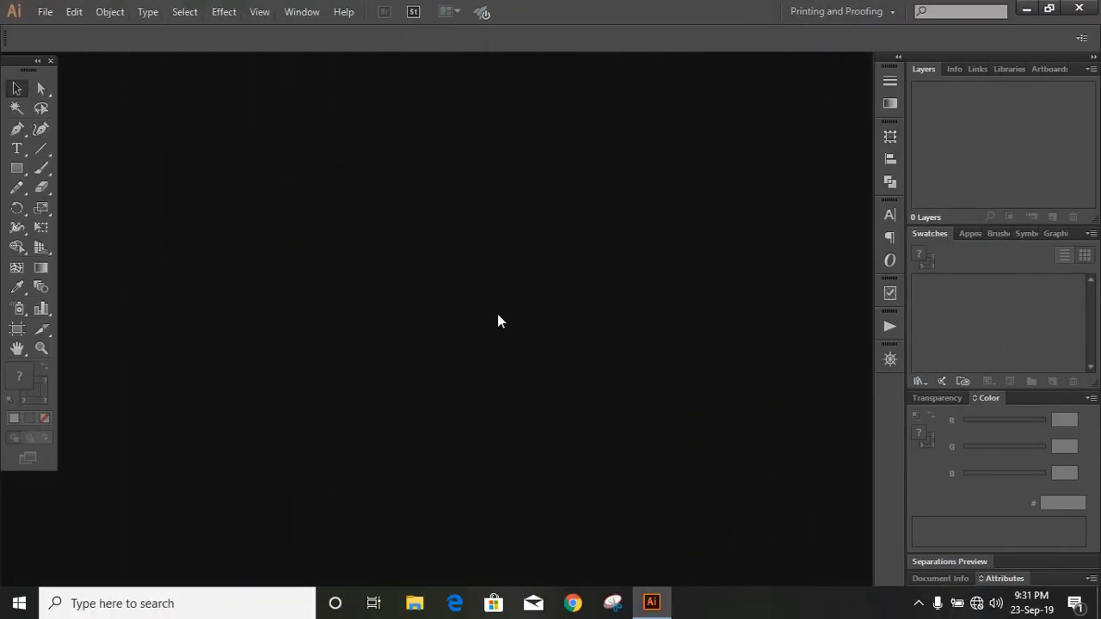
Create a new 2000 by 2000 pt document in RGB color mode.
click(45, 12)
click(69, 31)
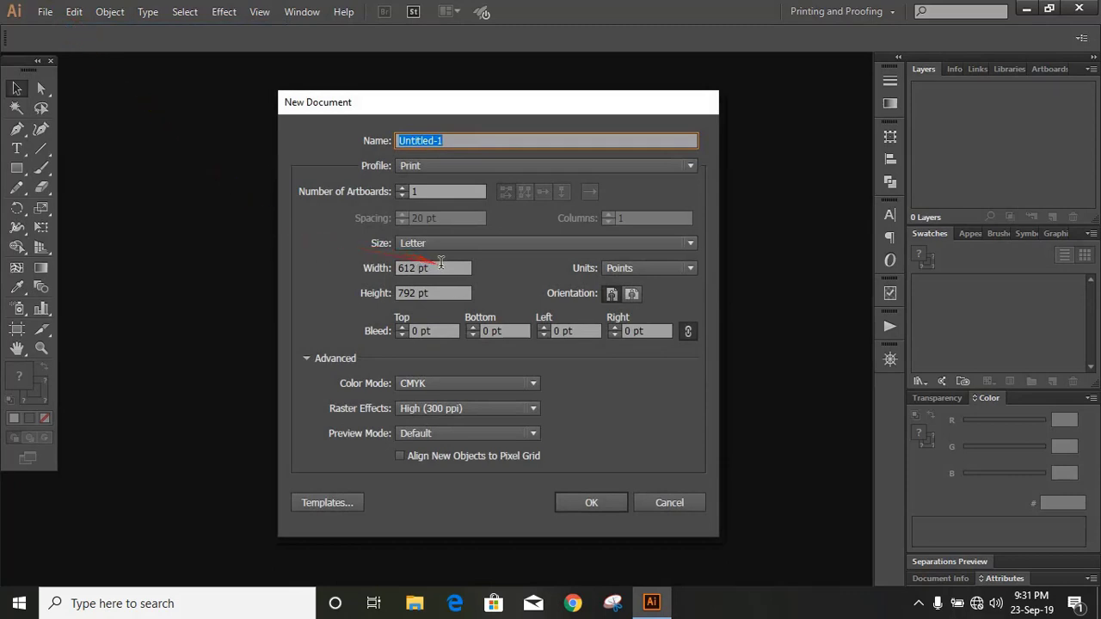
click(368, 267)
text(2000)
click(372, 293)
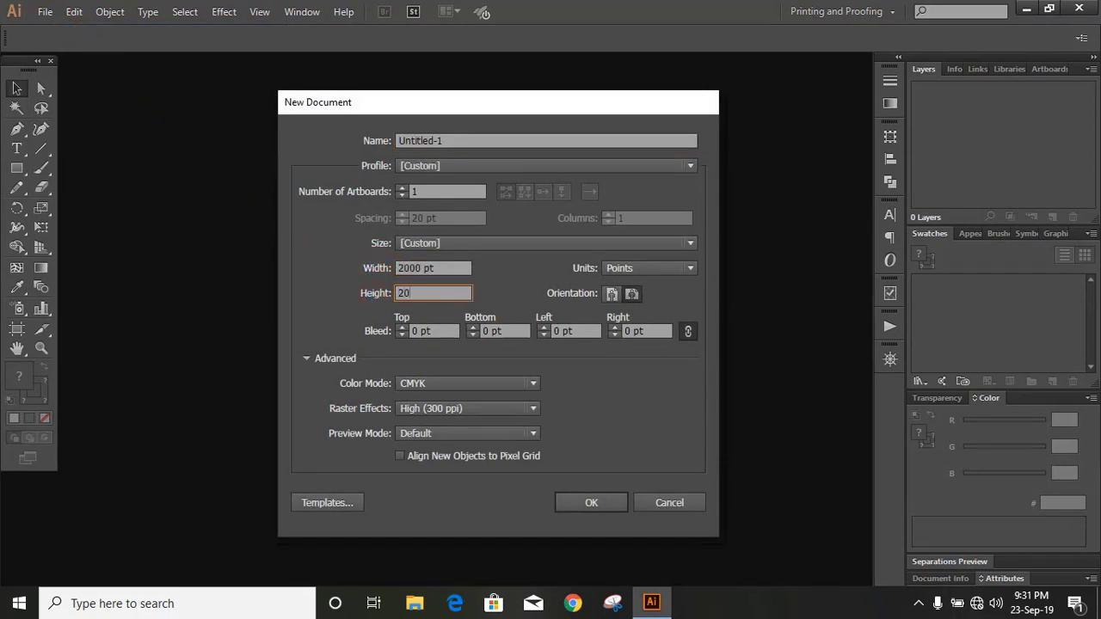
click(470, 384)
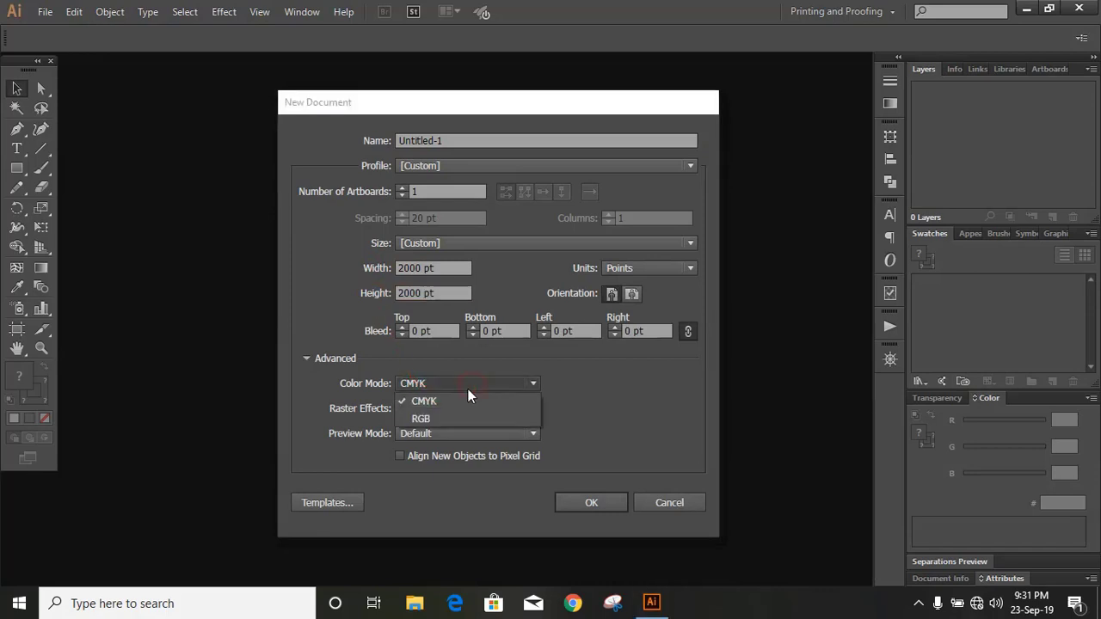
click(443, 416)
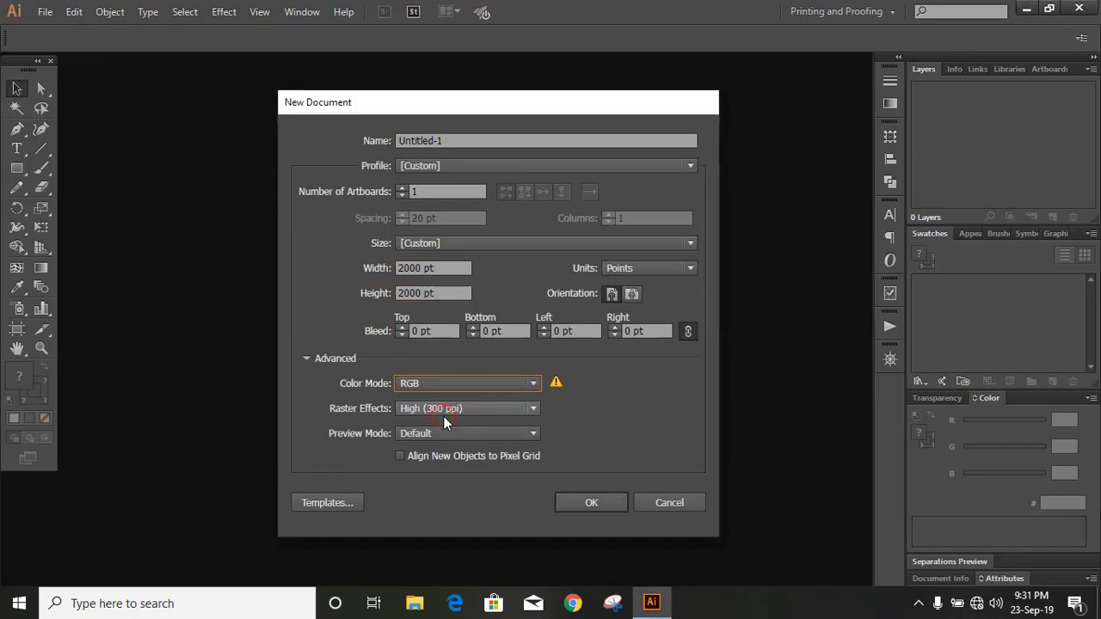
click(591, 503)
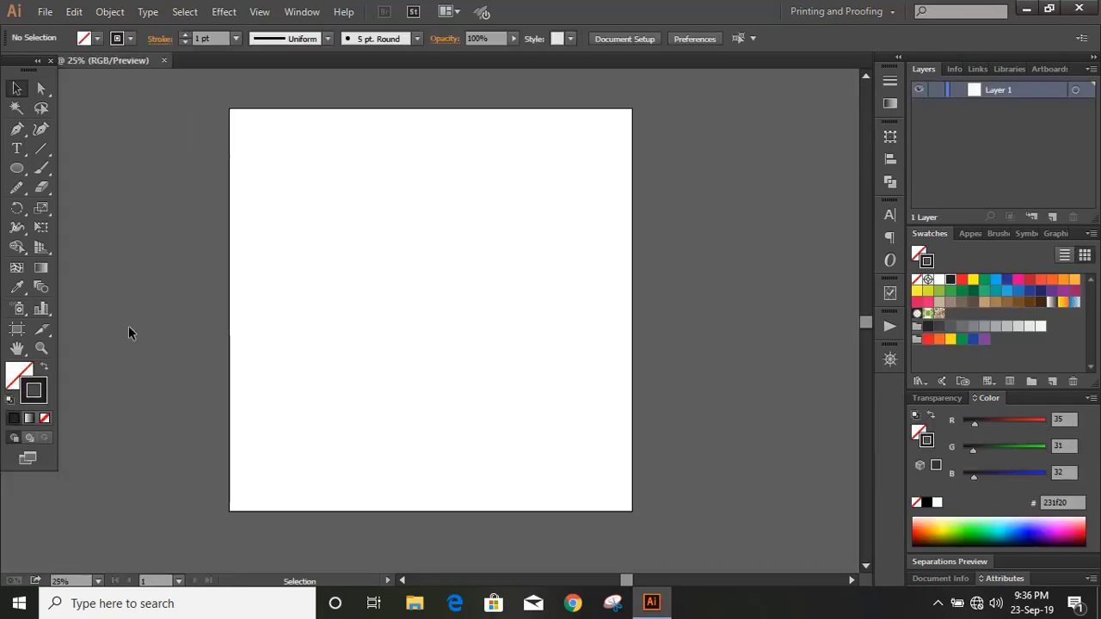
Draw a straight vertical line with the Pen tool at X 1000 pt, from above the artboard to below it.
click(17, 129)
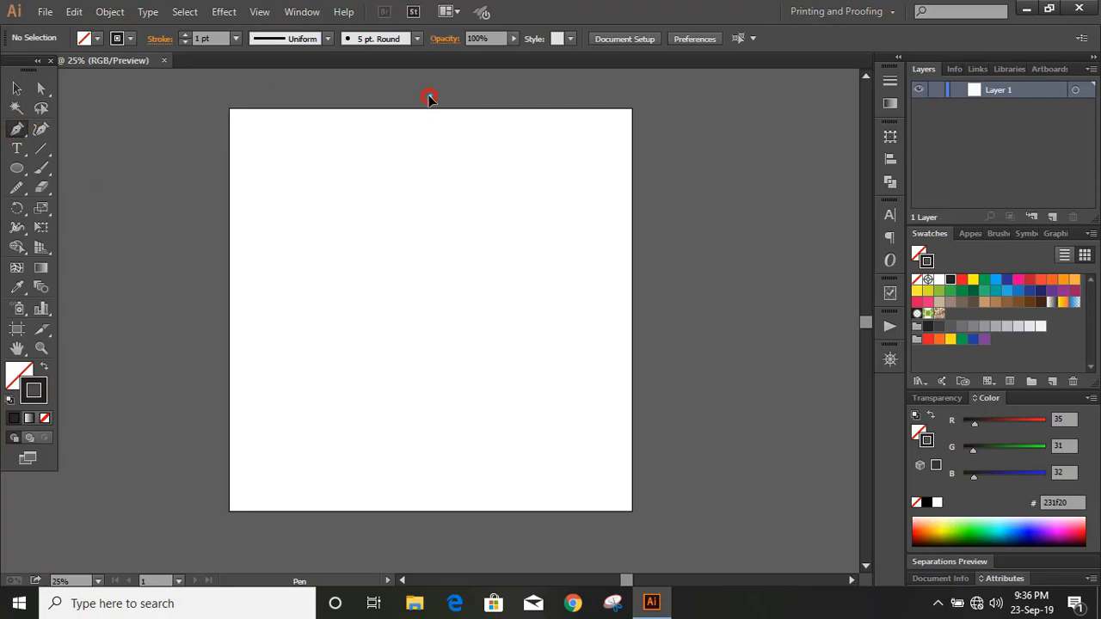
click(429, 97)
click(421, 538)
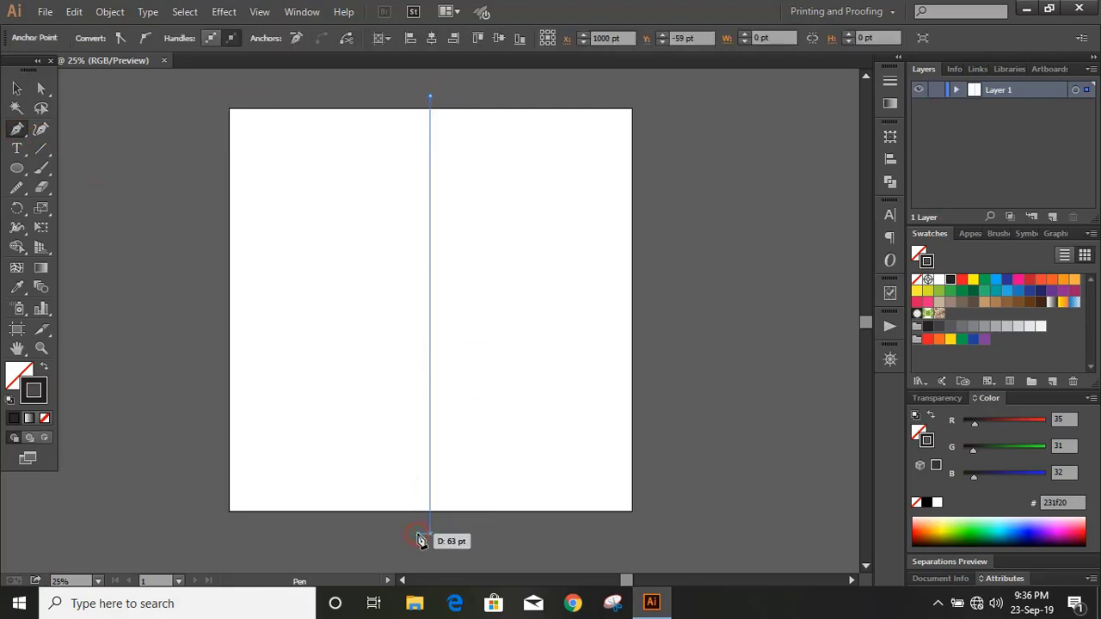
click(17, 88)
click(142, 219)
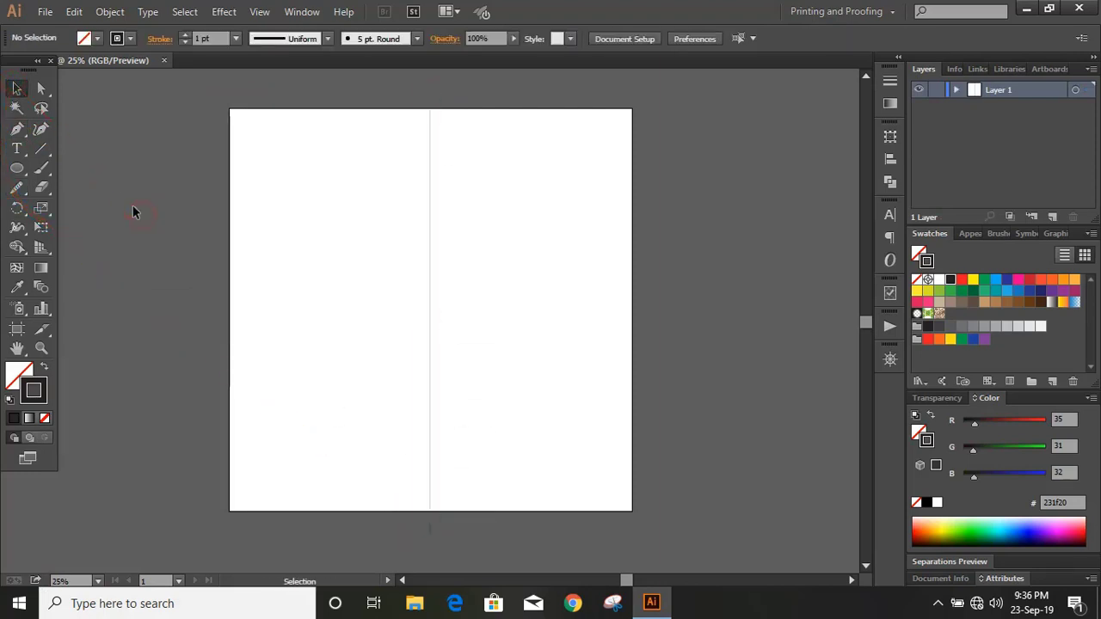
Draw a long straight horizontal line with the Pen tool across the vertical line at about Y 1213 pt, ending at about X 1853 pt.
click(18, 129)
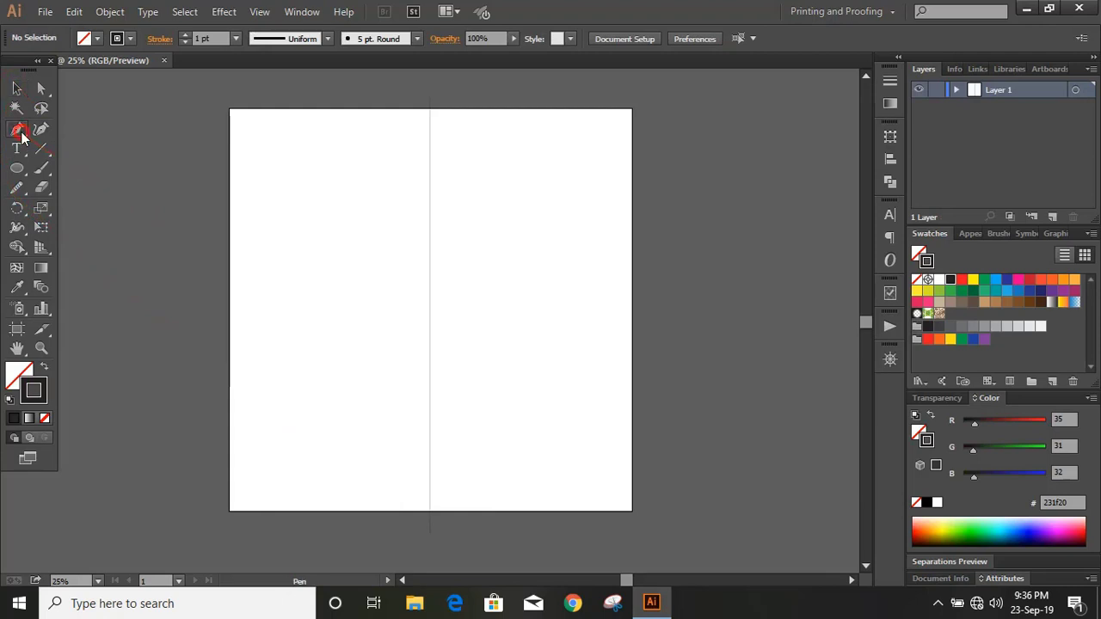
click(283, 352)
click(601, 352)
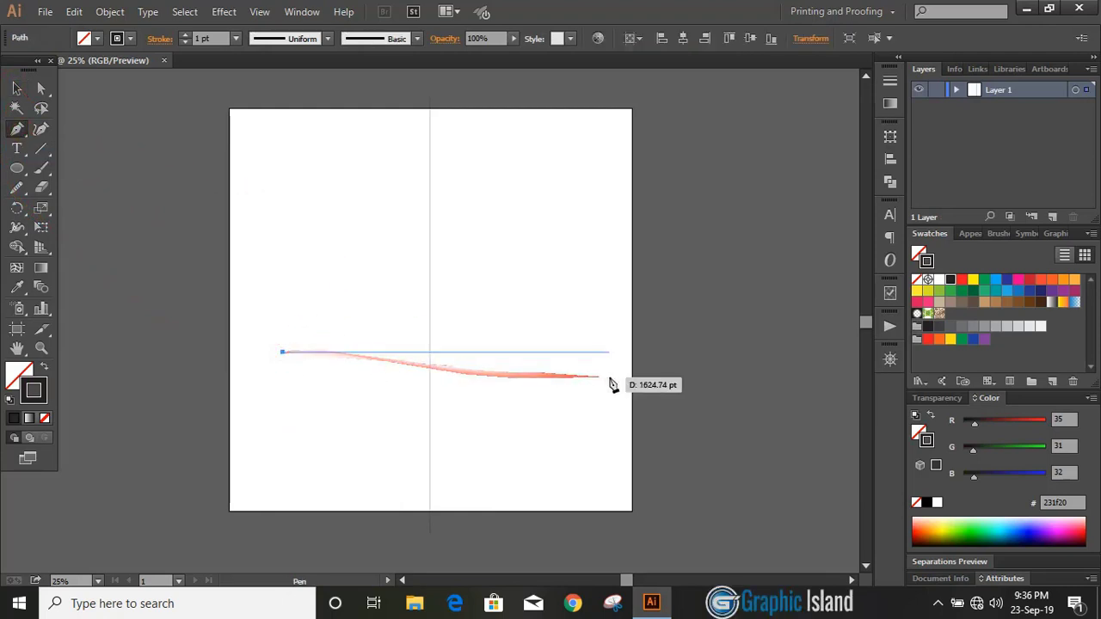
click(16, 88)
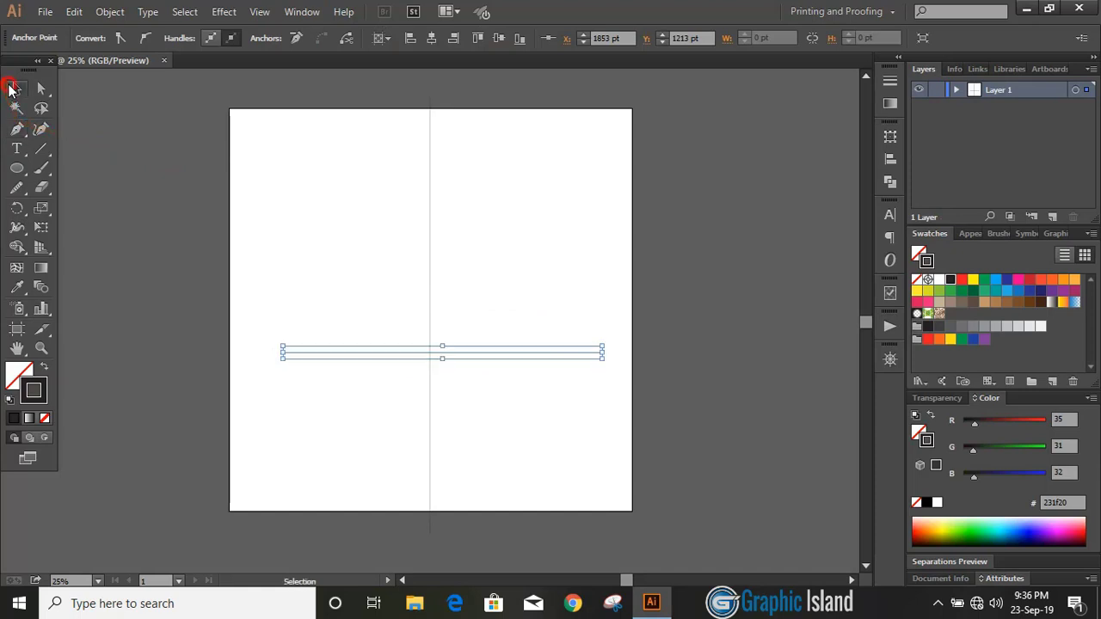
Draw a shorter horizontal line with the Pen tool across the vertical line at about Y 393 pt, starting at about X 681 pt.
click(18, 129)
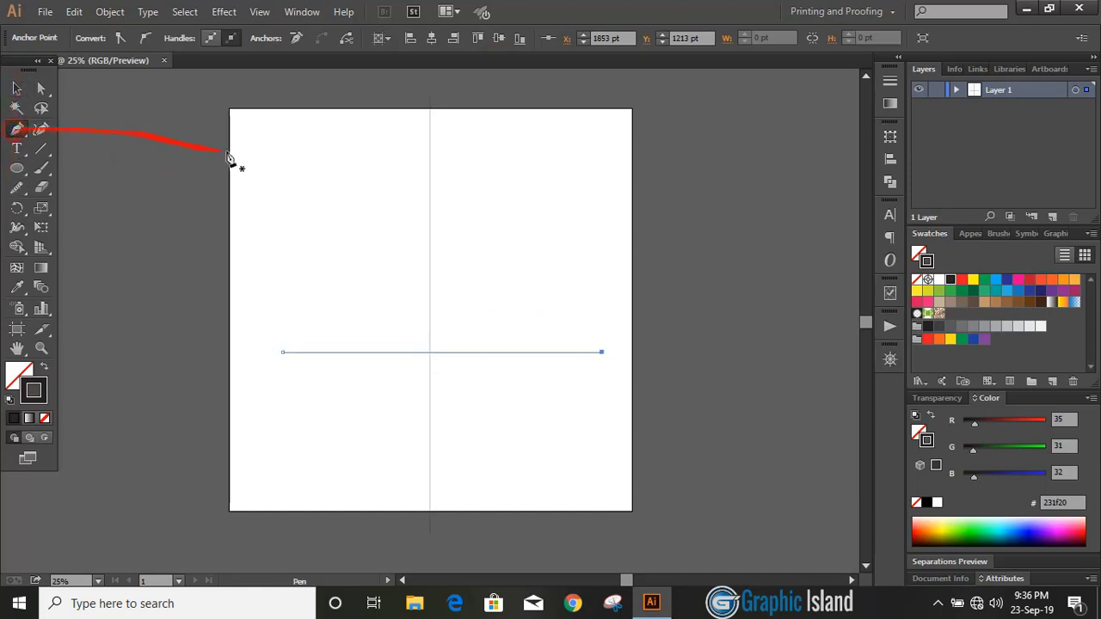
click(365, 187)
click(521, 187)
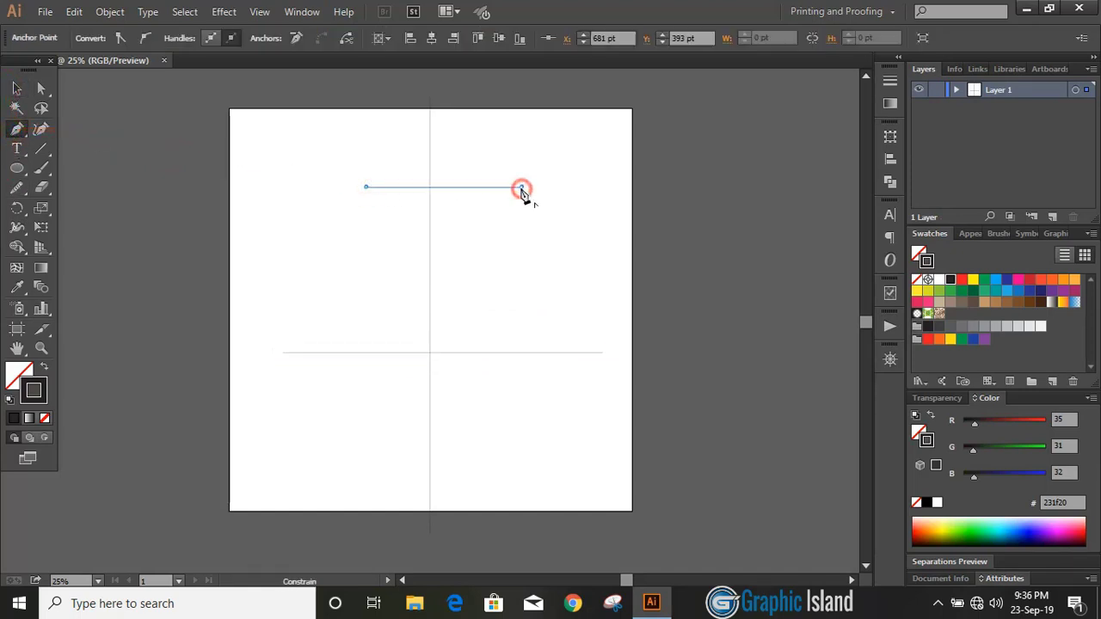
click(17, 87)
click(142, 184)
Draw a curved path with the Pen tool from the short horizontal line, just left of the vertical line, to the long line's left end.
click(18, 129)
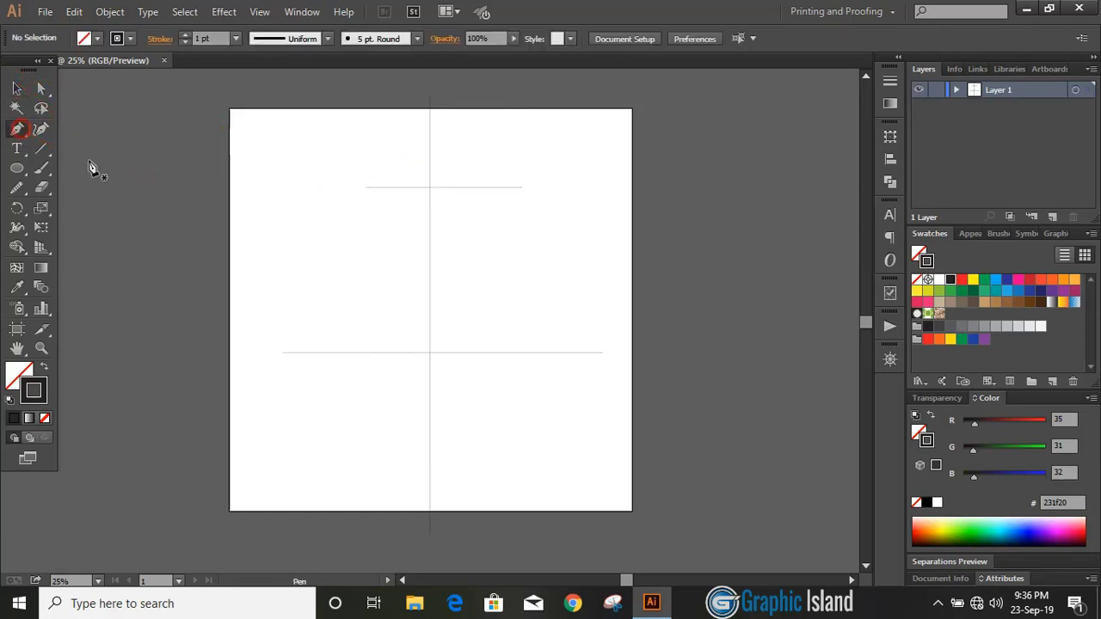
click(409, 187)
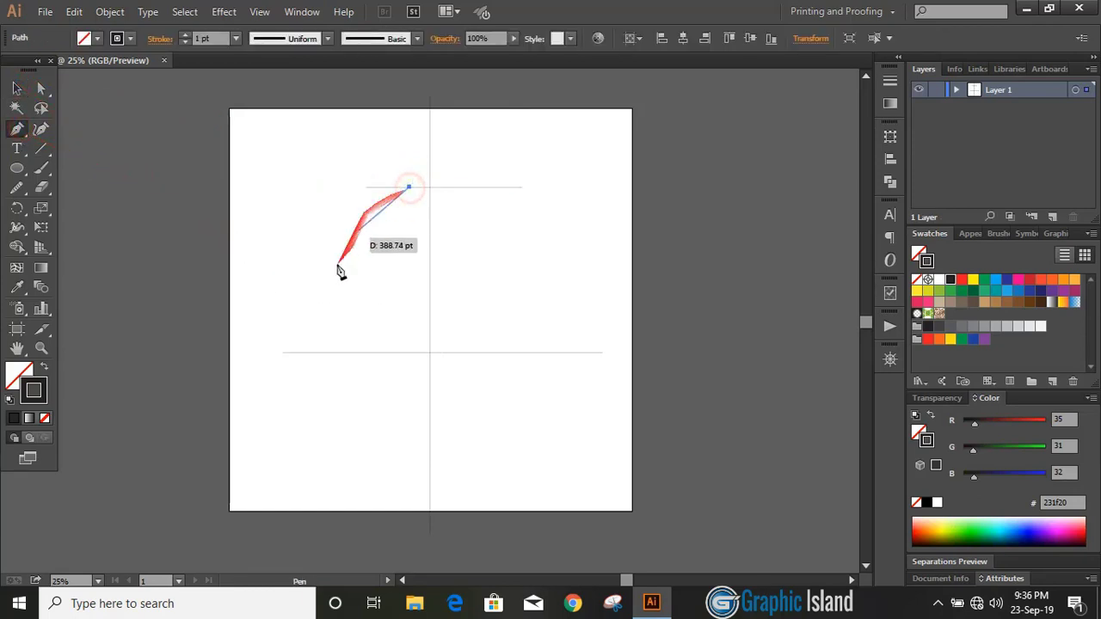
scroll(327, 319, down, 1)
click(329, 317)
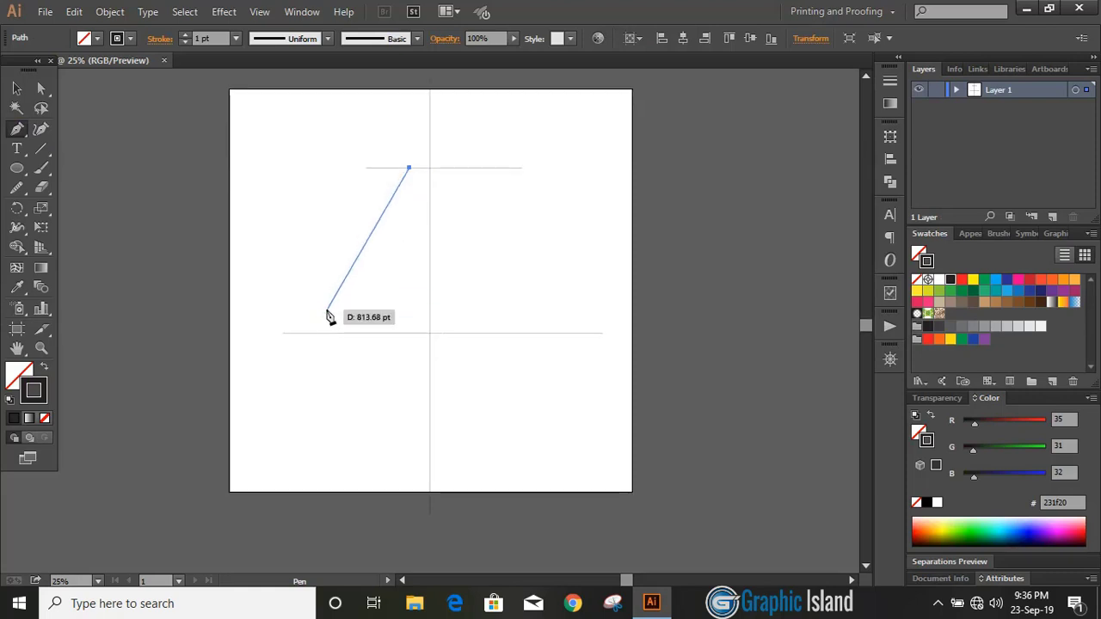
drag(289, 333, 289, 507)
click(17, 89)
click(164, 316)
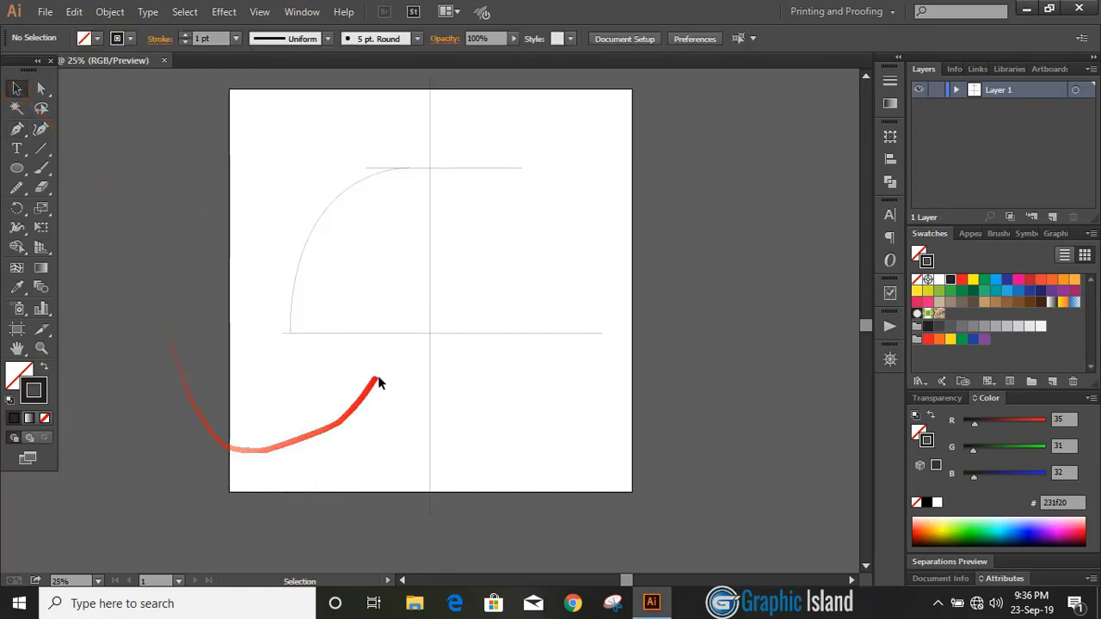
Move the long horizontal line straight up so it crosses the curve above its lower end.
drag(392, 333, 391, 297)
click(346, 363)
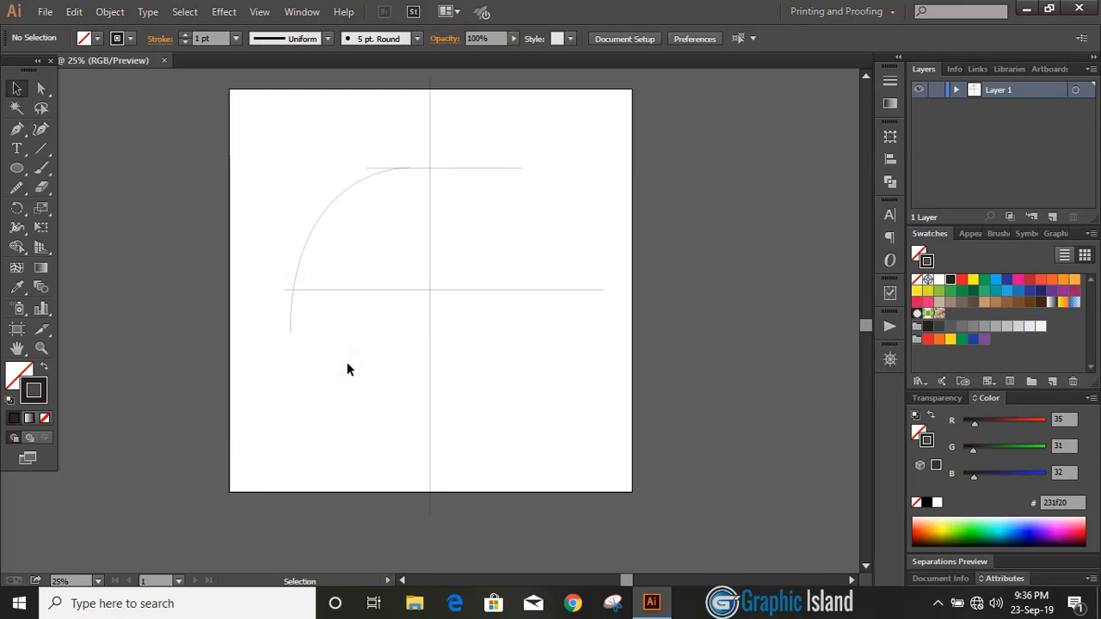
Turn the area enclosed by the curve and the lines into a green #8dc63f shape with the Shape Builder tool.
drag(287, 138, 511, 369)
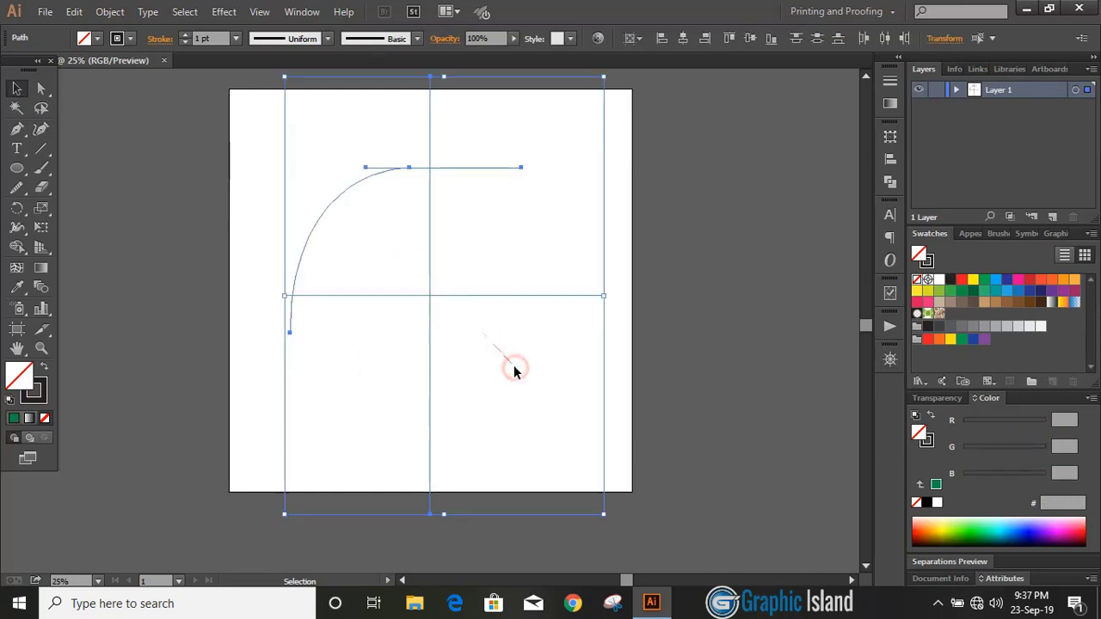
click(17, 247)
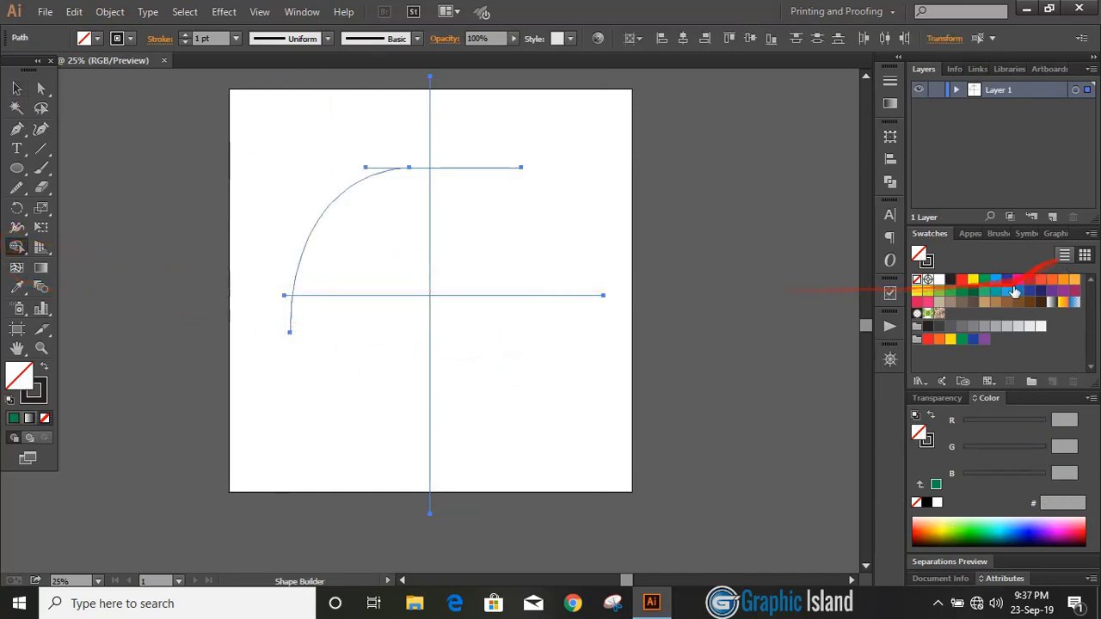
click(939, 293)
click(361, 236)
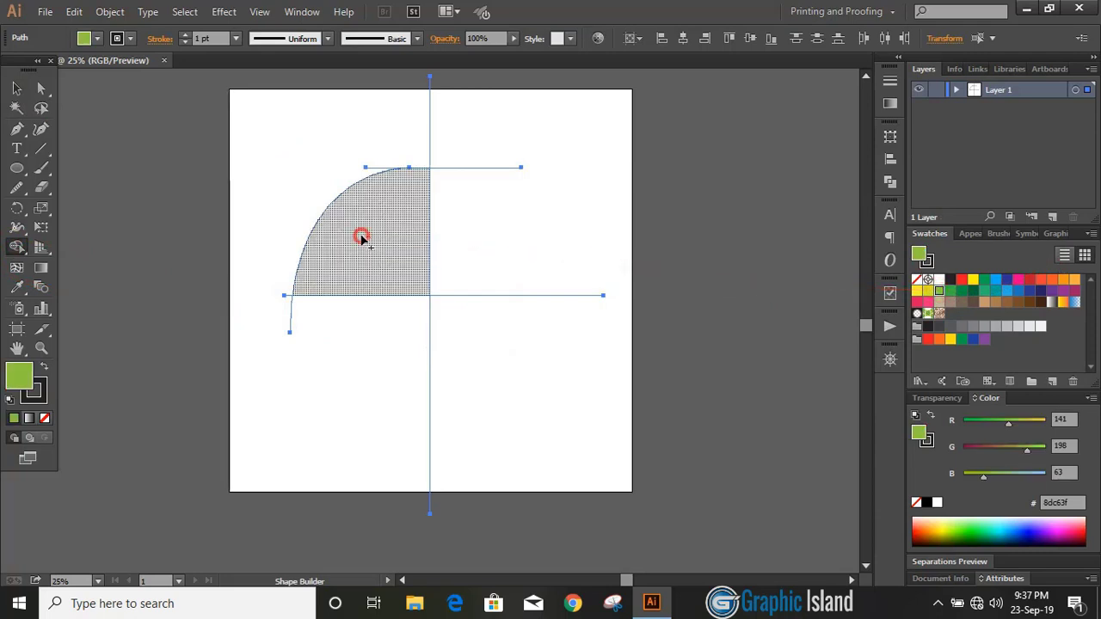
click(17, 88)
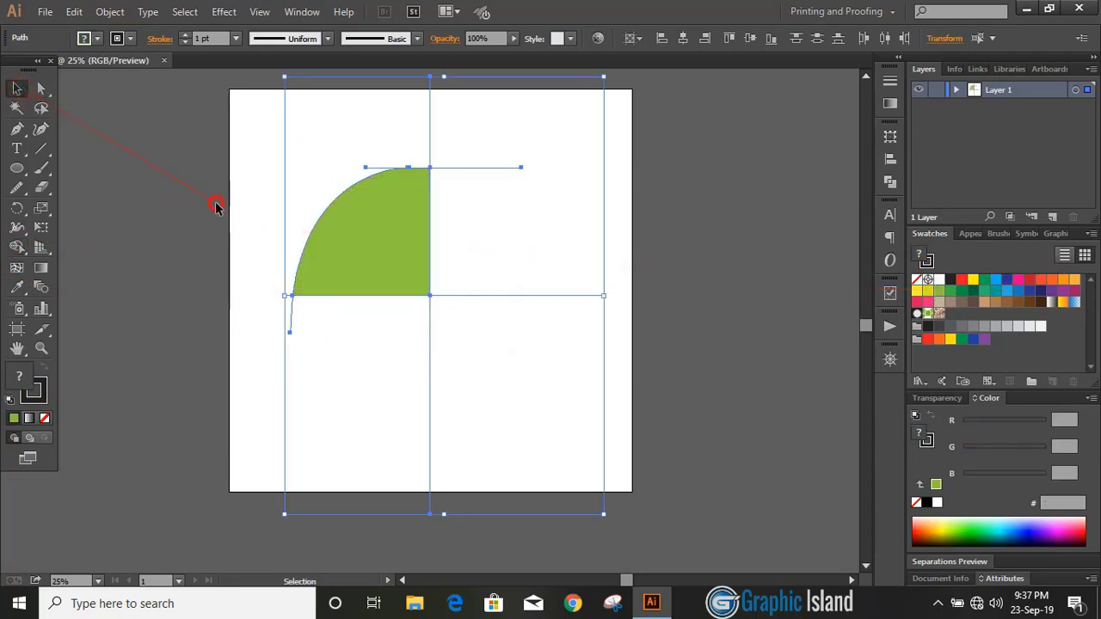
click(198, 251)
Round the green shape's lower left corner to a radius of about 115 pt.
scroll(196, 261, up, 2)
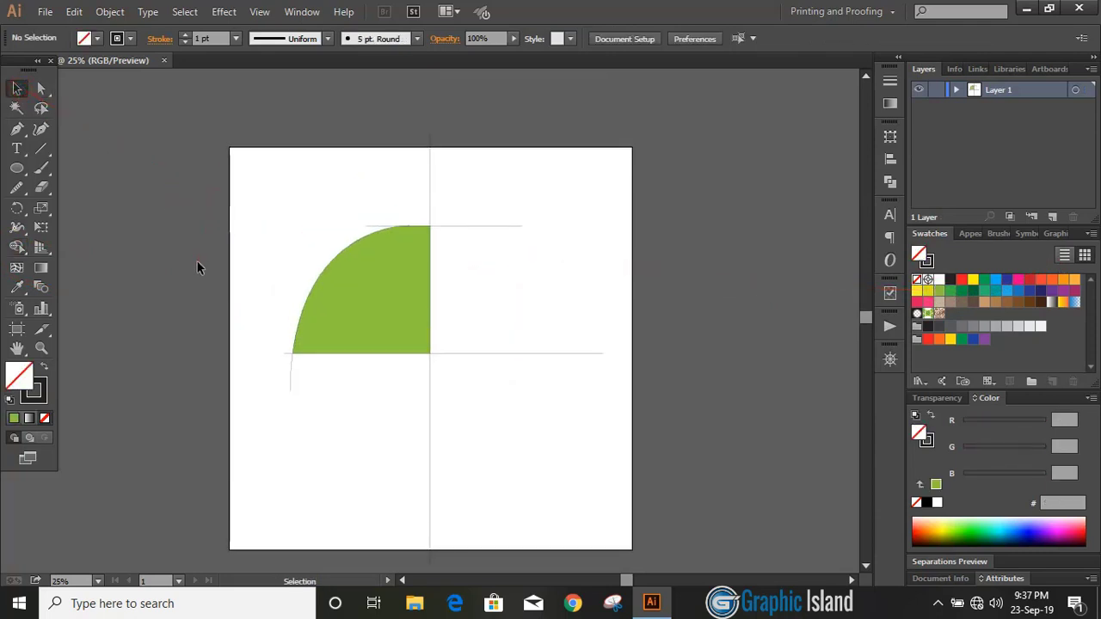
key(ctrl+equal)
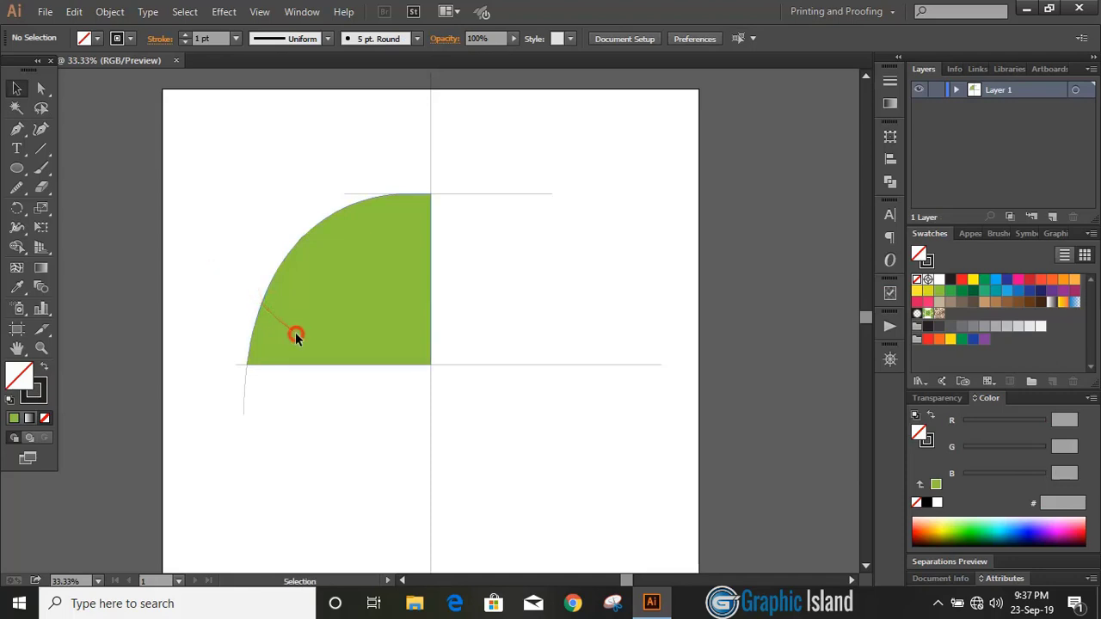
click(297, 336)
click(42, 89)
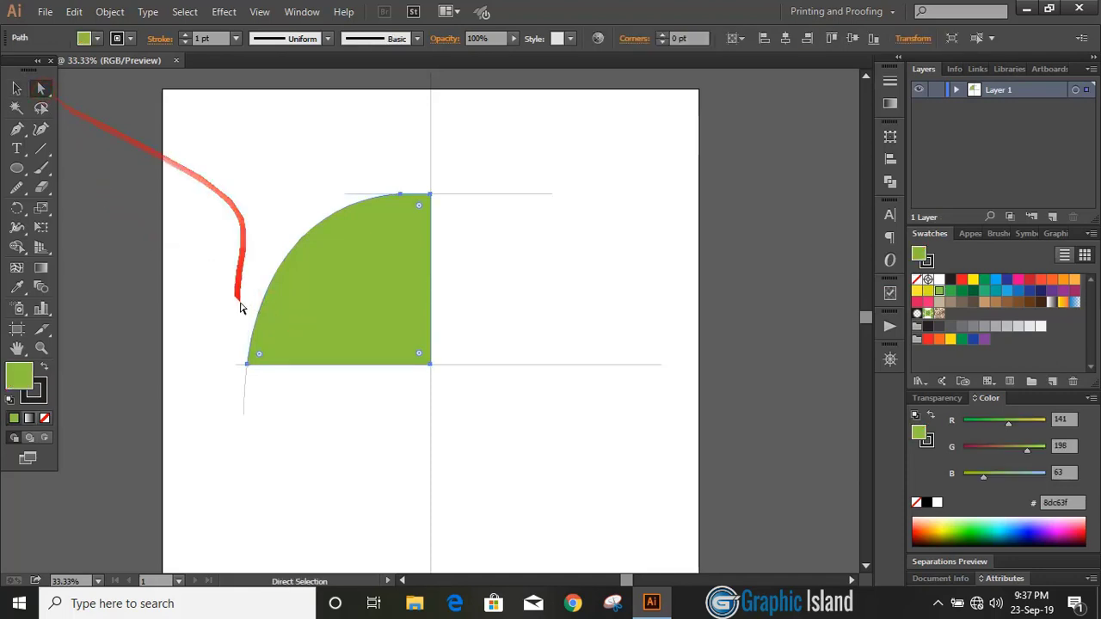
click(247, 365)
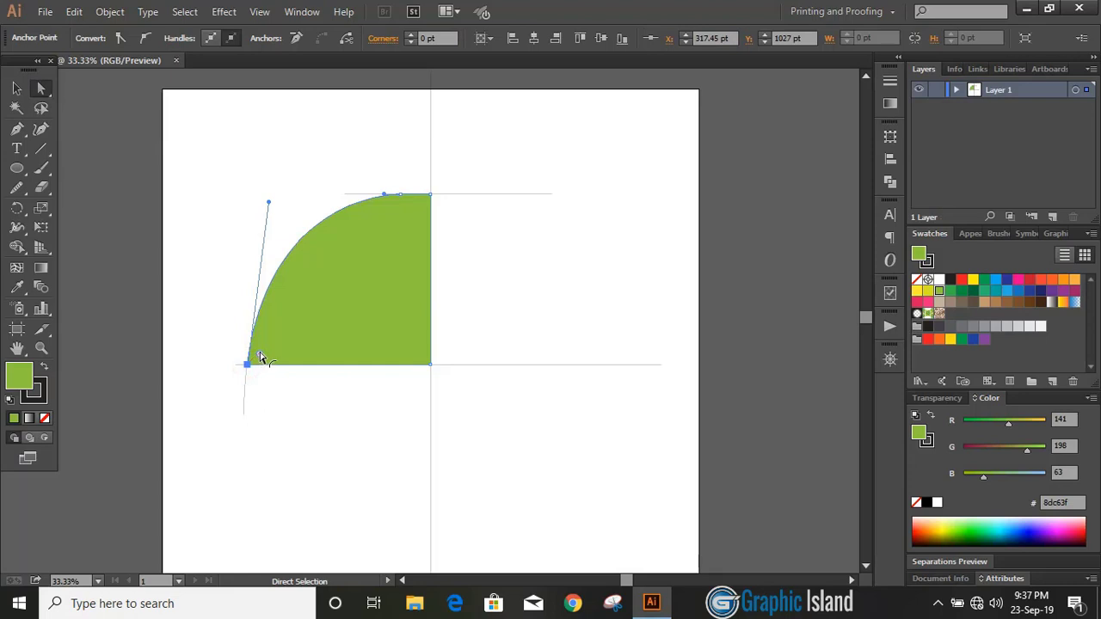
drag(260, 355, 285, 334)
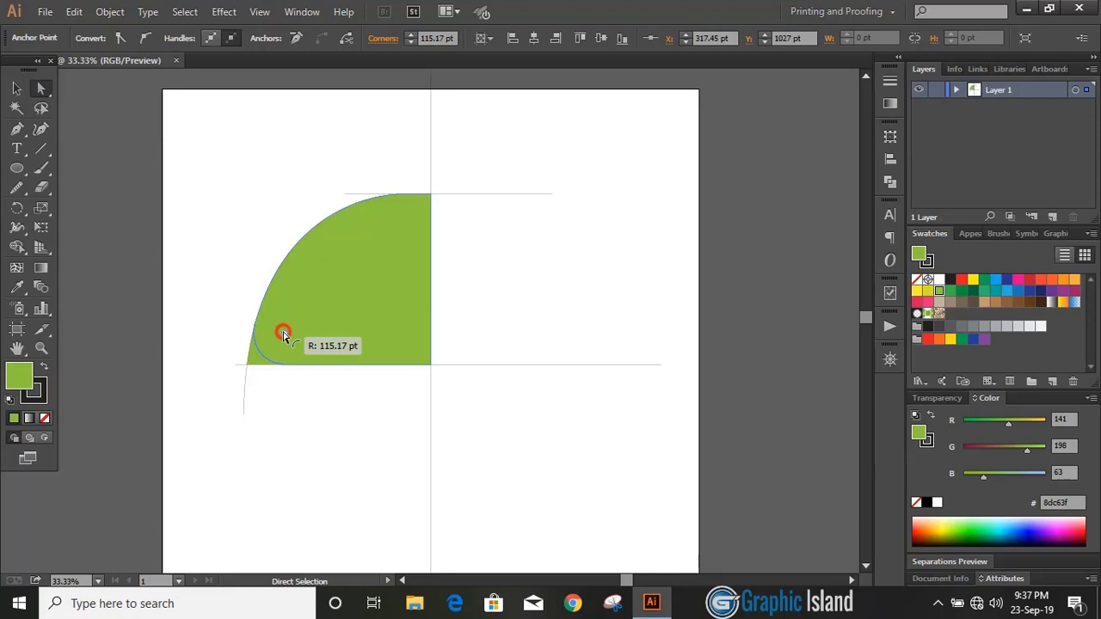
drag(282, 334, 282, 335)
click(16, 89)
click(156, 242)
click(376, 304)
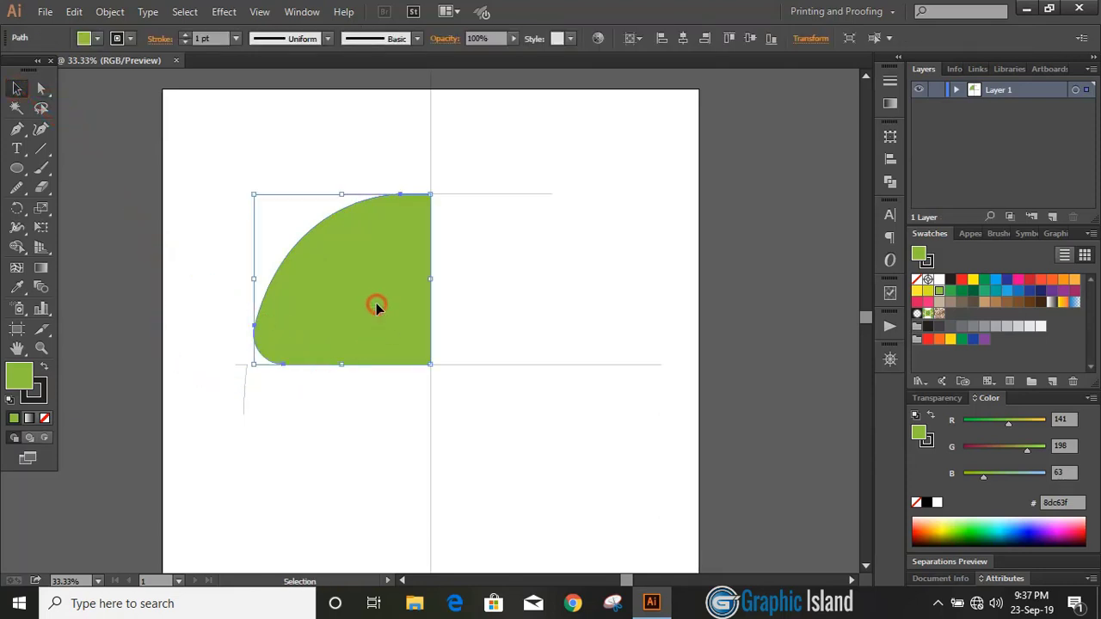
click(889, 181)
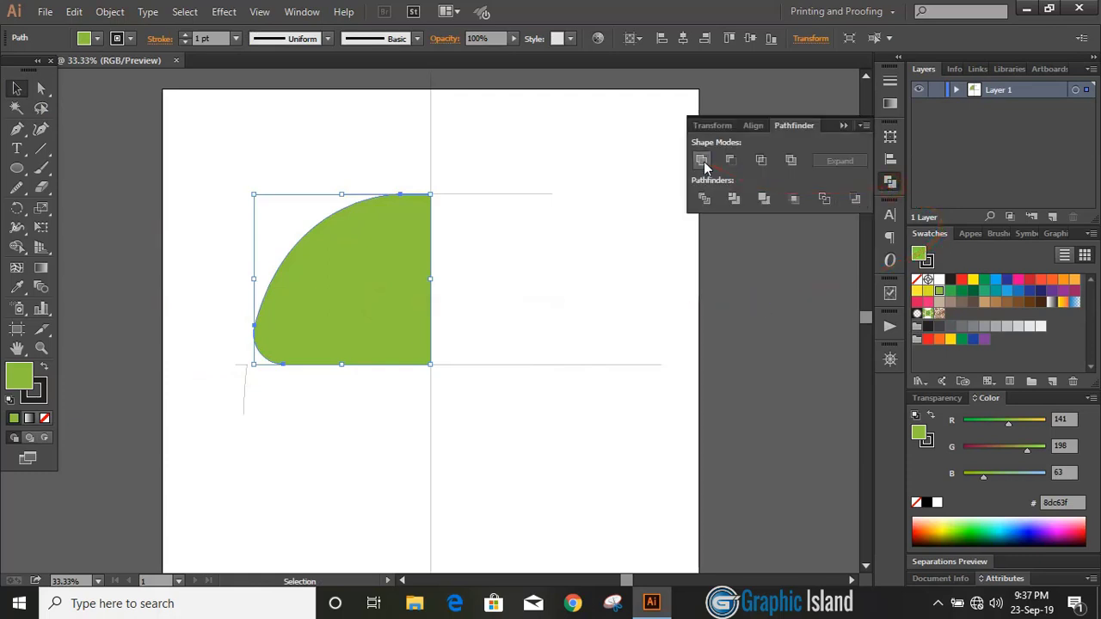
click(842, 128)
click(651, 295)
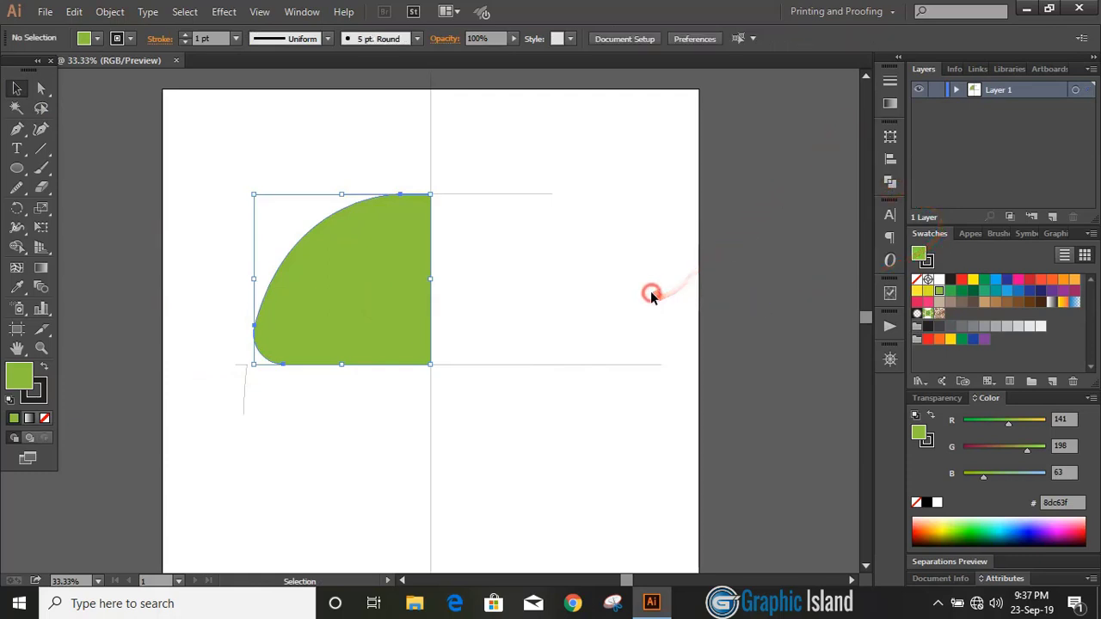
Remove the stroke from the green shape, keeping its green fill.
key(ctrl+equal)
scroll(657, 291, up, 2)
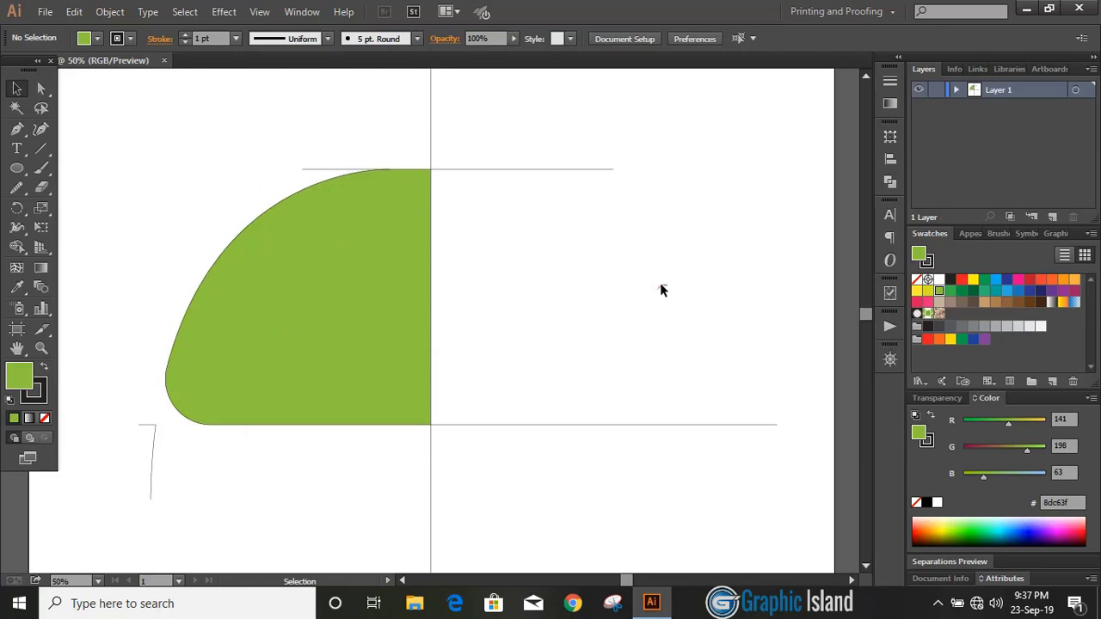
click(330, 263)
click(35, 391)
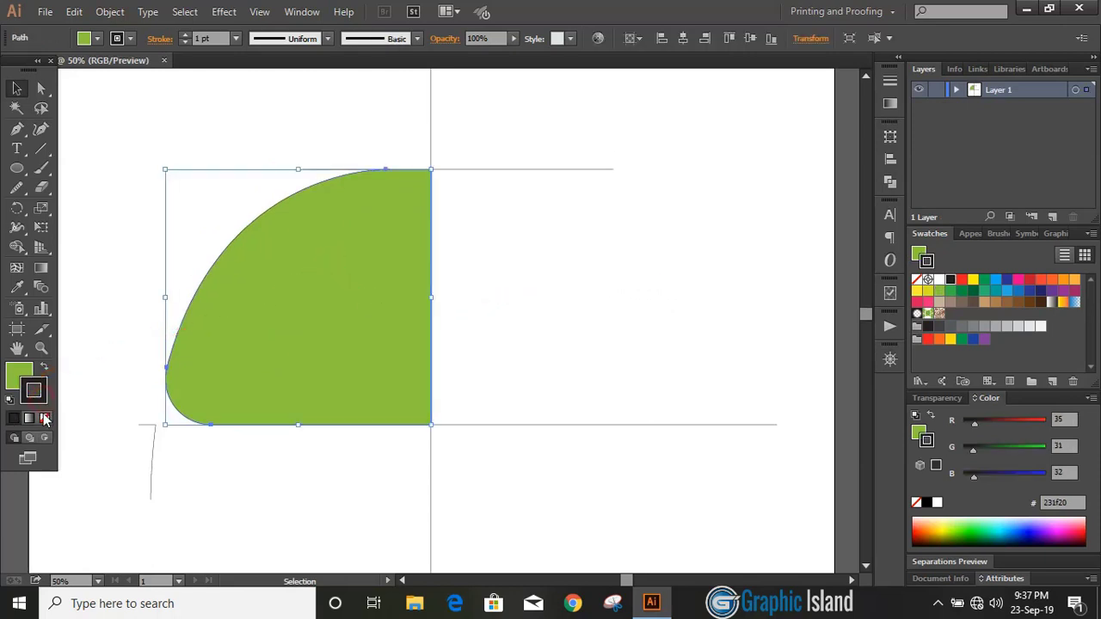
click(46, 419)
click(19, 376)
click(91, 341)
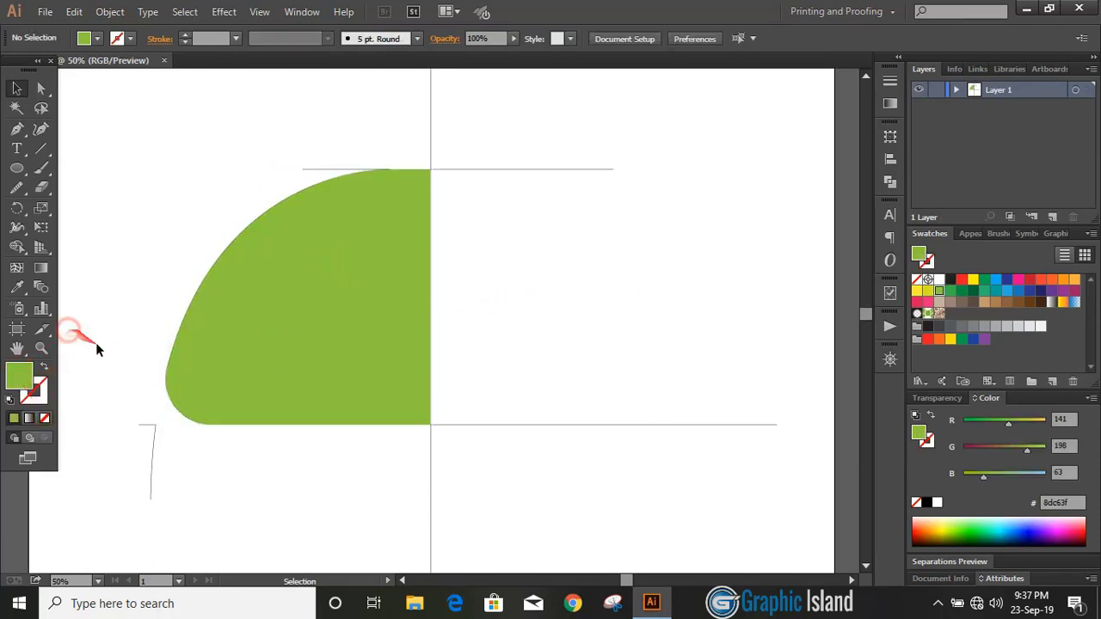
Reflect a copy of the green half shape across a vertical axis along its straight inner edge.
click(264, 311)
drag(16, 207, 86, 222)
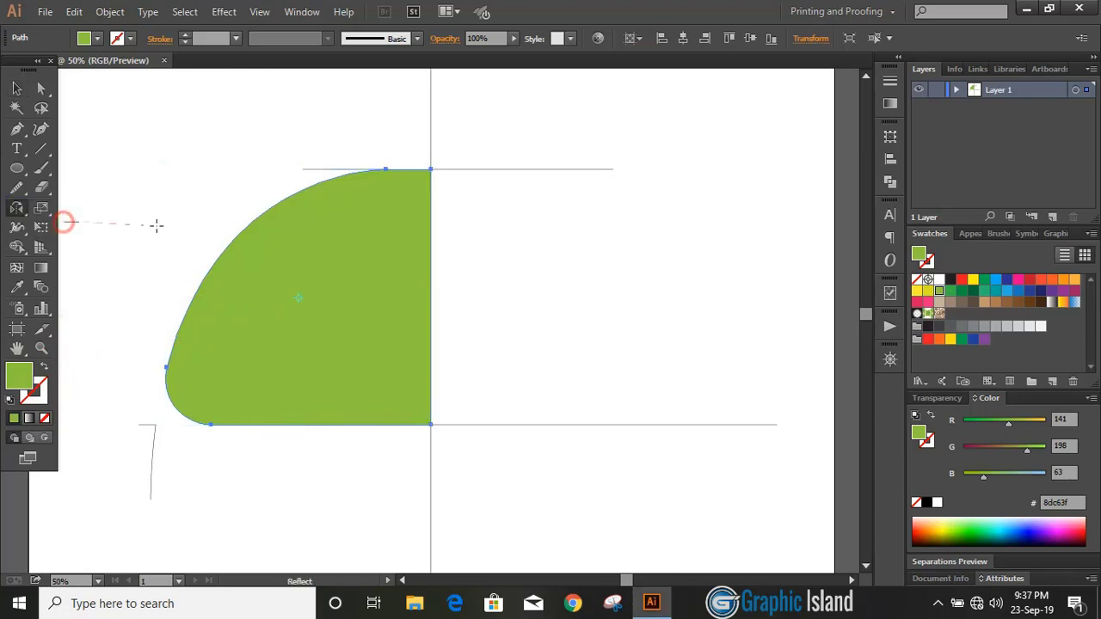
mouse_move(298, 299)
mouse_down()
mouse_move(424, 231)
mouse_move(429, 170)
mouse_up()
alt+click(430, 169)
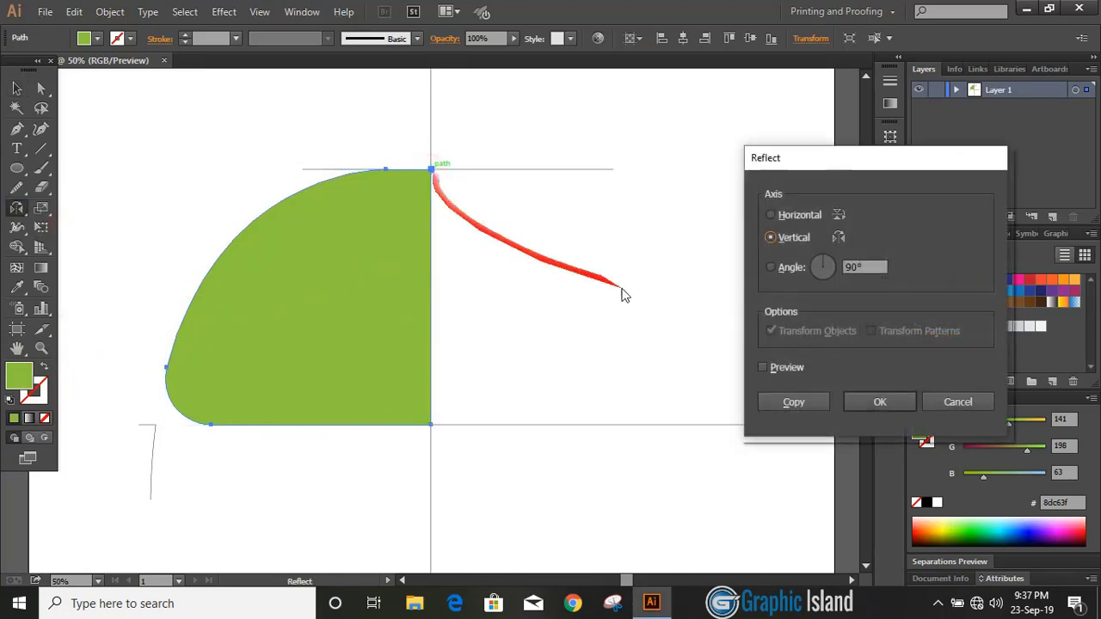
click(793, 401)
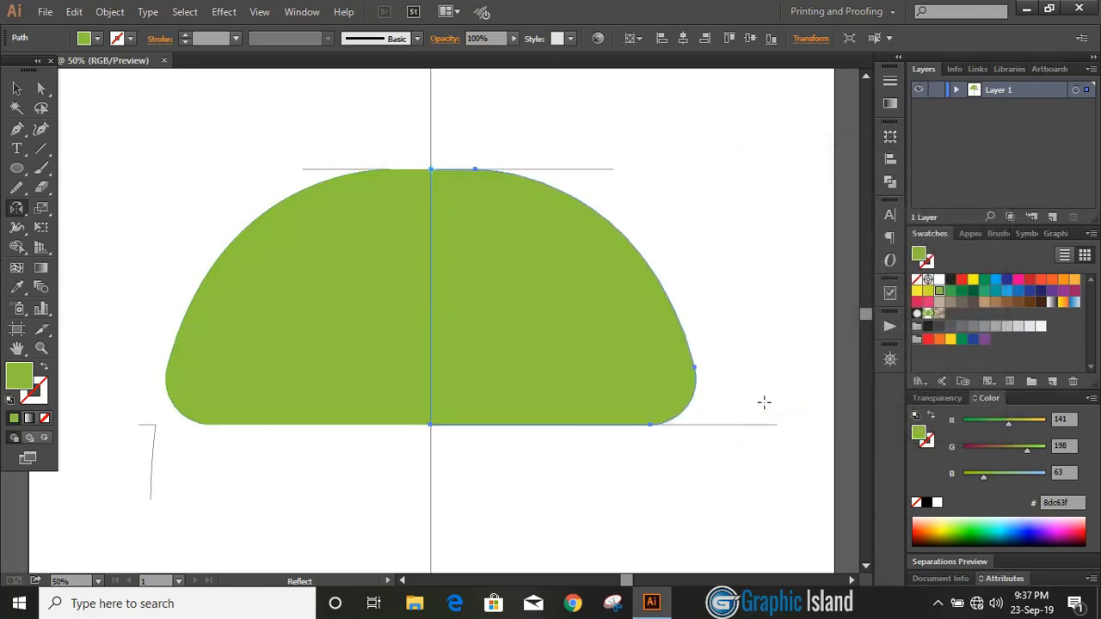
click(16, 88)
click(130, 181)
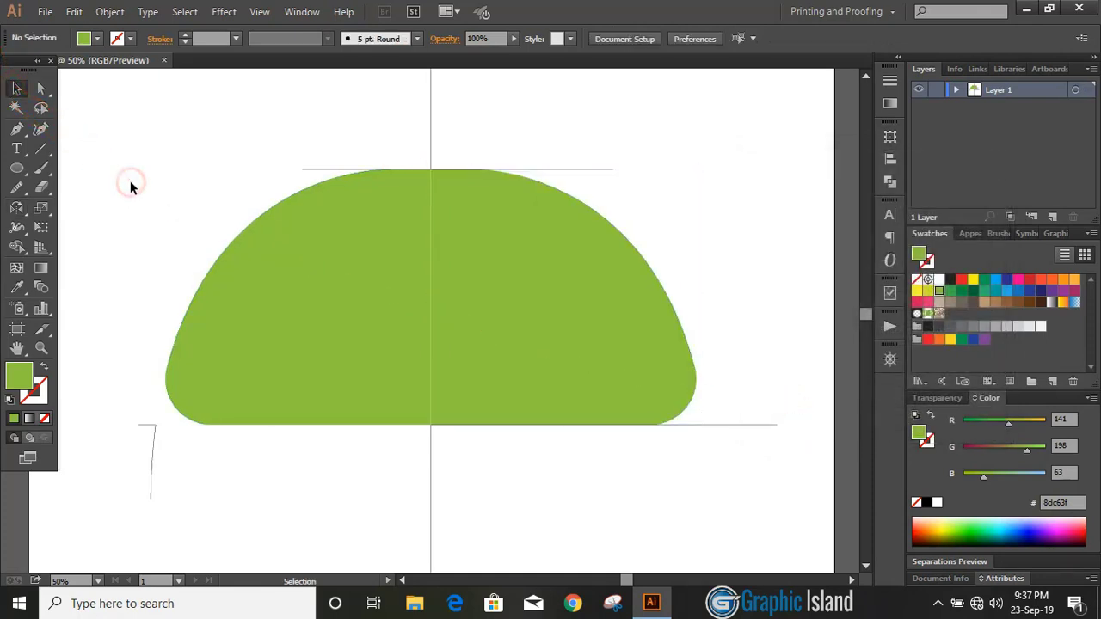
Unite the two green halves into a single dome shape with Pathfinder.
click(322, 261)
shift+click(548, 293)
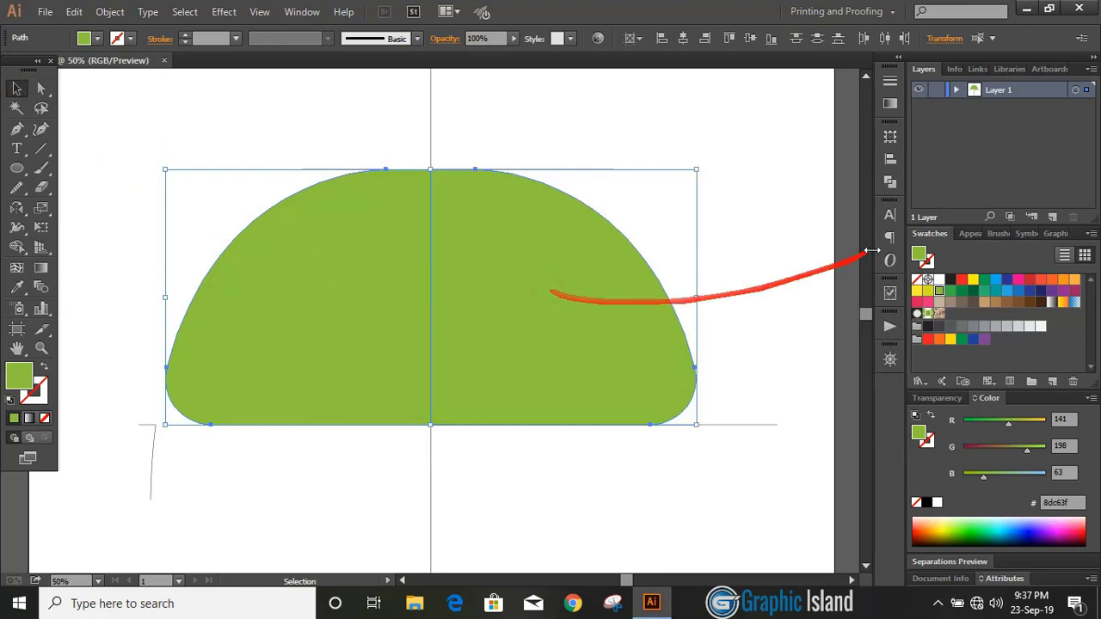
click(890, 182)
click(701, 162)
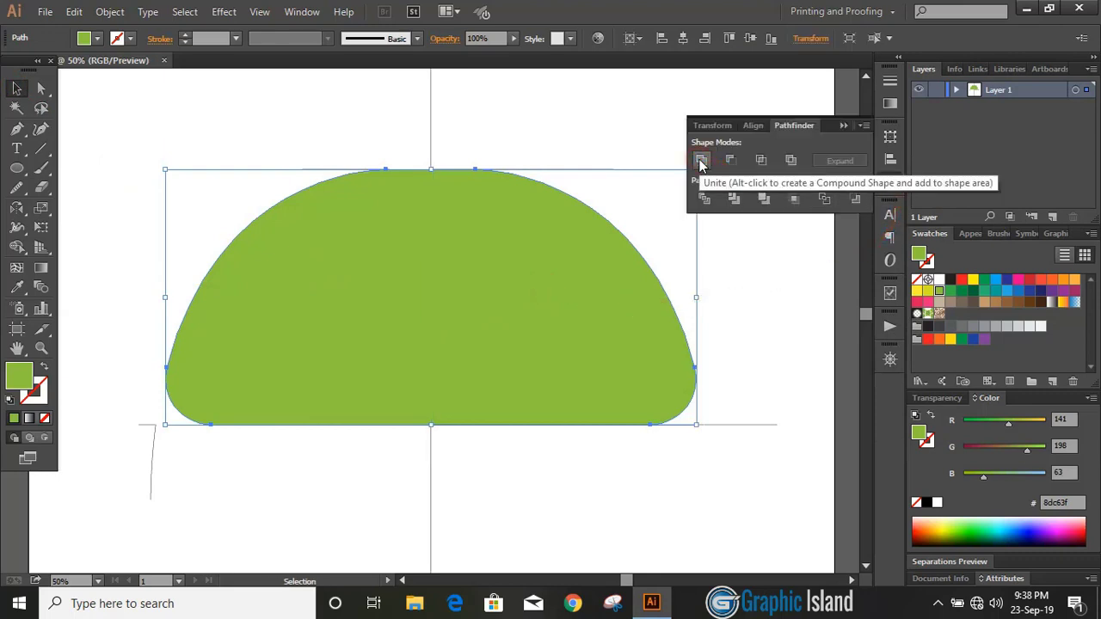
click(844, 126)
click(736, 250)
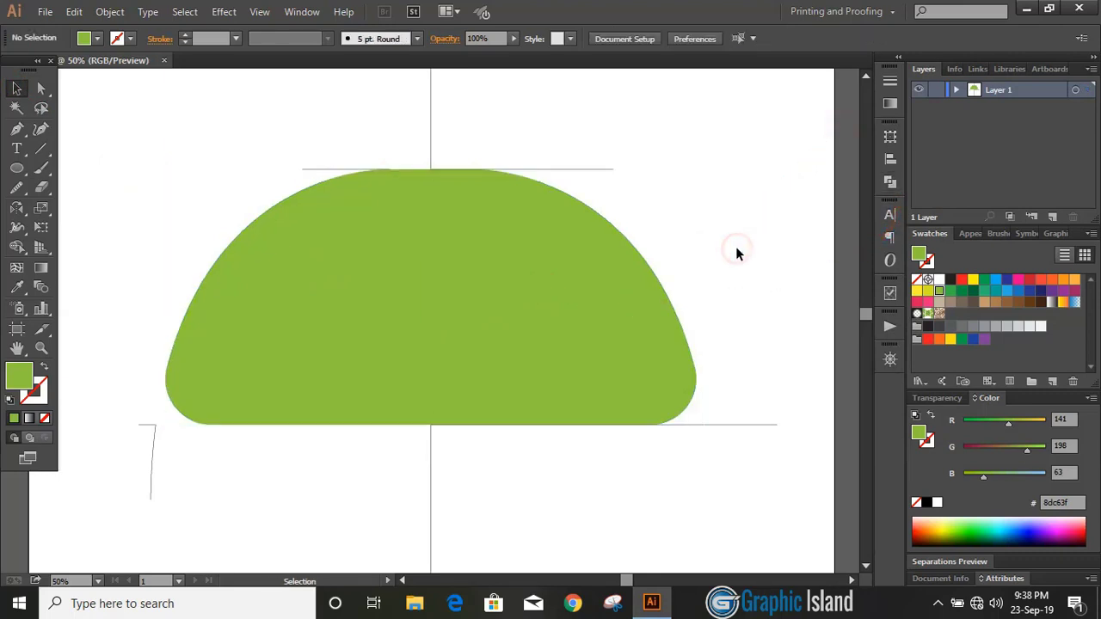
Delete the leftover line pieces around the green dome, keeping the vertical centre line.
key(ctrl+minus)
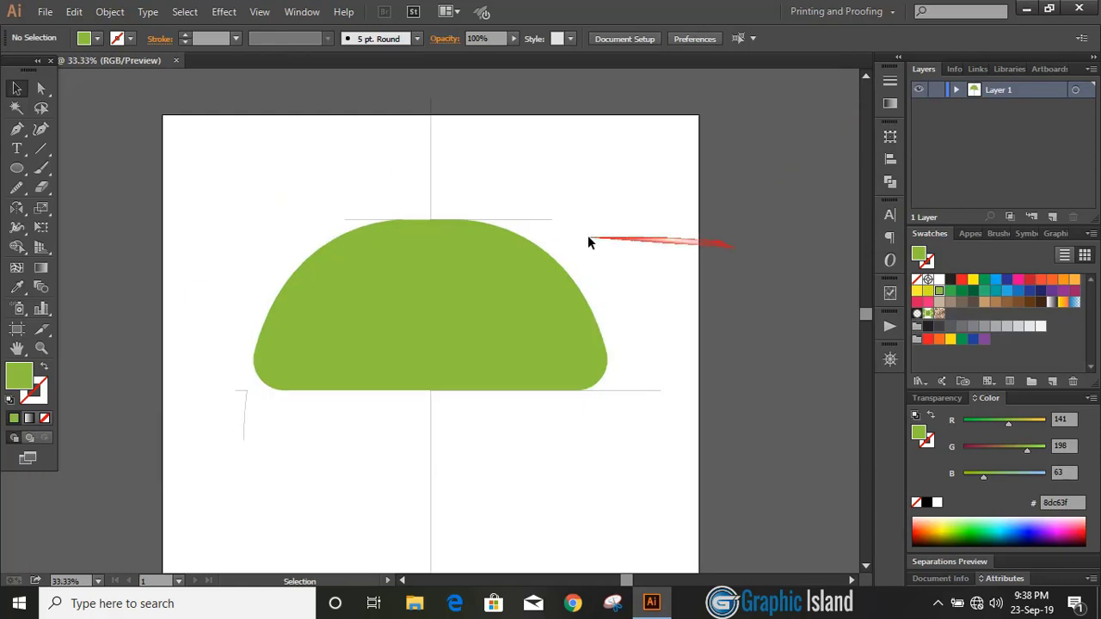
key(d)
key(slash)
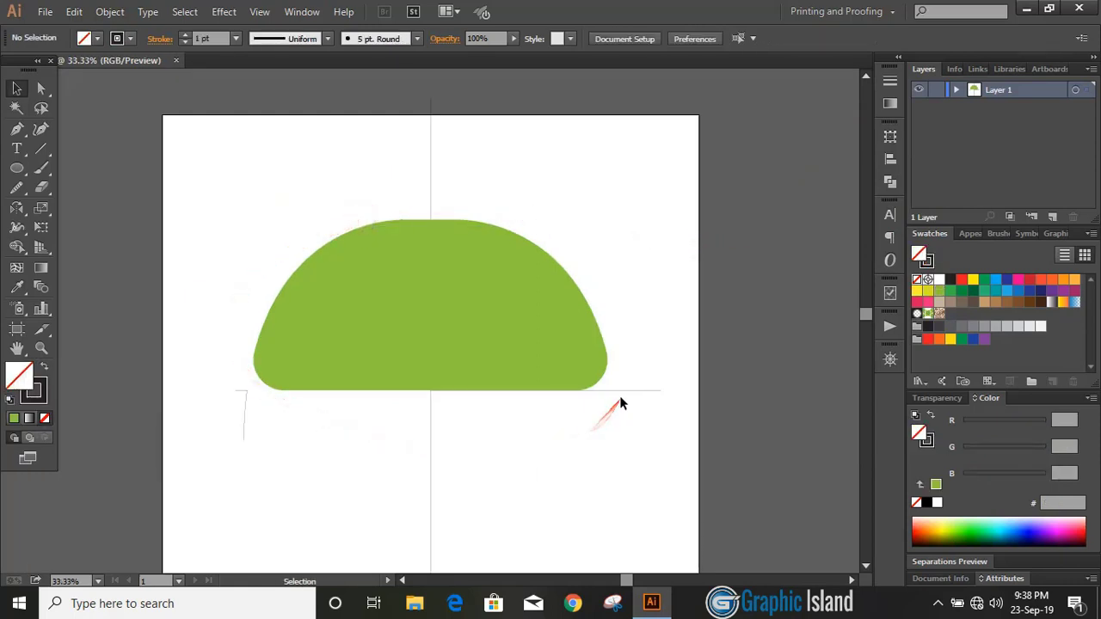
drag(228, 380, 264, 442)
click(264, 442)
drag(216, 381, 252, 446)
key(Delete)
key(ctrl+plus)
Smooth the outline of the green dome along its upper curve with the Smooth tool.
click(503, 216)
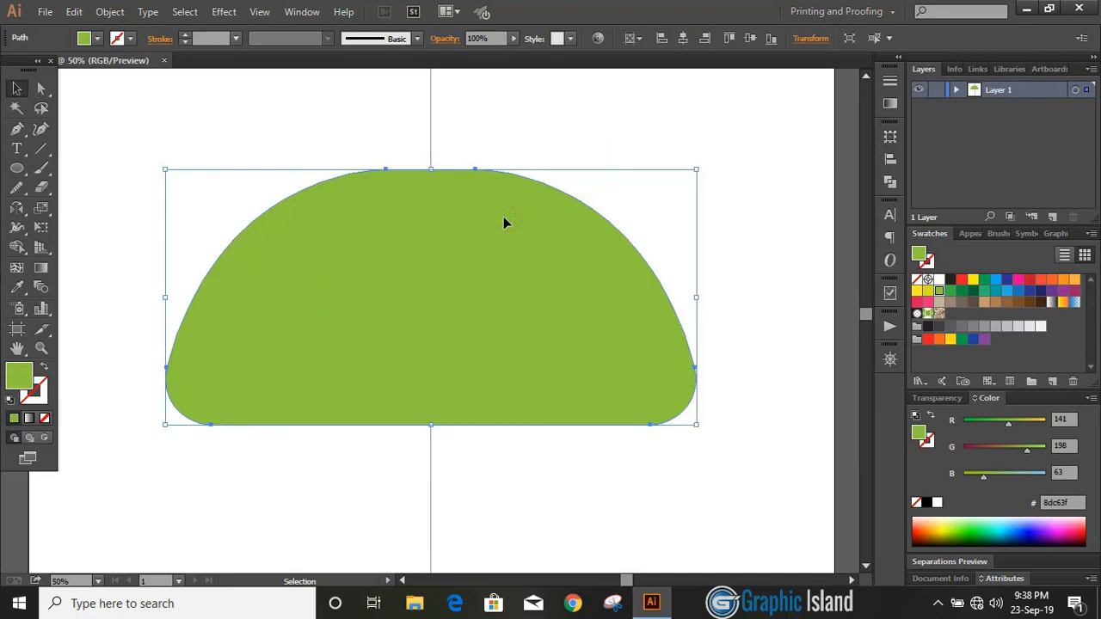
drag(19, 189, 69, 202)
mouse_move(473, 166)
mouse_down()
mouse_move(376, 203)
mouse_move(384, 173)
mouse_move(392, 168)
mouse_move(336, 240)
mouse_up()
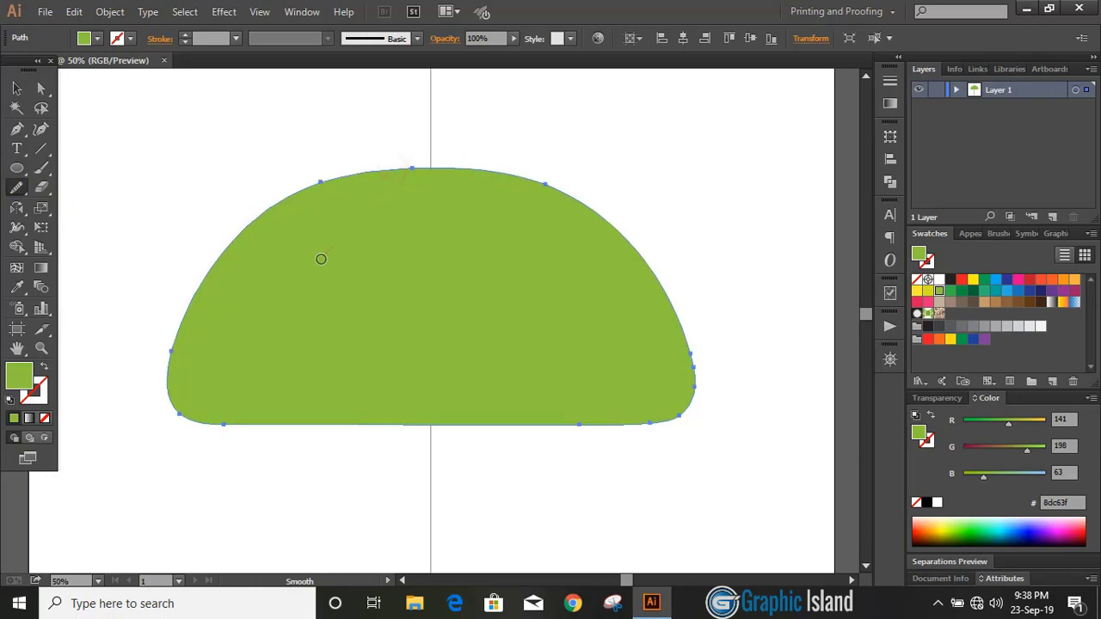
click(18, 89)
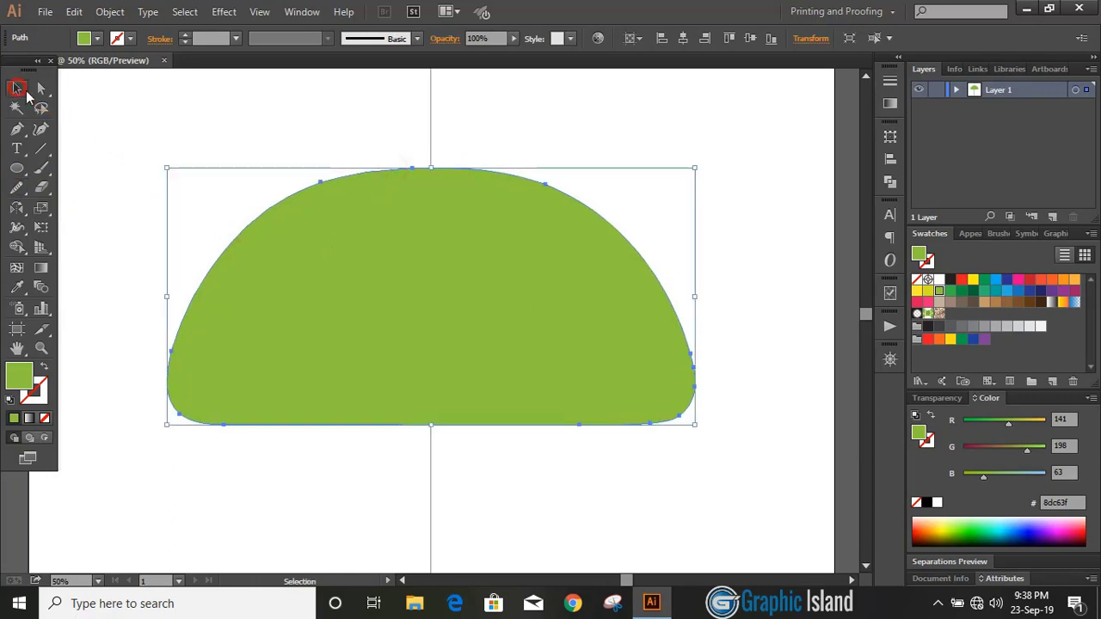
click(144, 174)
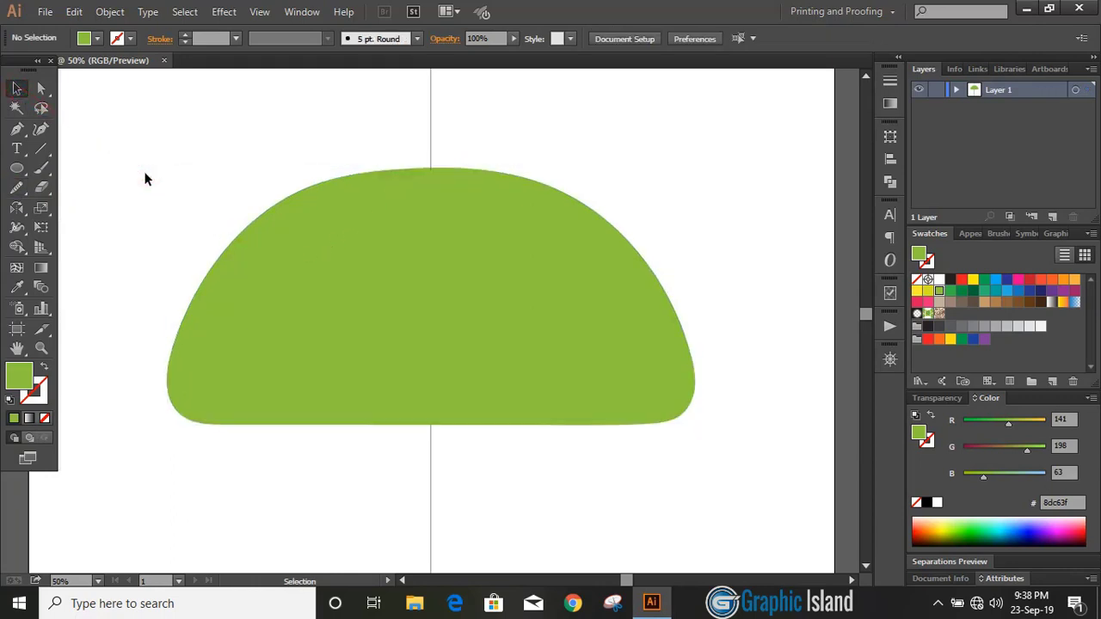
Duplicate the green dome exactly in place.
click(343, 265)
click(74, 12)
click(99, 90)
click(74, 12)
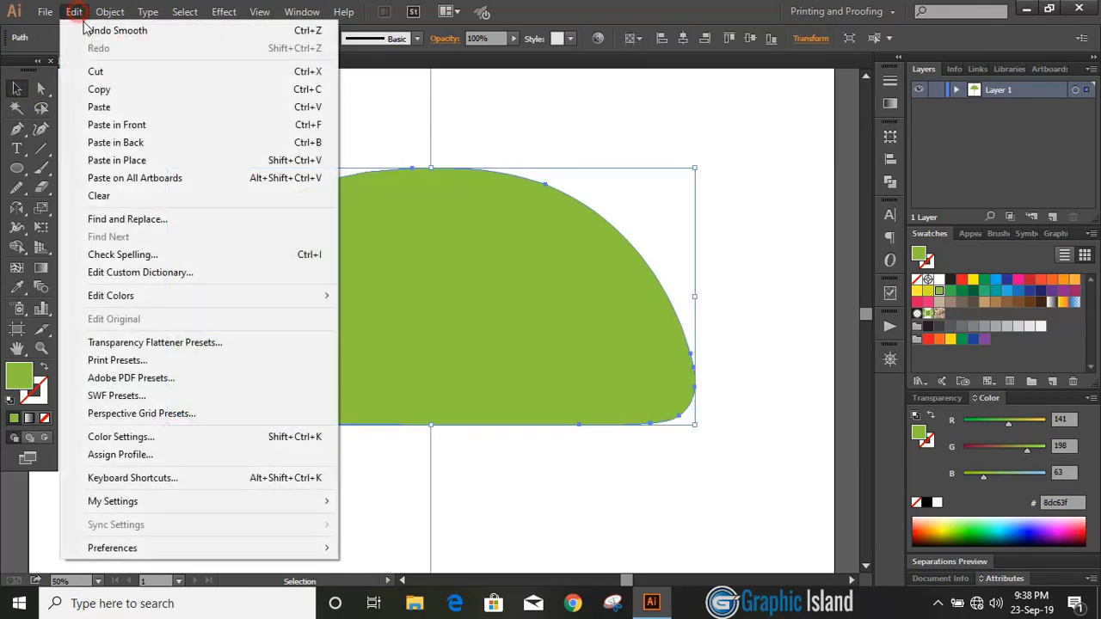
click(135, 160)
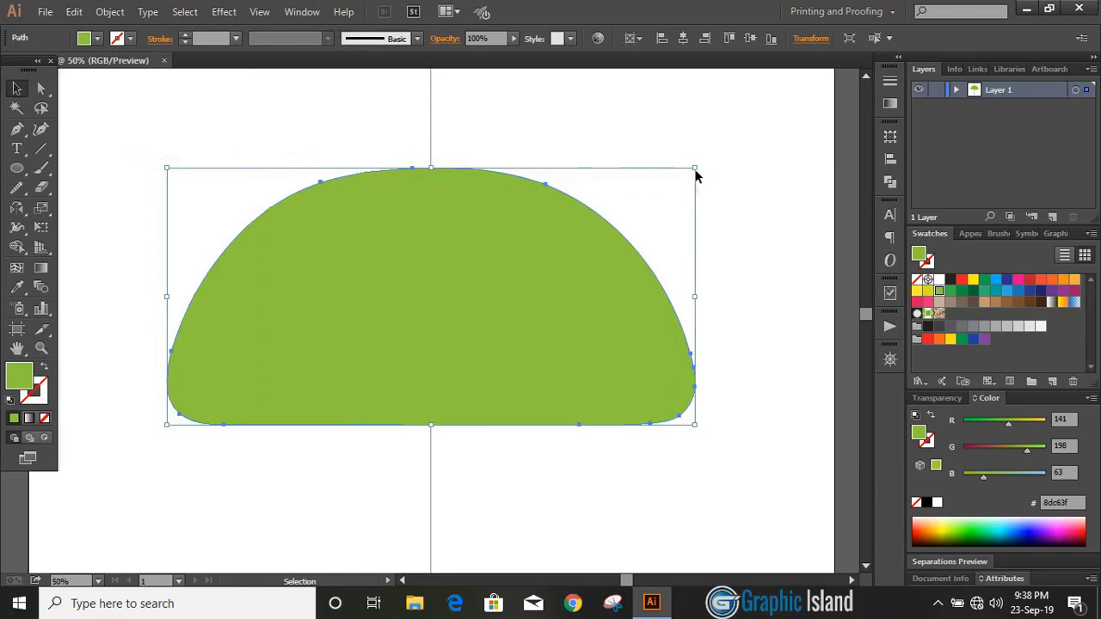
Scale the duplicate dome down about its centre to roughly three quarters and fill it with dark green #009444.
drag(696, 167, 625, 217)
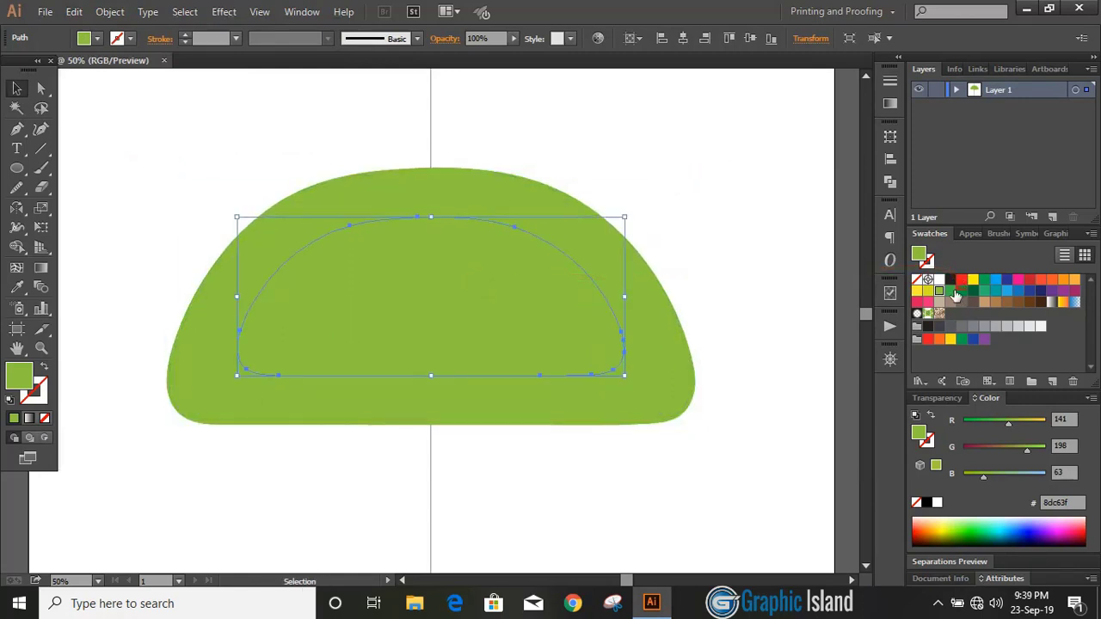
click(958, 292)
click(673, 199)
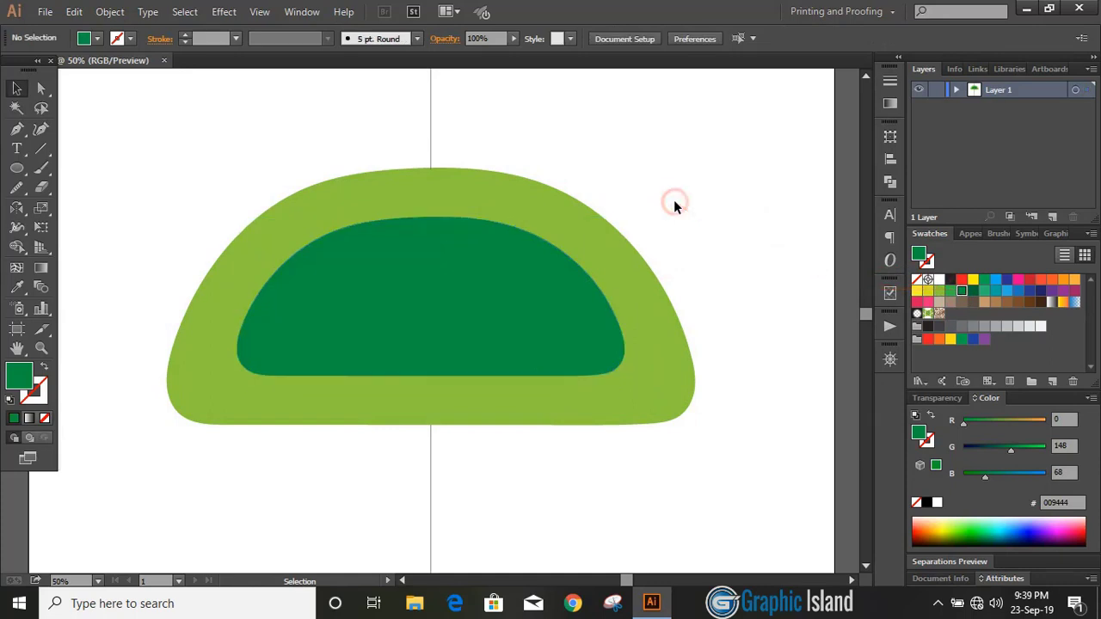
Stretch the dark green dome downward so its base sits closer to the light green dome's base.
click(498, 305)
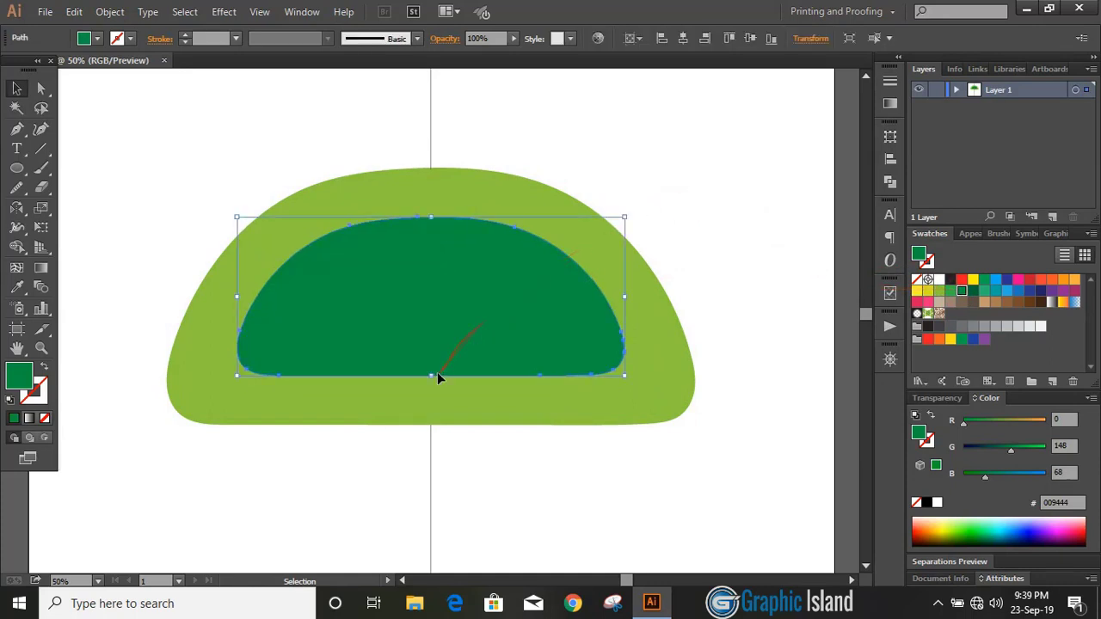
drag(431, 376, 430, 395)
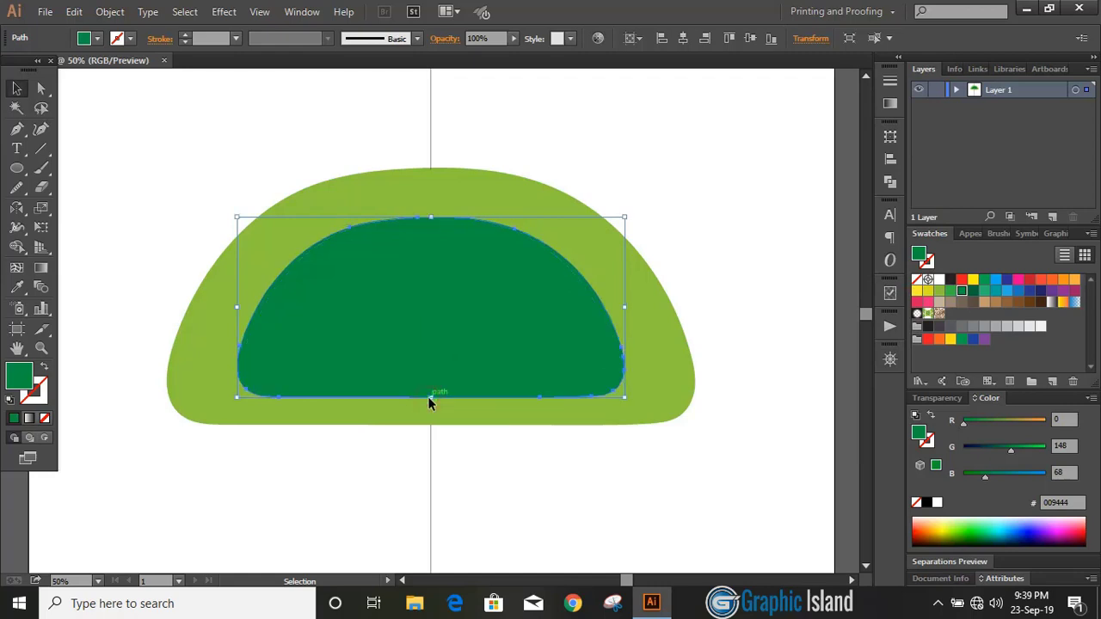
click(336, 467)
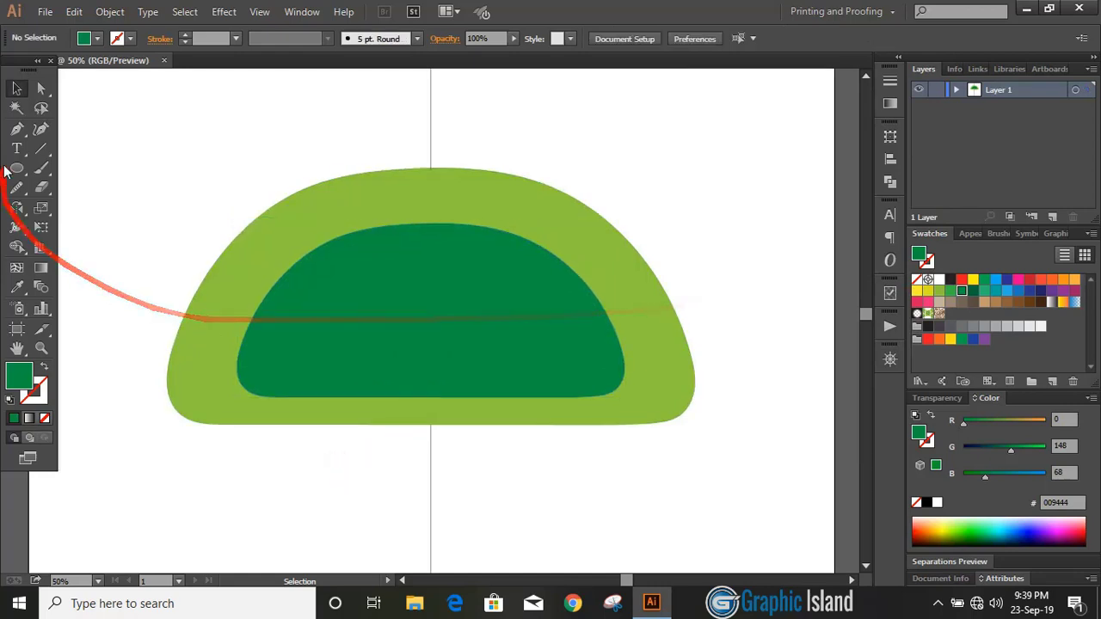
Draw a straight horizontal line with the Pen tool across the light green dome just below the dark green shape, at Y 985 pt.
click(16, 128)
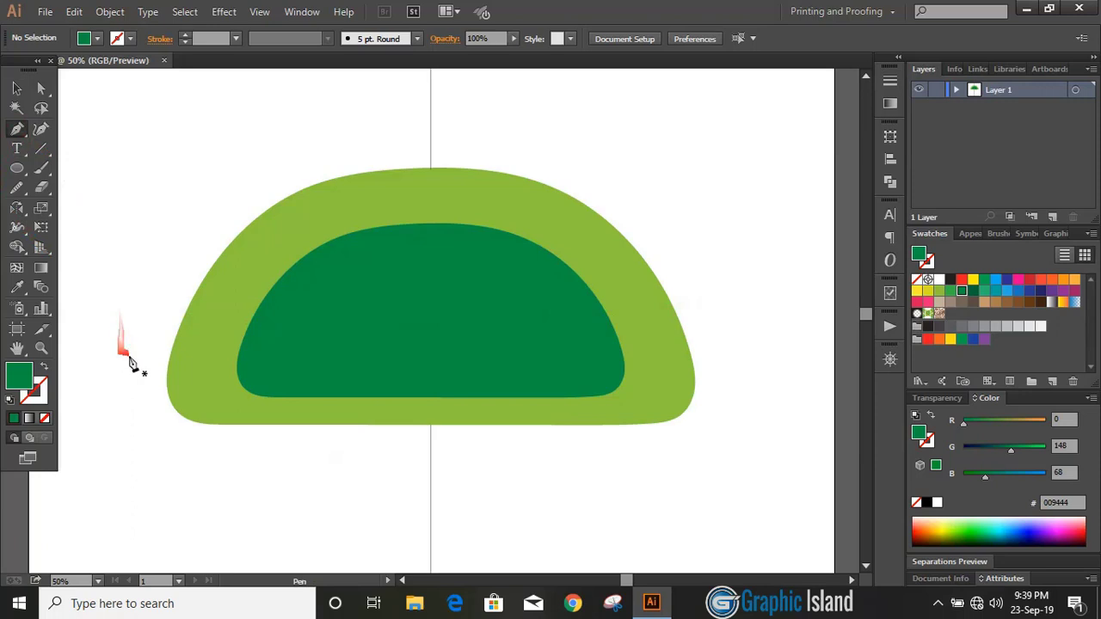
click(155, 408)
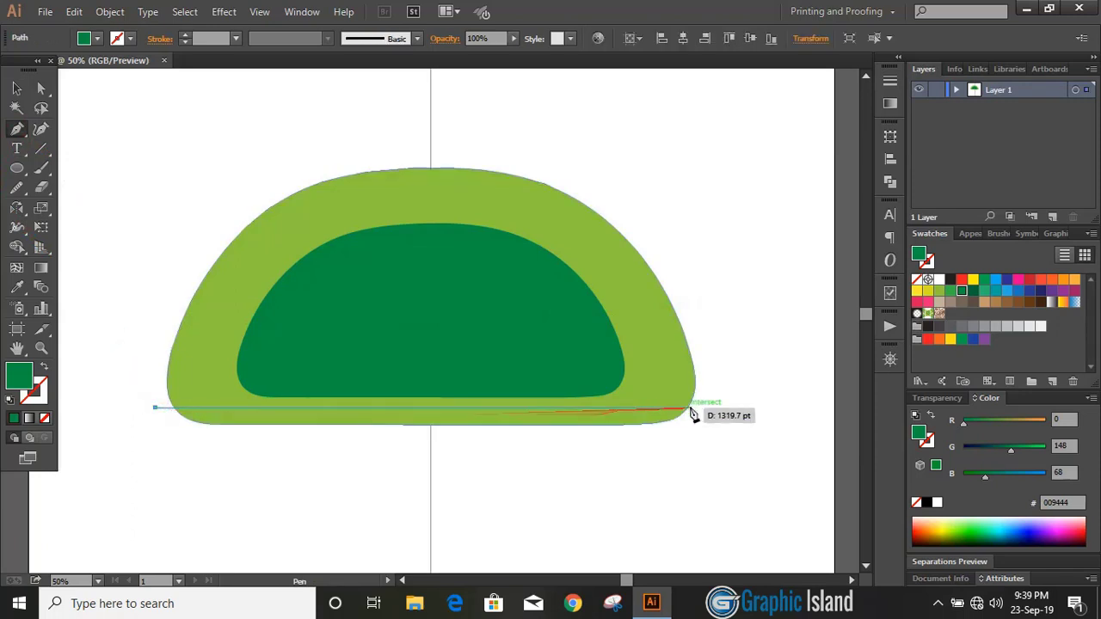
shift+click(718, 408)
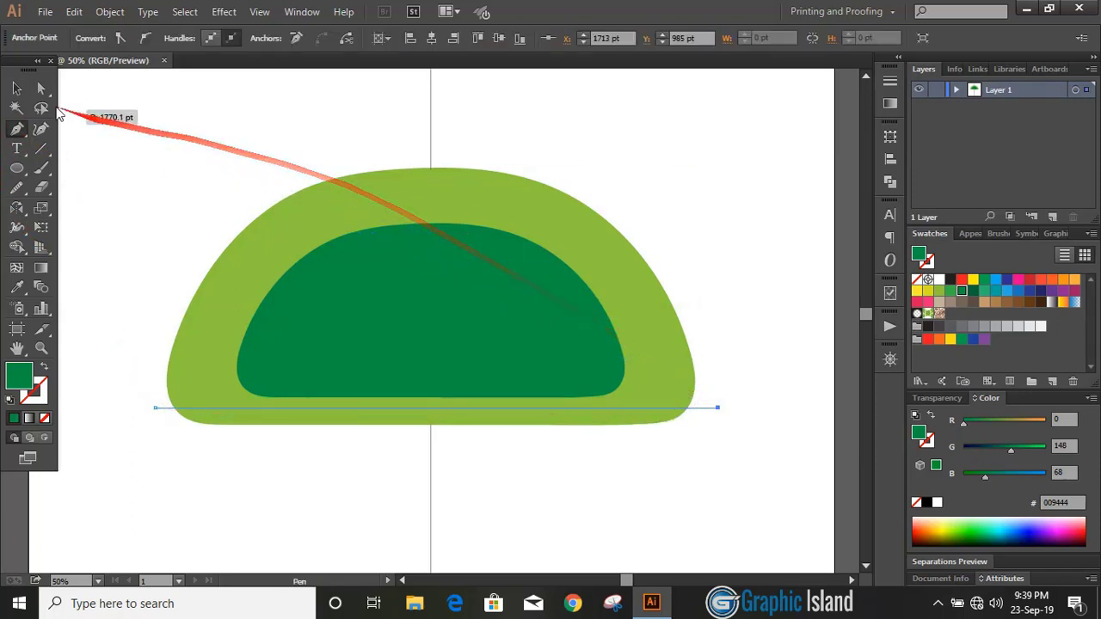
click(16, 88)
click(74, 203)
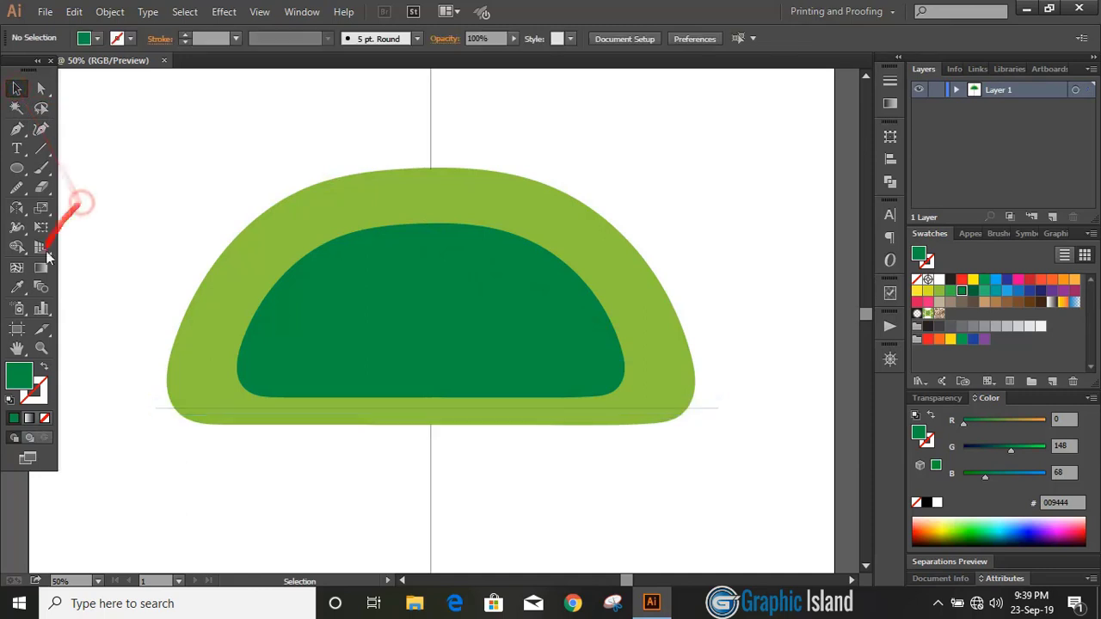
Nudge the horizontal line down slightly, keeping it above the light green dome's base.
click(405, 410)
key(Down)
key(Down)
key(Down)
key(Down)
key(Down)
key(Down)
key(Down)
key(Down)
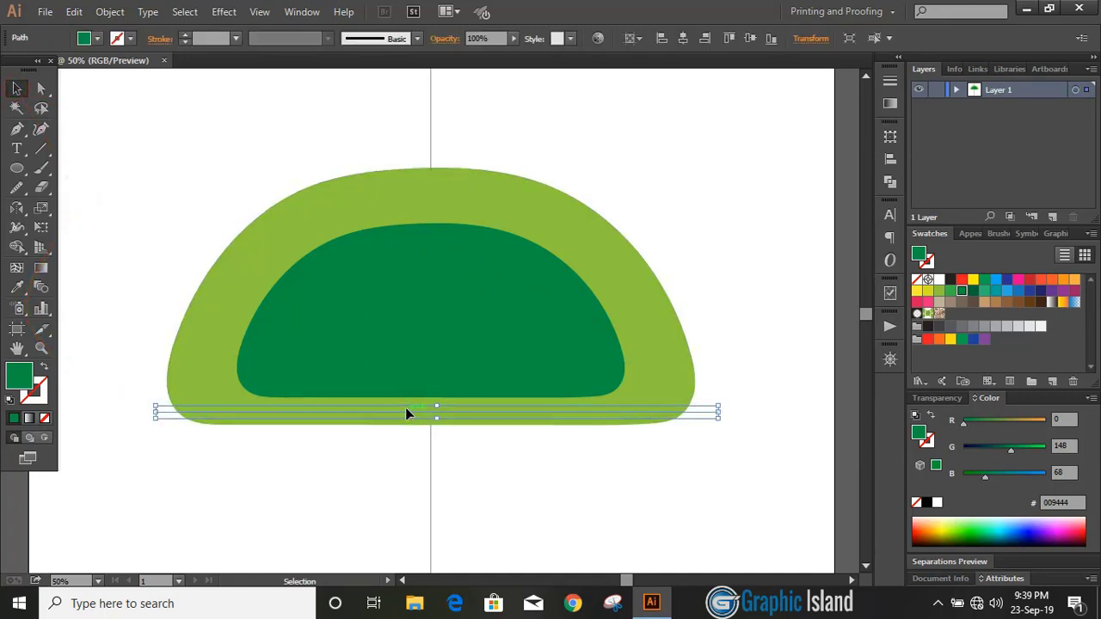
key(Down)
key(Down)
click(674, 491)
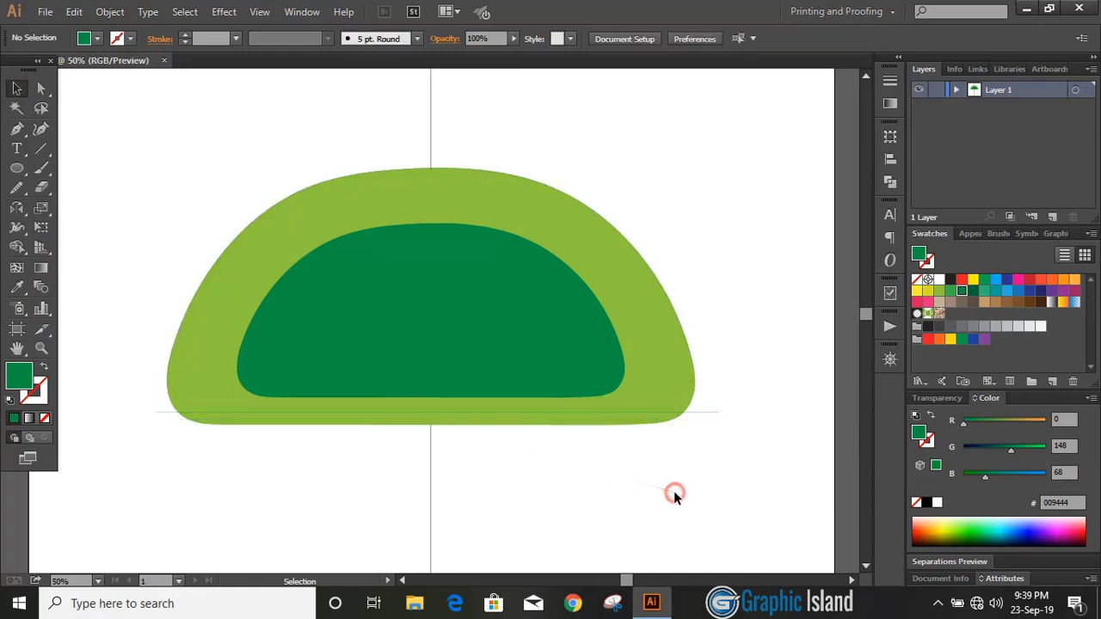
Split off the strip of the light green dome below the line as a red #be1e2d shape with the Shape Builder tool.
drag(655, 443, 634, 410)
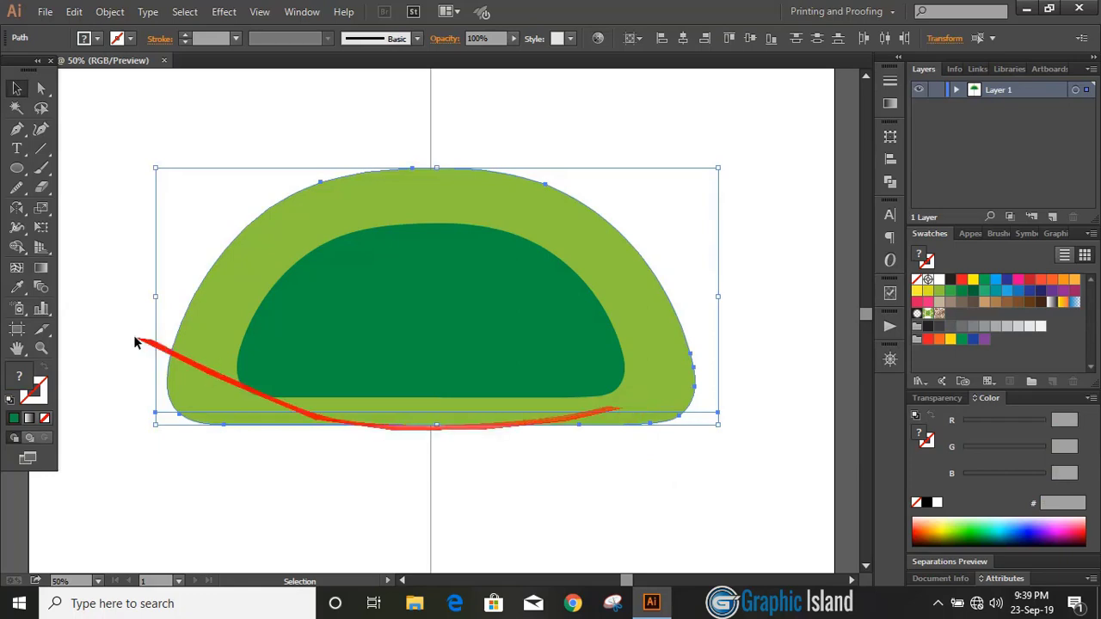
click(16, 247)
click(1029, 280)
click(582, 420)
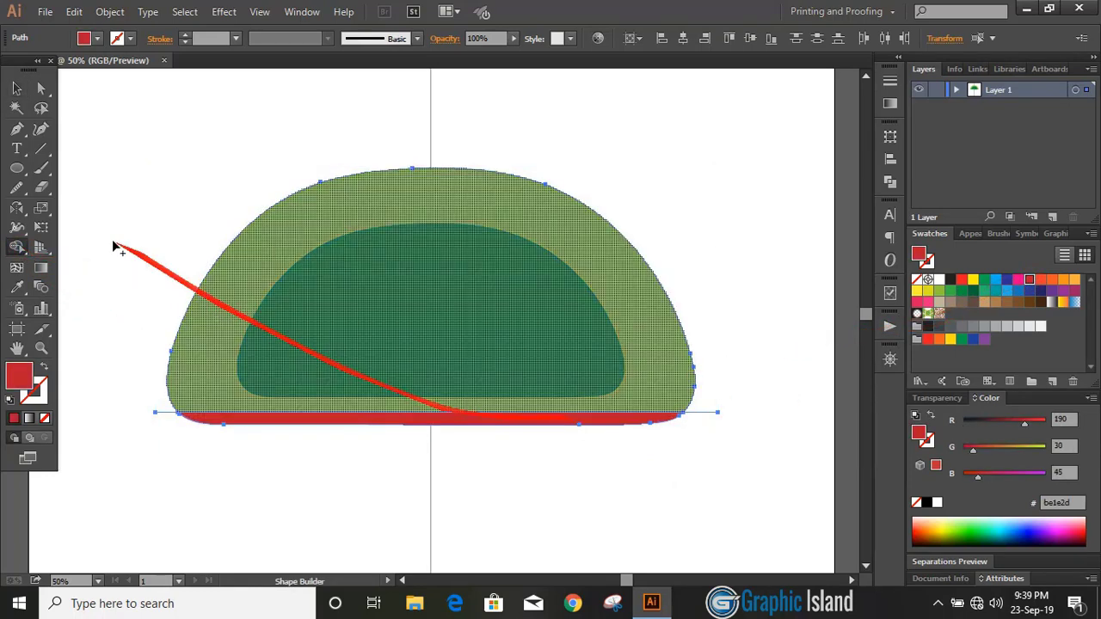
click(16, 88)
click(122, 391)
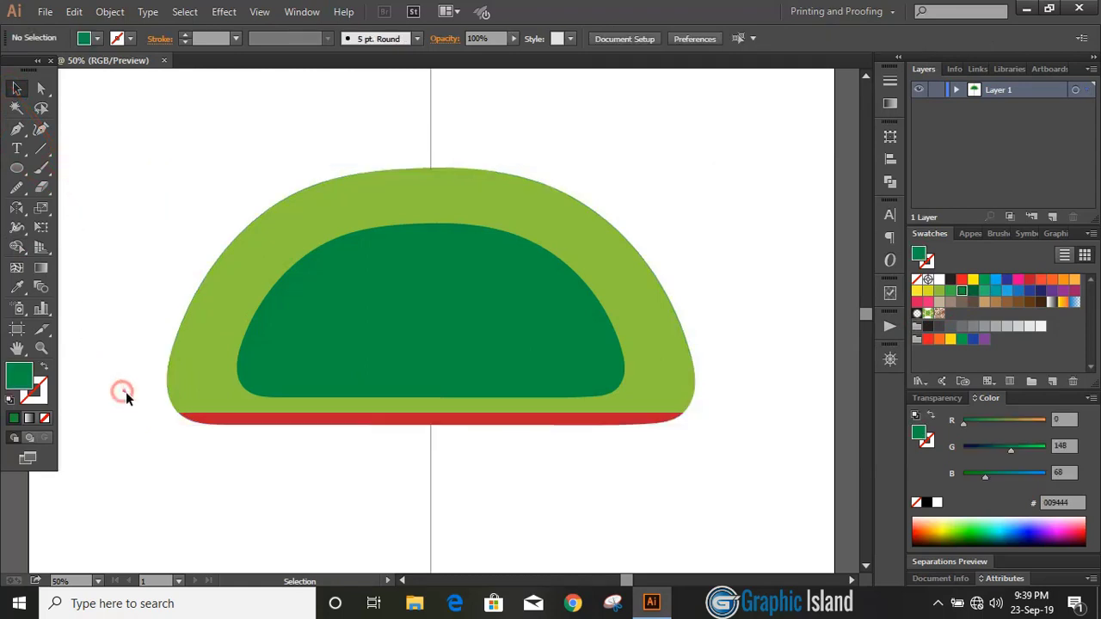
key(slash)
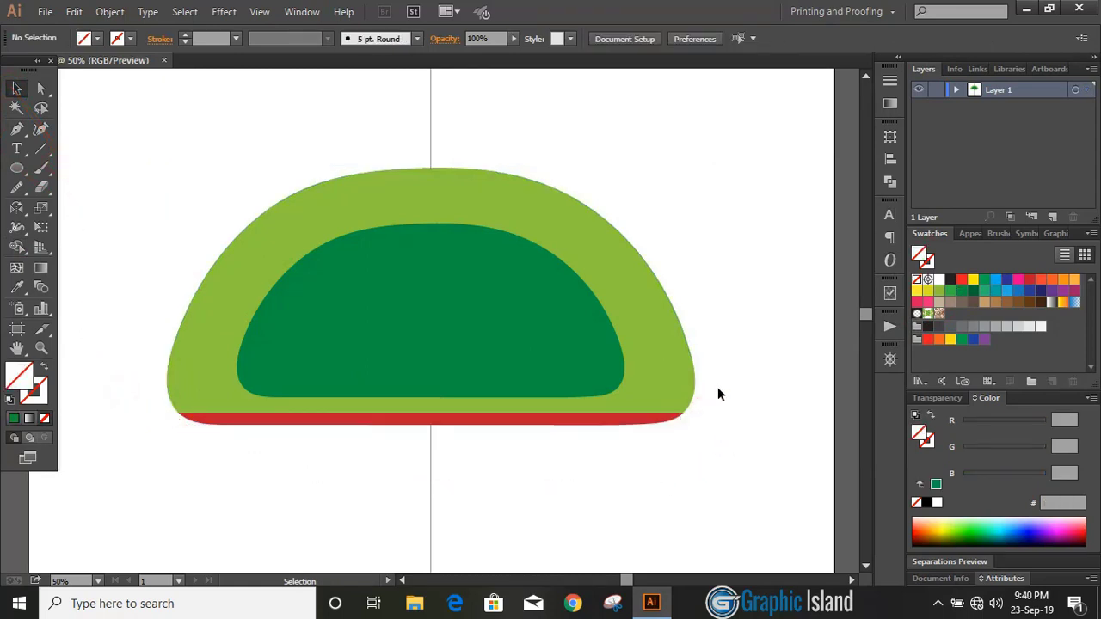
Duplicate the light green dome above the red strip exactly in place.
scroll(726, 309, up, 1)
key(ctrl+plus)
click(559, 242)
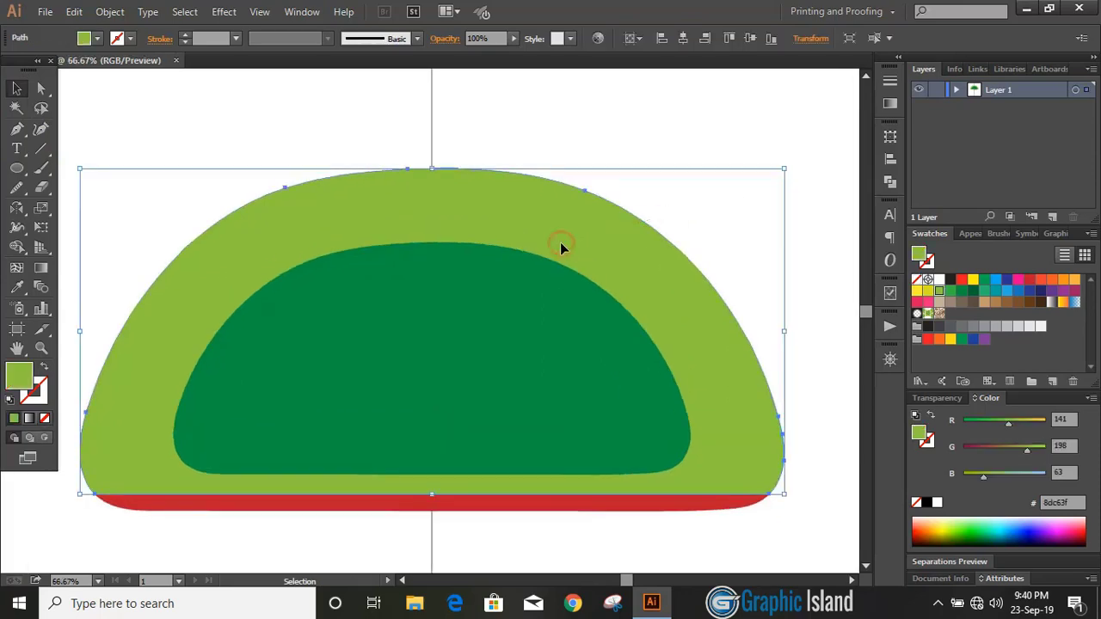
click(74, 12)
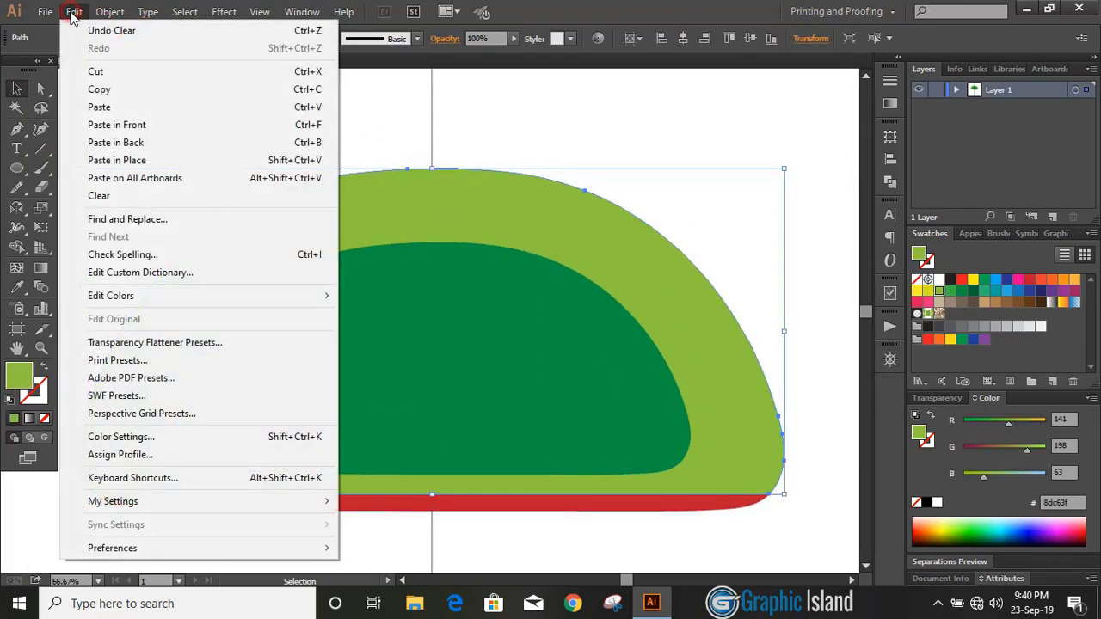
click(98, 90)
click(74, 12)
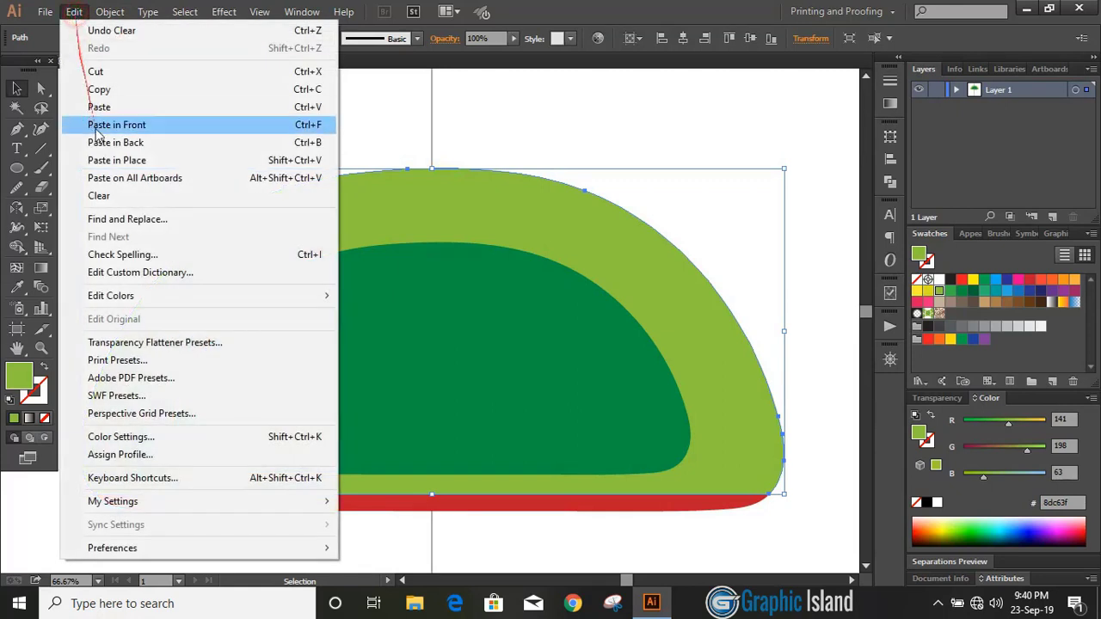
click(127, 161)
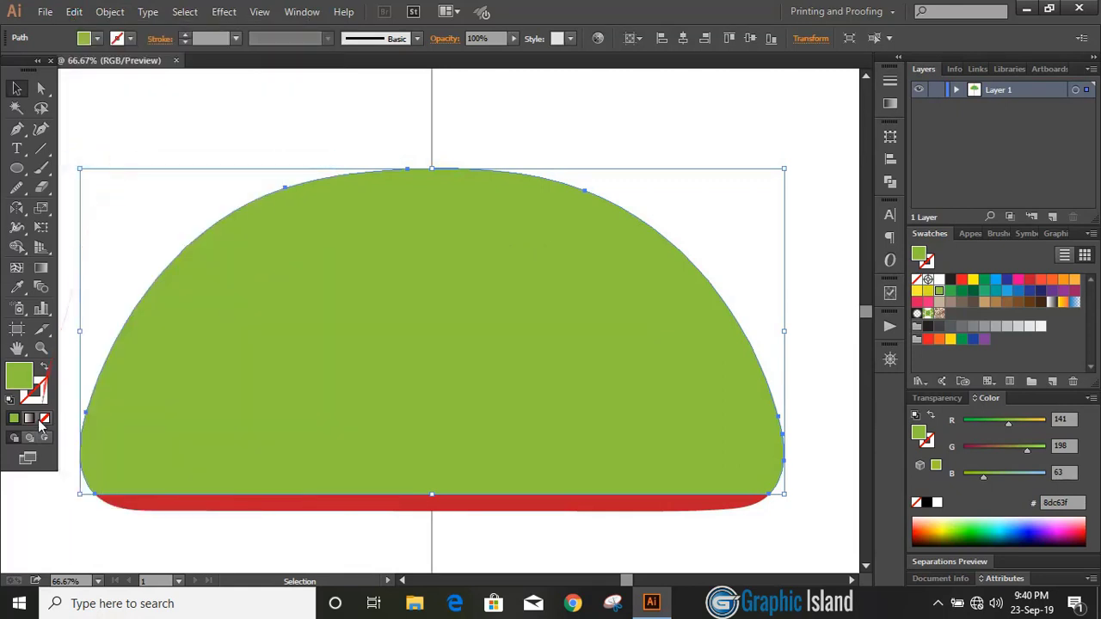
Remove the fill from the duplicated light green dome and give it a black #231f20 outline.
click(46, 418)
click(23, 419)
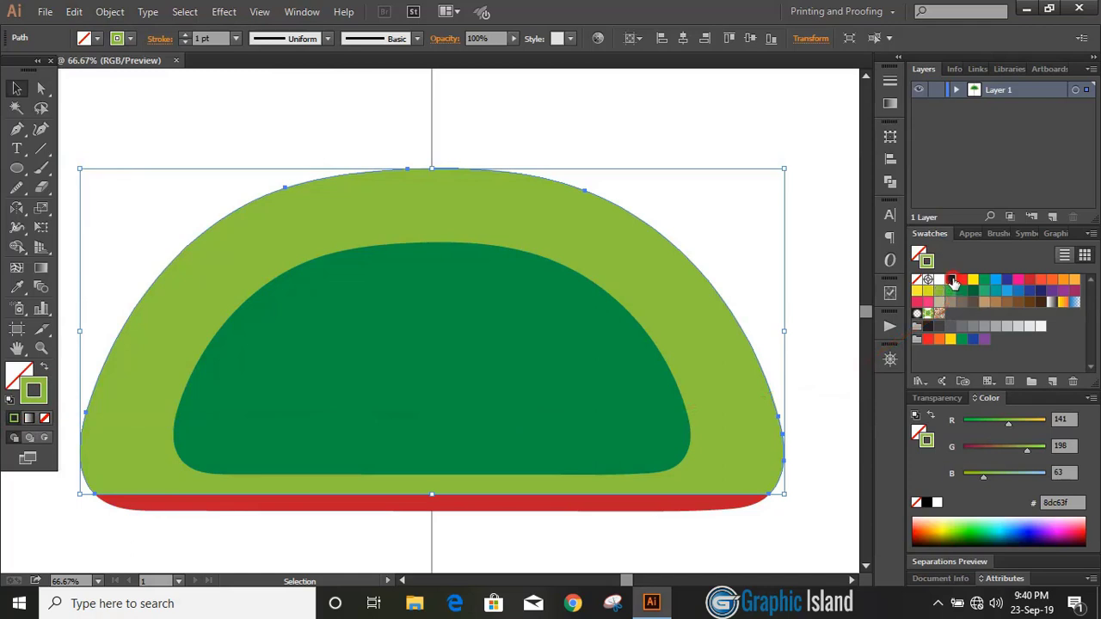
click(951, 281)
click(692, 130)
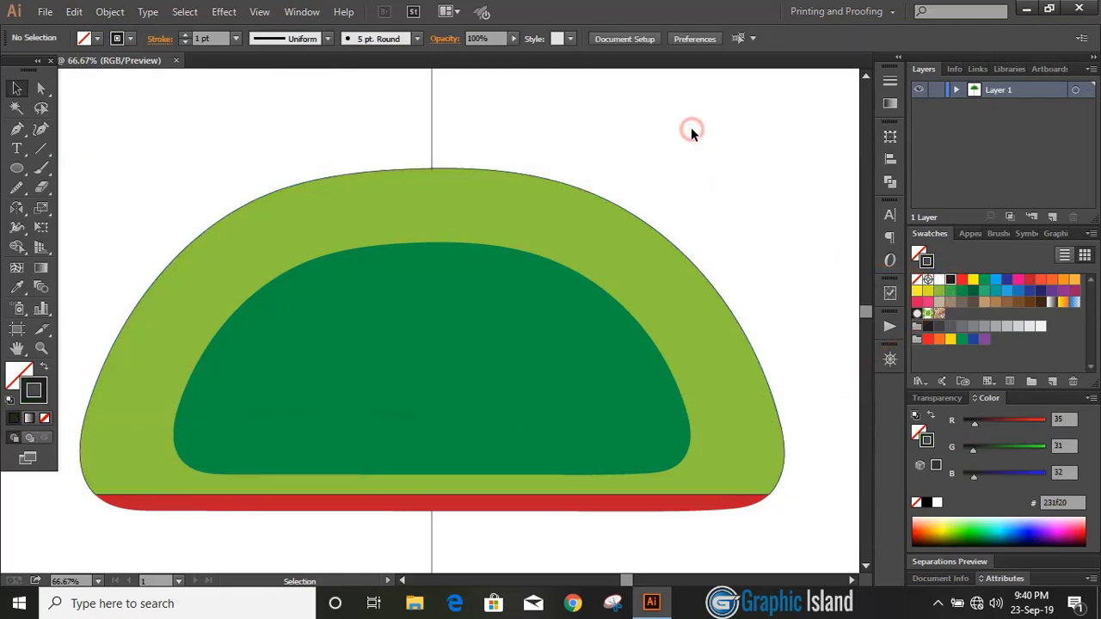
Cut the black dome outline with the Scissors tool at the lower anchor points on both curved sides.
click(646, 224)
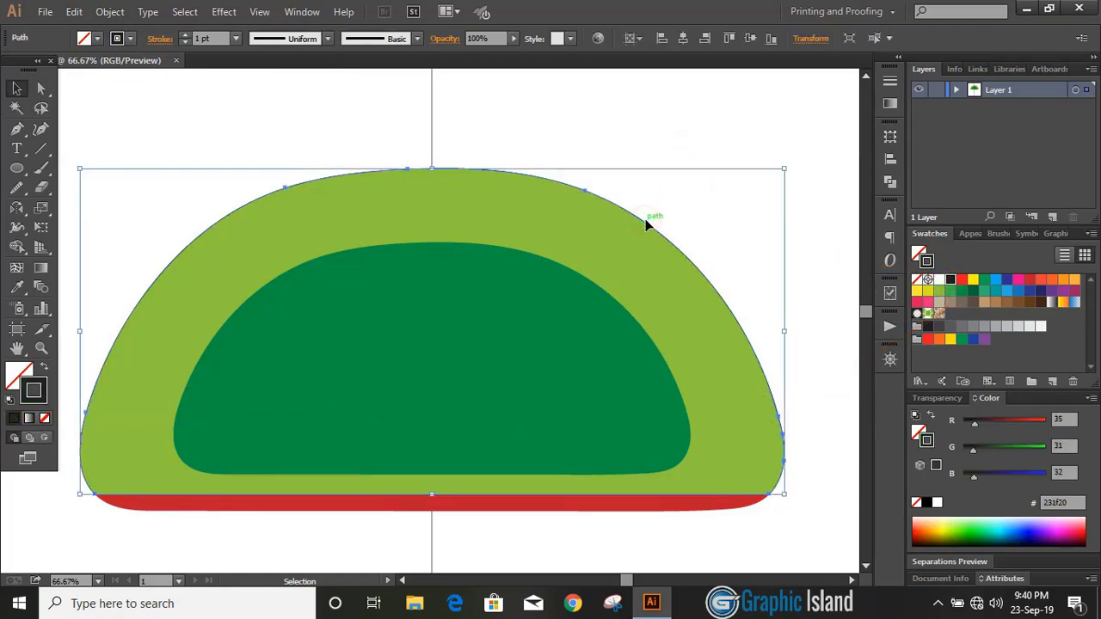
click(41, 186)
click(79, 207)
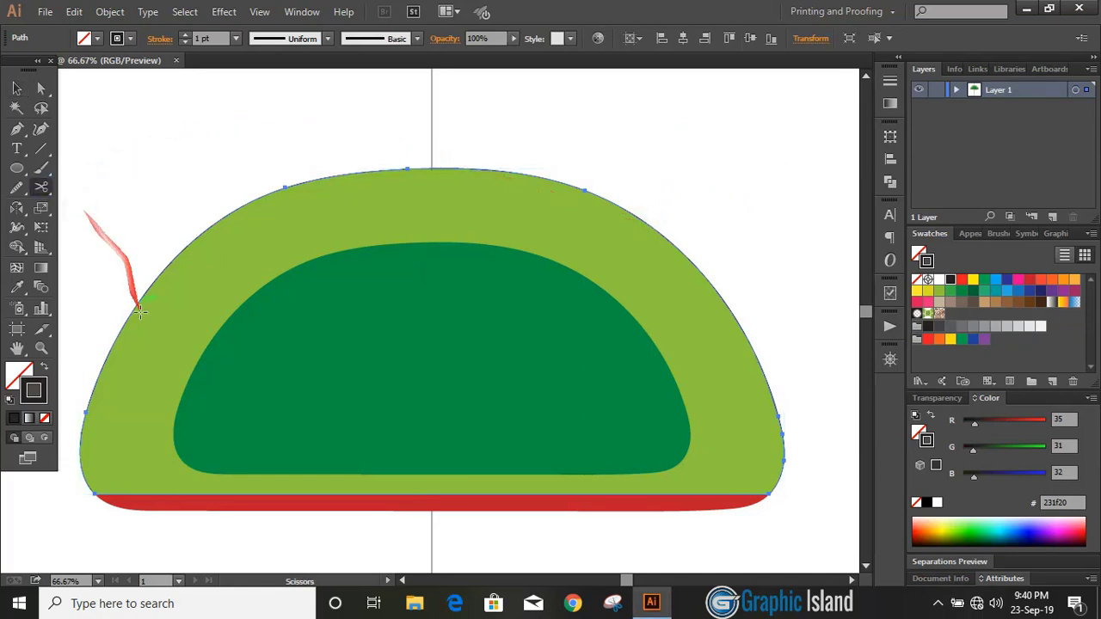
click(85, 412)
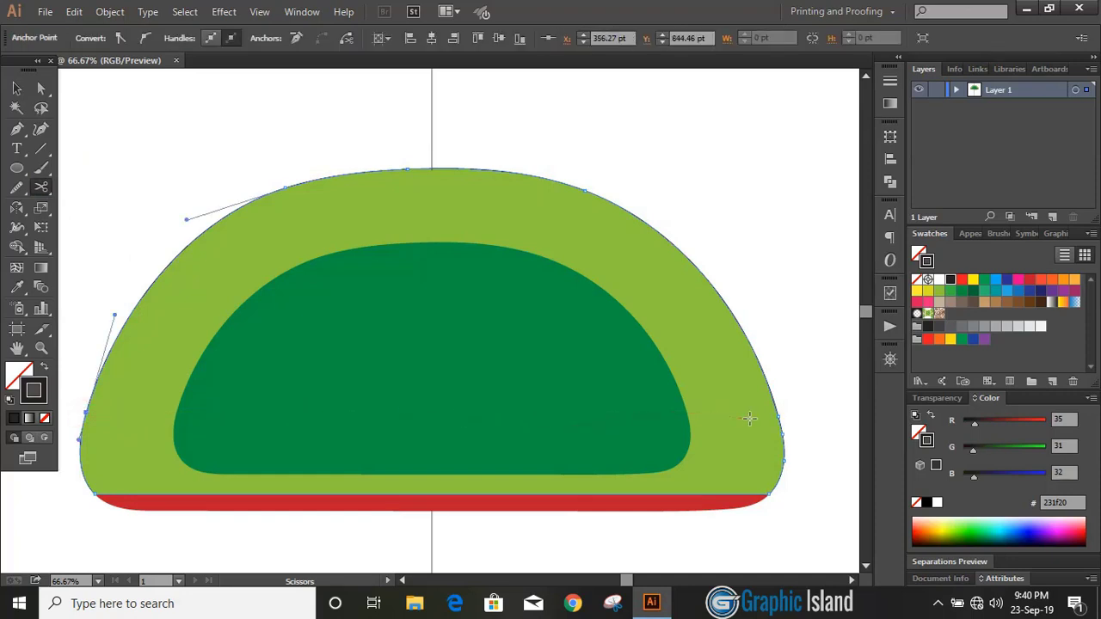
click(780, 416)
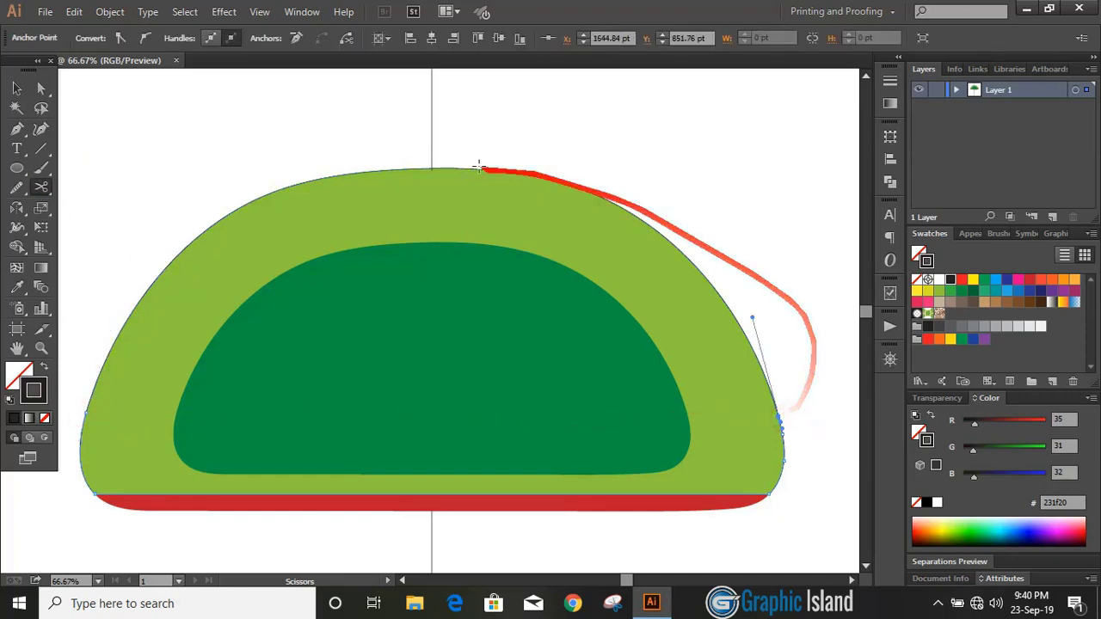
click(18, 90)
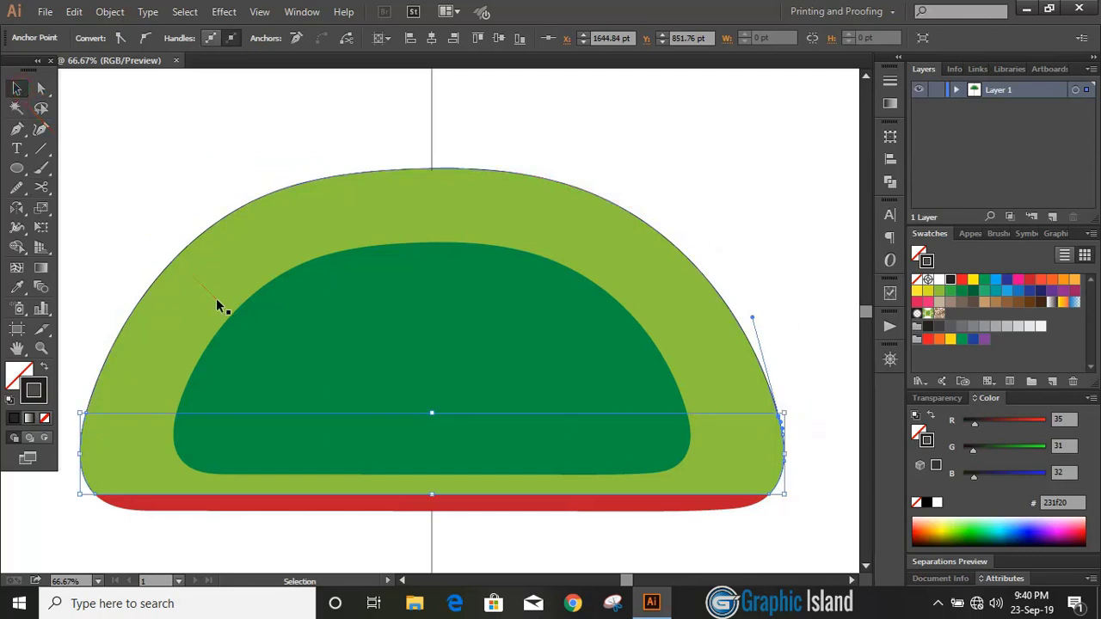
key(ctrl+shift+a)
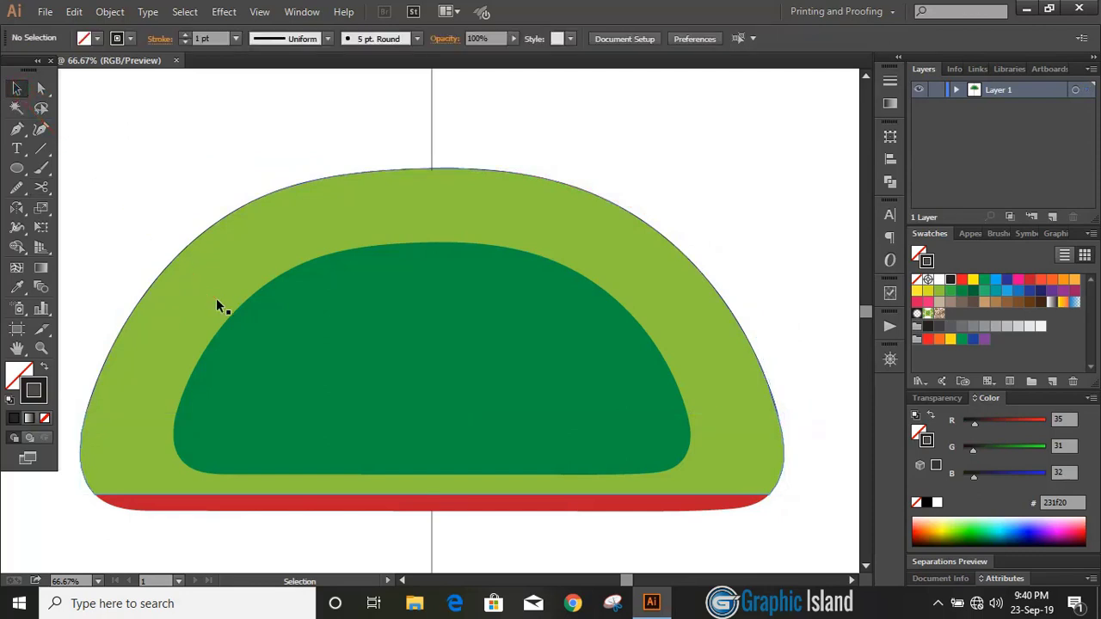
Set the stroke weight of the outline's upper arc to 19 pt.
click(614, 202)
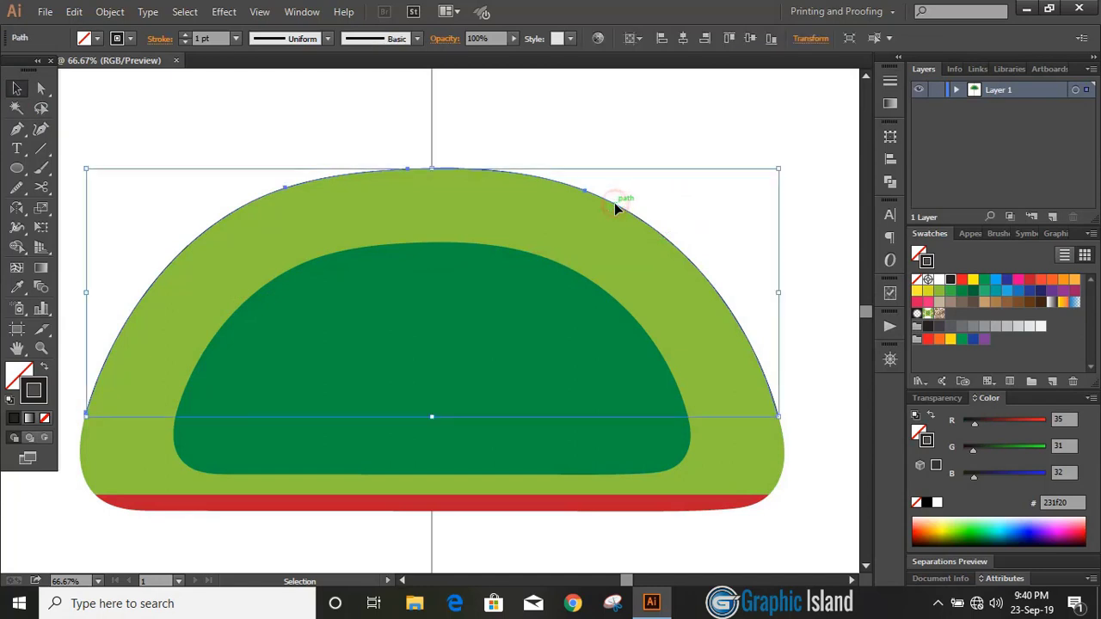
click(183, 36)
click(183, 35)
click(183, 36)
click(183, 36)
click(183, 35)
click(183, 36)
click(183, 35)
click(184, 36)
click(183, 35)
click(183, 36)
click(183, 35)
click(183, 35)
Apply the half-ellipse width profile, flat on one side, to the black upper arc and expand its appearance into a filled shape.
click(329, 39)
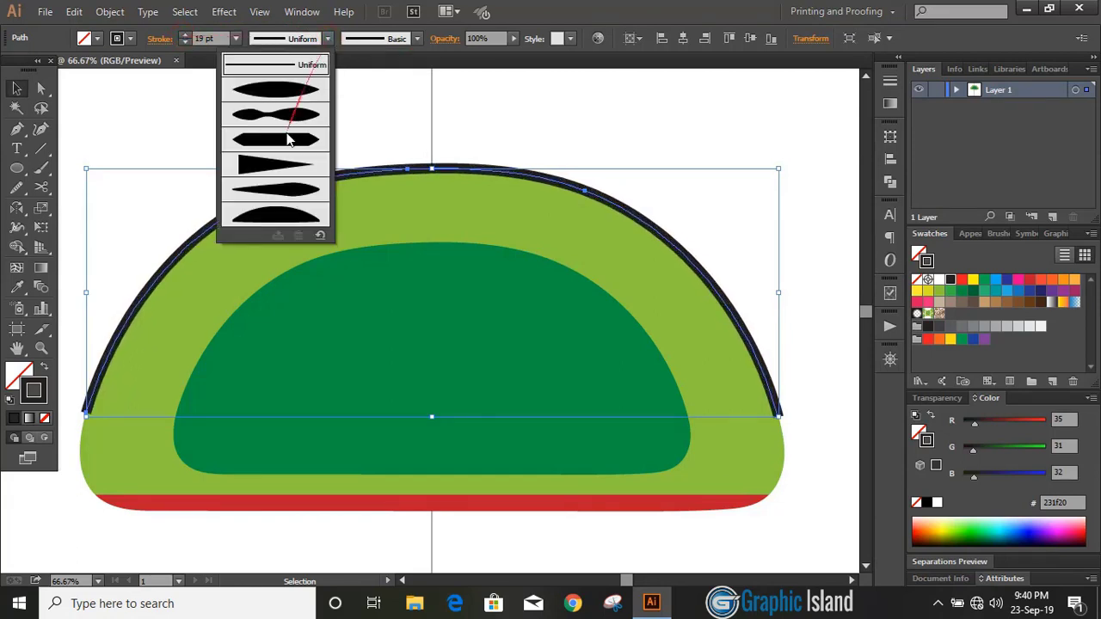
click(277, 212)
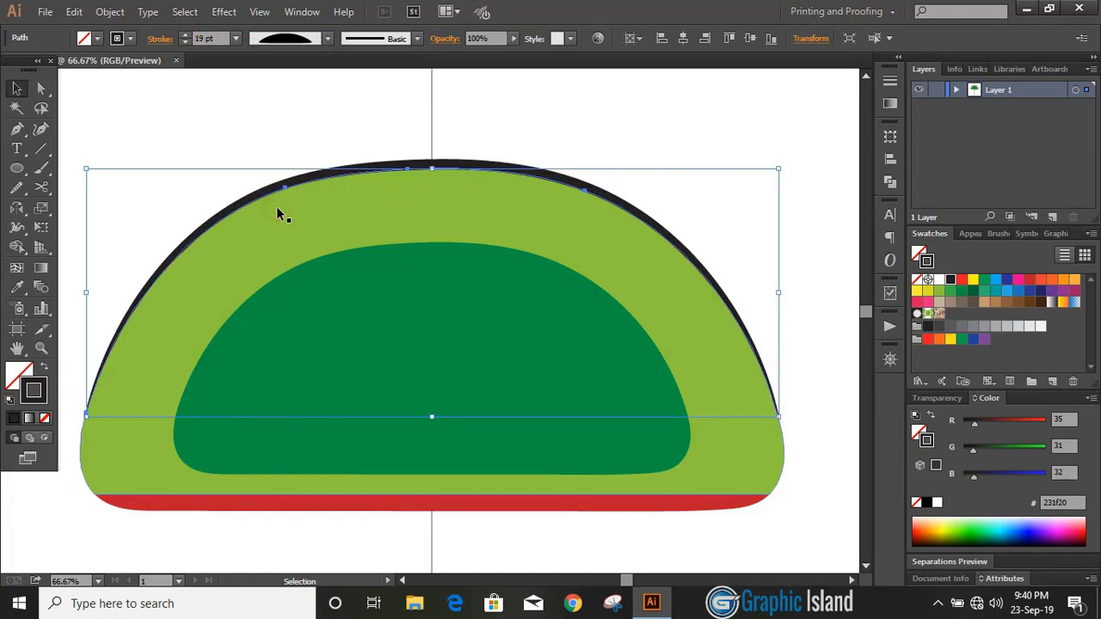
click(555, 141)
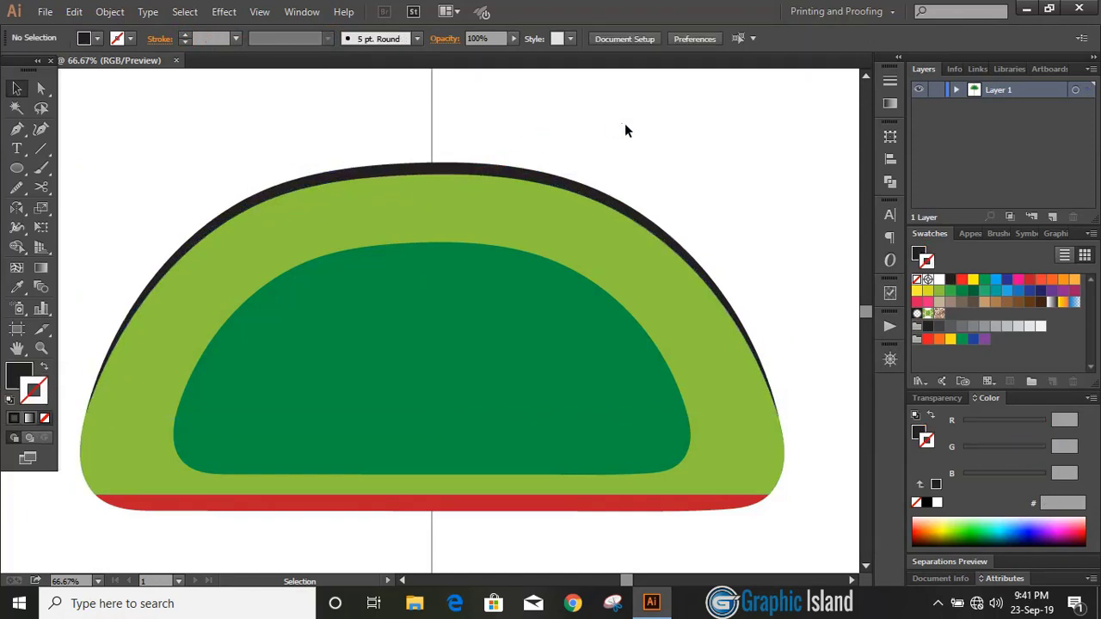
Duplicate the dark green inner dome exactly in place.
click(464, 336)
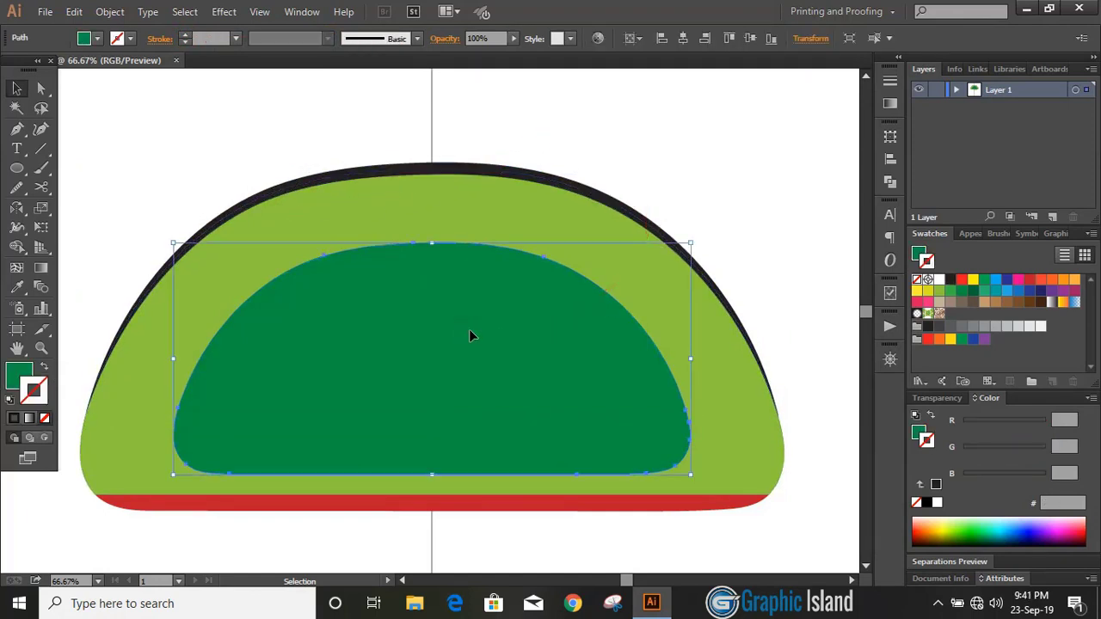
click(74, 12)
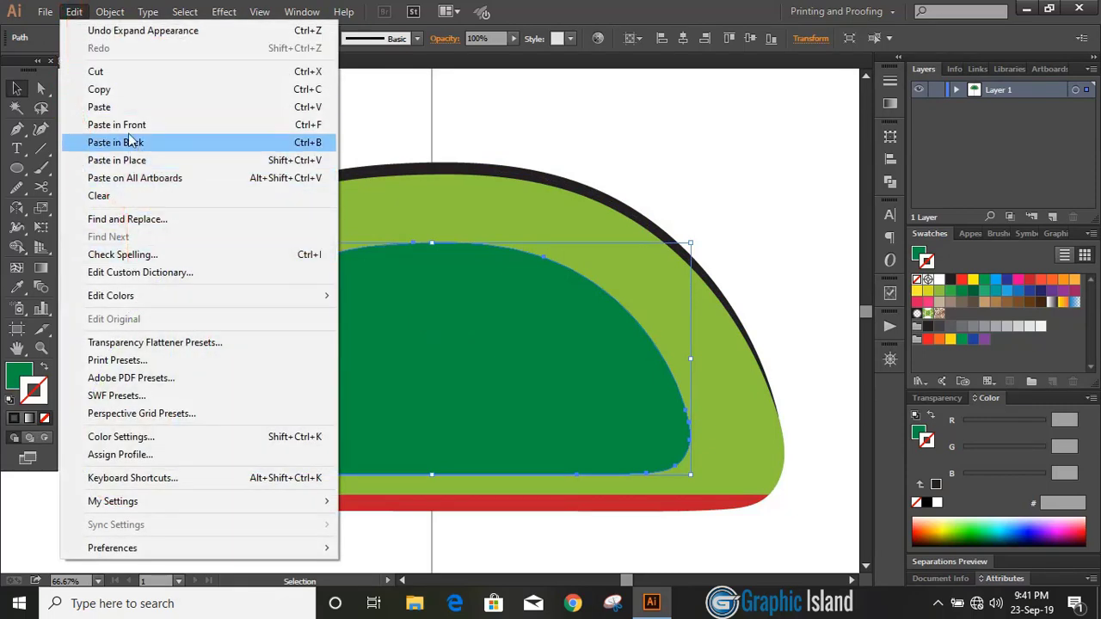
click(123, 90)
click(74, 12)
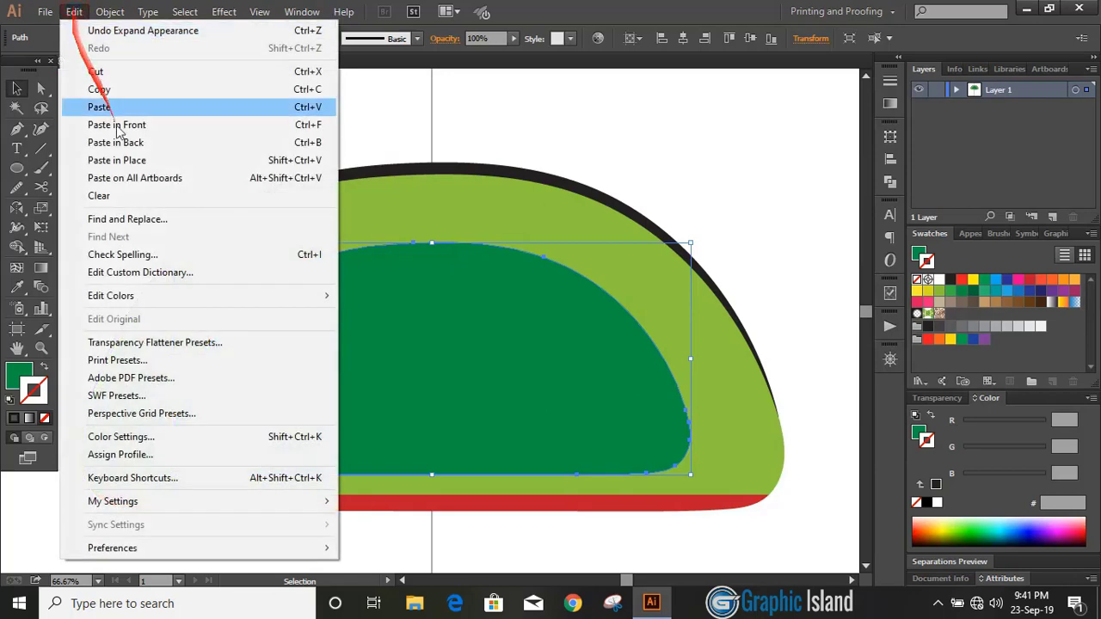
click(129, 164)
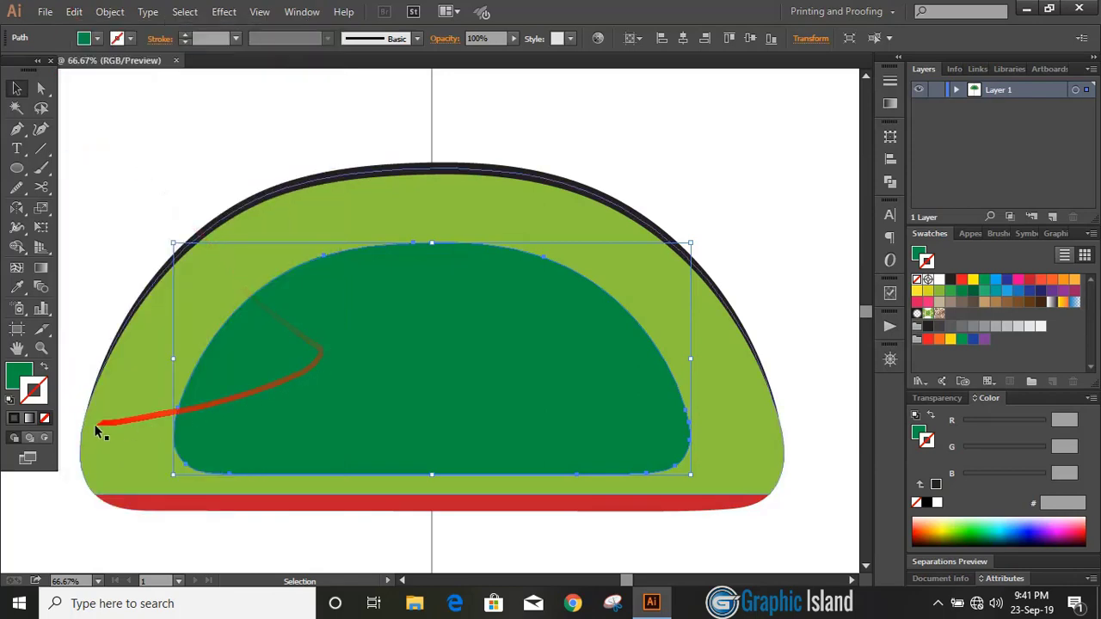
Turn the inner dome copy into an unfilled outline with a black 1 pt stroke.
click(9, 398)
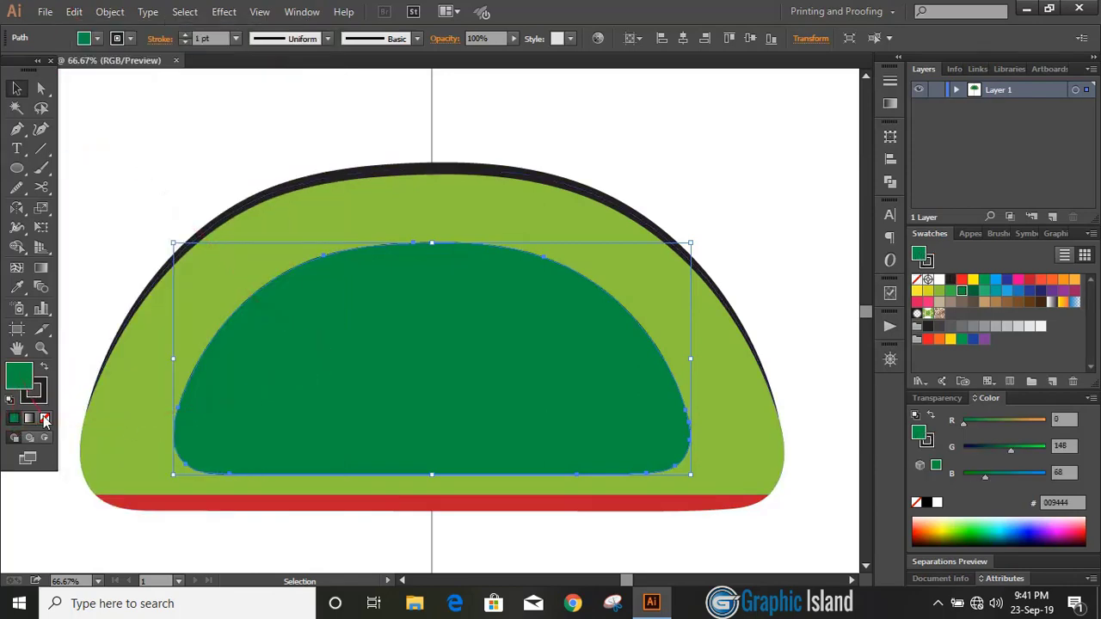
click(44, 418)
click(40, 394)
click(93, 237)
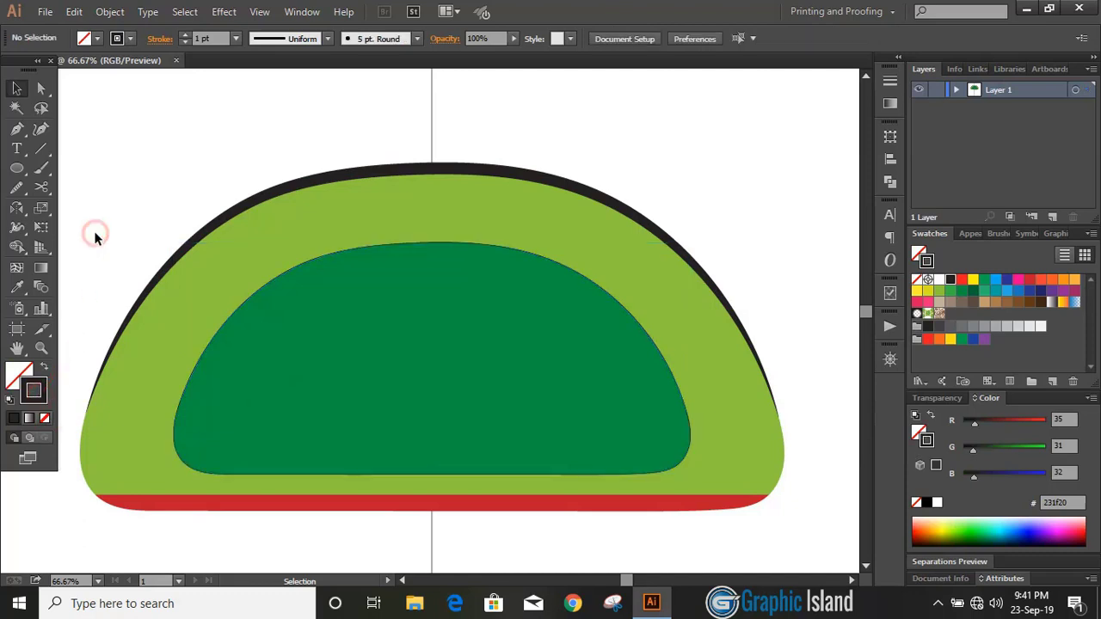
Duplicate the black inner dome outline exactly in place and give the copy a red-orange #ef4136 stroke.
scroll(94, 239, down, 1)
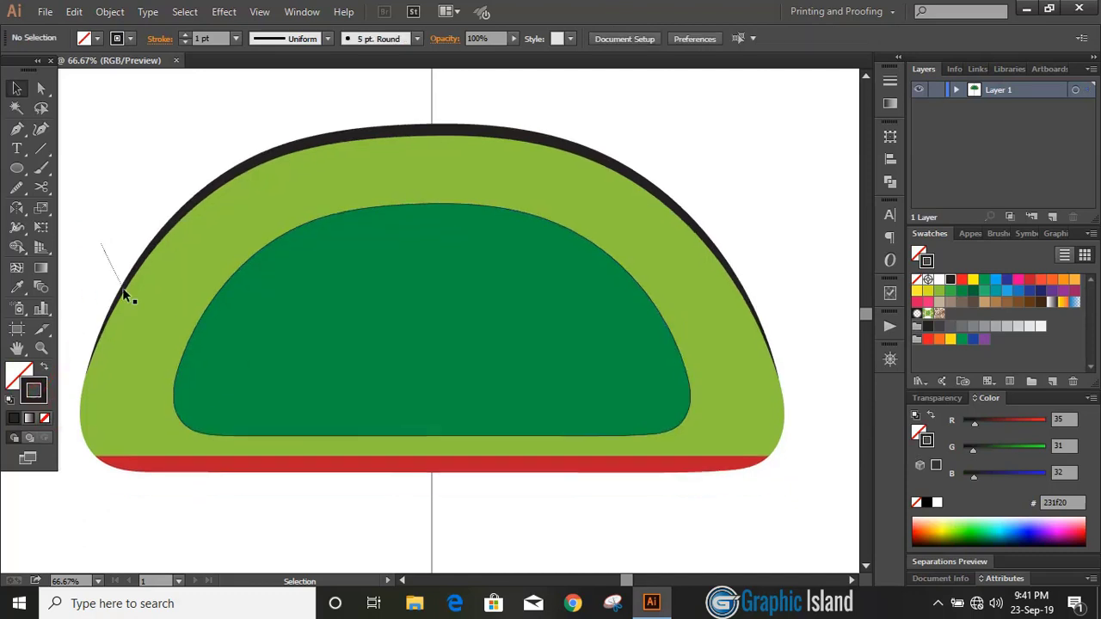
click(434, 204)
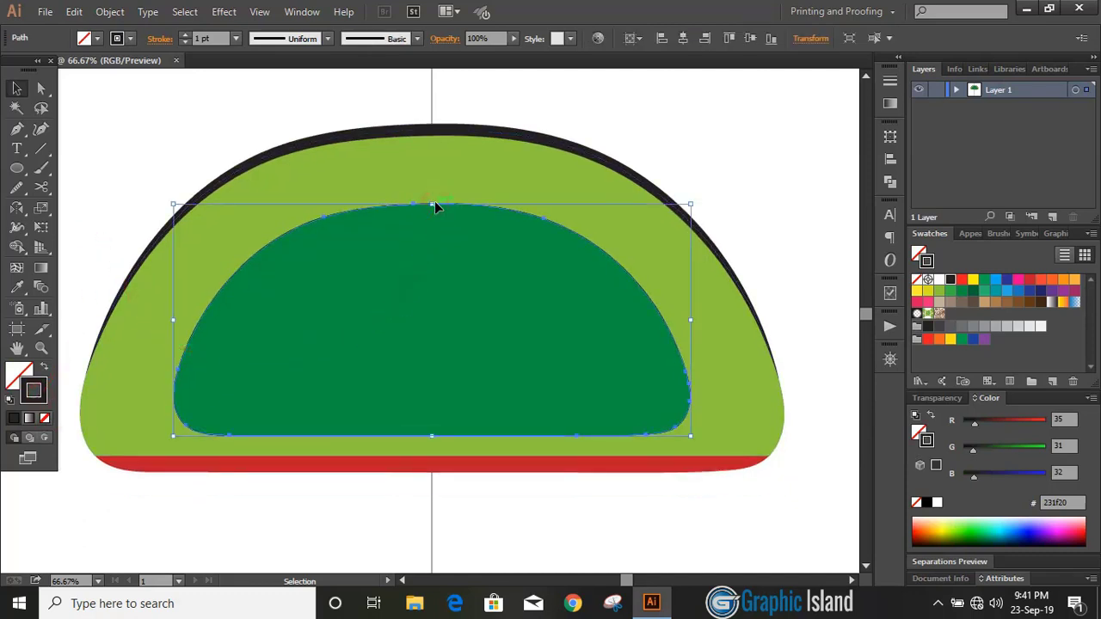
click(74, 11)
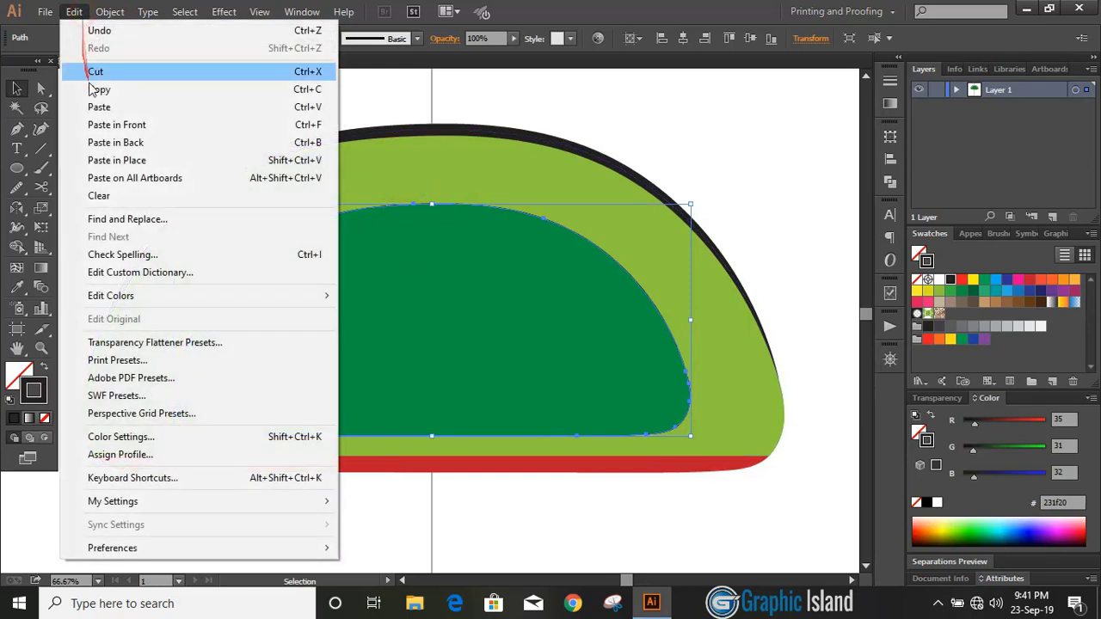
click(94, 90)
click(74, 11)
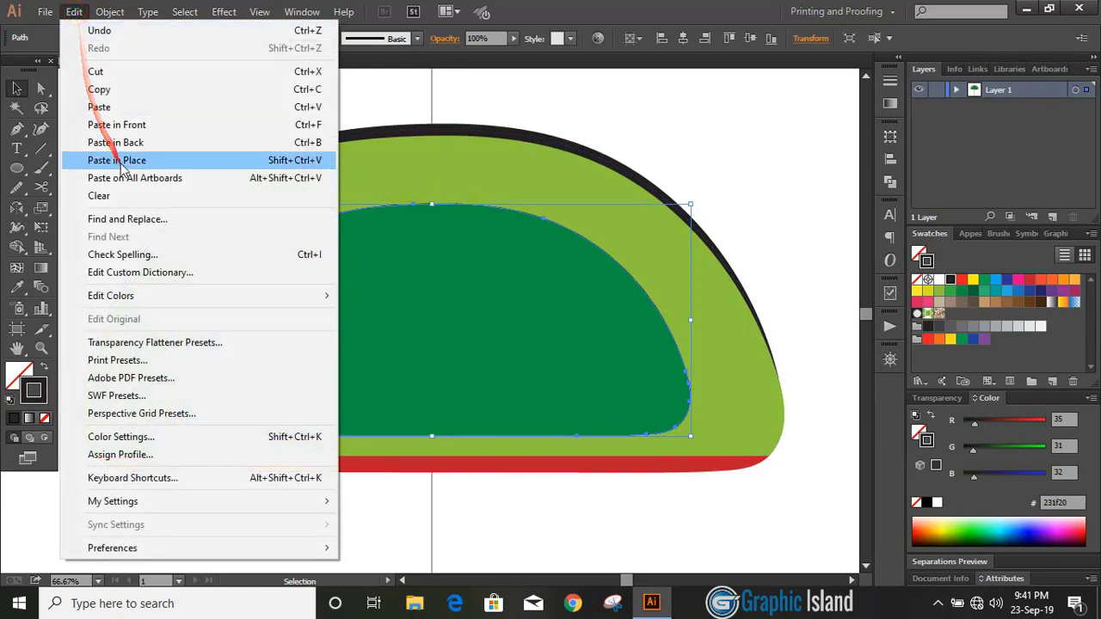
click(120, 161)
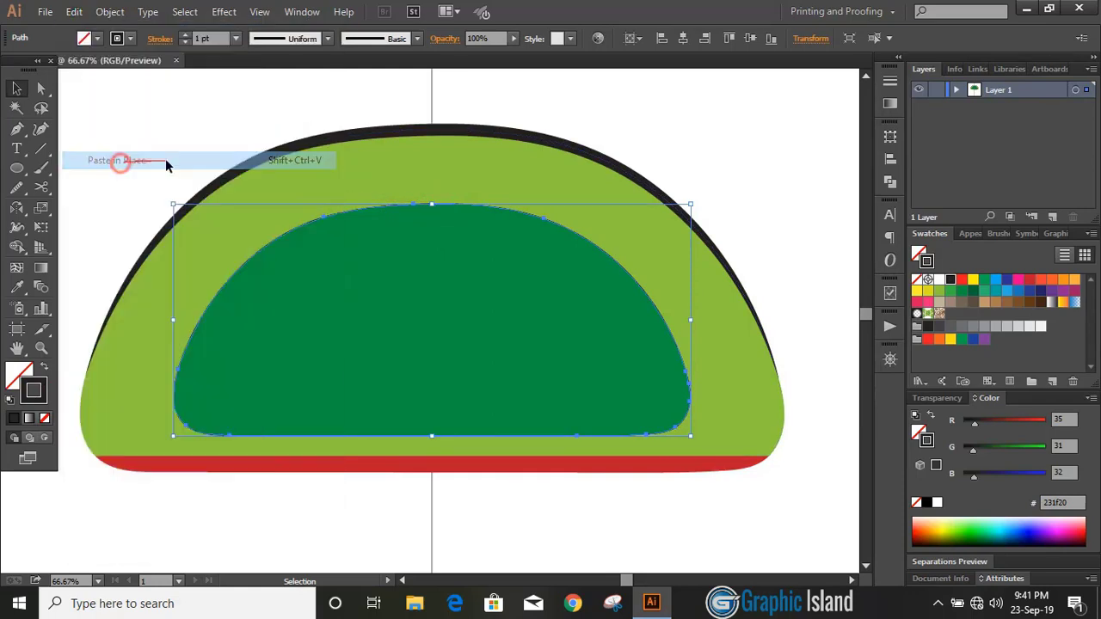
click(1040, 282)
click(772, 174)
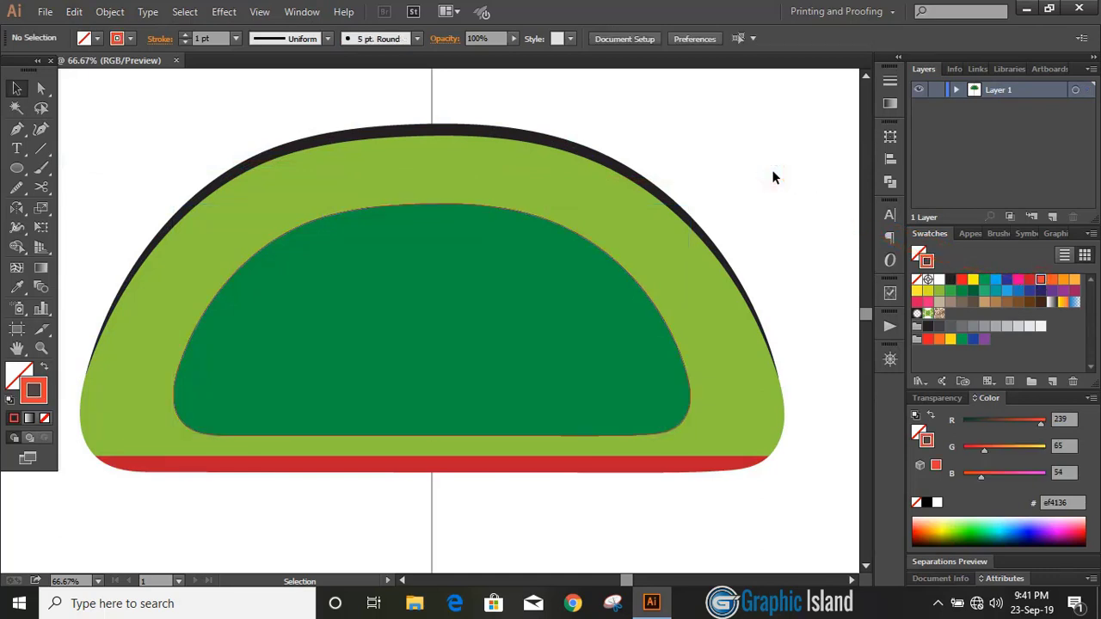
Cut the red-orange inner outline with the Scissors tool at the lower anchor points on both curved sides.
click(544, 220)
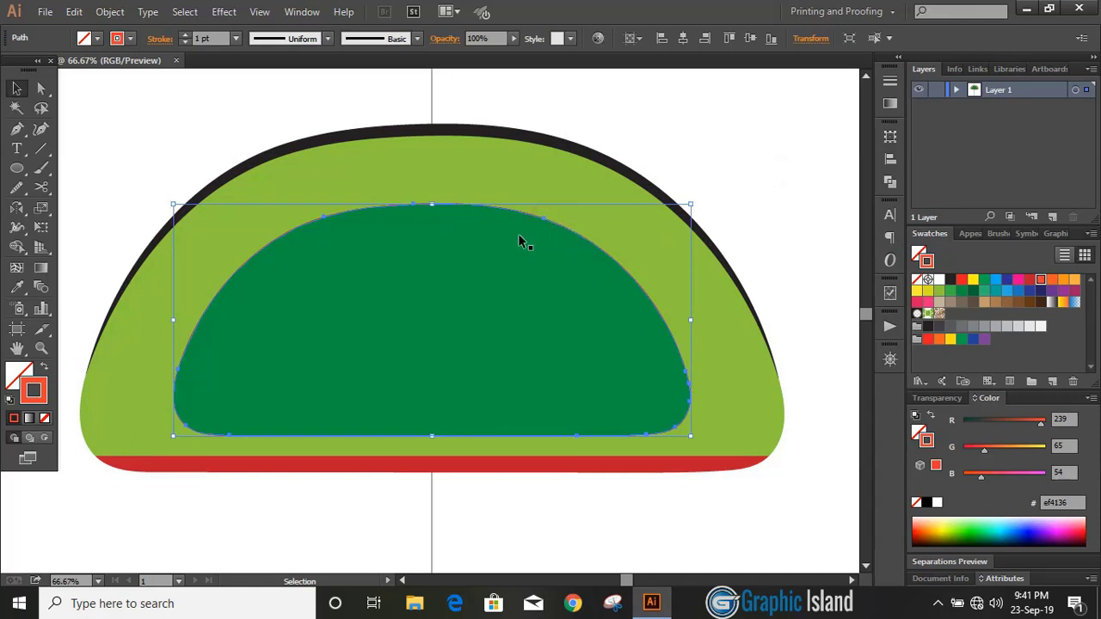
click(40, 186)
click(176, 368)
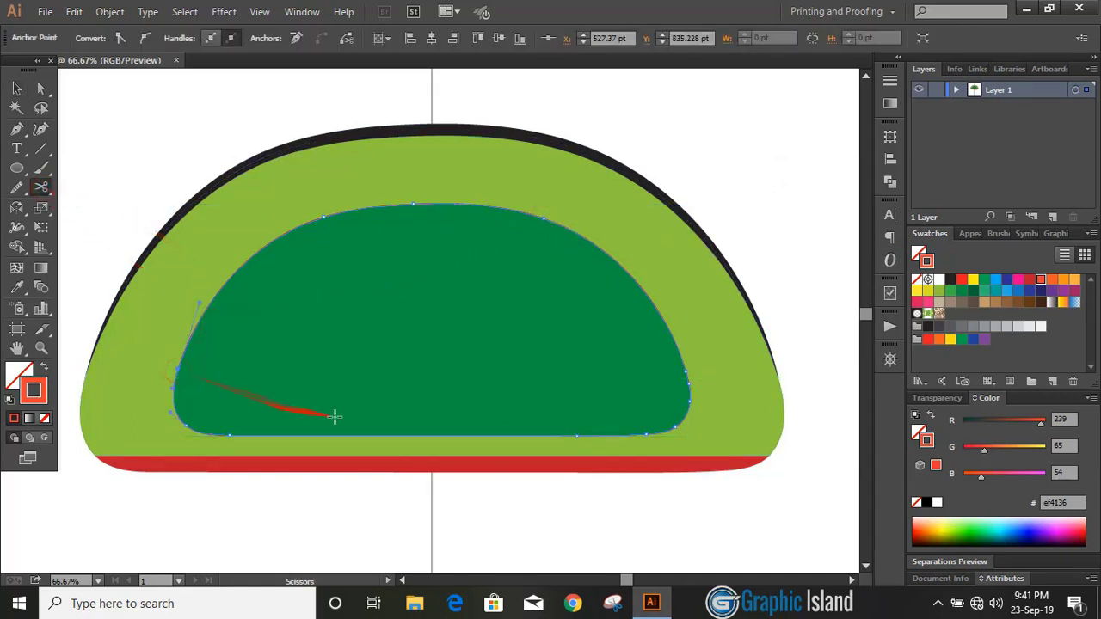
click(686, 371)
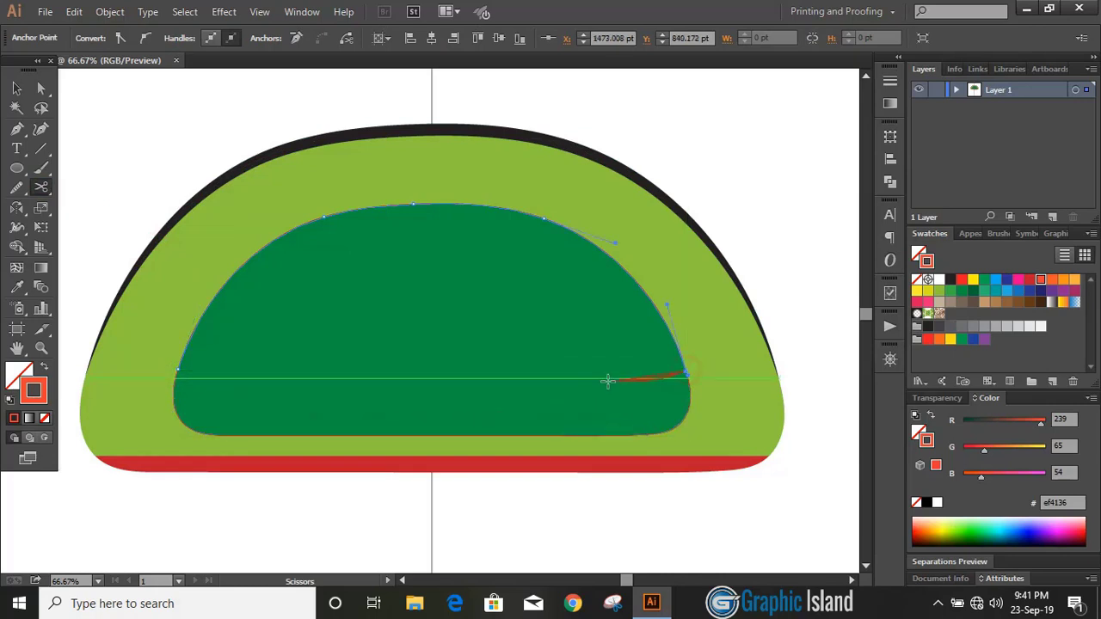
click(17, 88)
click(75, 112)
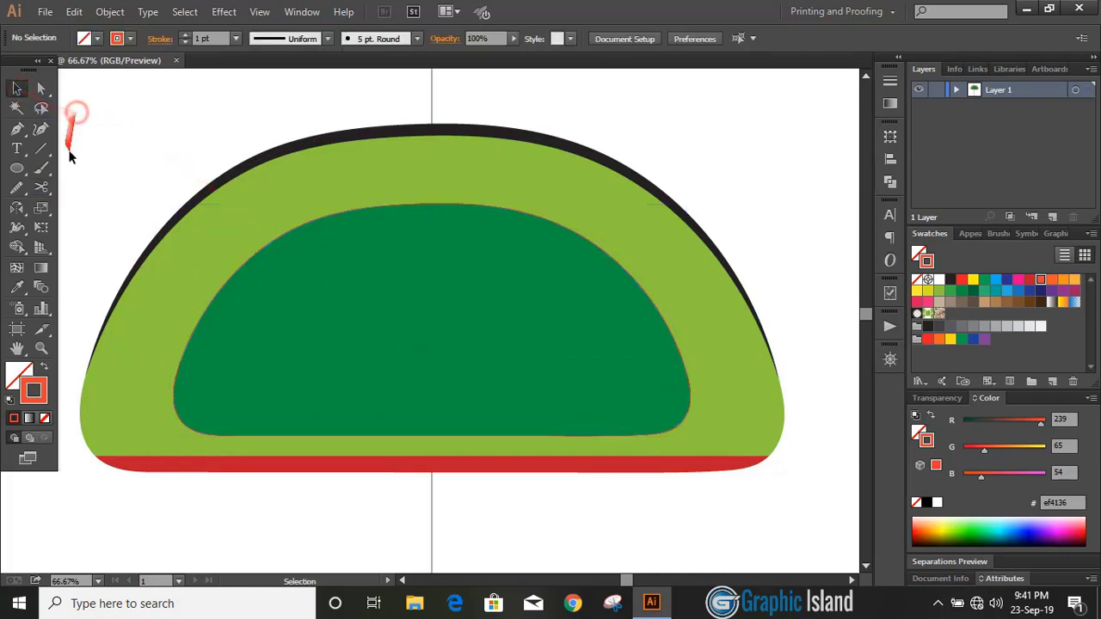
Delete the lower section of the cut red-orange outline, keeping only the upper arc.
click(211, 437)
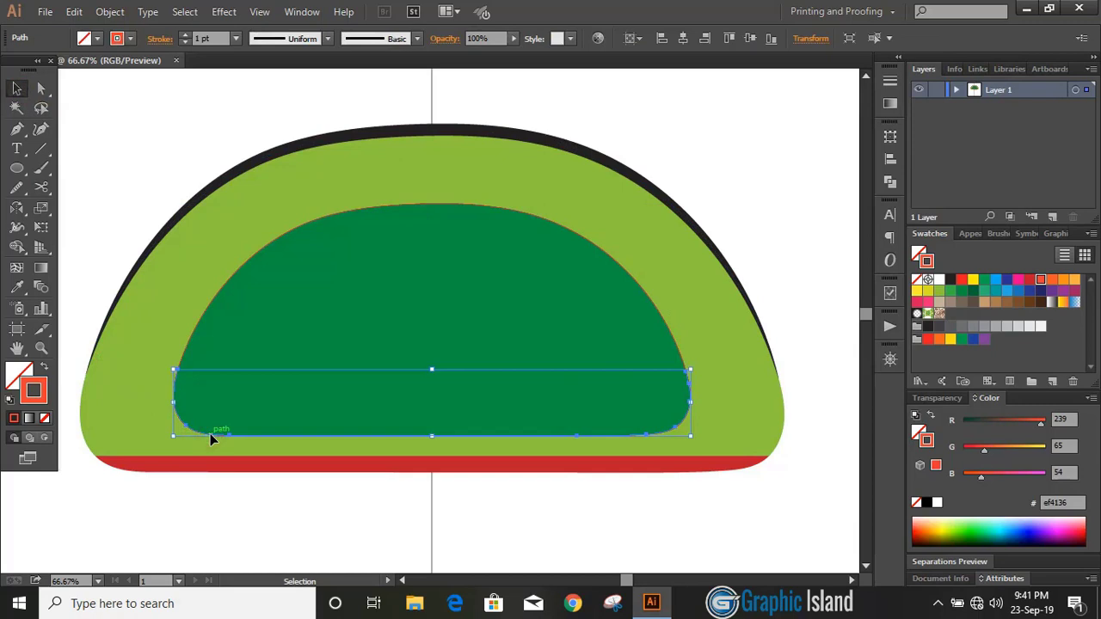
key(Delete)
scroll(241, 516, down, 1)
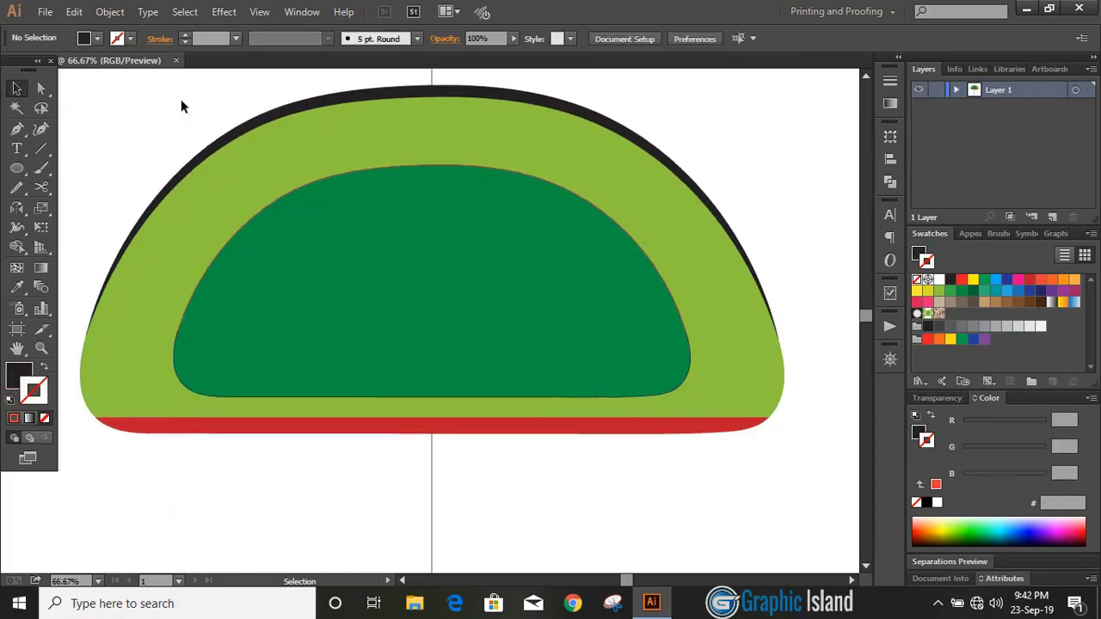
Set the red-orange arc's stroke to 19 pt and expand it into a filled shape.
click(351, 168)
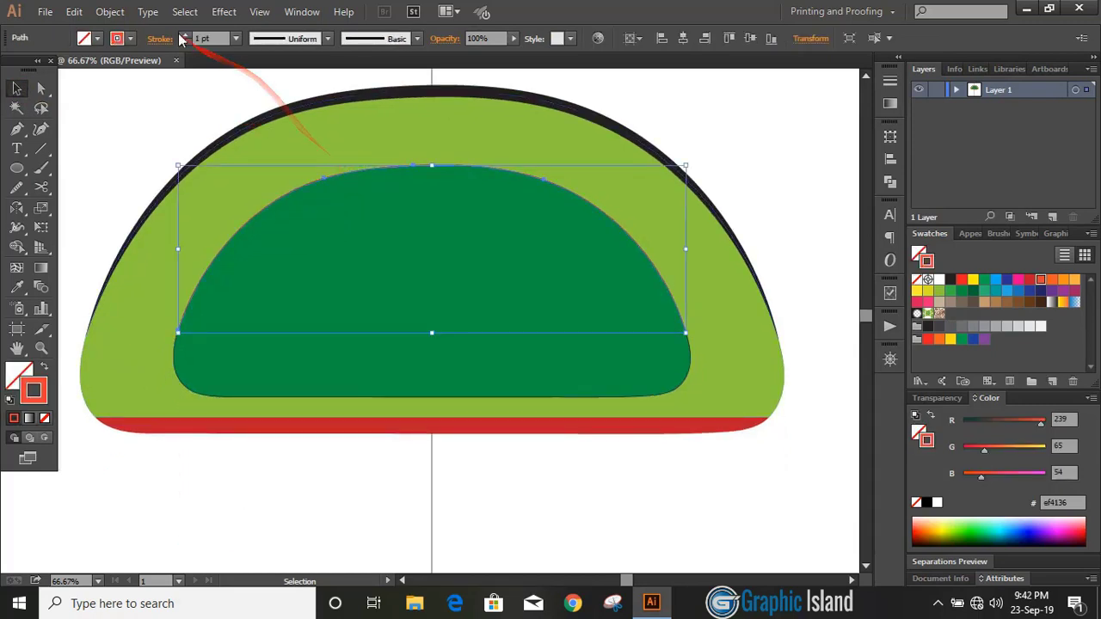
click(183, 35)
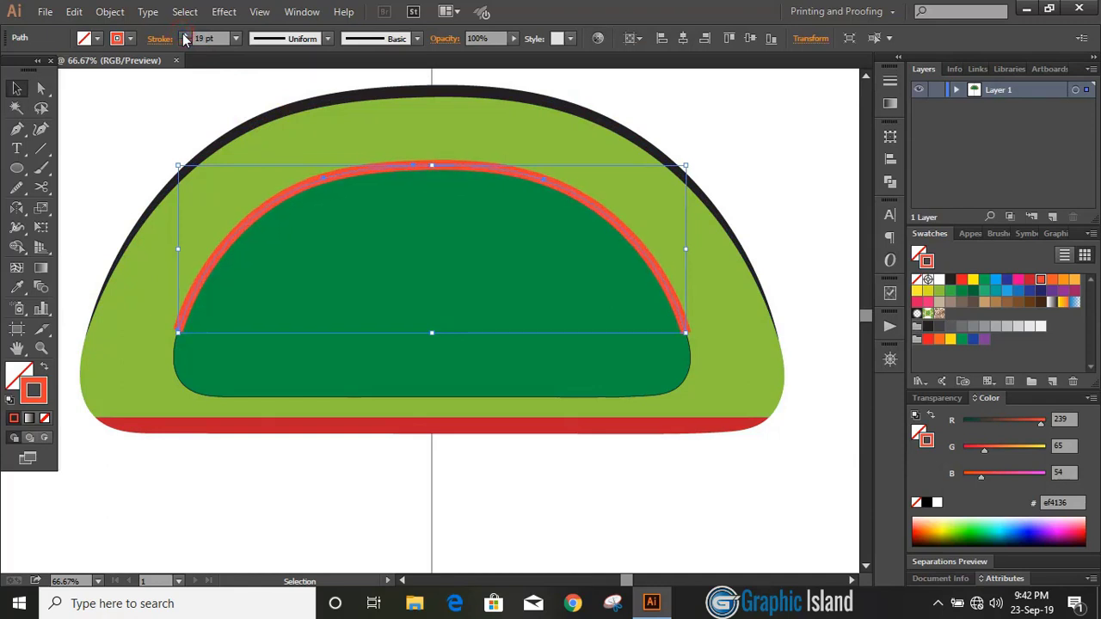
click(110, 11)
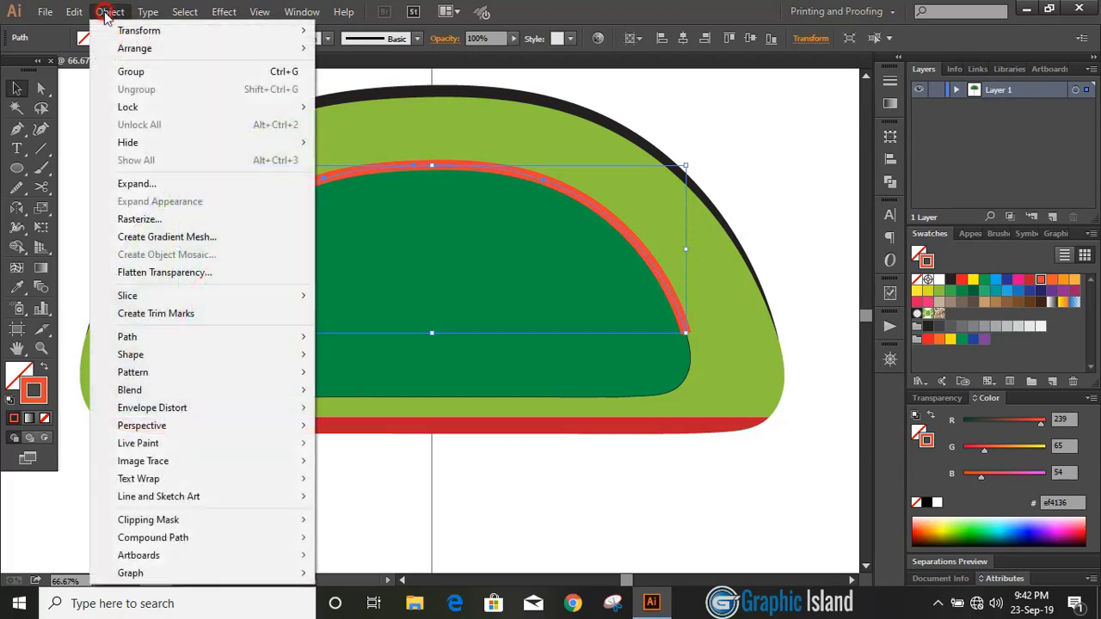
click(137, 184)
click(500, 389)
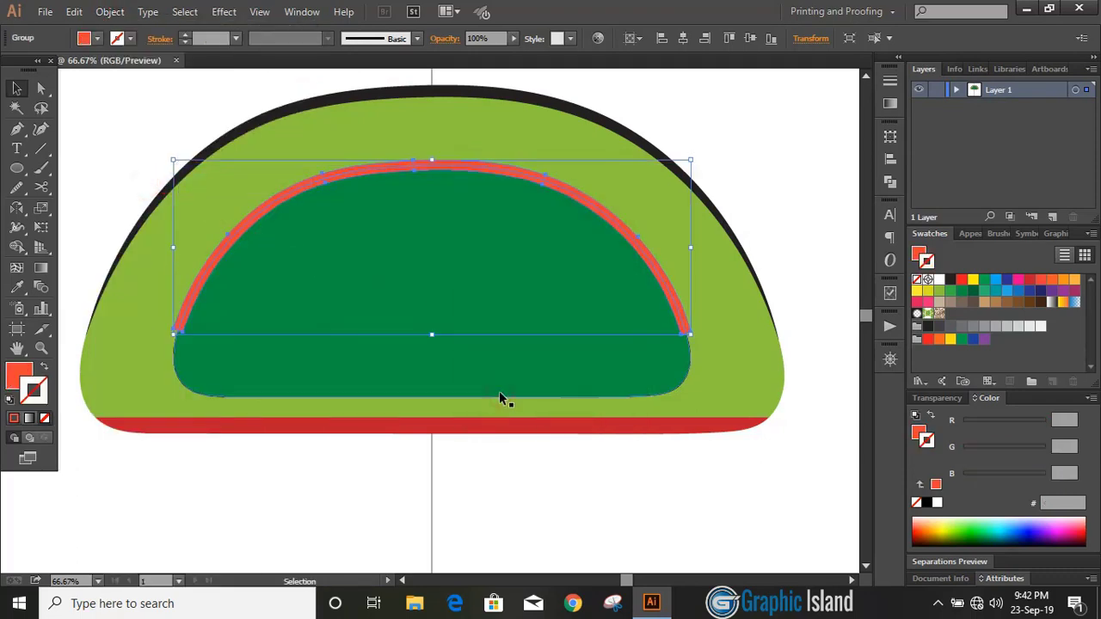
click(890, 182)
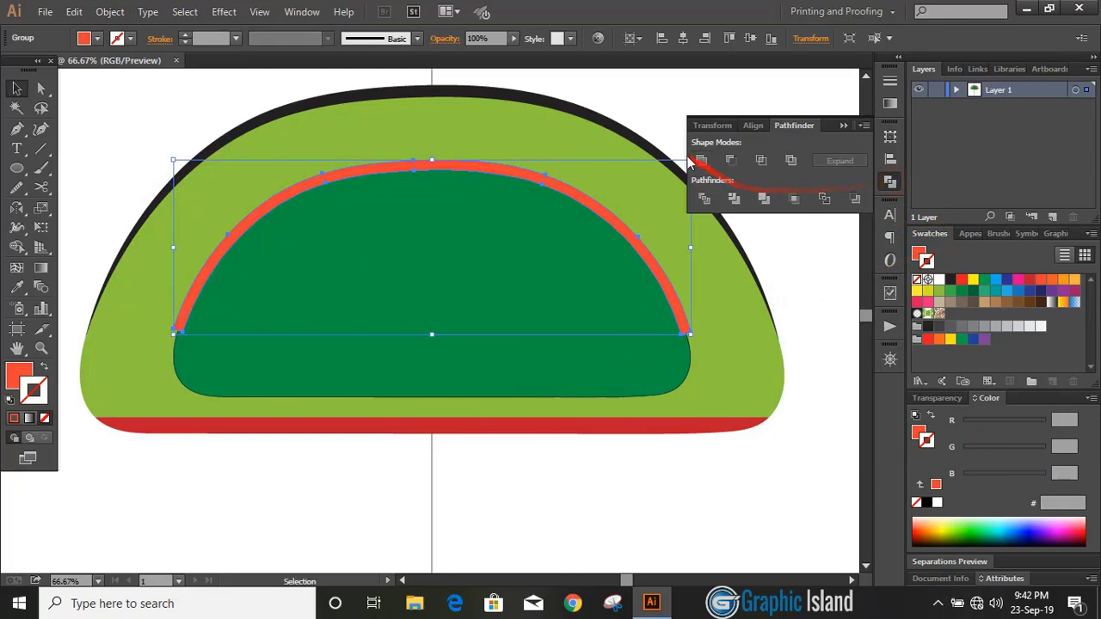
click(844, 127)
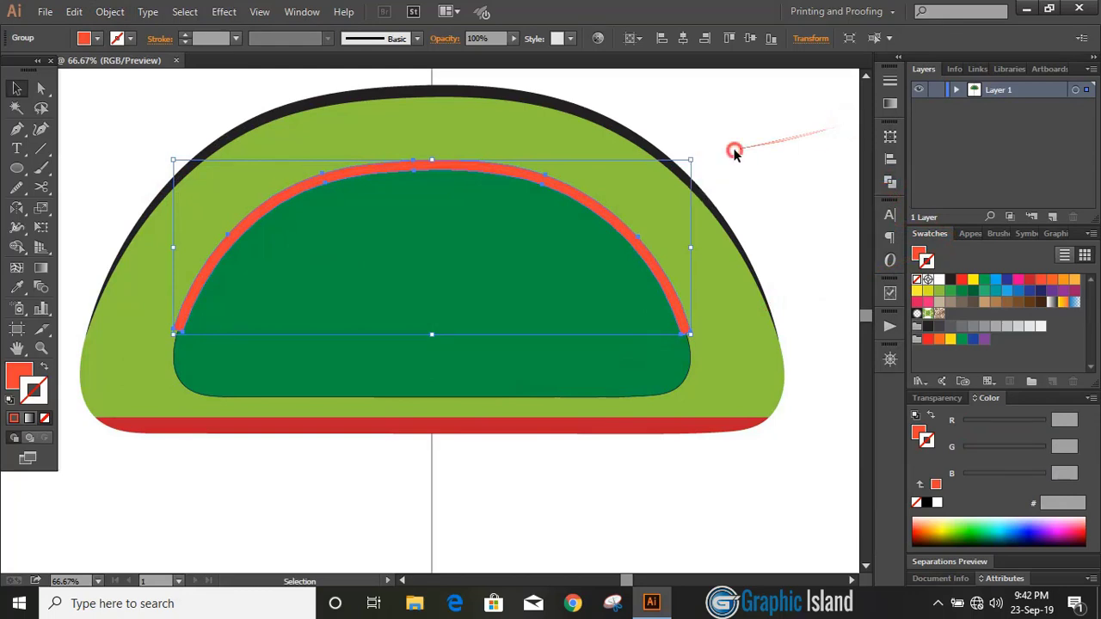
click(732, 147)
click(655, 258)
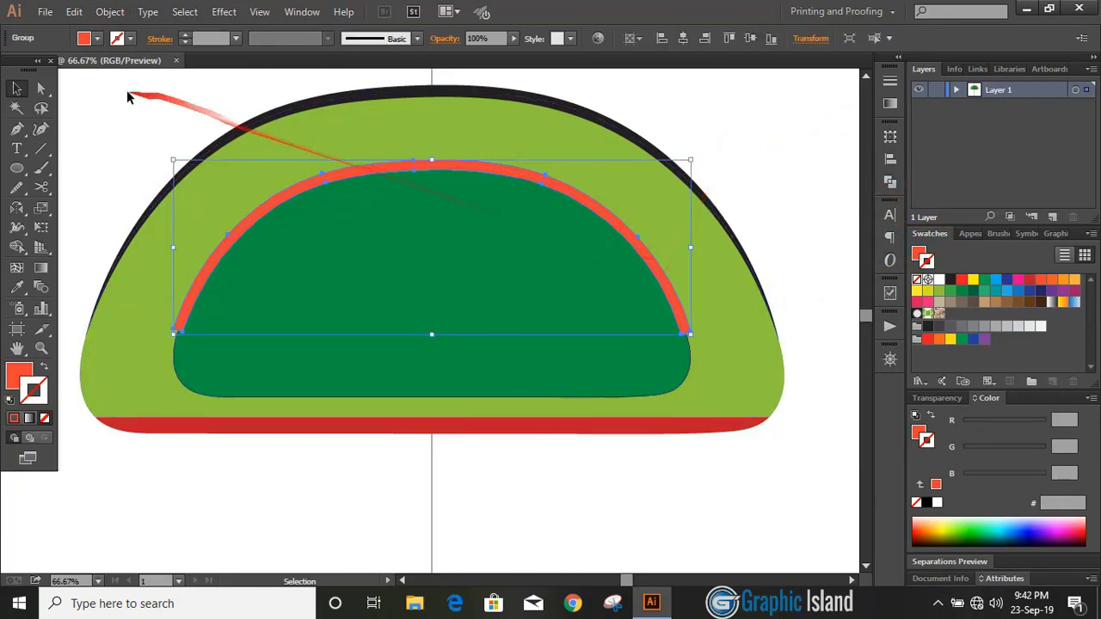
Round the end corners of the red-orange arc to a 9.5 pt radius with the Direct Selection tool.
click(40, 88)
click(180, 321)
drag(181, 320, 222, 268)
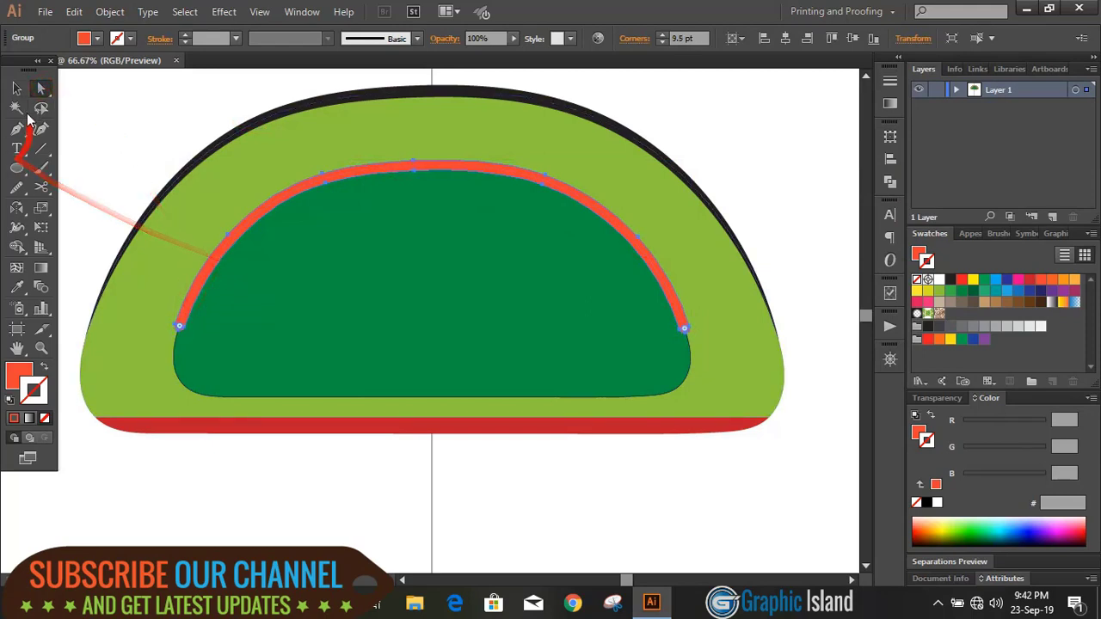
click(16, 88)
click(109, 128)
Set the black inner dome outline's stroke to 9 pt and expand it into a filled shape.
scroll(109, 129, down, 1)
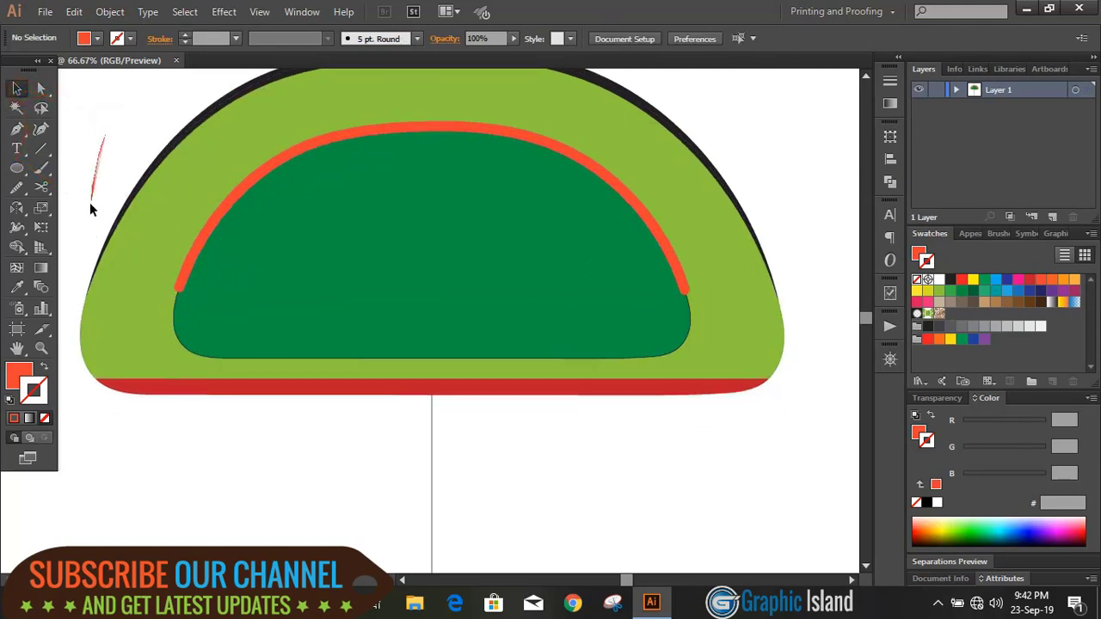
click(275, 359)
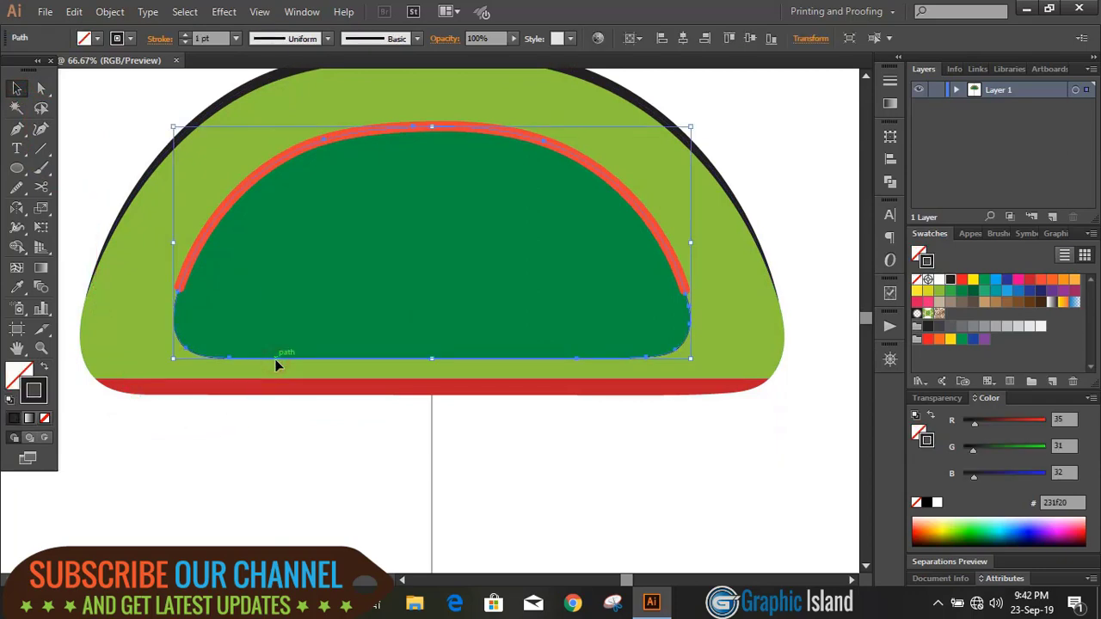
click(185, 35)
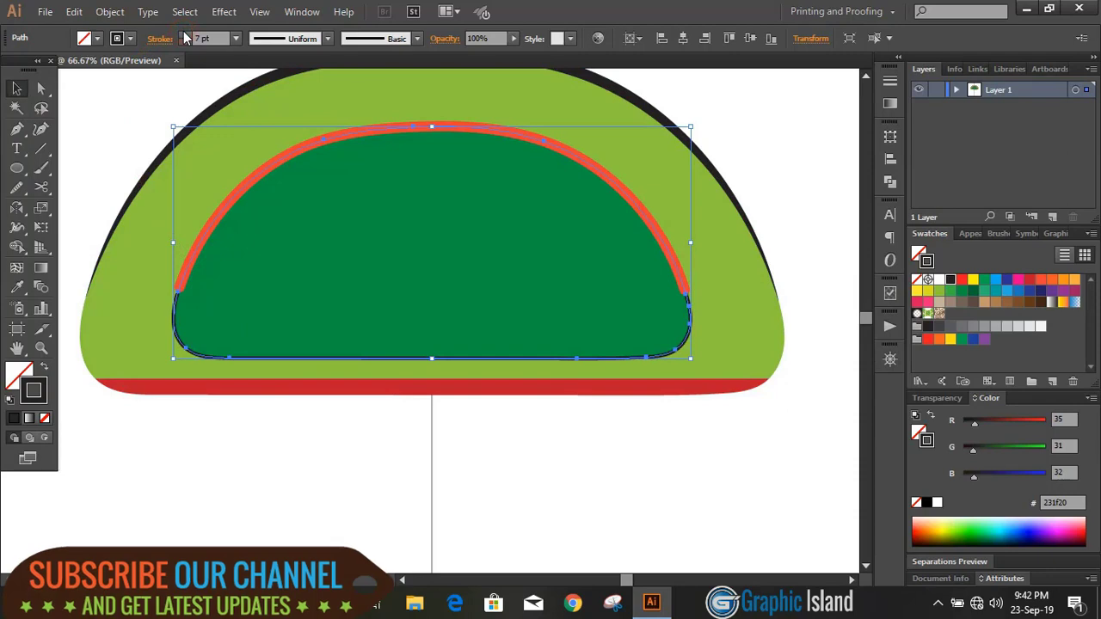
click(185, 35)
click(185, 36)
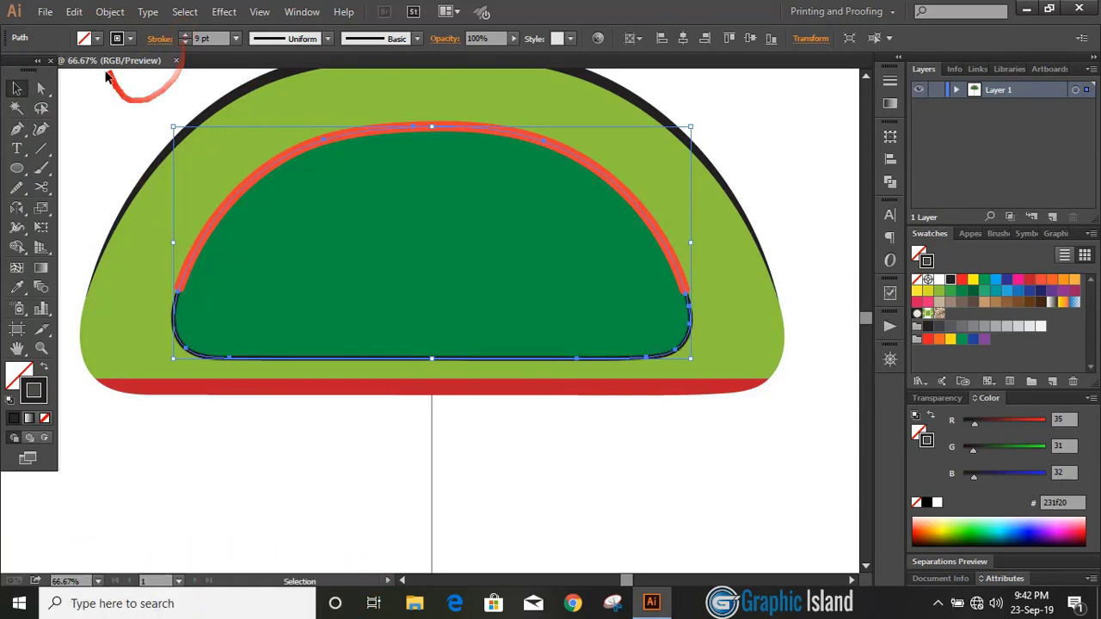
click(110, 11)
click(142, 183)
click(507, 392)
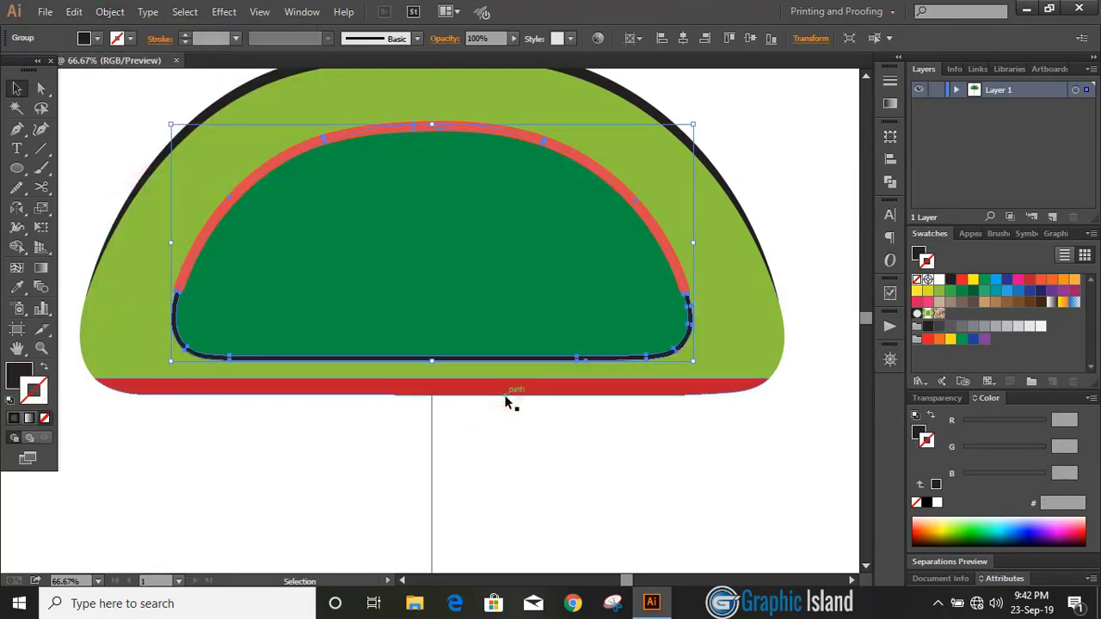
click(574, 439)
Duplicate the light green dome and its black contour about 72 pt upward and send the copies to the back.
scroll(638, 160, up, 3)
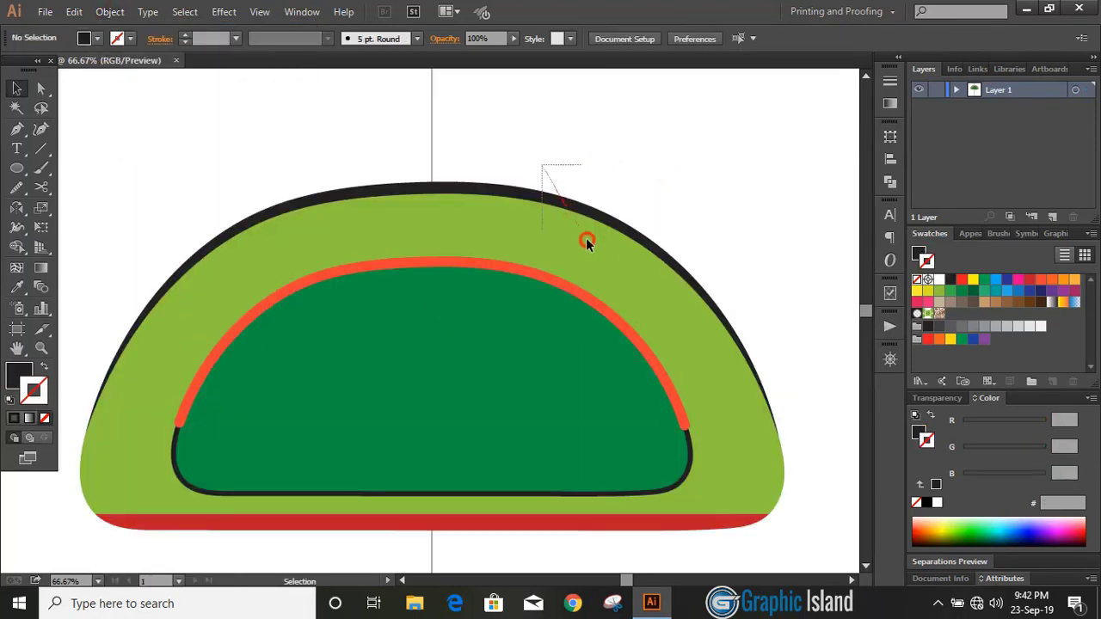
click(602, 263)
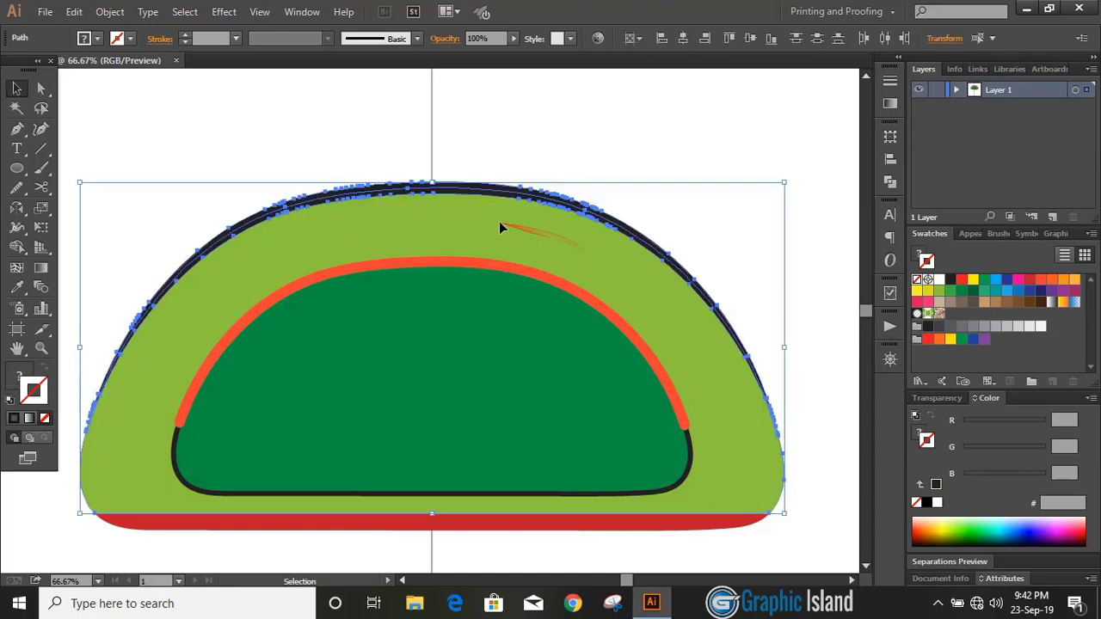
drag(496, 229, 499, 191)
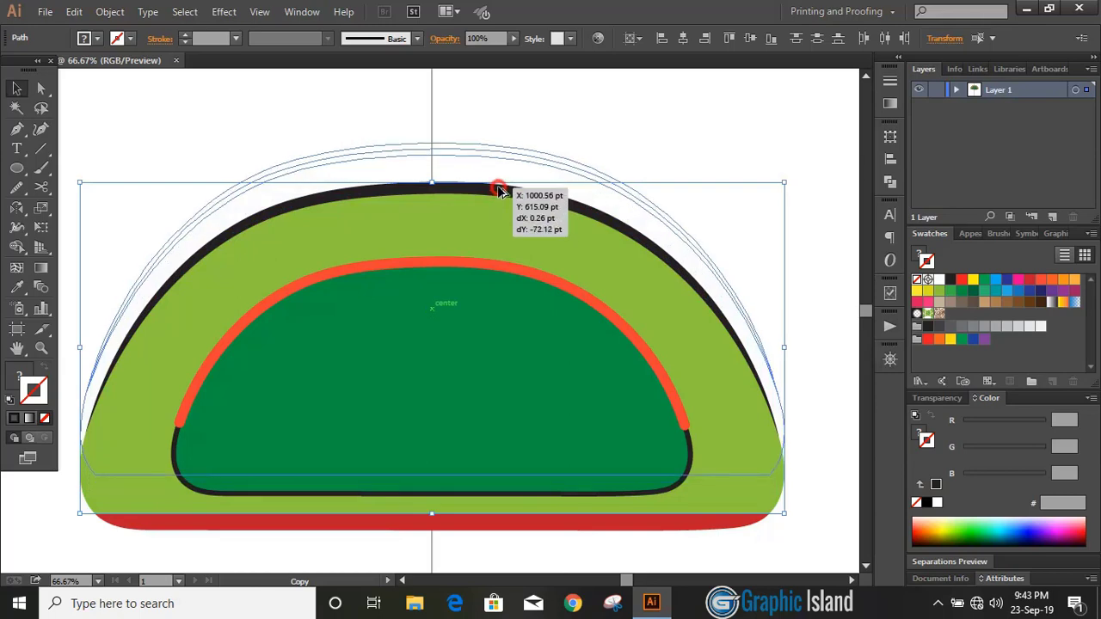
drag(498, 194, 499, 194)
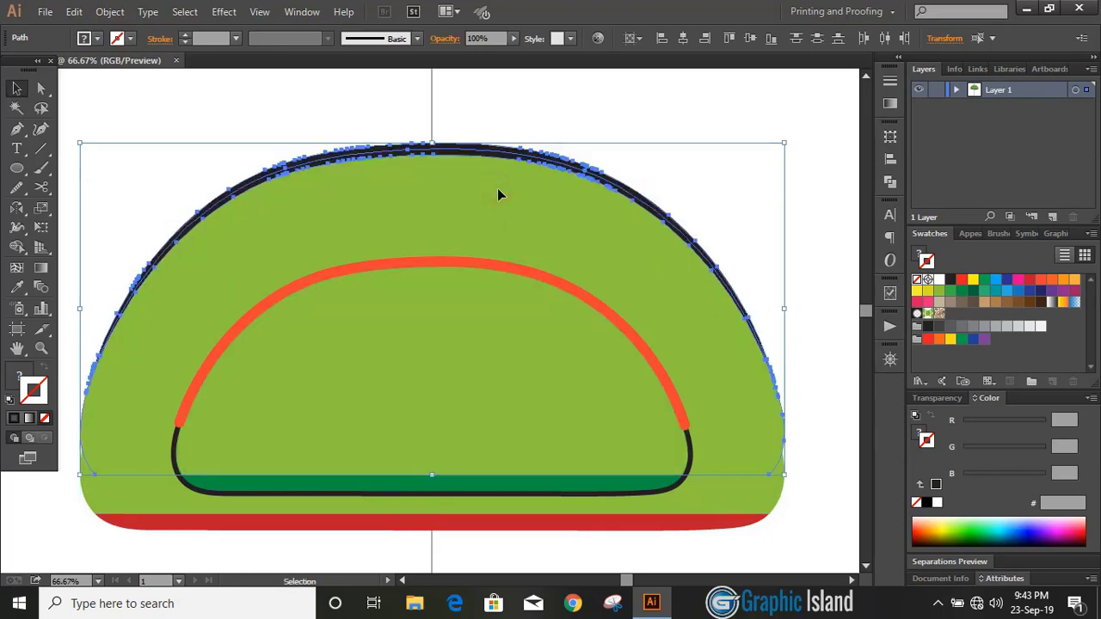
right_click(497, 191)
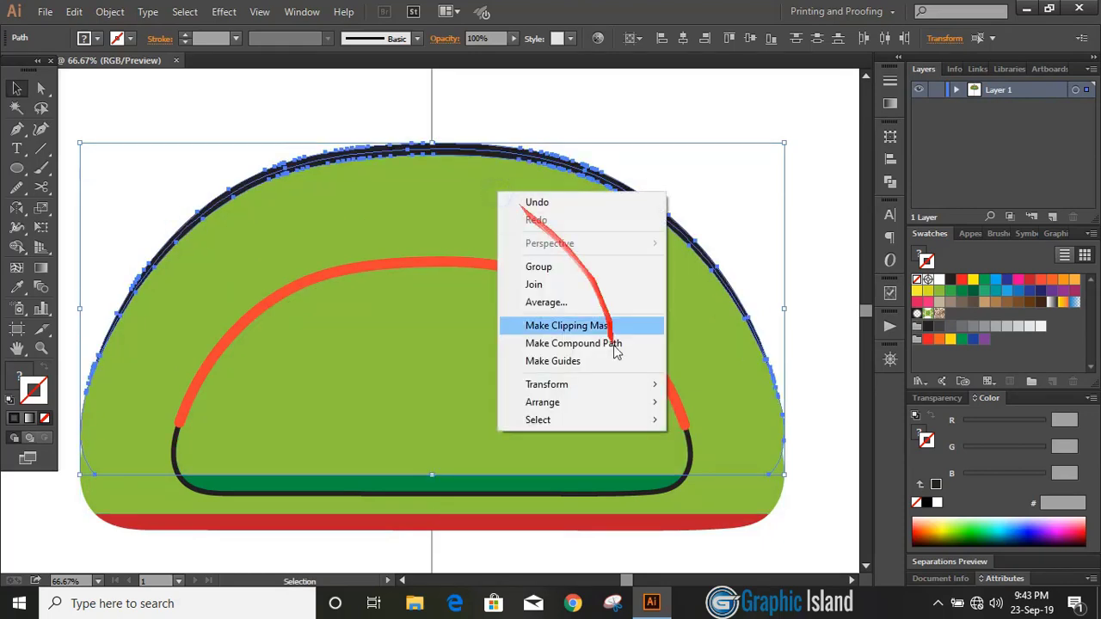
mouse_move(608, 403)
click(714, 455)
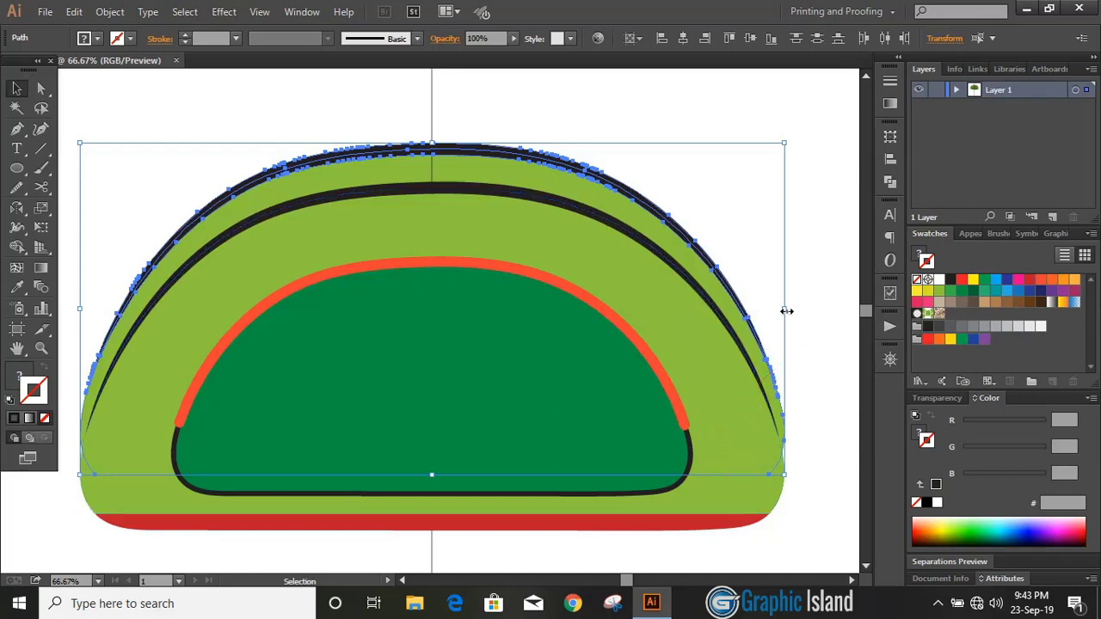
Narrow the rear dome copy from both sides and lower its top edge slightly, keeping it centred on the vertical guide line.
drag(785, 309, 761, 309)
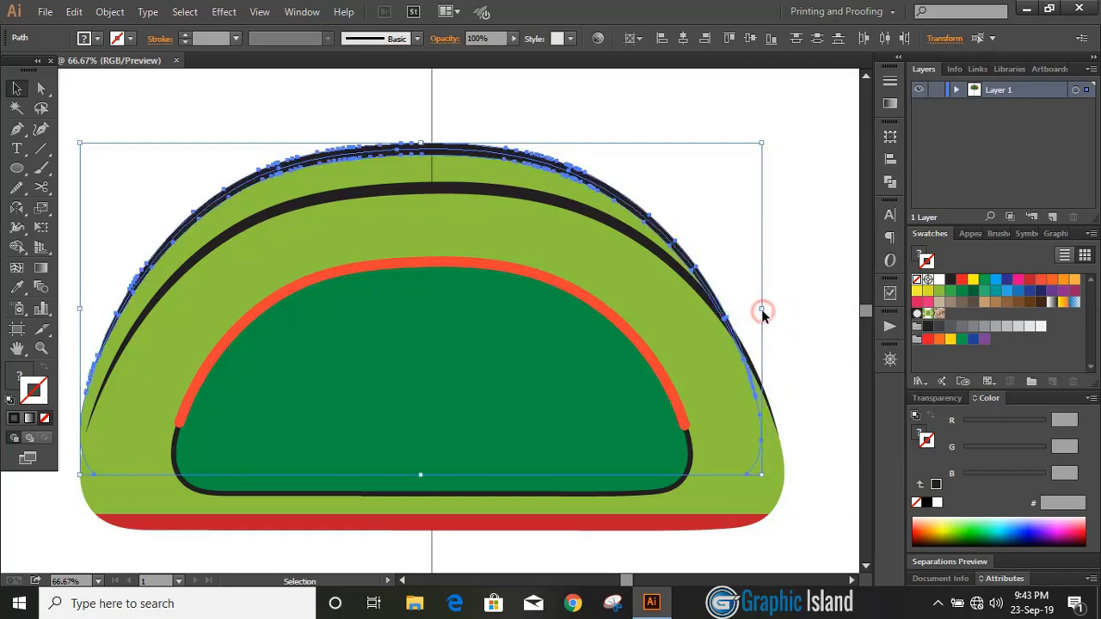
drag(83, 311, 95, 312)
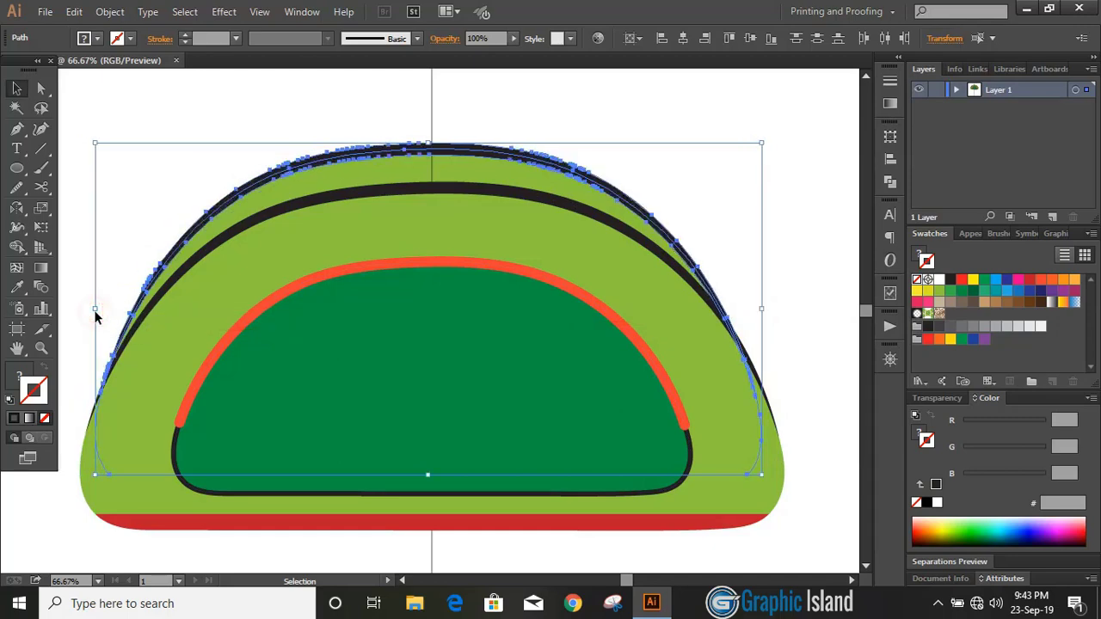
drag(762, 307, 764, 309)
drag(431, 141, 433, 149)
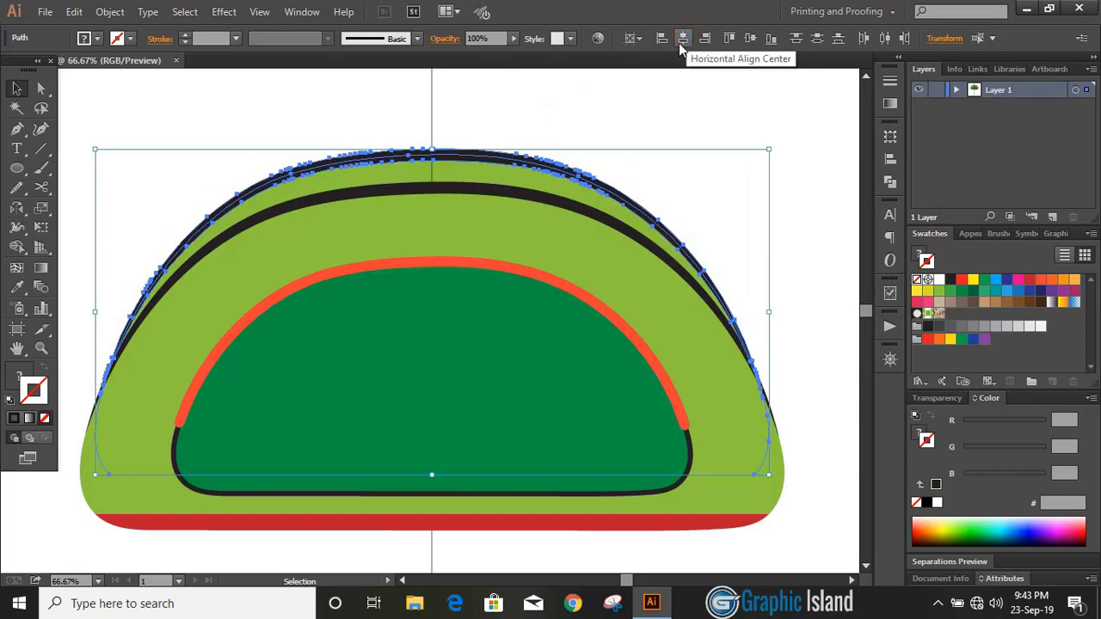
click(615, 109)
Fill the band between the two black contours with green #39b54a using the Shape Builder tool.
scroll(616, 108, up, 1)
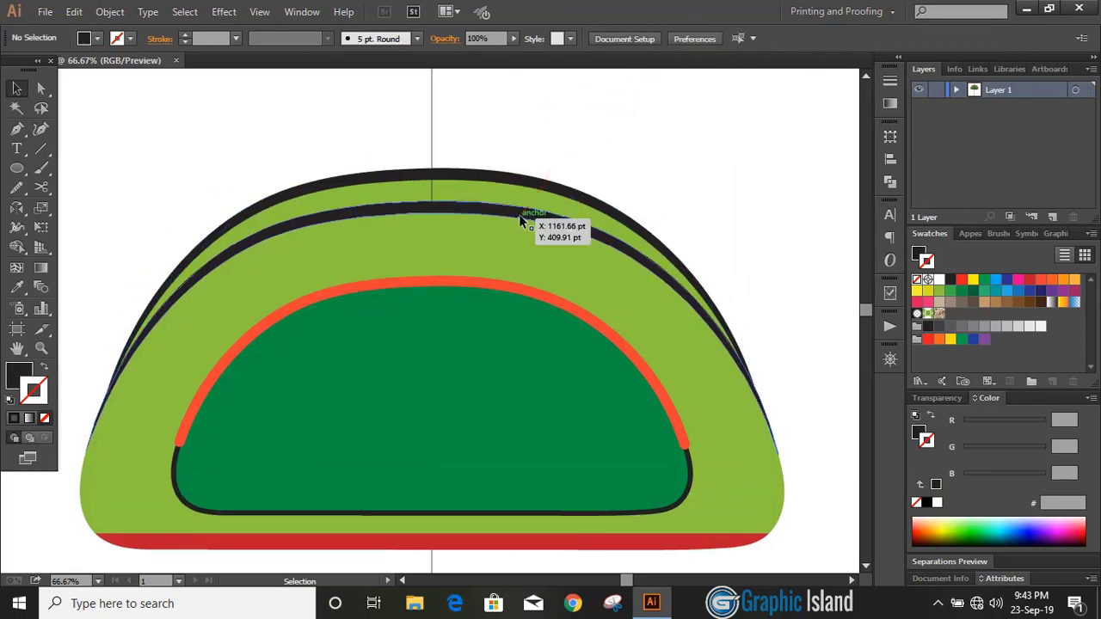
click(518, 215)
shift+click(523, 183)
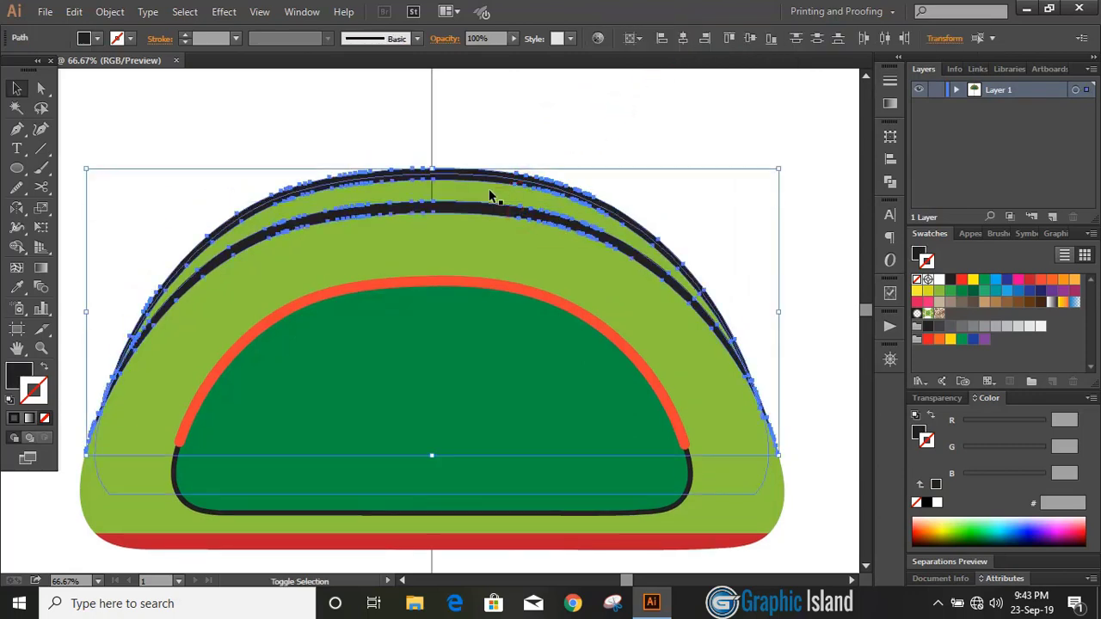
click(16, 246)
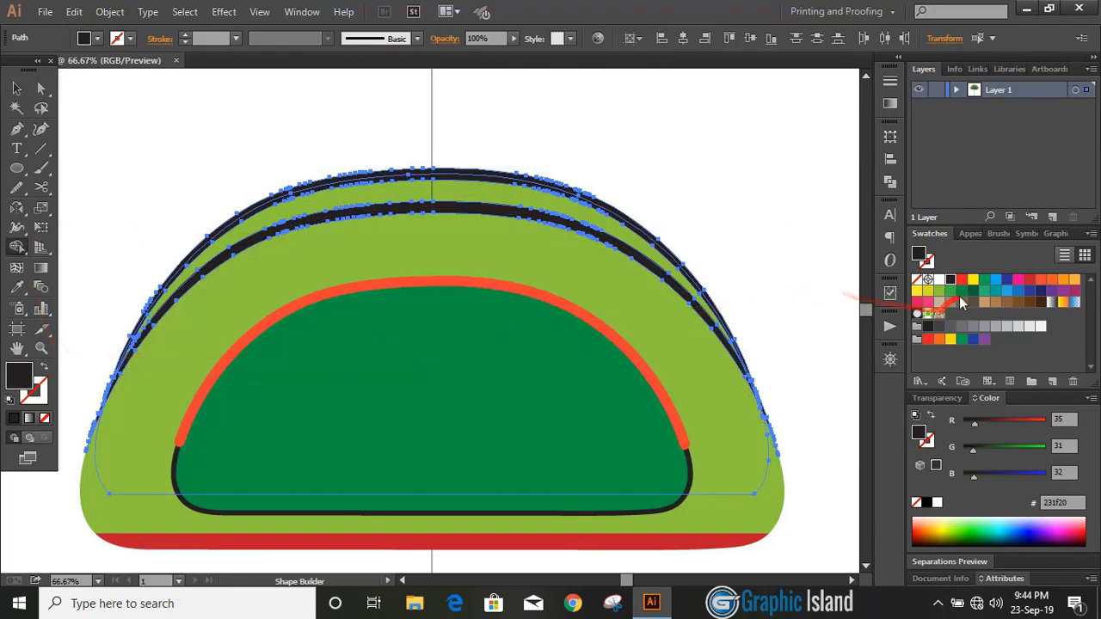
click(949, 291)
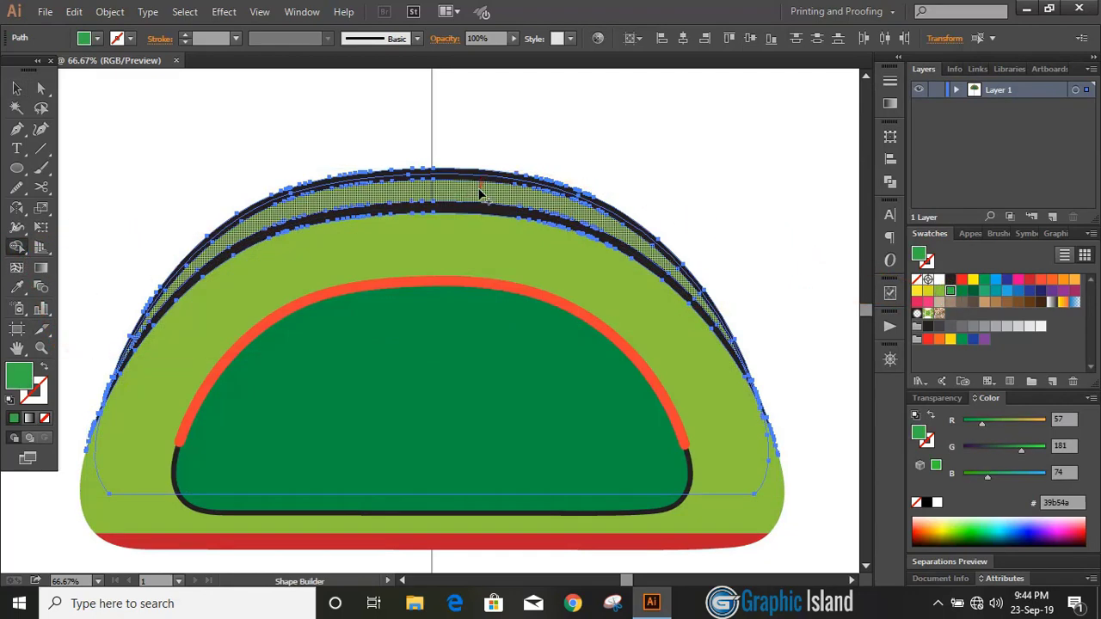
click(481, 194)
click(16, 88)
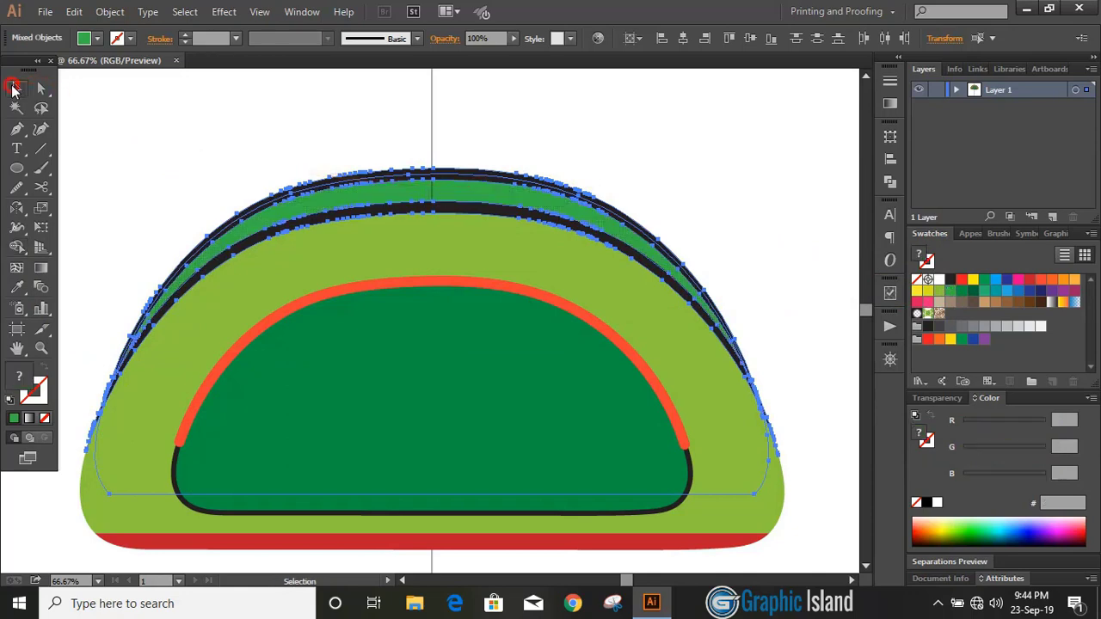
click(163, 130)
Draw a sagging Pen curve from the arc's left side to the inner dome's lower right edge, with a black stroke and no fill.
key(ctrl+minus)
click(16, 130)
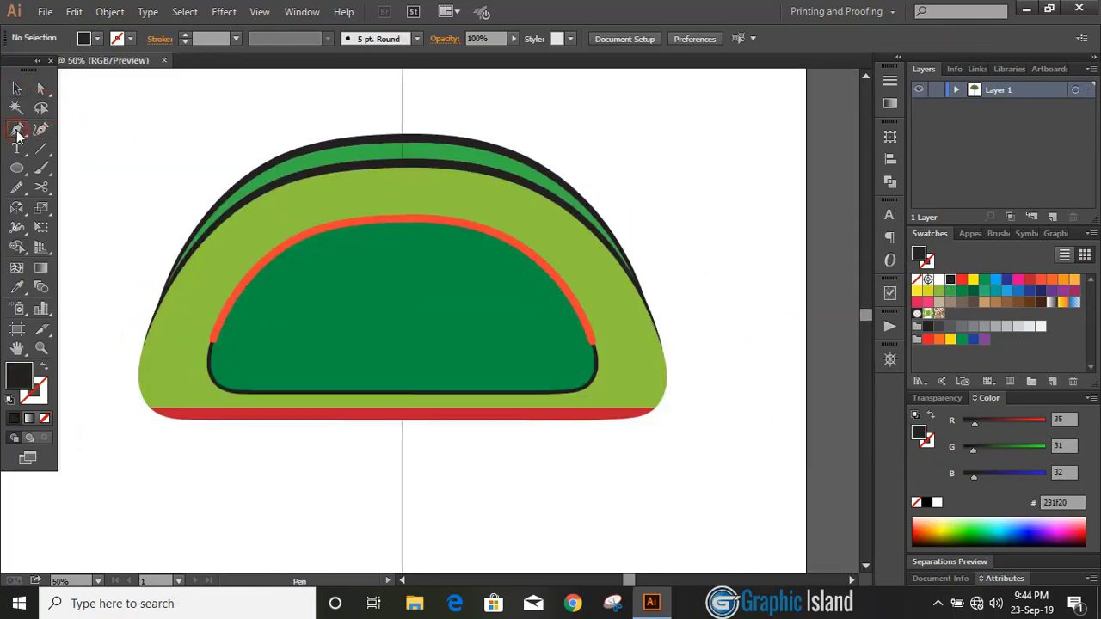
click(244, 287)
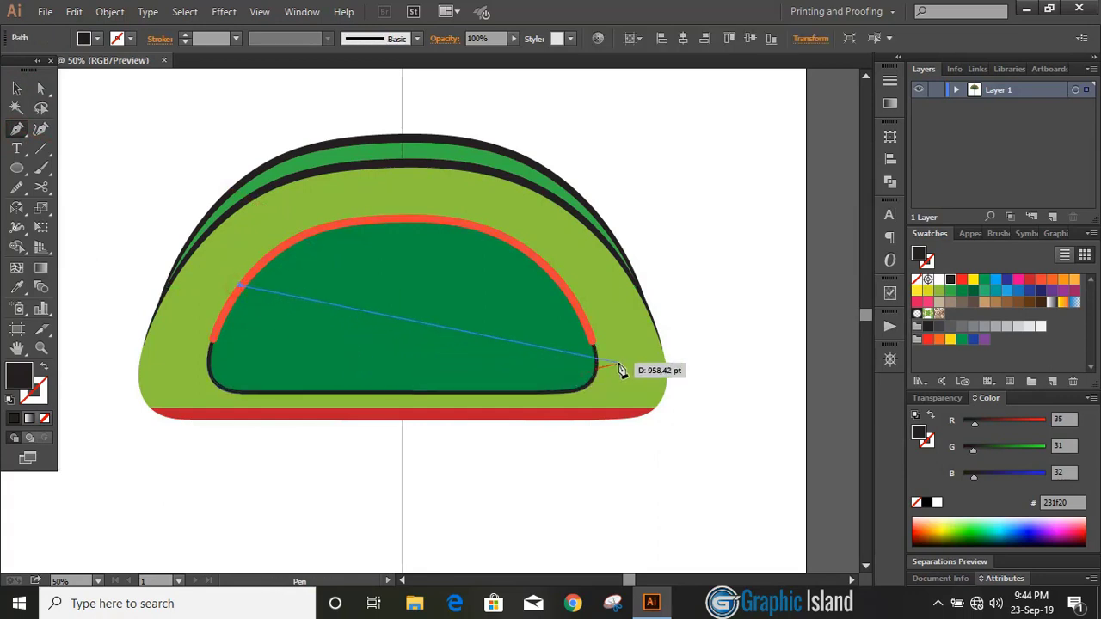
drag(596, 369, 831, 325)
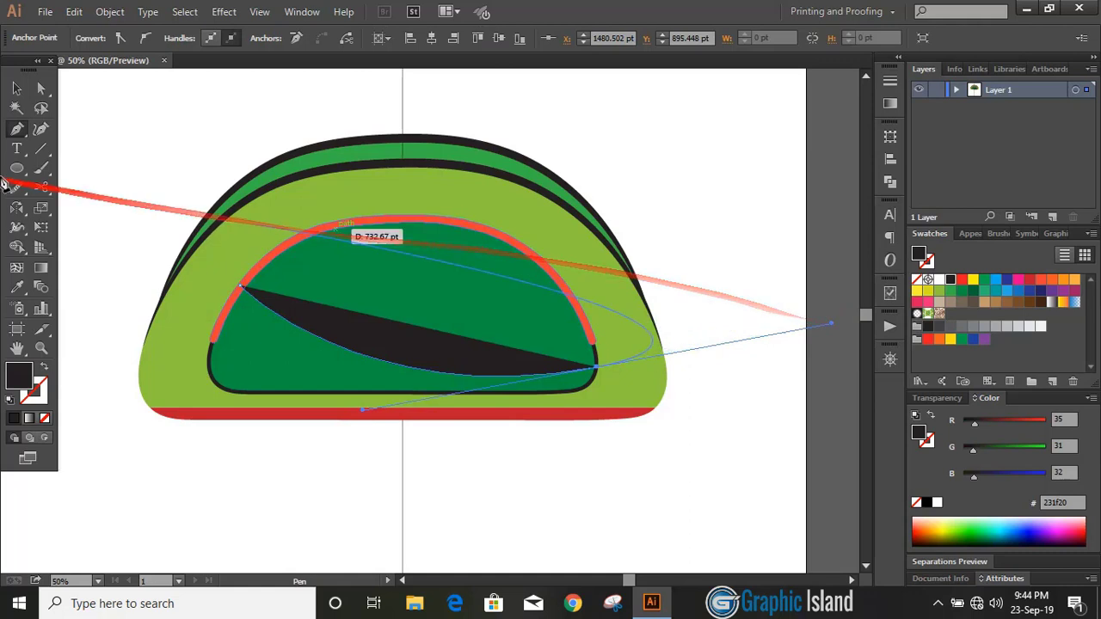
click(17, 89)
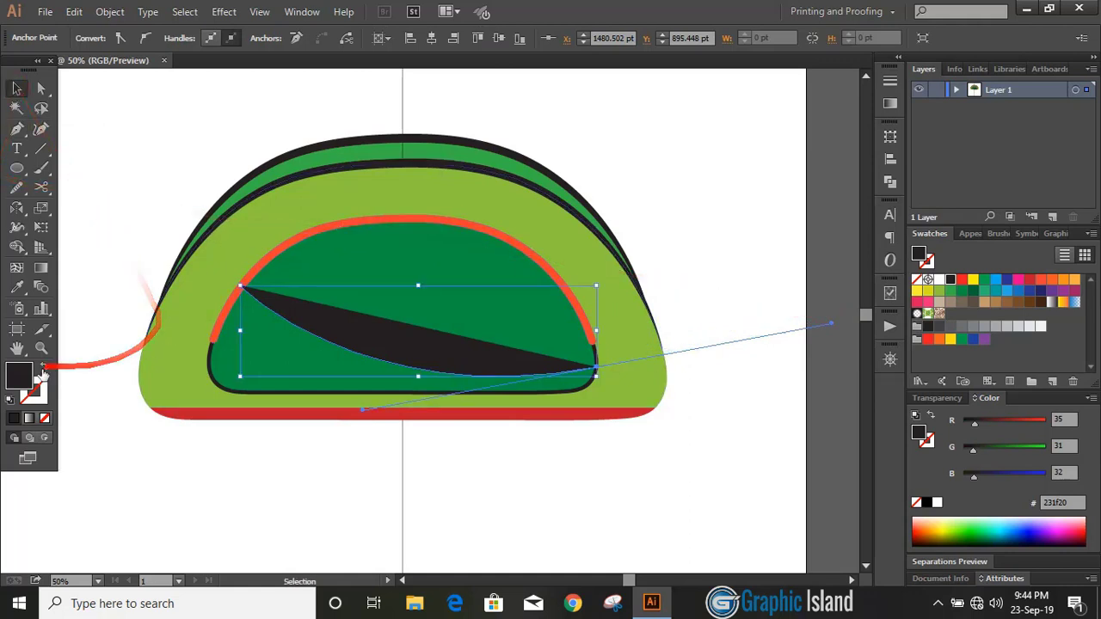
click(45, 418)
key(x)
click(13, 418)
click(279, 460)
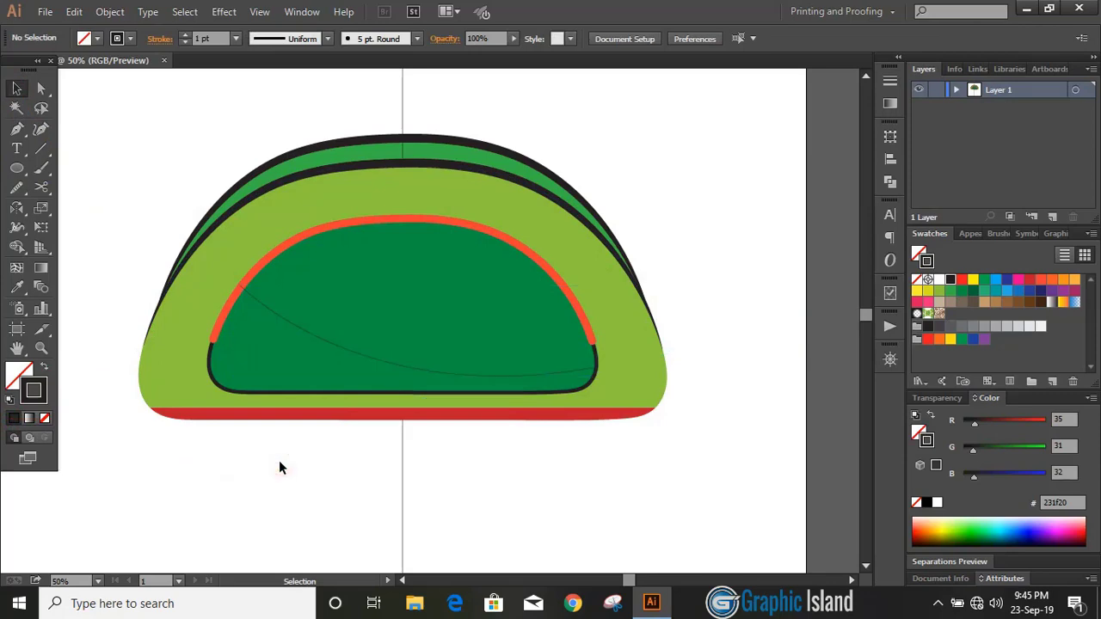
Set the curved line's stroke to 11 pt and expand its fill and stroke into a shape.
key(ctrl+plus)
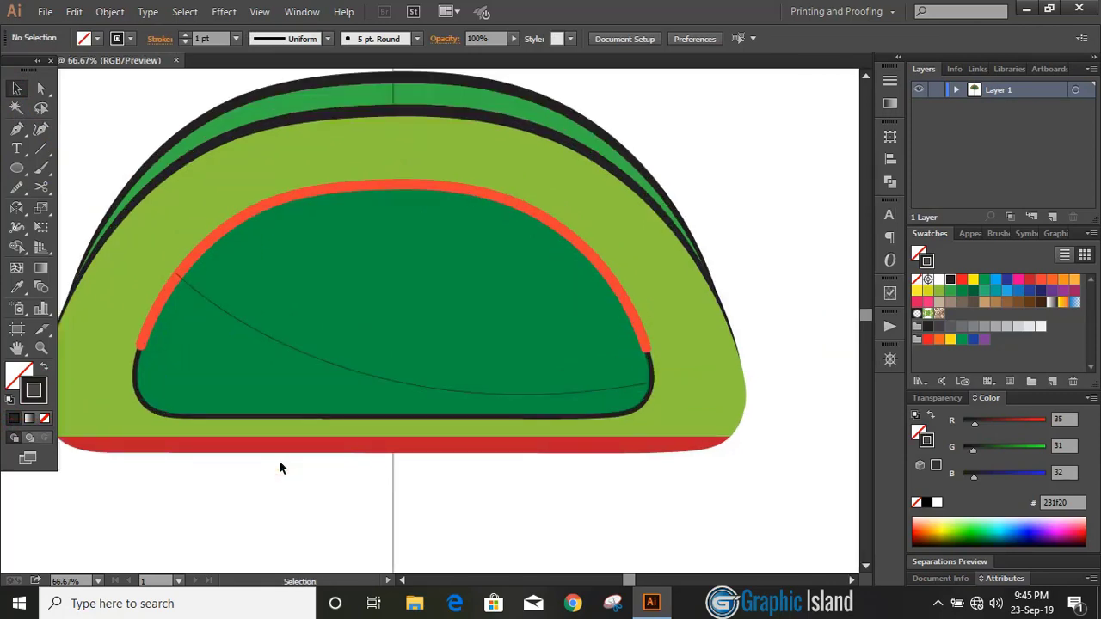
click(306, 354)
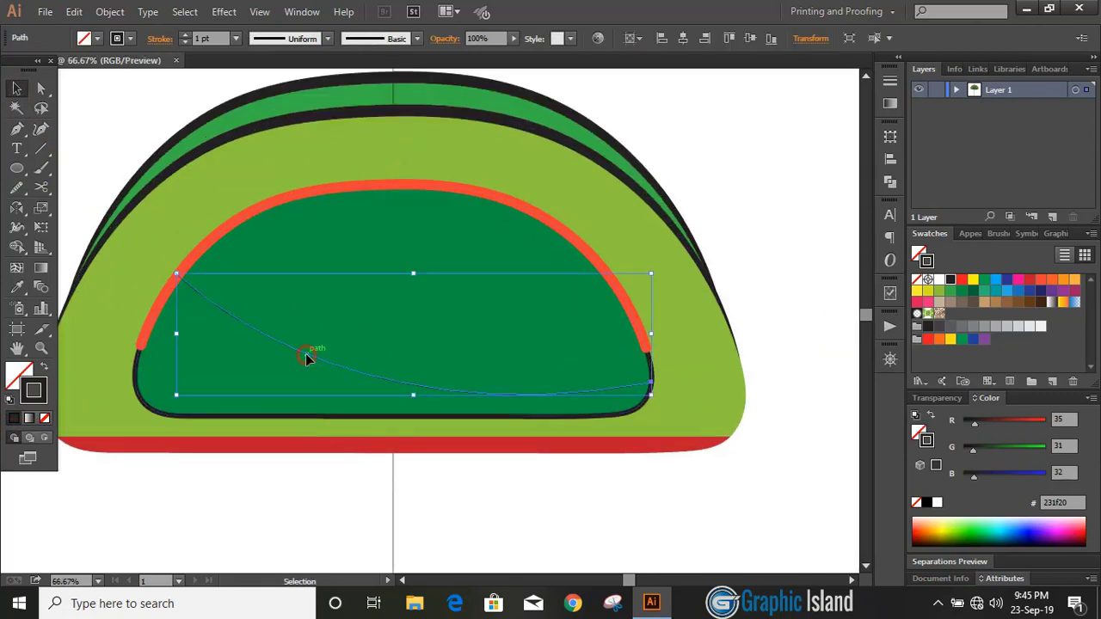
click(182, 38)
click(182, 38)
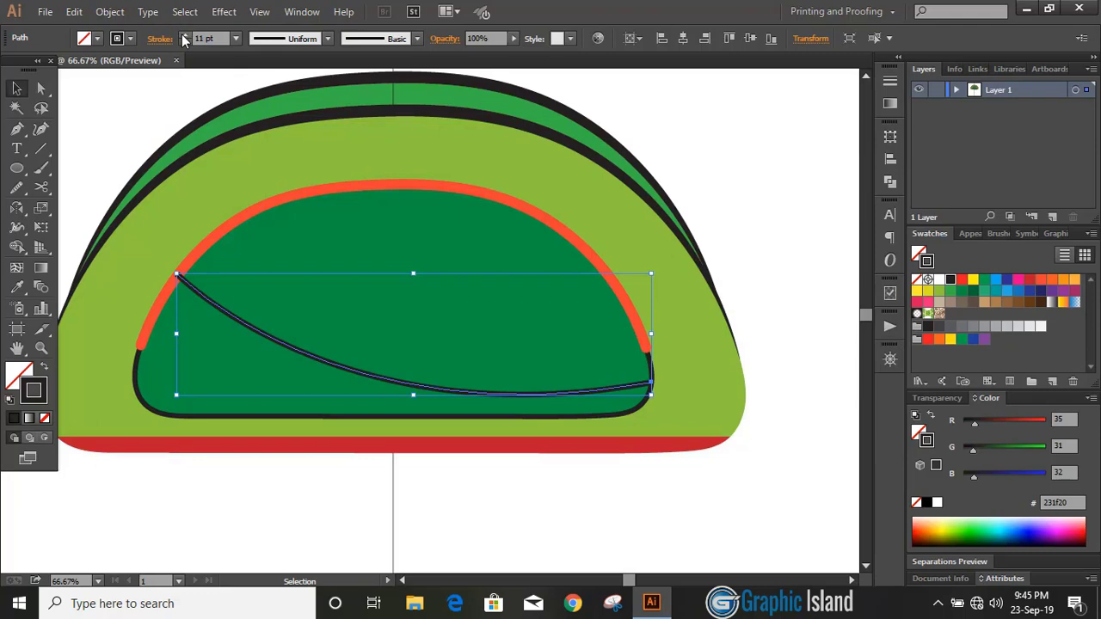
click(110, 11)
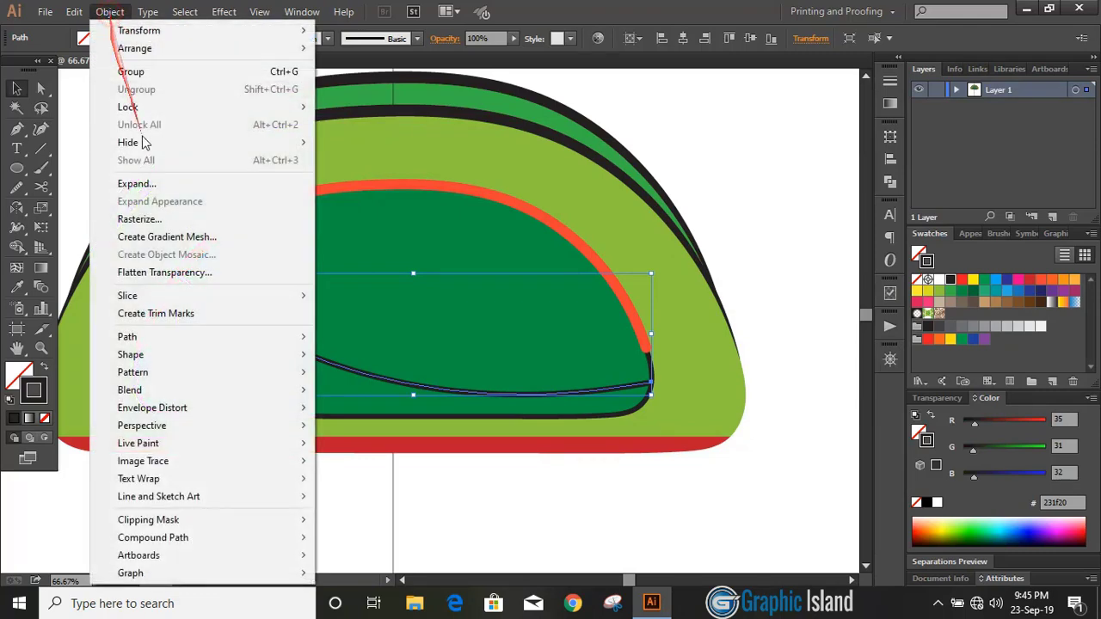
click(147, 179)
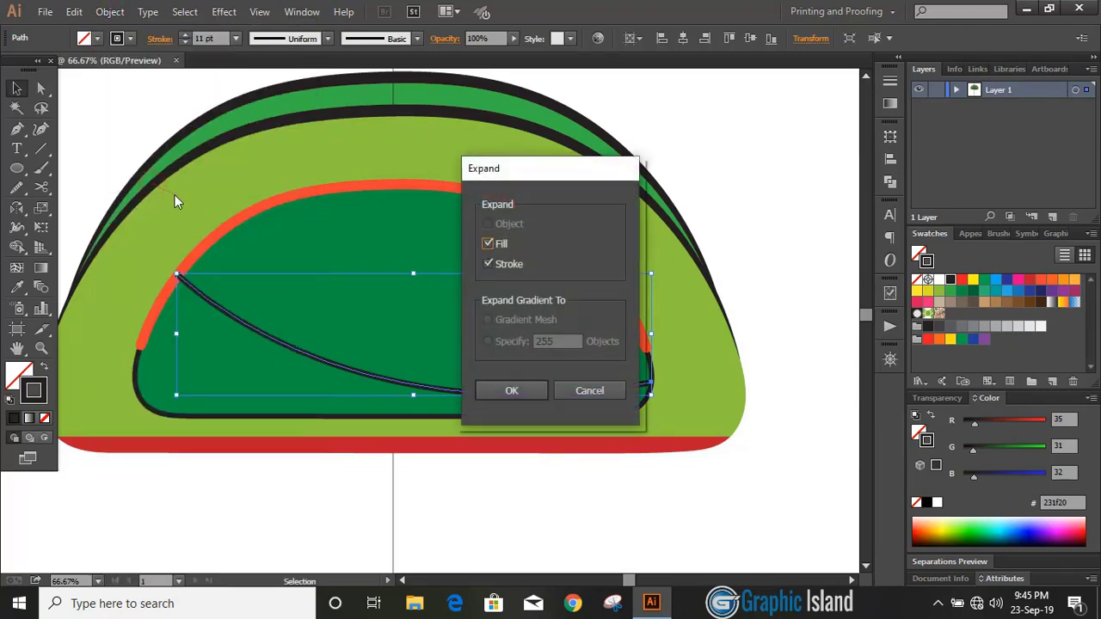
click(509, 391)
click(518, 458)
Bring the red-orange arc to the front so it covers the upper end of the black curve.
scroll(514, 467, down, 1)
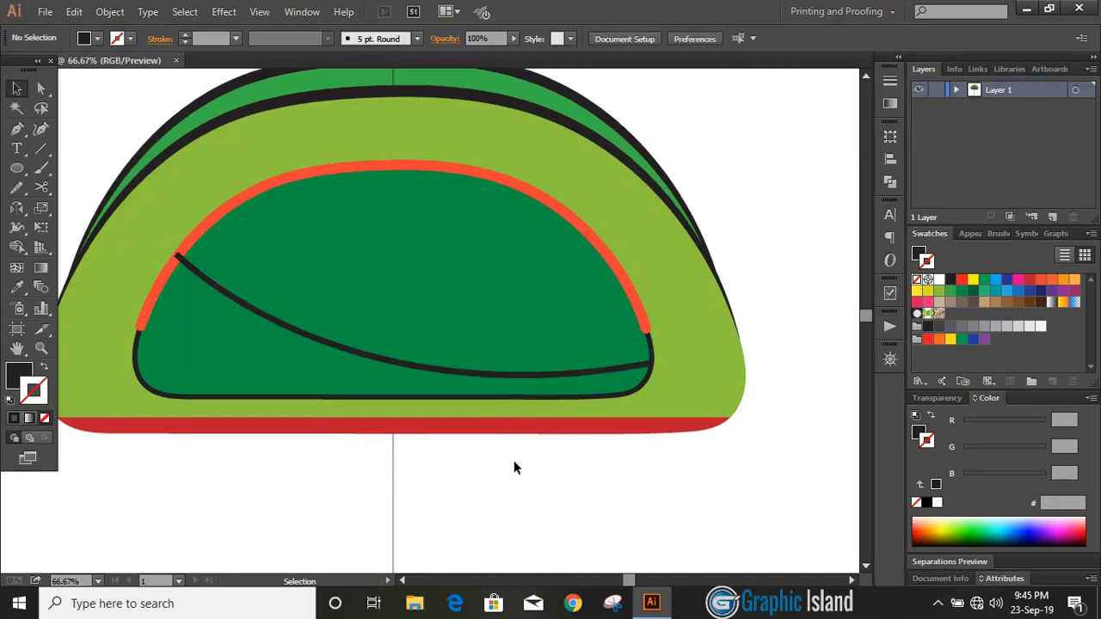
right_click(227, 204)
mouse_move(351, 339)
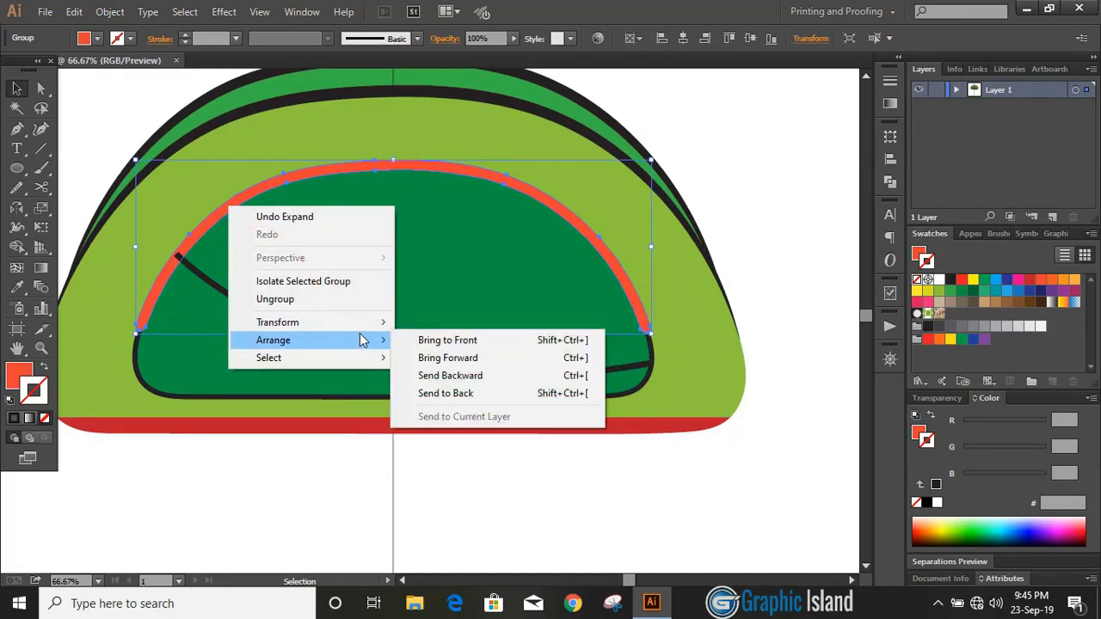
click(447, 340)
click(229, 465)
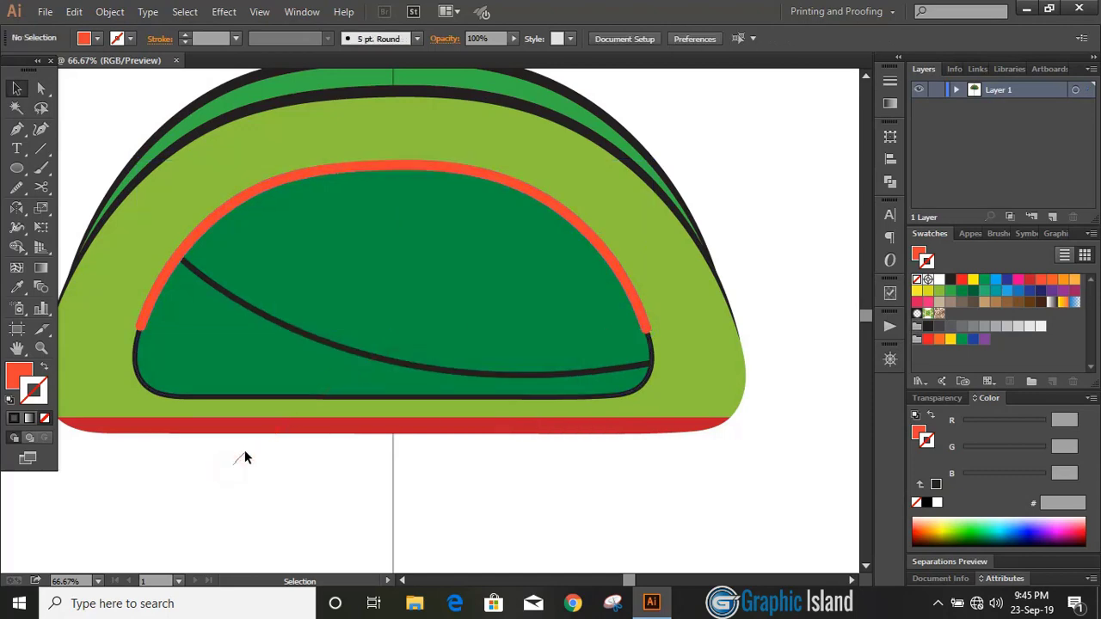
Fill the inner dome's area below the sagging curve with orange #f15a29 using the Shape Builder tool.
click(311, 335)
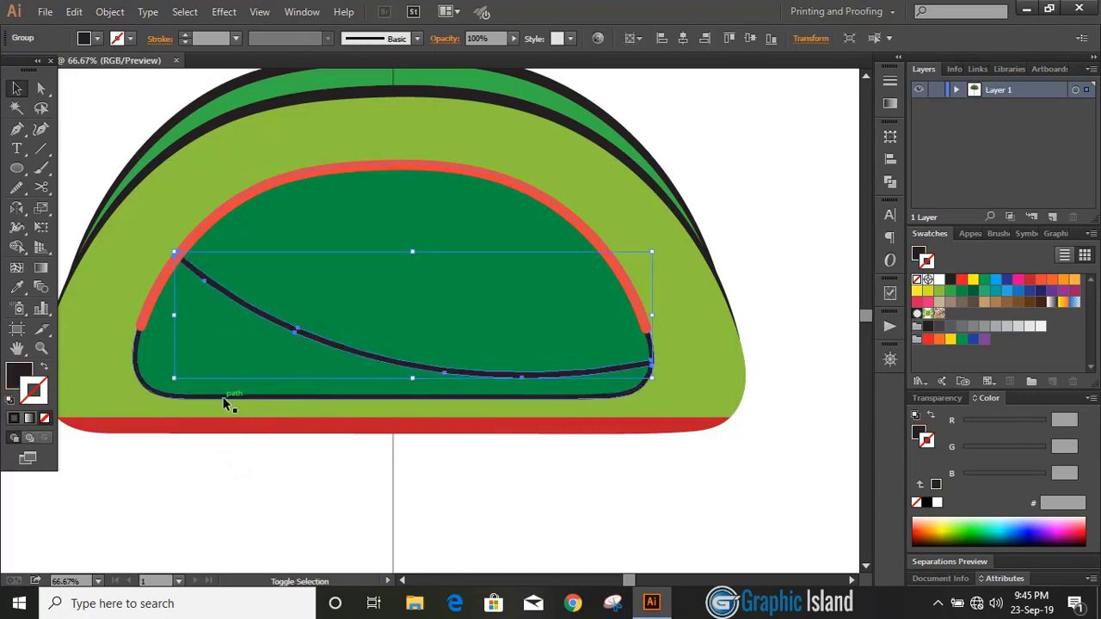
shift+click(223, 398)
shift+click(217, 354)
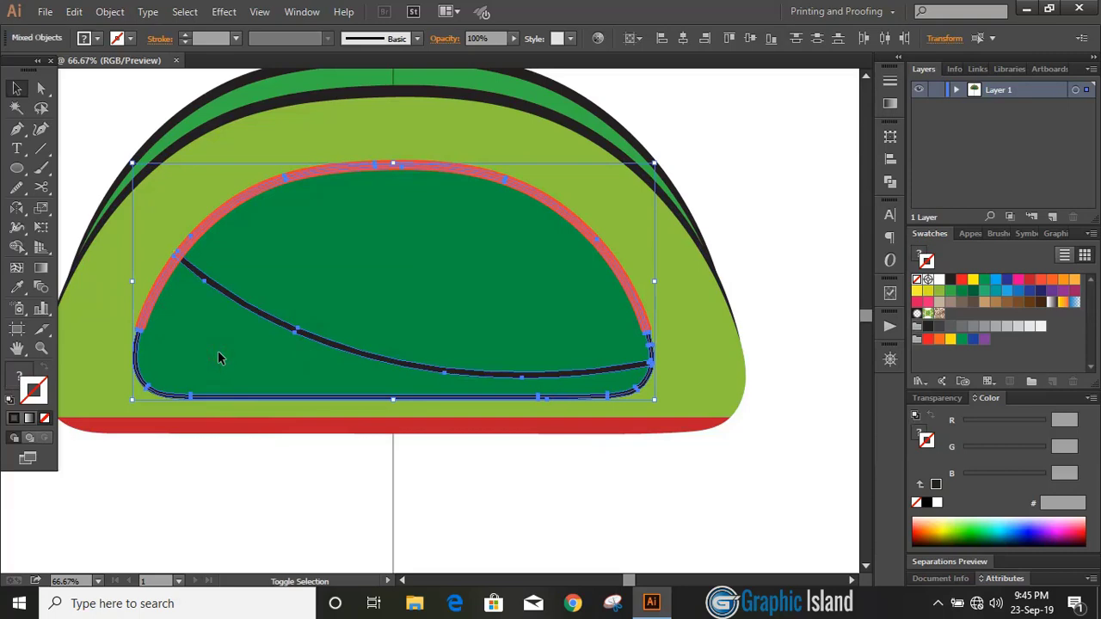
click(17, 249)
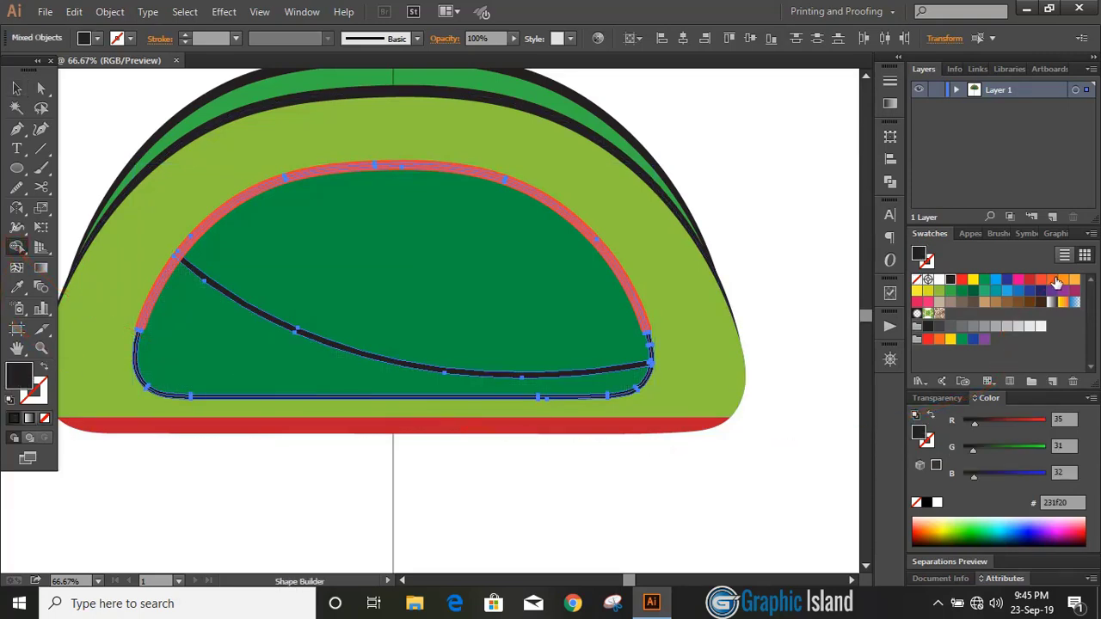
click(1053, 281)
click(384, 386)
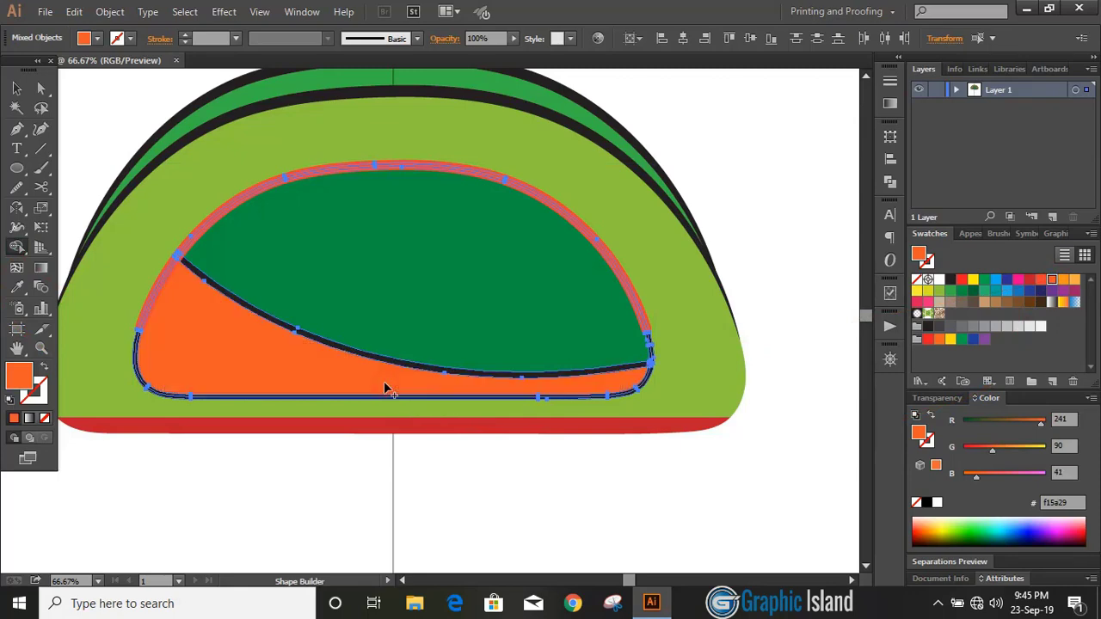
click(17, 88)
click(97, 100)
Draw a small flat orange ellipse and place it on the upper left of the light green band.
scroll(249, 232, up, 5)
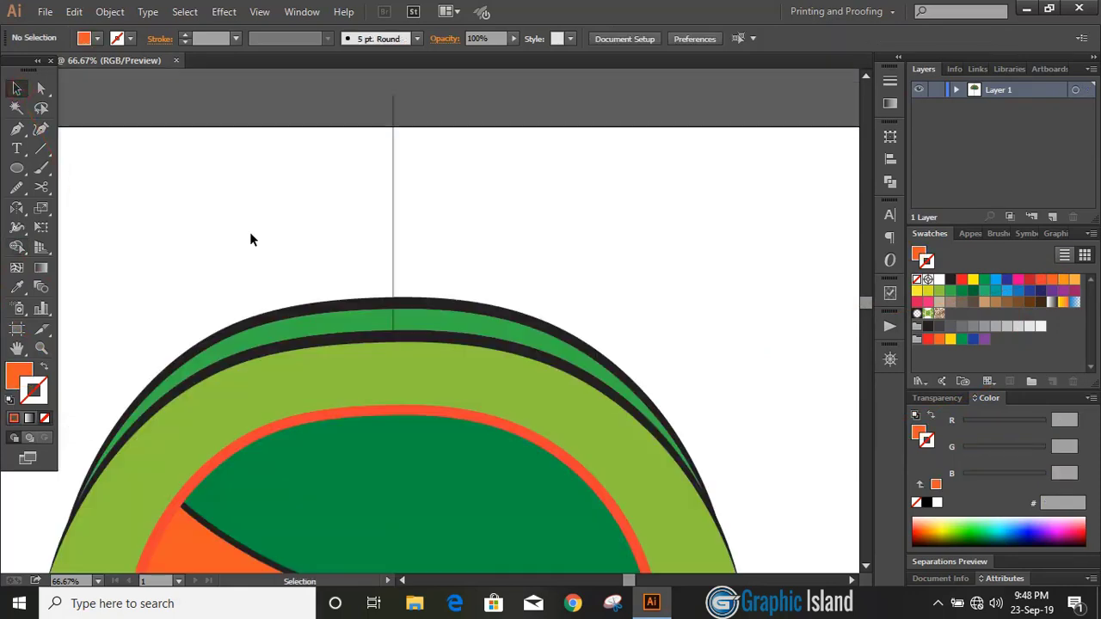
click(16, 168)
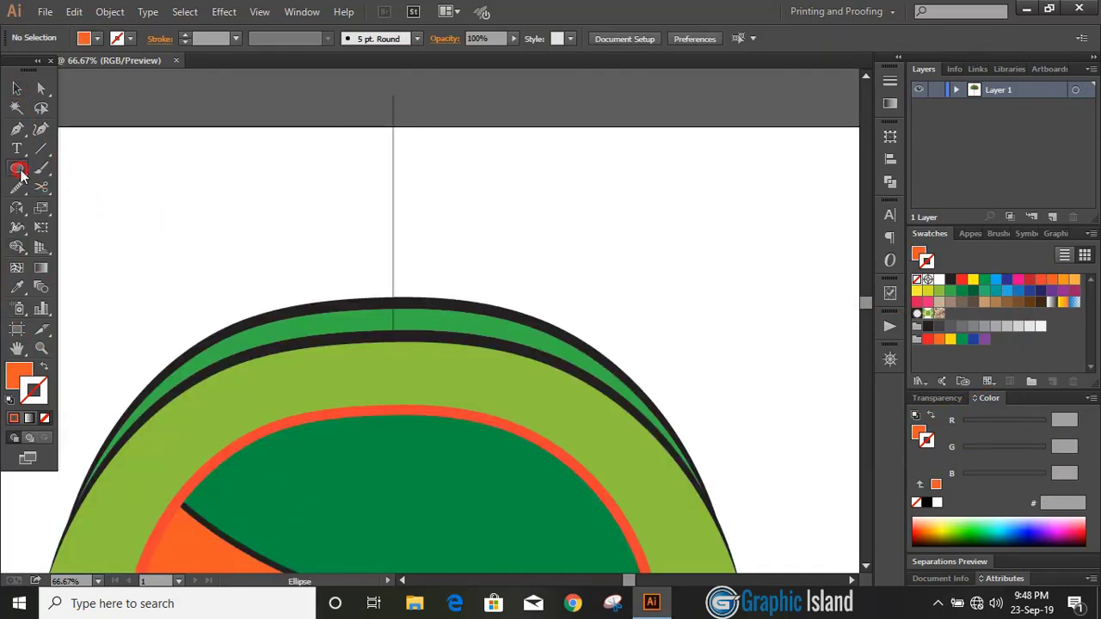
drag(185, 209, 254, 385)
click(16, 87)
click(129, 125)
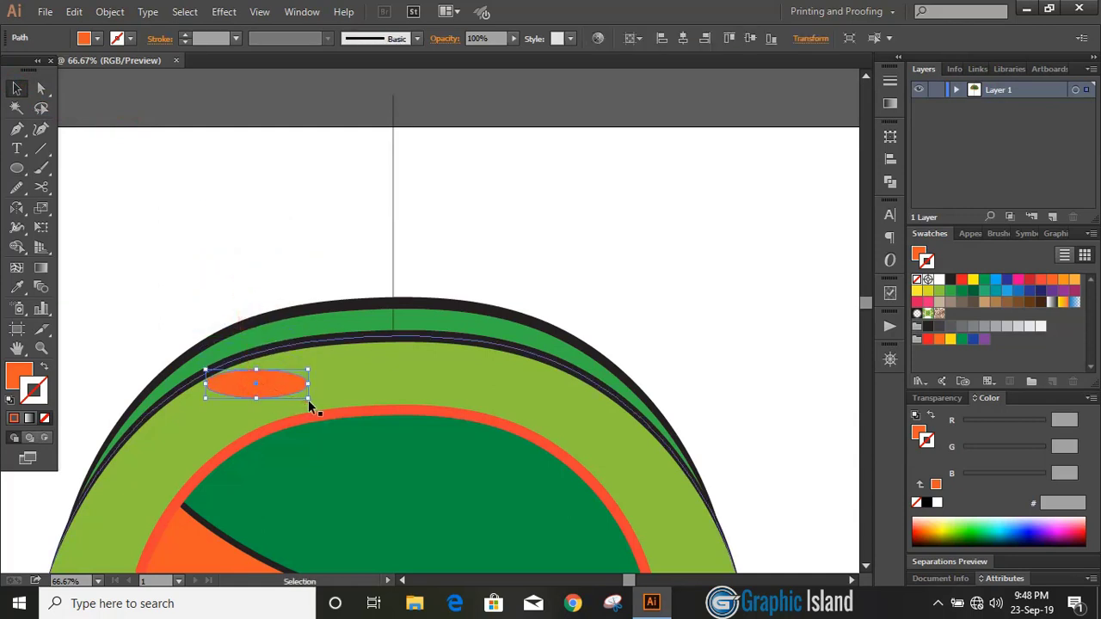
Tilt the orange ellipse to follow the band's slope, then shrink it slightly just below the black contour.
drag(310, 404, 313, 387)
click(309, 221)
scroll(310, 224, down, 1)
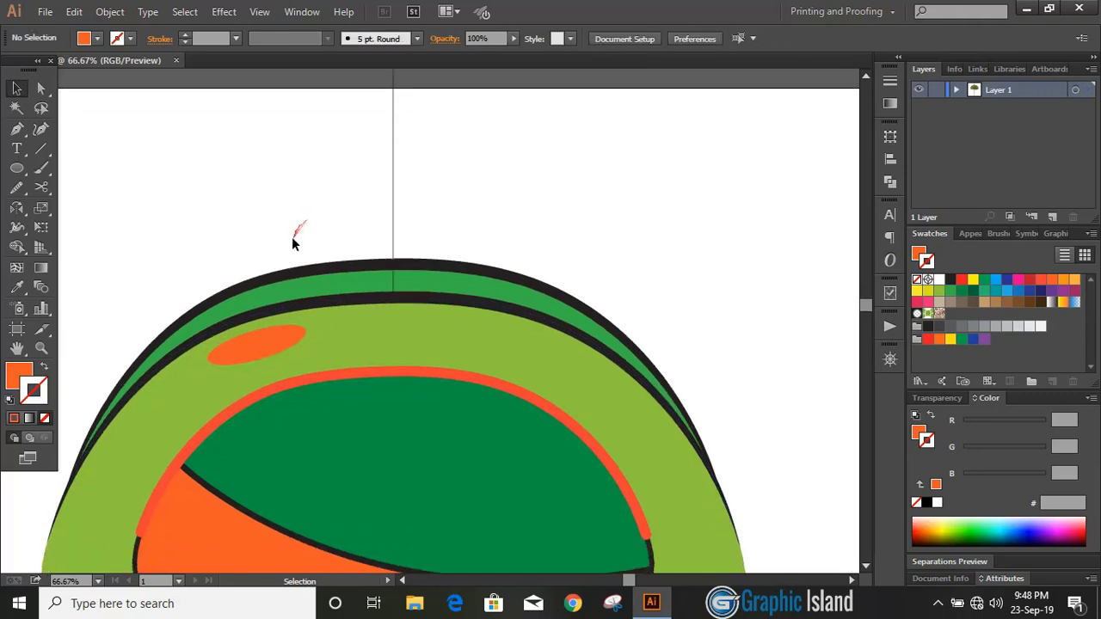
click(275, 347)
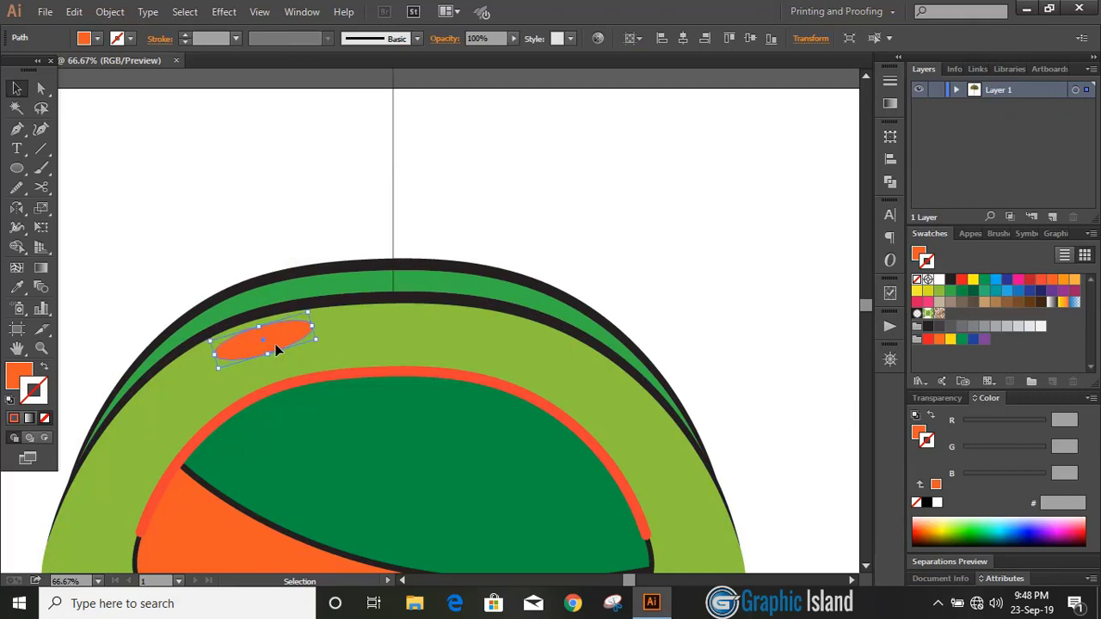
drag(318, 342, 304, 336)
click(315, 209)
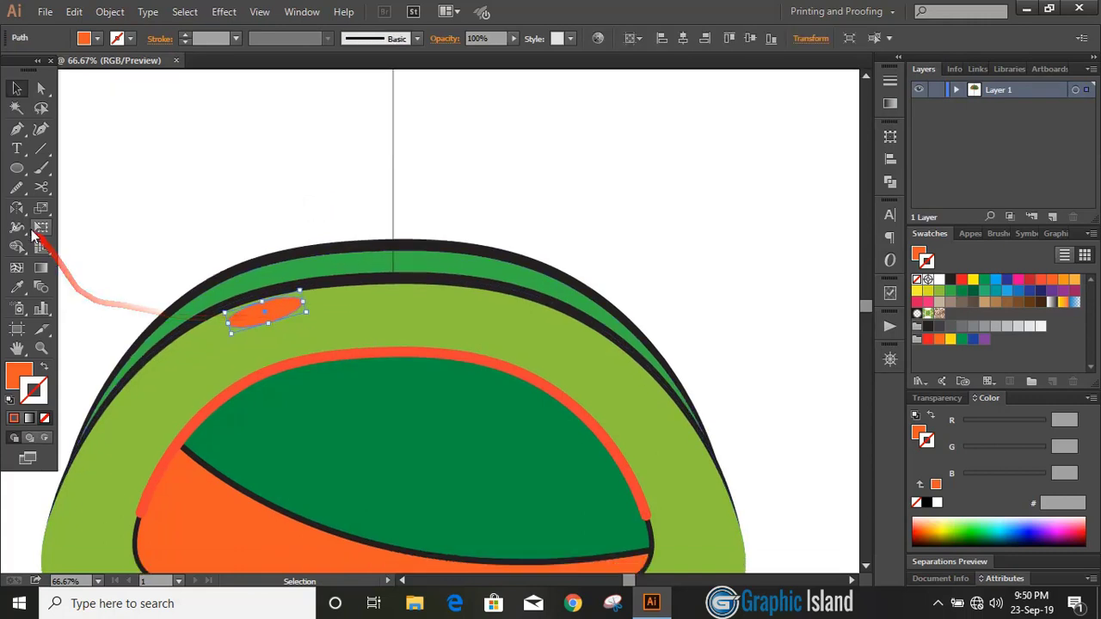
Reflect a copy of the tilted orange ellipse vertically across the centre guide line.
click(18, 208)
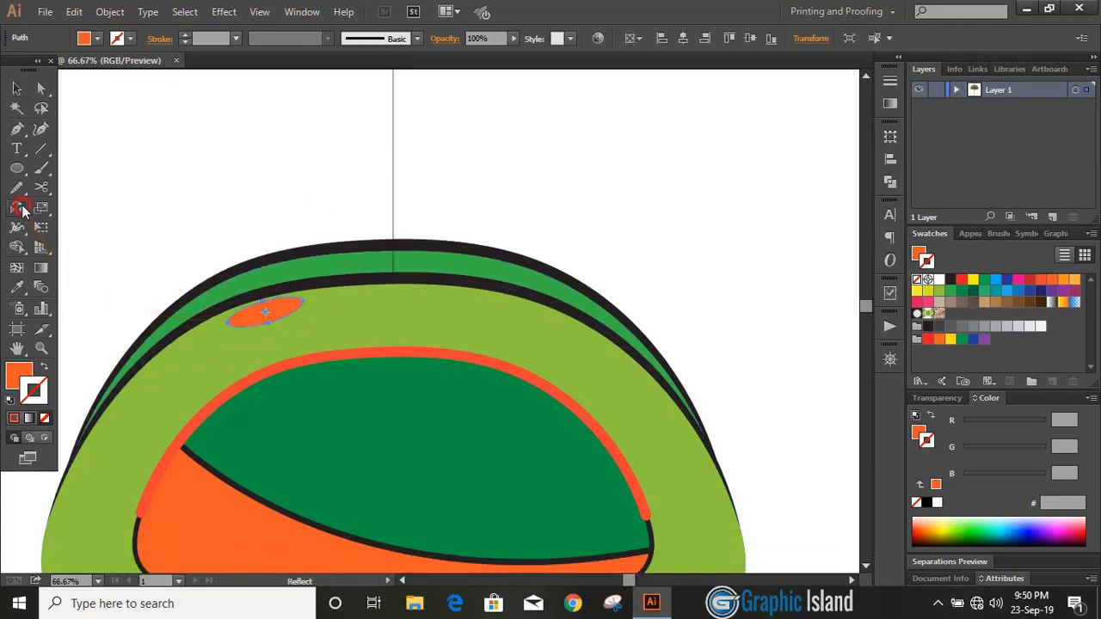
alt+click(390, 214)
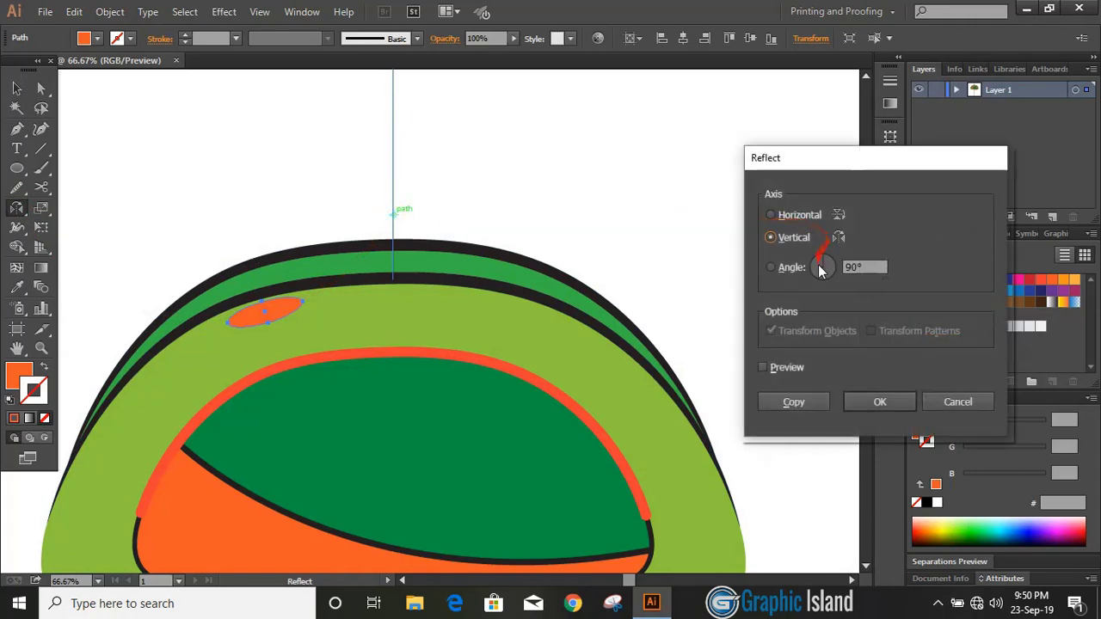
click(792, 401)
click(19, 87)
click(127, 142)
Draw a large upright ellipse over the dome's top and give it an orange #f15a29 stroke with no fill.
click(17, 168)
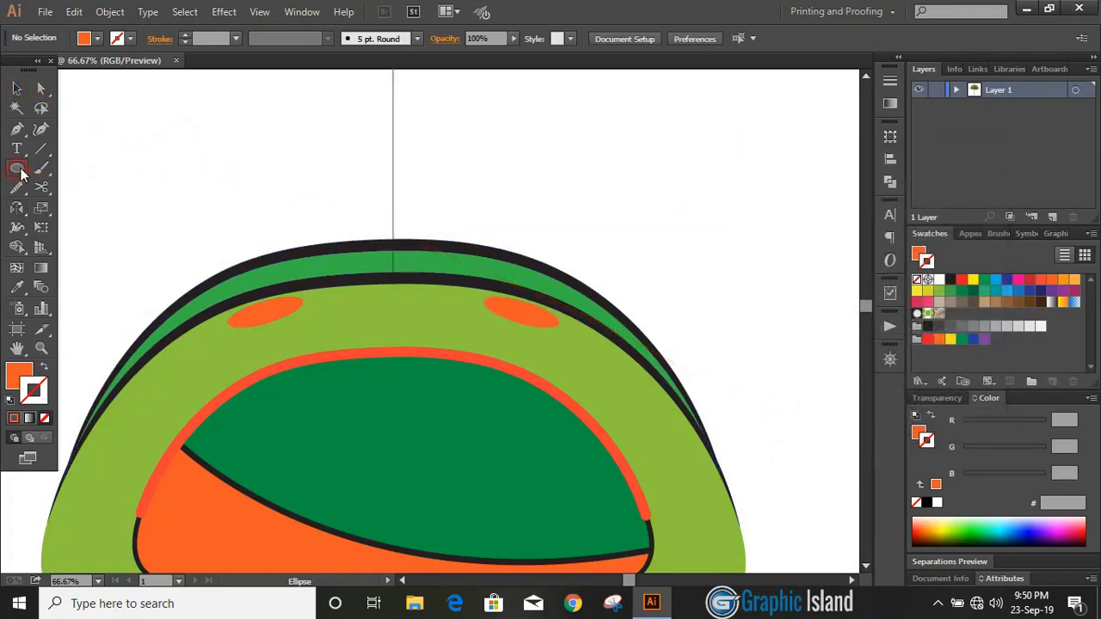
drag(279, 112, 529, 428)
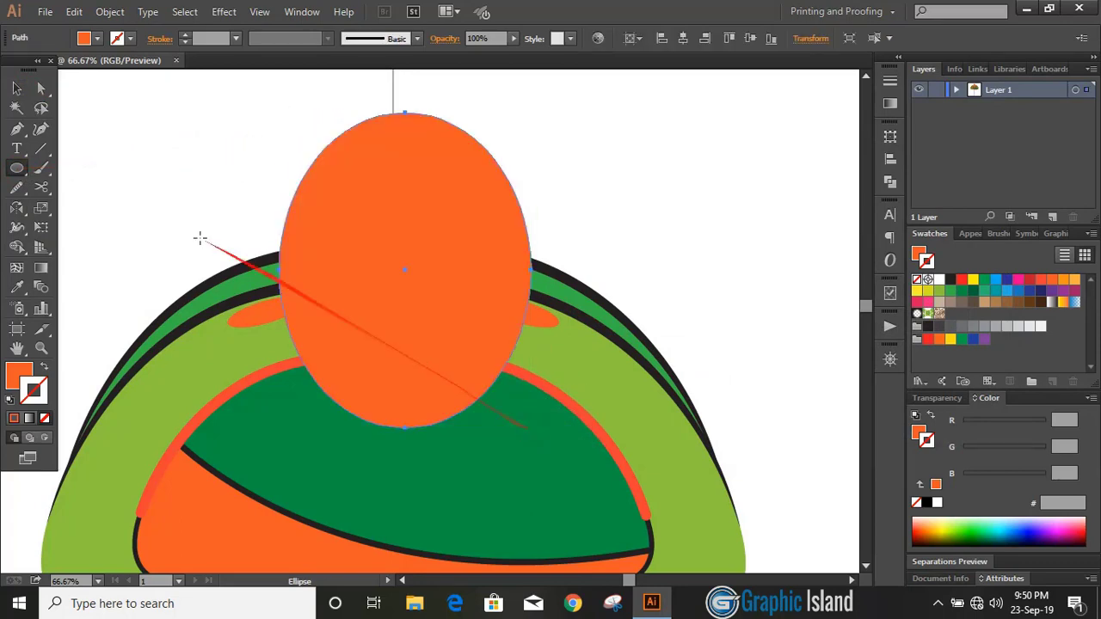
click(16, 88)
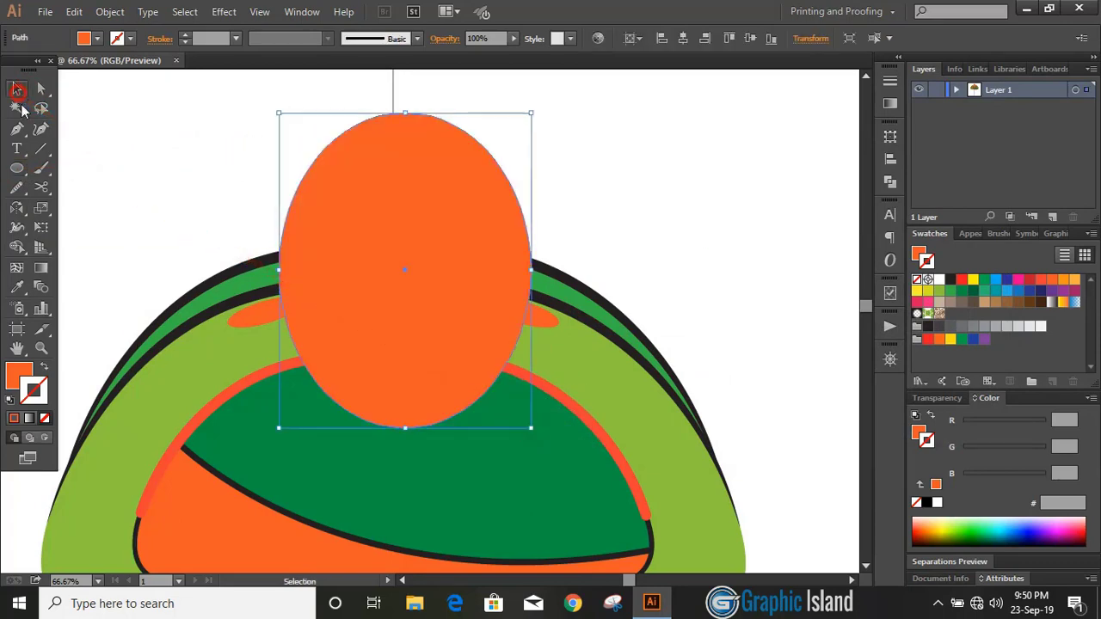
click(13, 418)
click(45, 418)
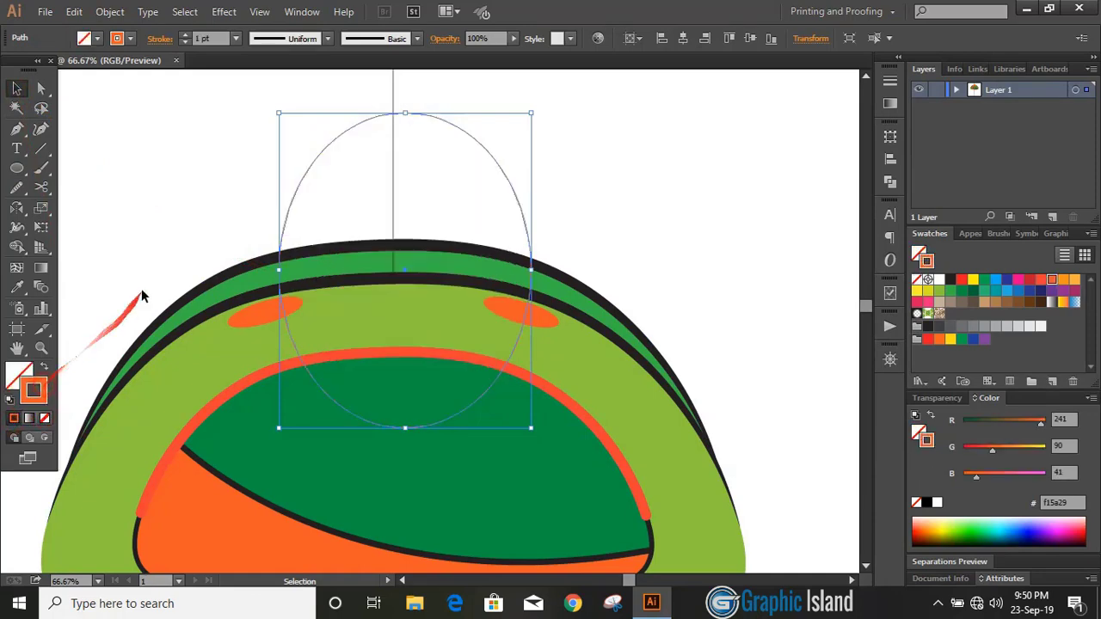
click(149, 261)
Resize the outlined ellipse so it is centred on the guide line and its sides meet the two small orange ellipses.
click(323, 385)
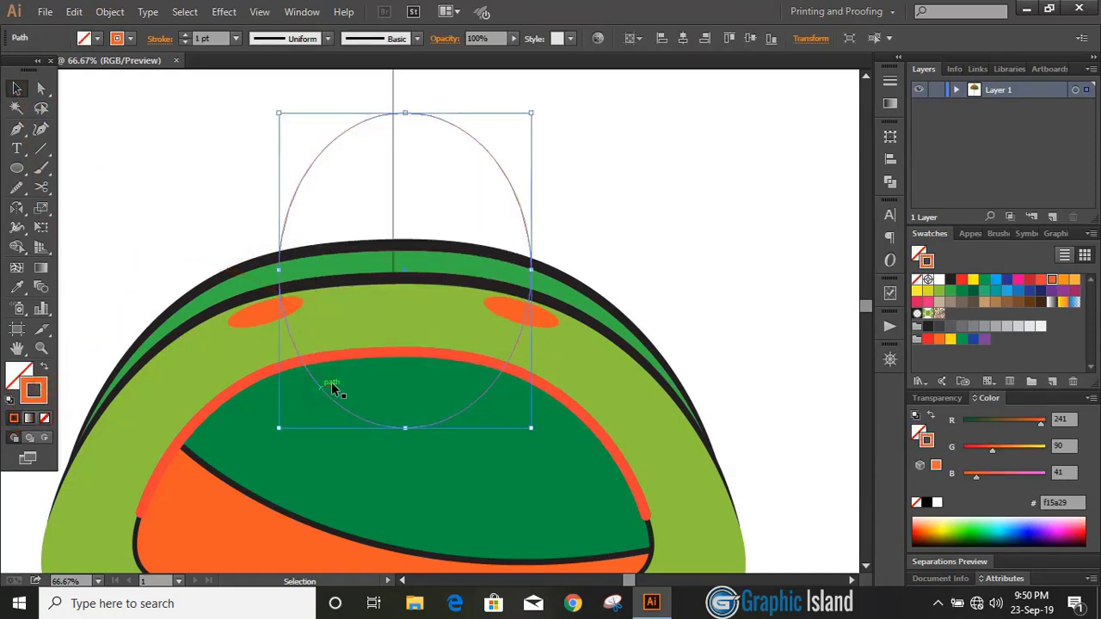
scroll(344, 366, down, 2)
drag(278, 211, 256, 225)
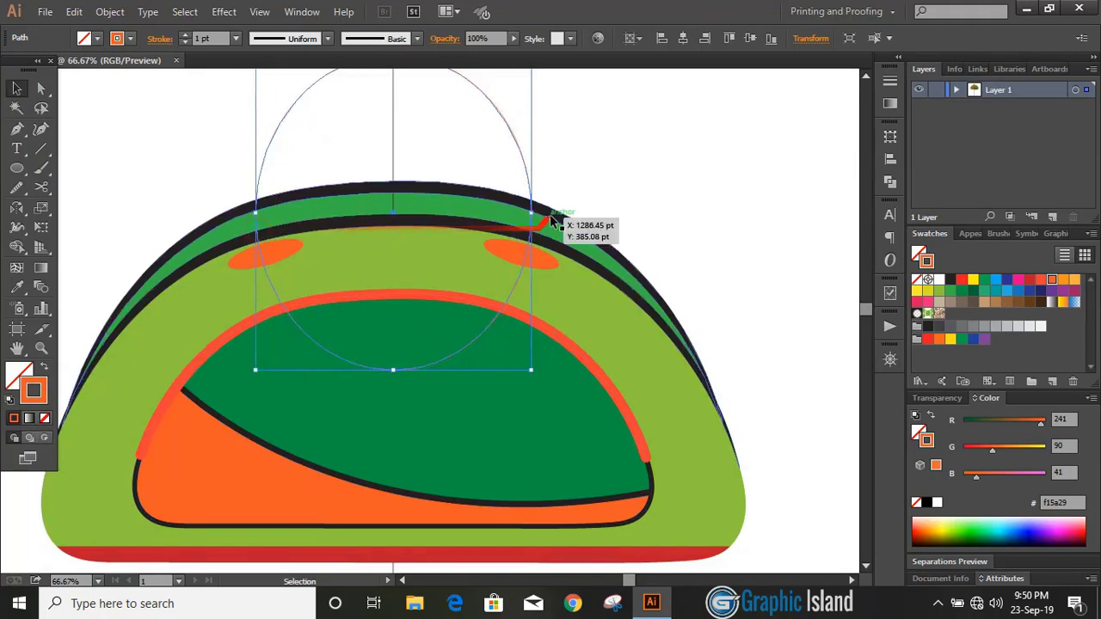
drag(531, 211, 533, 211)
drag(392, 372, 395, 410)
scroll(463, 344, up, 2)
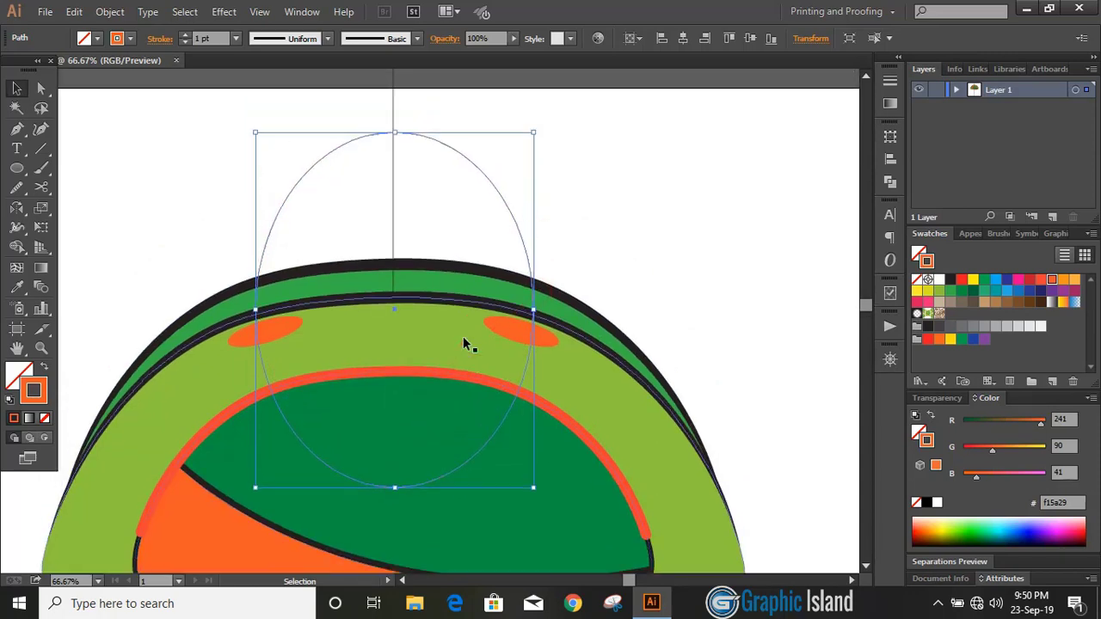
drag(394, 133, 395, 161)
click(582, 161)
scroll(582, 160, down, 2)
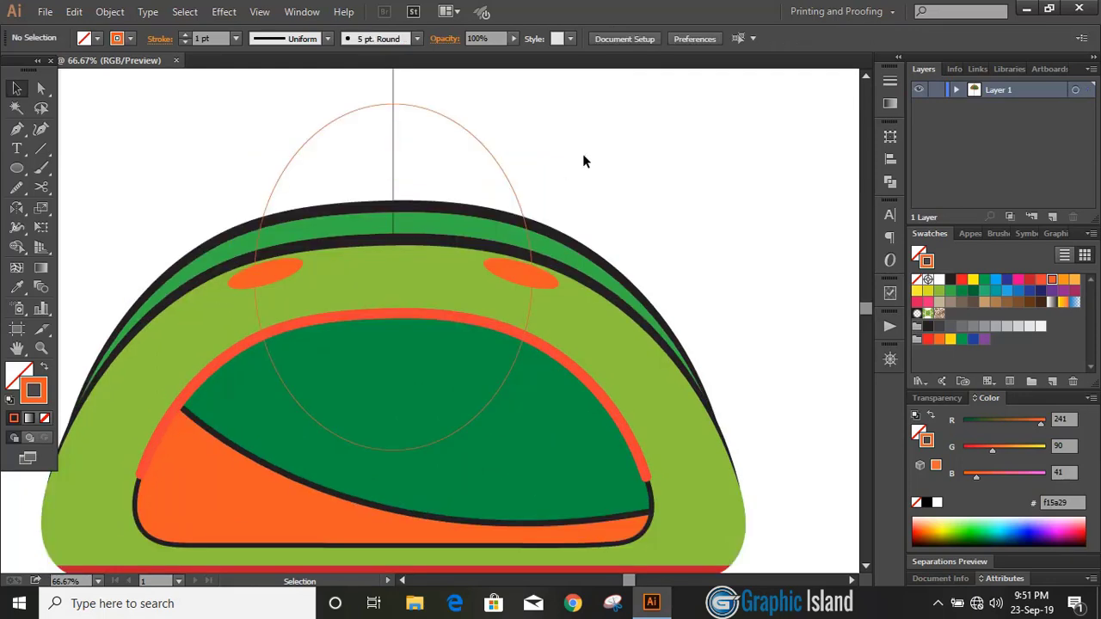
Cut the outlined ellipse at its two side anchor points with the Scissors tool and delete the lower half.
click(512, 195)
click(41, 188)
click(255, 276)
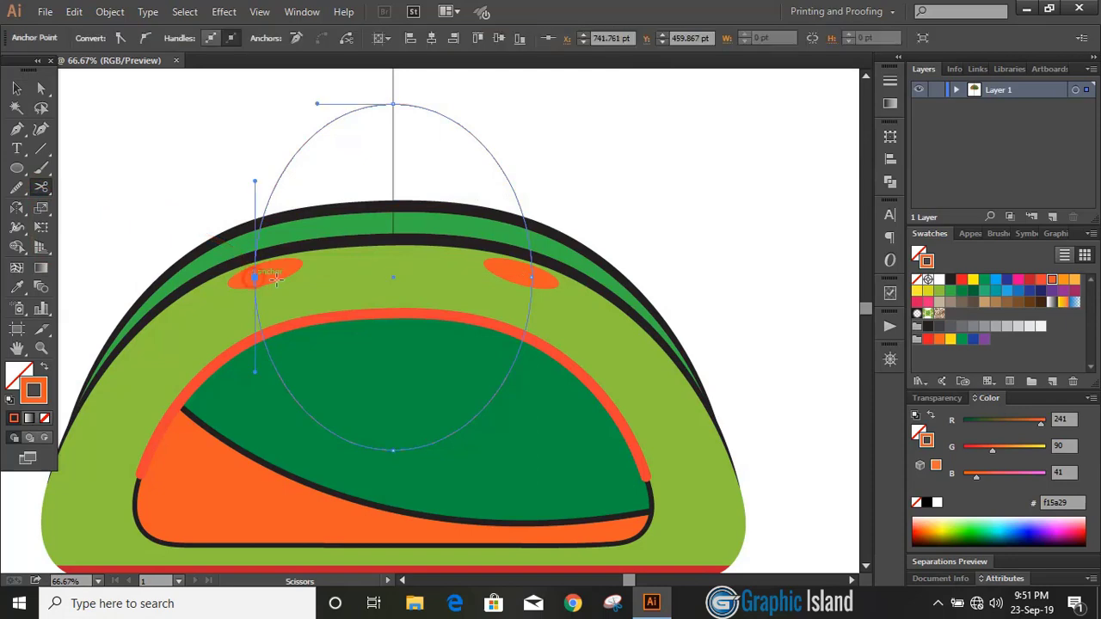
click(531, 277)
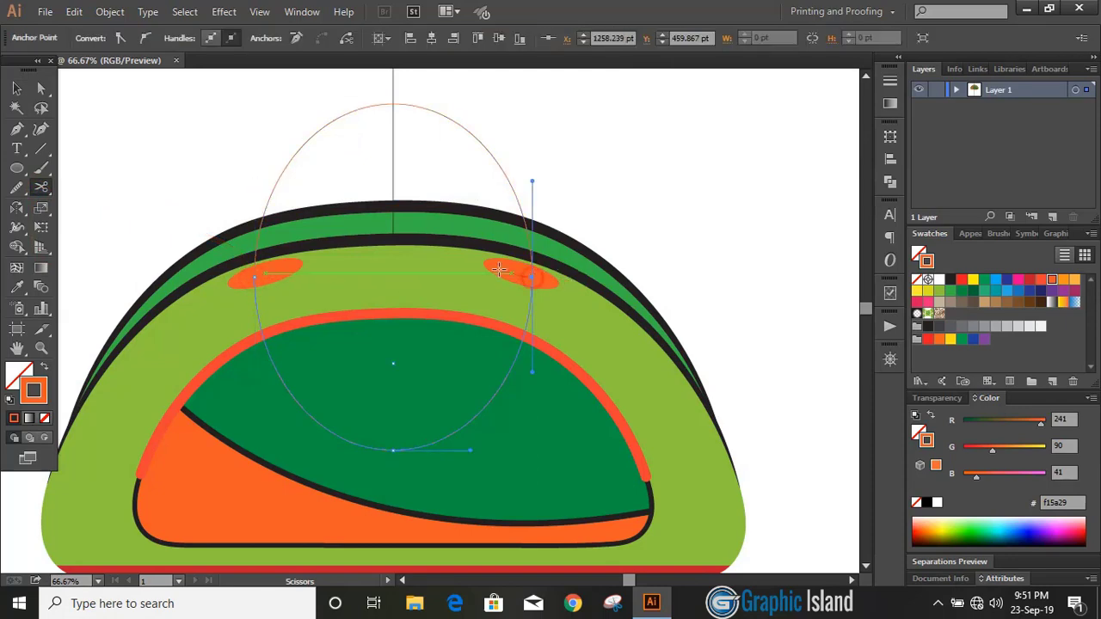
click(16, 87)
click(110, 135)
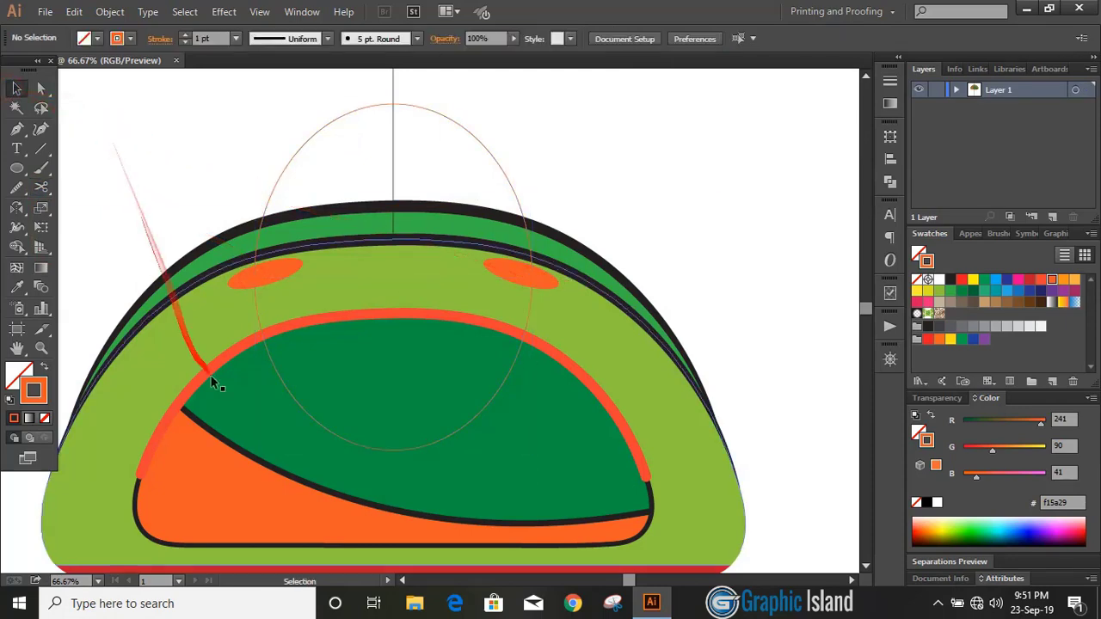
click(280, 377)
key(Delete)
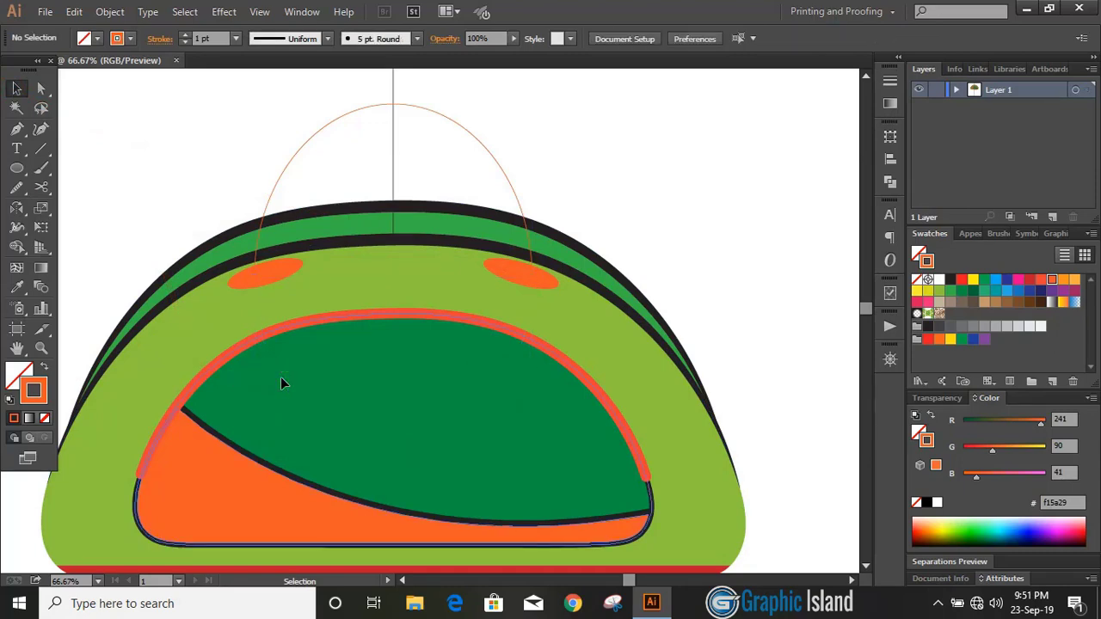
Set the stroke weight of the remaining orange handle arch to 16 pt.
scroll(504, 237, up, 2)
click(502, 244)
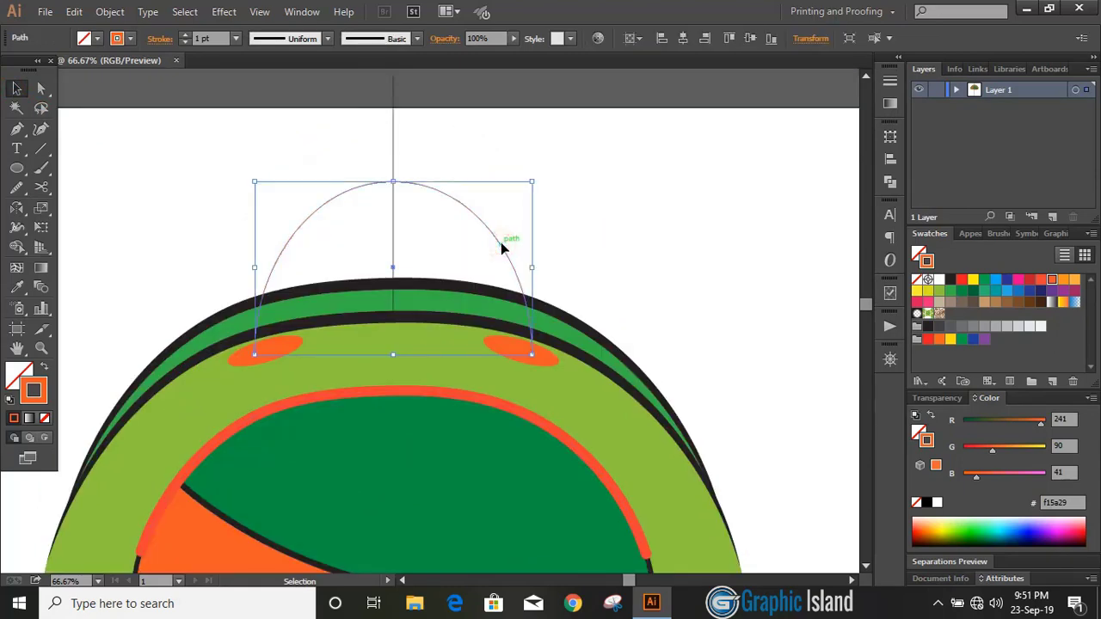
click(185, 35)
click(185, 35)
click(185, 36)
click(186, 37)
click(185, 36)
click(184, 35)
click(185, 35)
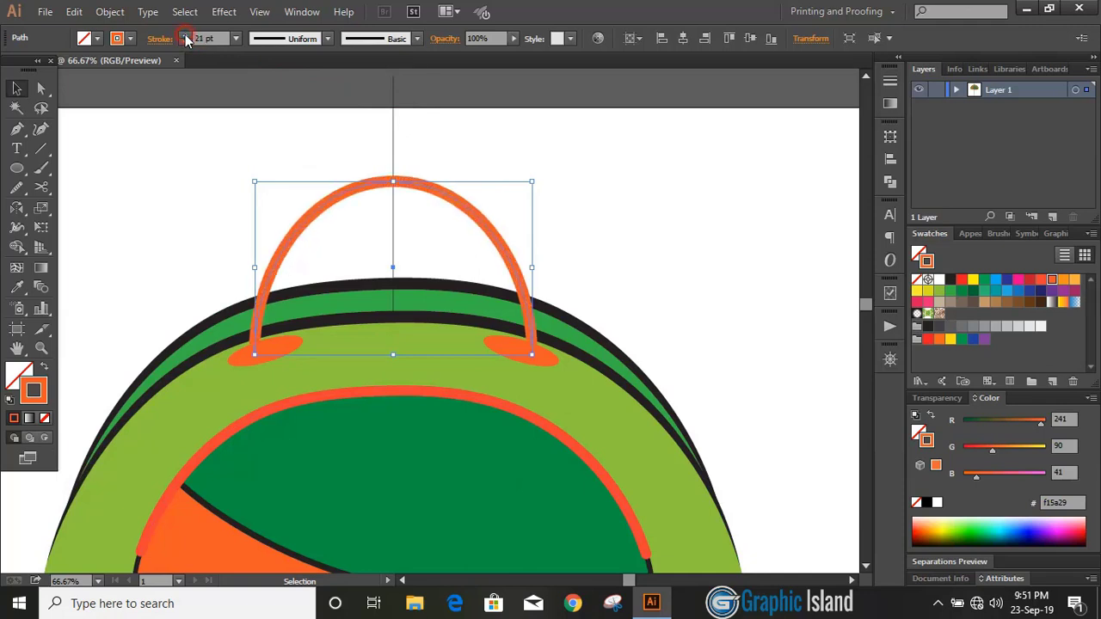
click(185, 35)
click(185, 35)
click(185, 35)
click(185, 35)
click(185, 35)
click(185, 35)
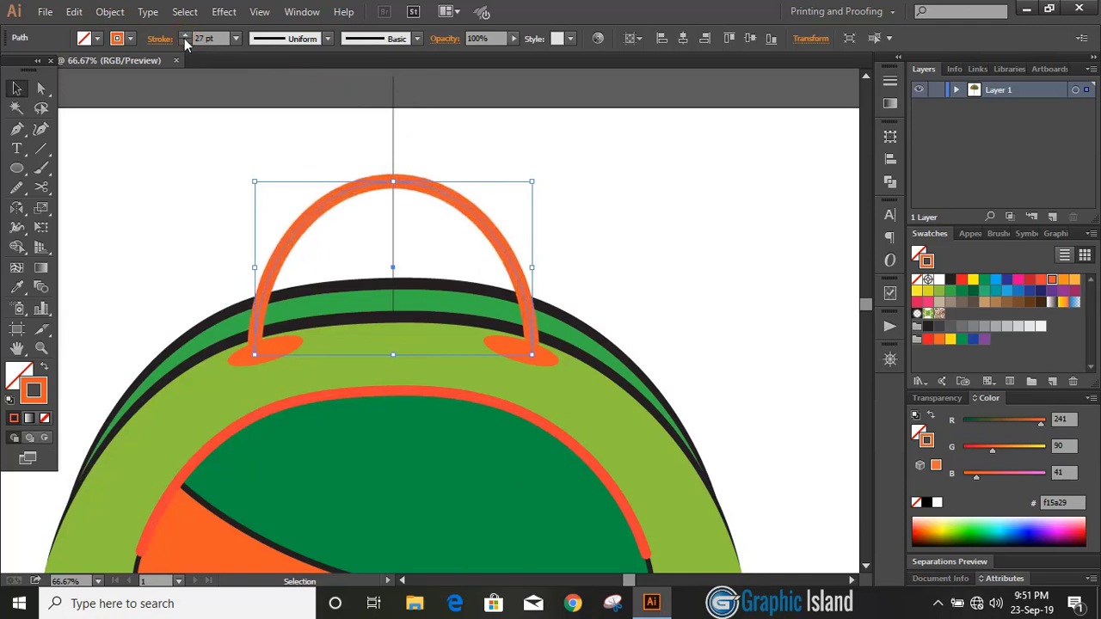
click(184, 42)
click(184, 42)
click(184, 41)
click(184, 41)
click(184, 42)
click(184, 41)
click(184, 41)
click(184, 42)
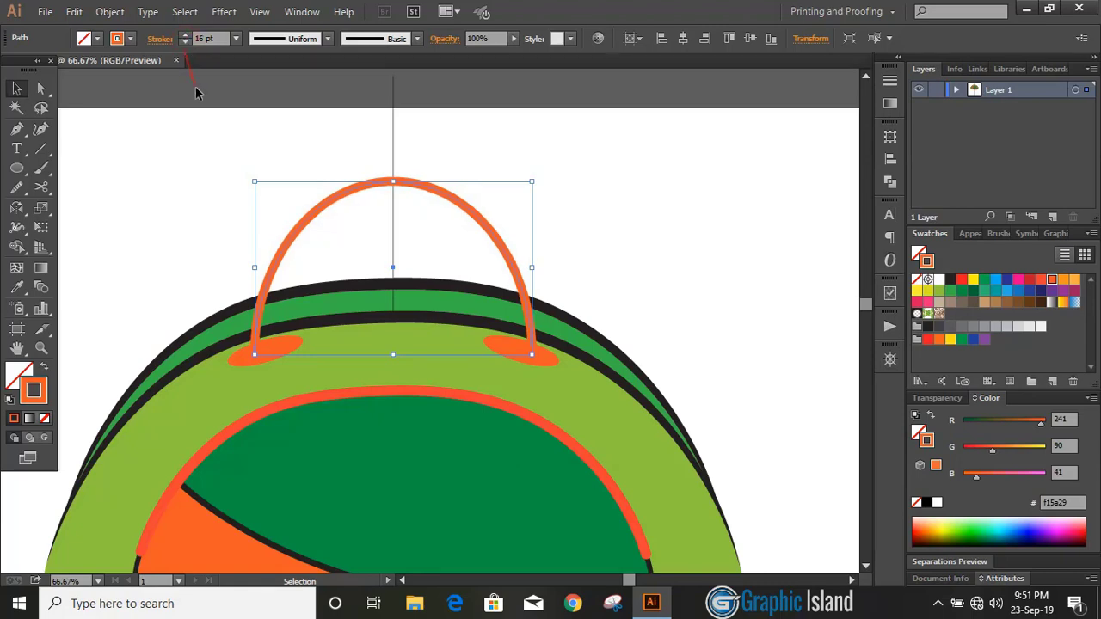
click(208, 123)
Expand the fill and stroke of the orange handle arch into a shape.
click(349, 188)
click(110, 11)
click(133, 181)
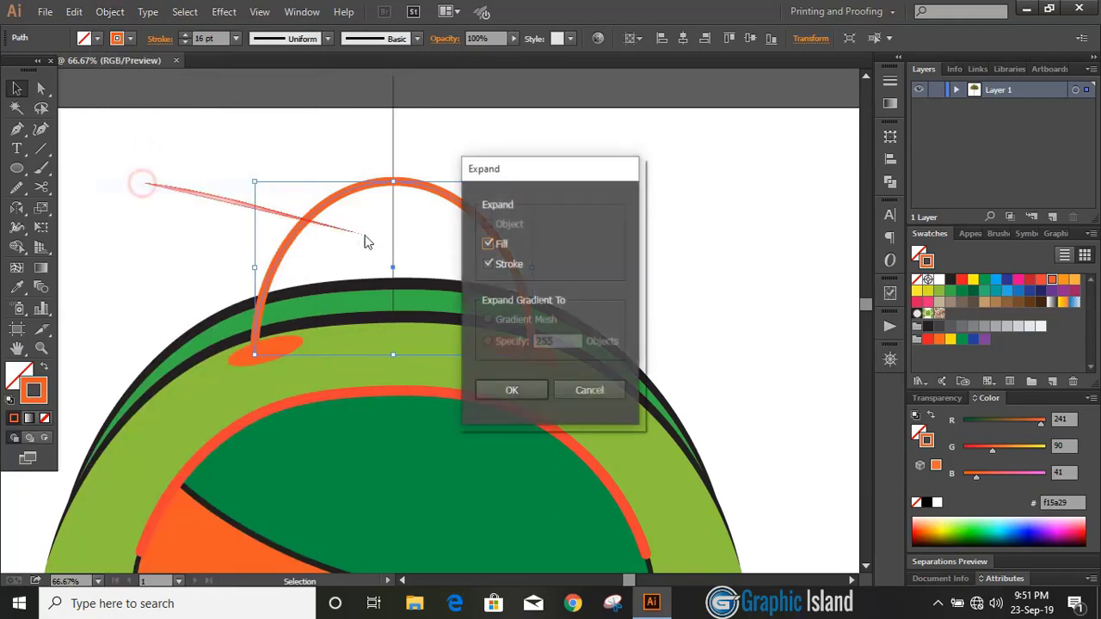
click(504, 389)
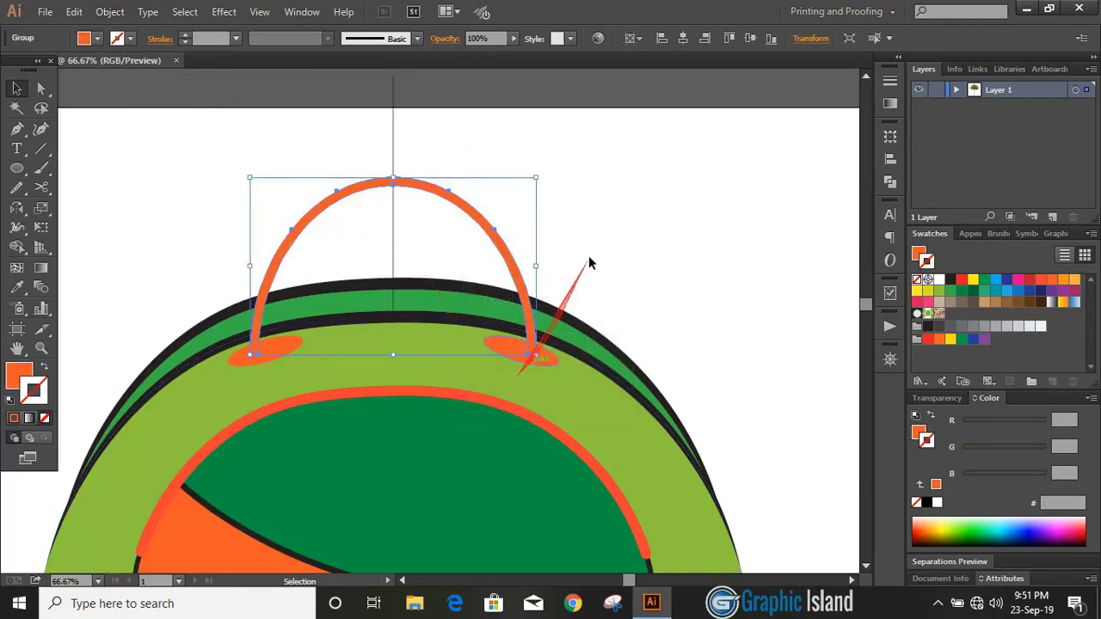
click(591, 215)
Create an offset path of 8 pt with mitre joins around the orange handle arch.
click(472, 211)
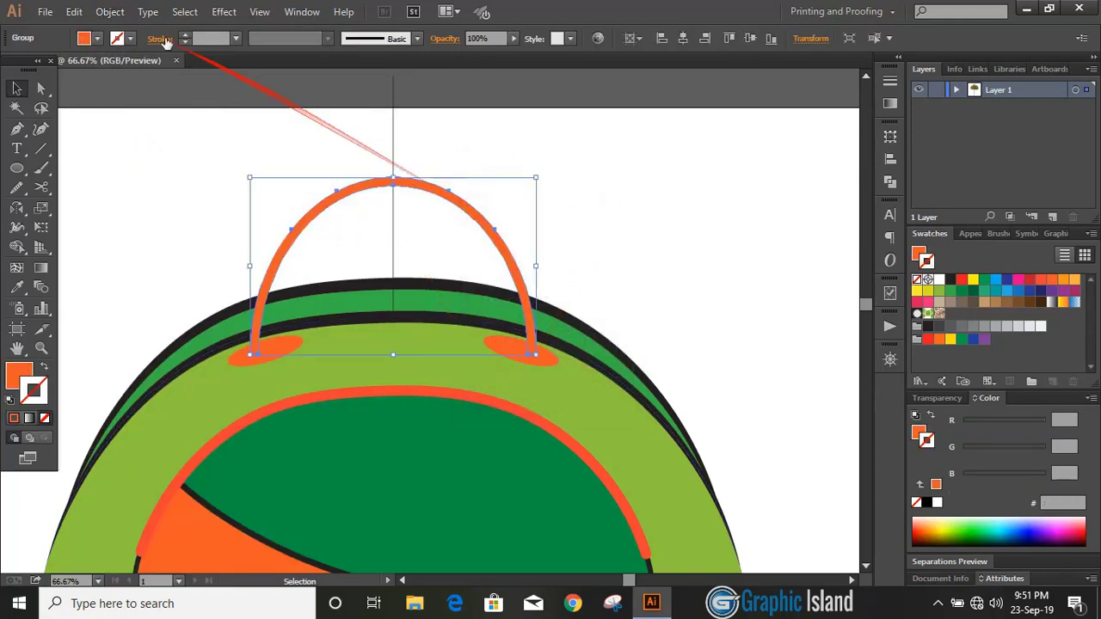
click(110, 11)
mouse_move(217, 336)
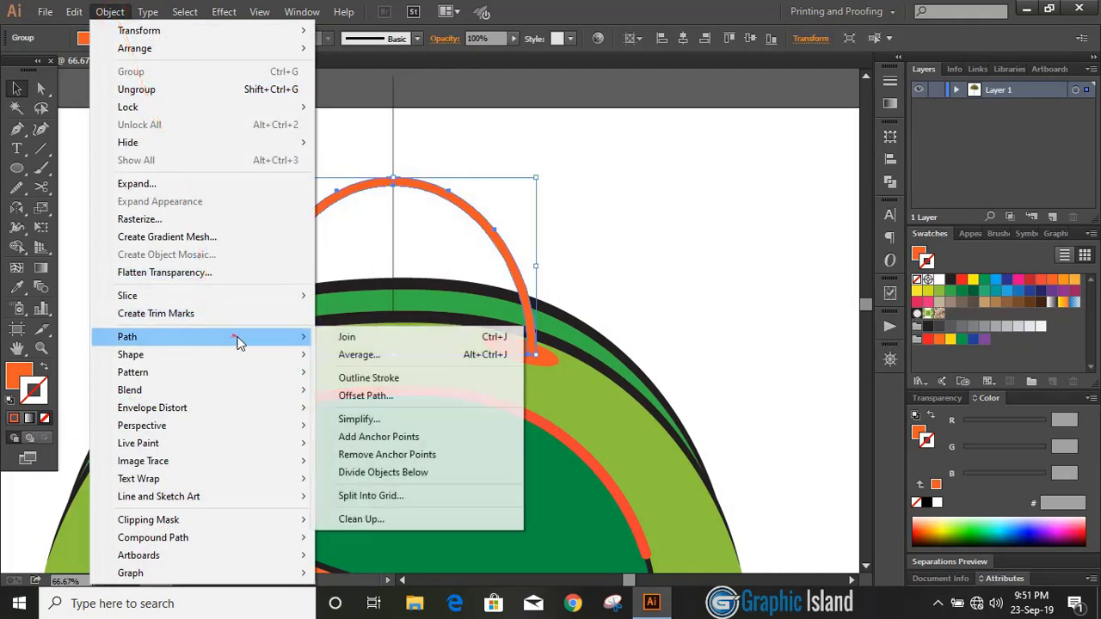
click(434, 390)
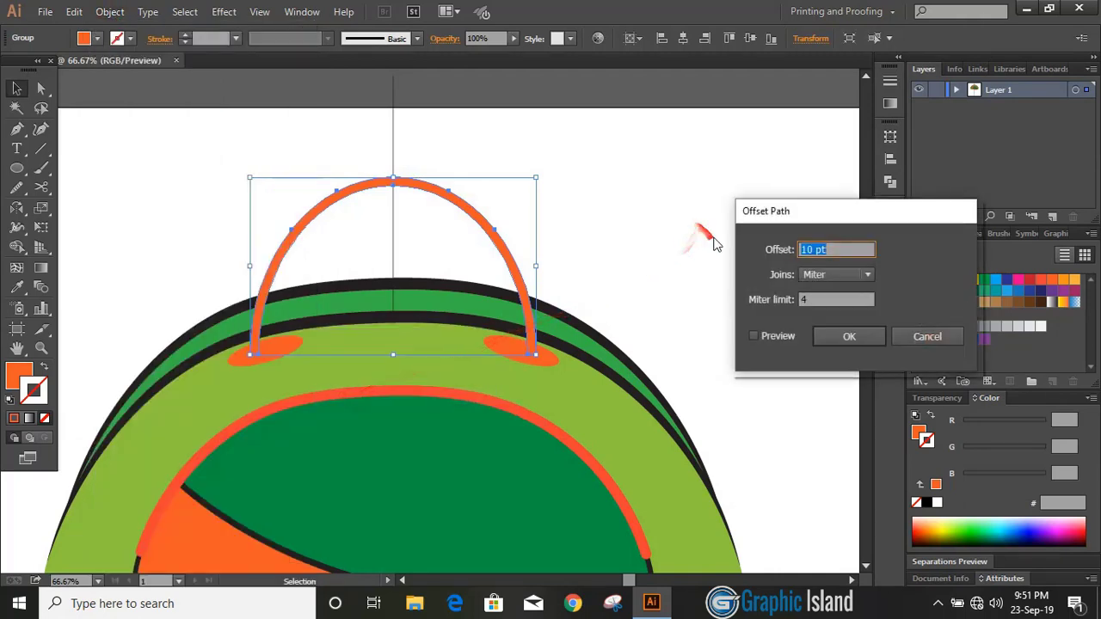
click(753, 336)
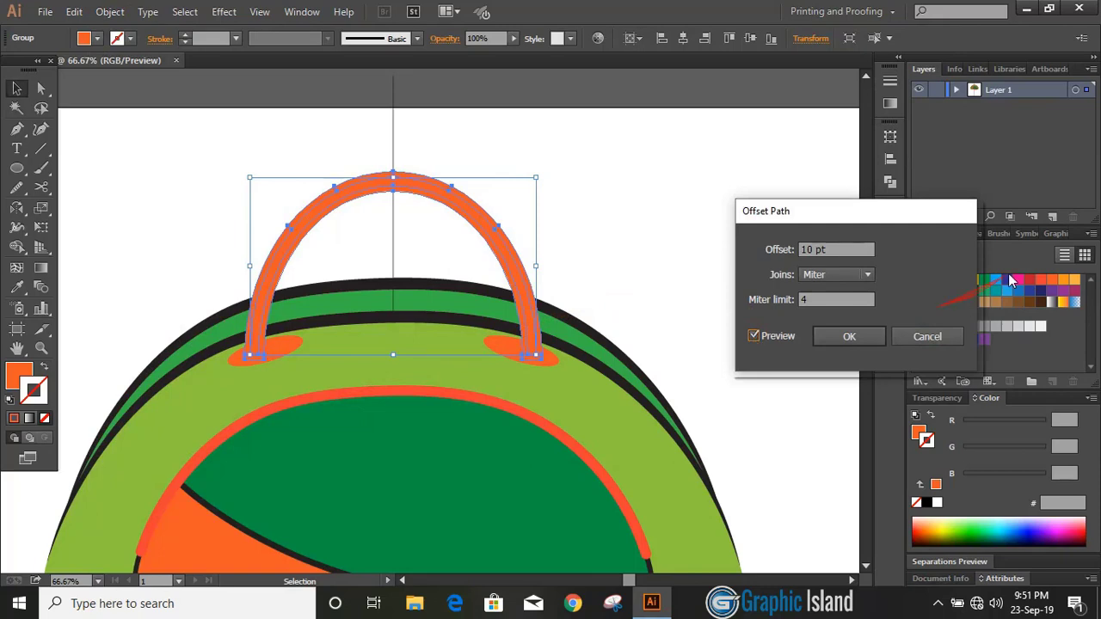
key(Down)
key(Down)
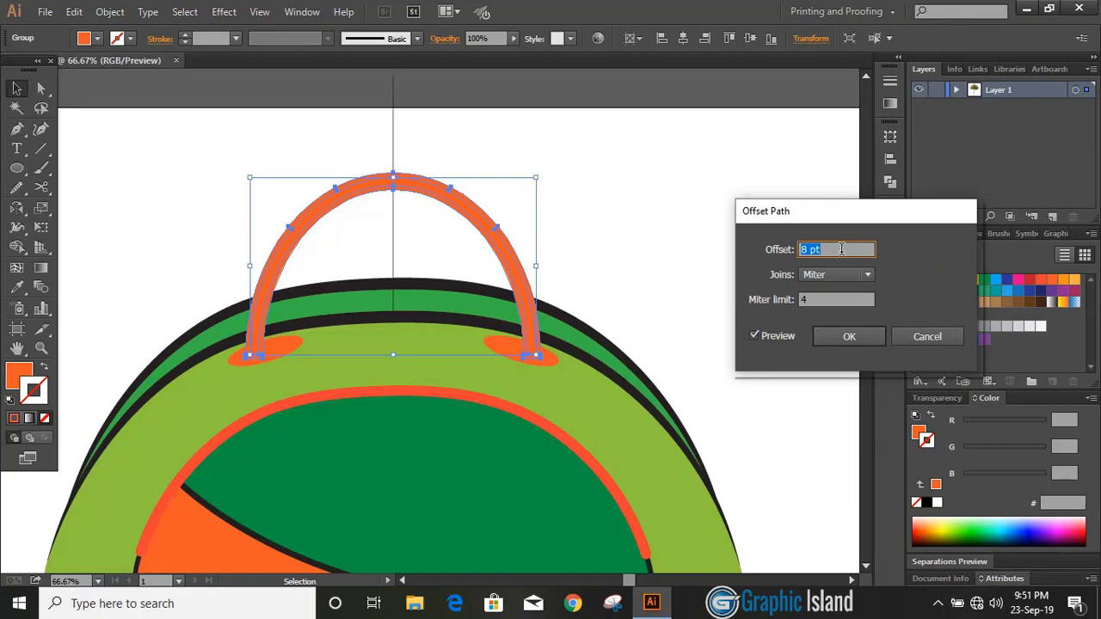
click(847, 340)
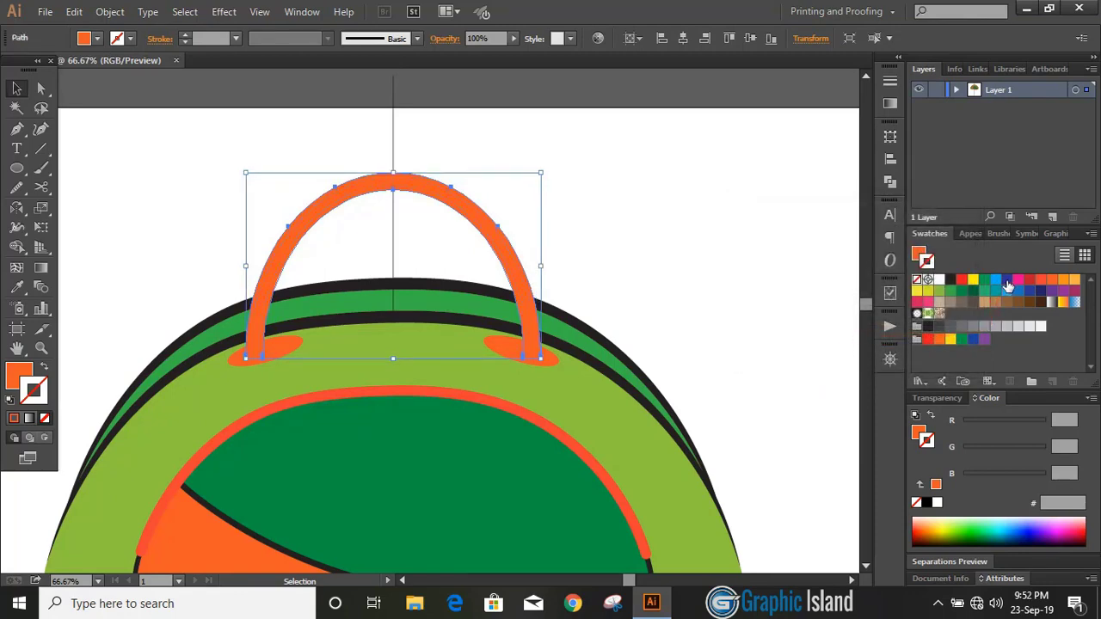
Give the offset handle shape a black fill and no stroke so it outlines the orange arch.
click(1007, 281)
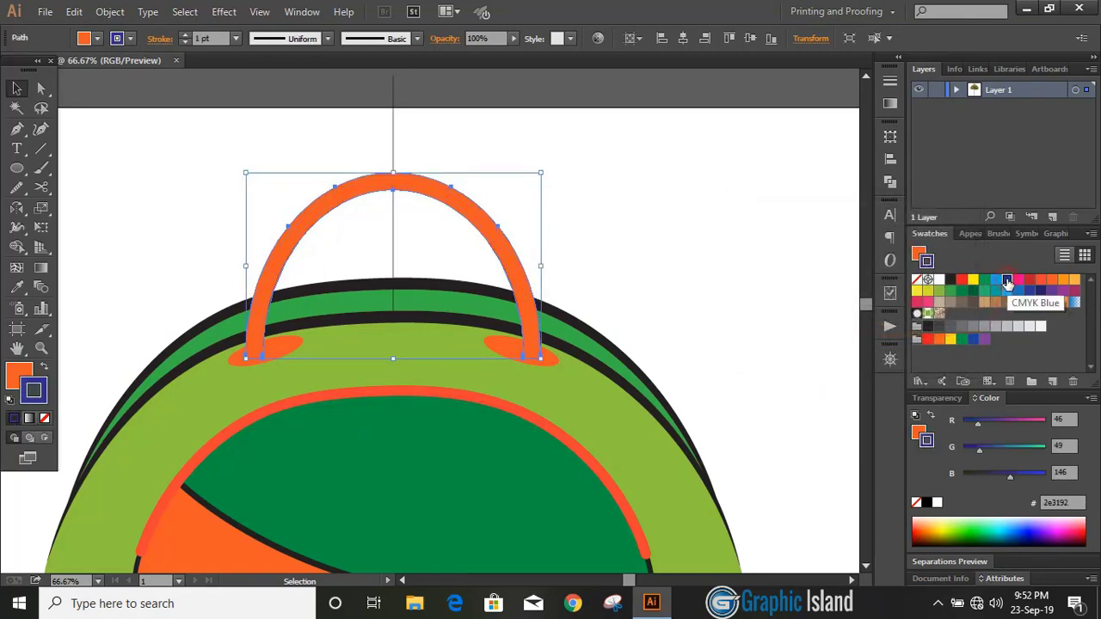
click(45, 419)
click(19, 376)
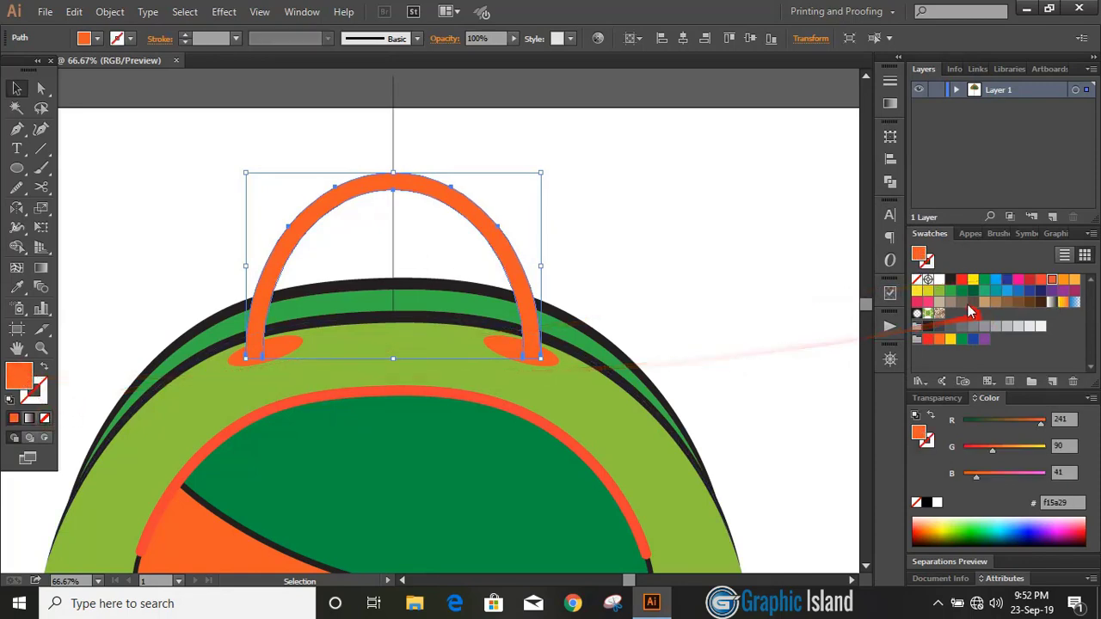
click(949, 280)
click(665, 227)
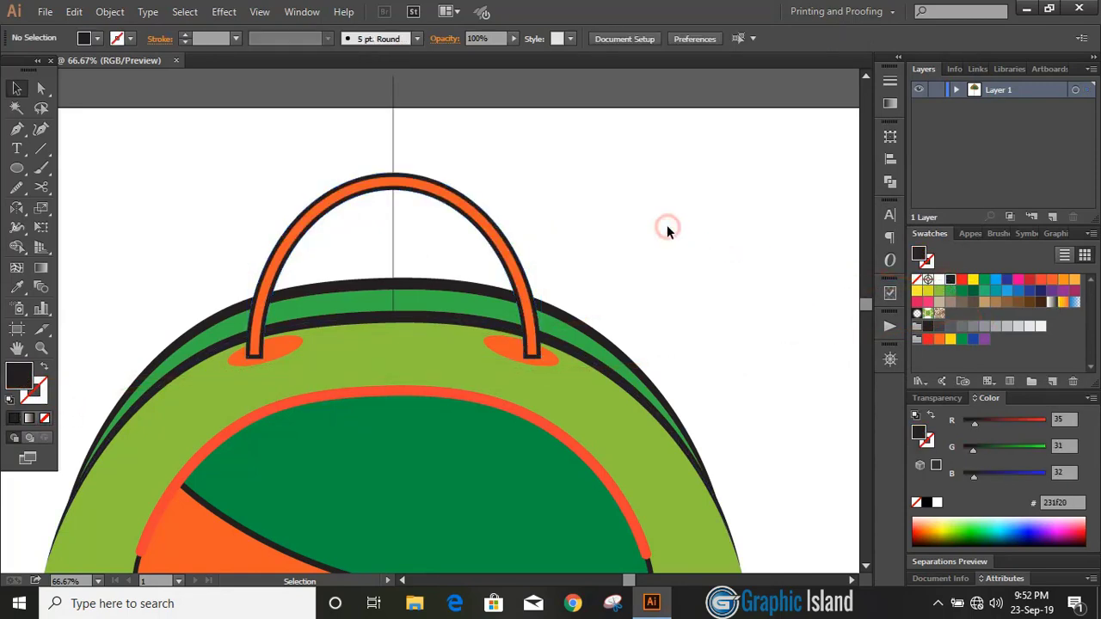
Draw an unfilled circle with a 1 pt black stroke over the handle's top and centre it on the vertical guide line.
key(ctrl+1)
click(16, 168)
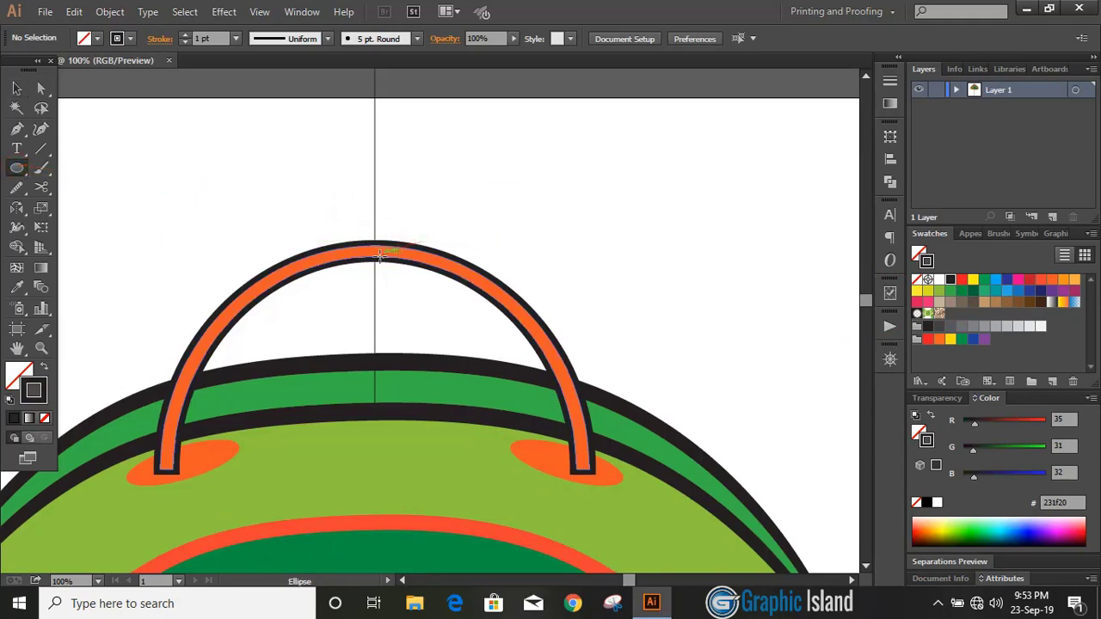
drag(372, 258, 438, 363)
click(17, 89)
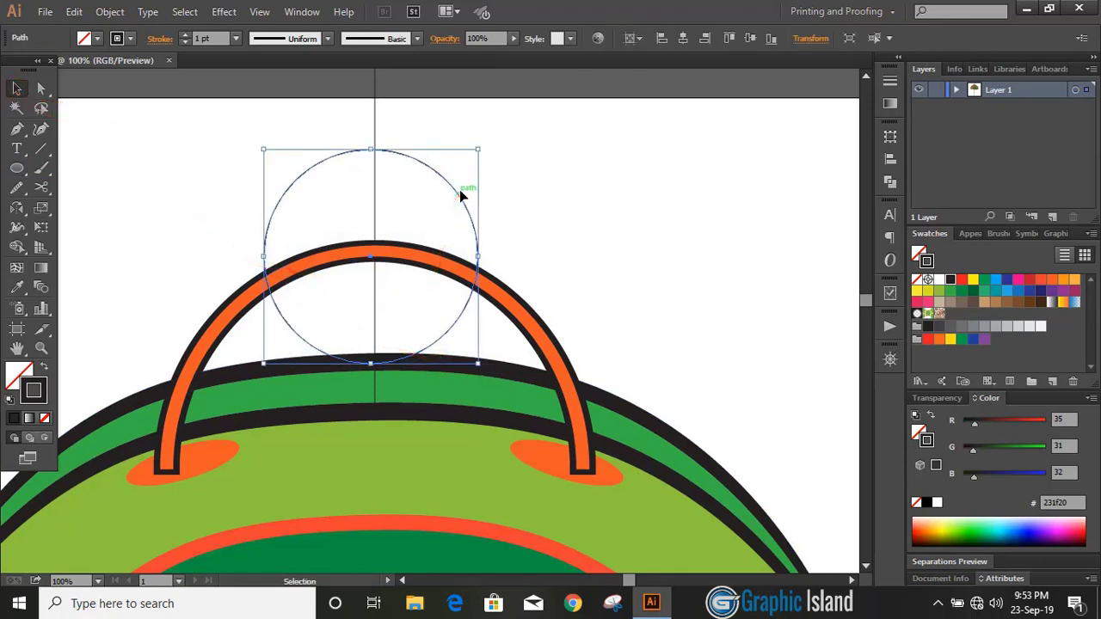
drag(461, 206, 462, 250)
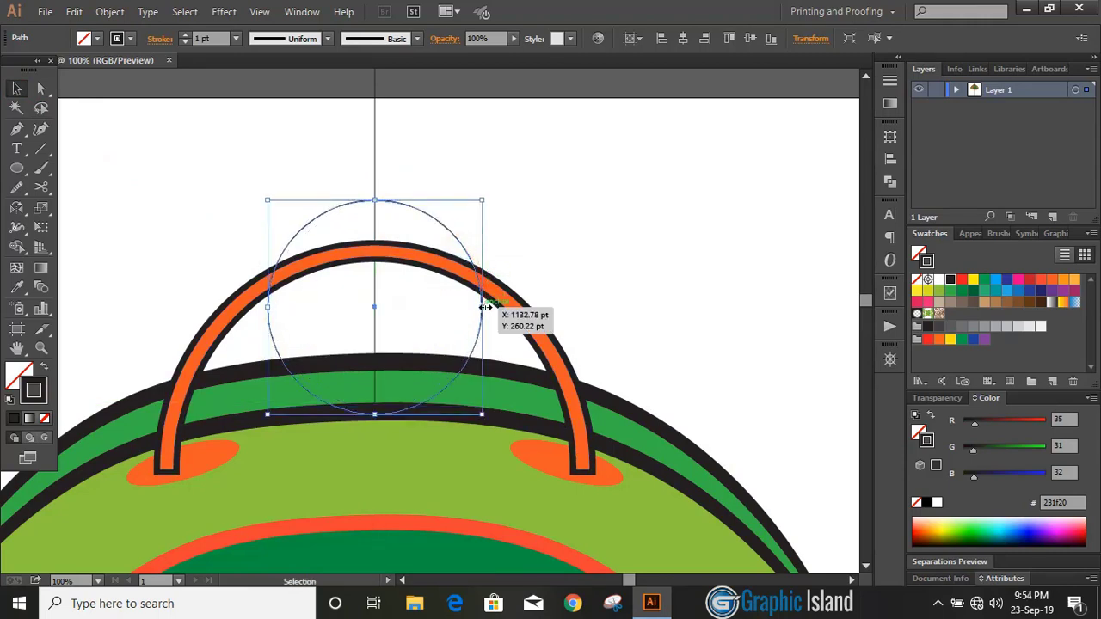
Widen the circle on both sides into an ellipse that meets the handle's two arms.
drag(484, 306, 527, 307)
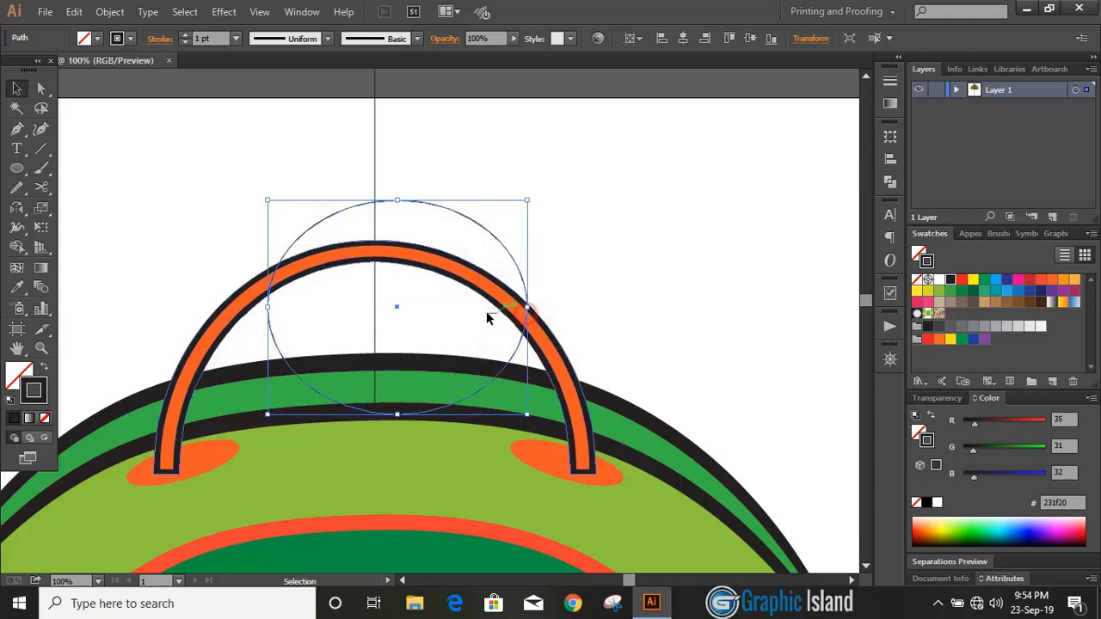
drag(267, 307, 232, 307)
click(578, 203)
Draw a straight horizontal line about 594 pt long across the ellipse with the Pen tool.
click(18, 129)
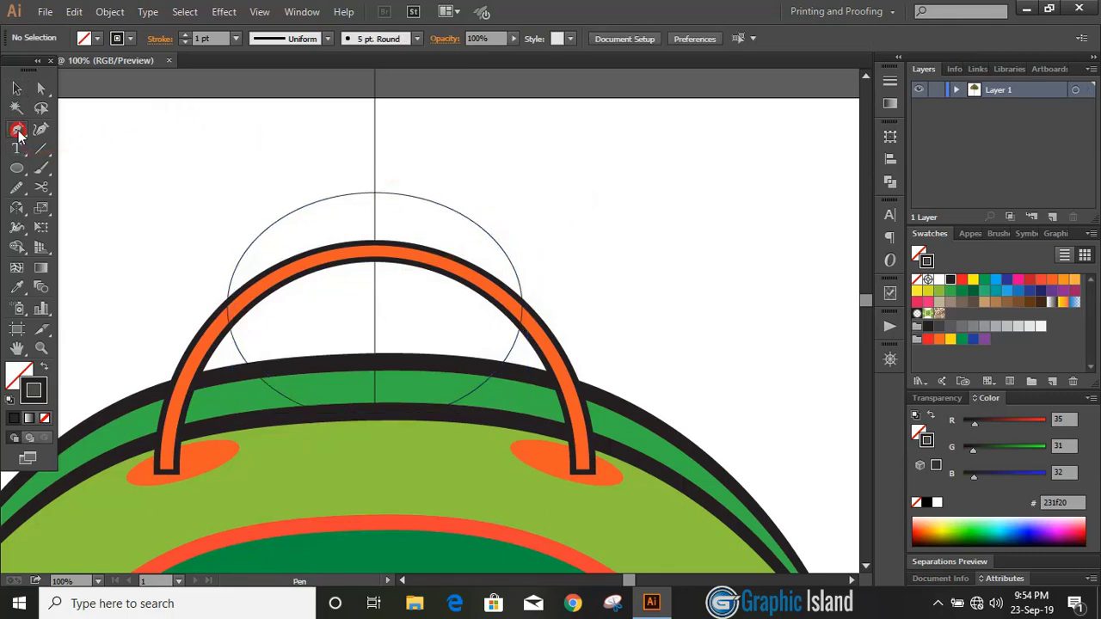
click(154, 325)
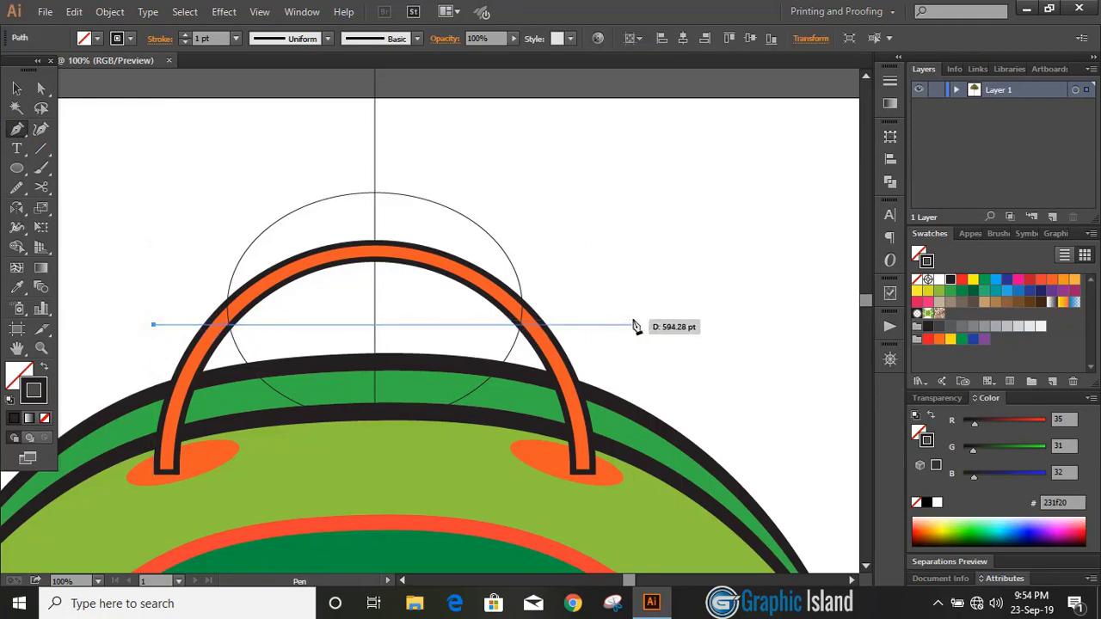
click(634, 326)
click(17, 88)
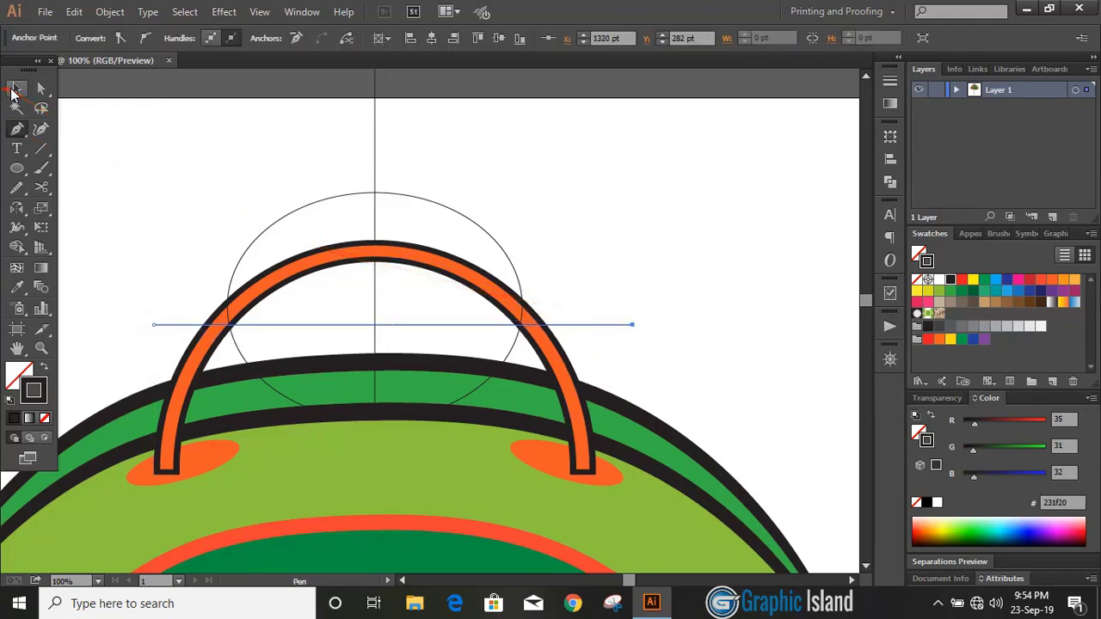
click(243, 182)
Stretch the ellipse downward until its centre lies on the horizontal line.
key(ctrl+plus)
click(342, 480)
drag(344, 482, 346, 499)
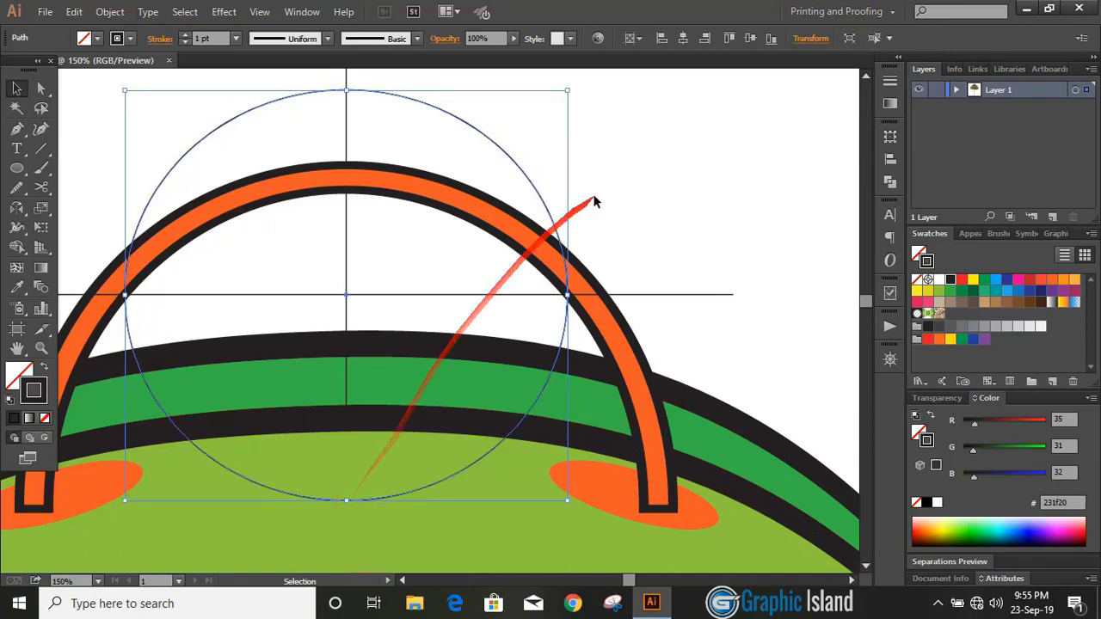
click(593, 197)
Split the ellipse along the horizontal line with the Shape Builder tool, filling its upper half with medium green.
click(450, 294)
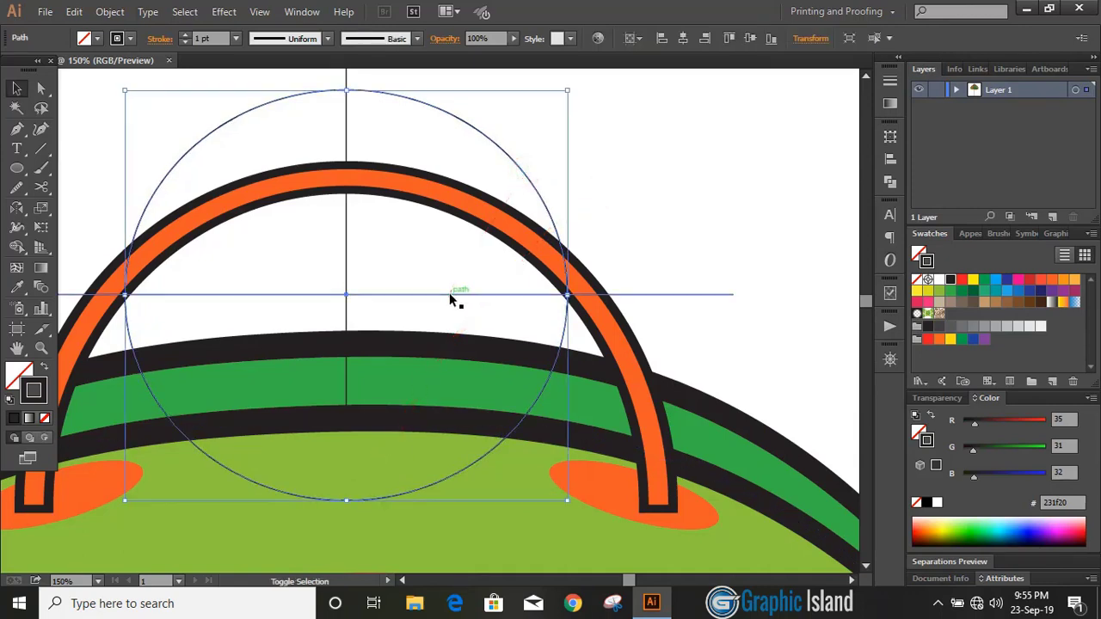
click(13, 248)
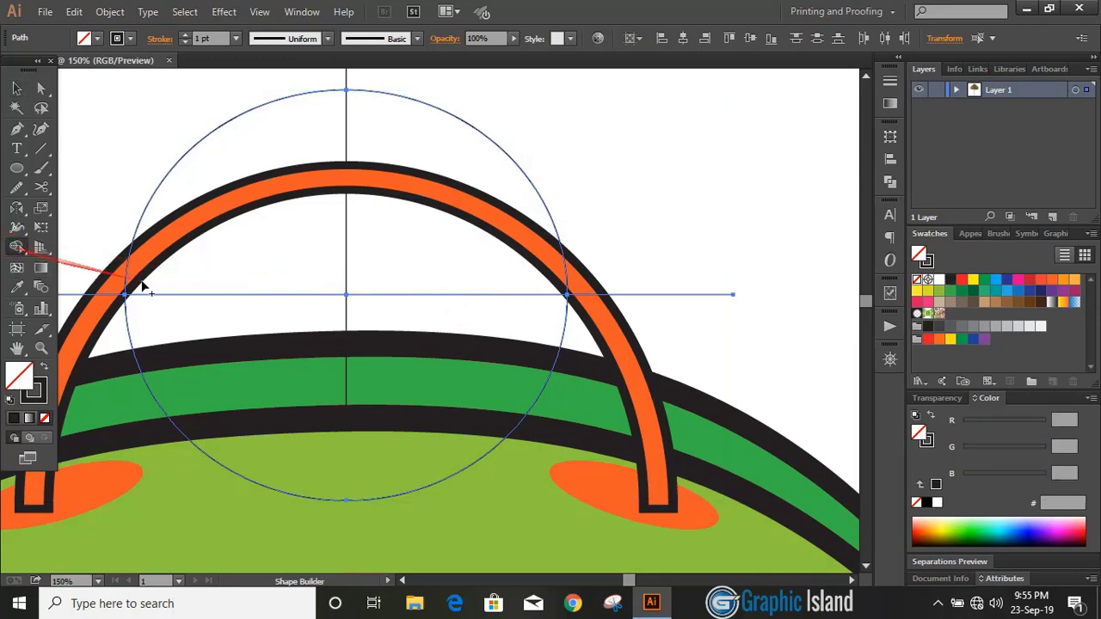
click(950, 291)
click(467, 246)
click(14, 88)
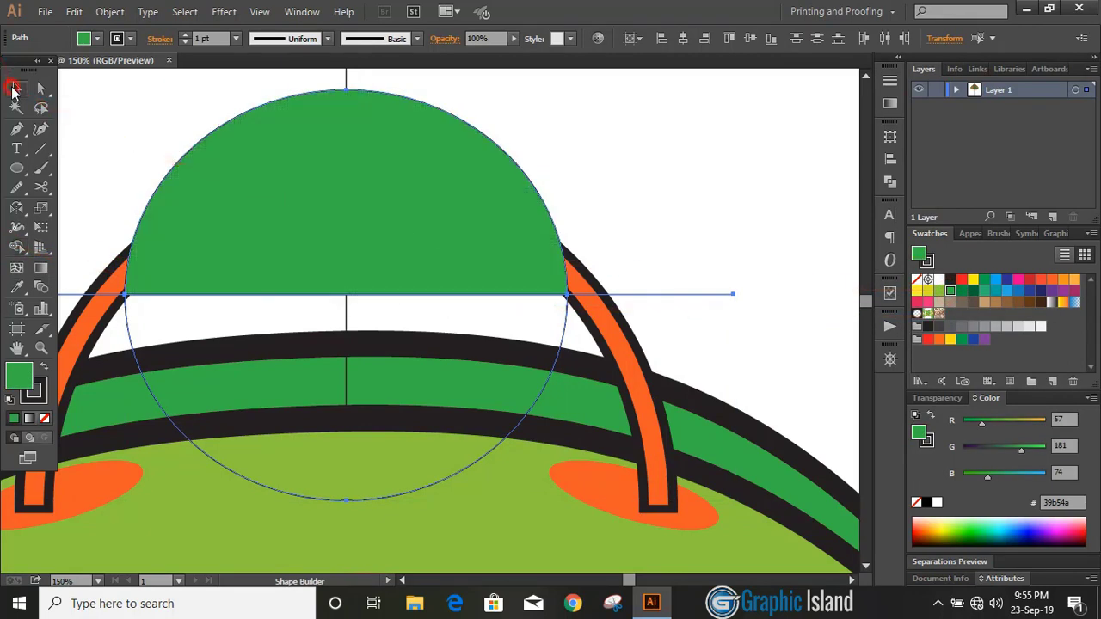
click(103, 146)
Delete the ellipse's unfilled lower half and the leftover horizontal line segments on both sides.
click(127, 324)
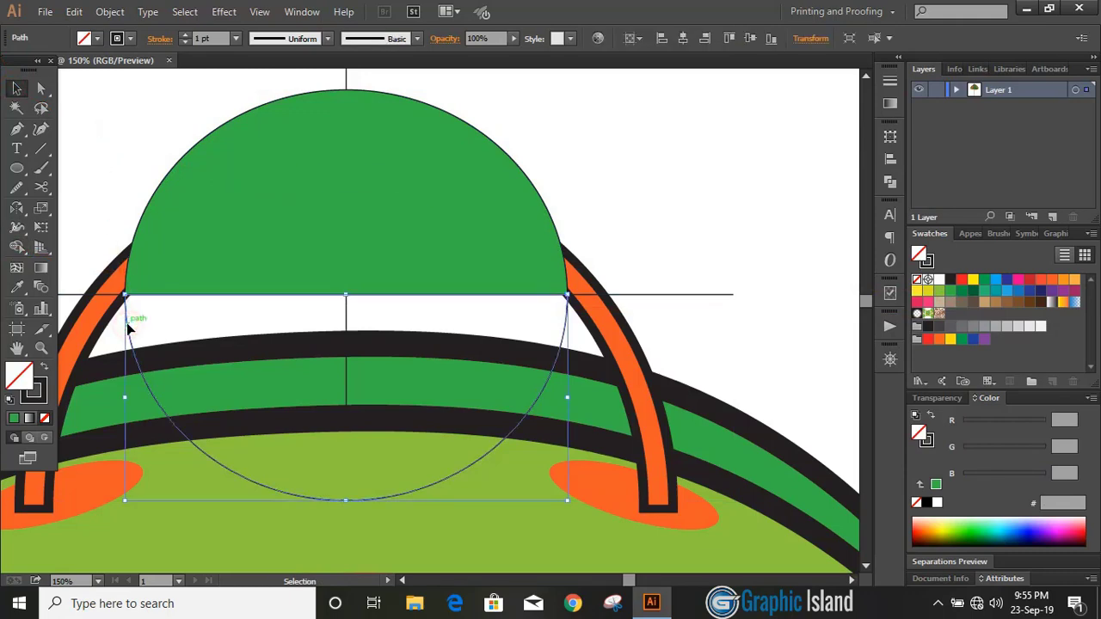
key(Delete)
click(662, 295)
key(Delete)
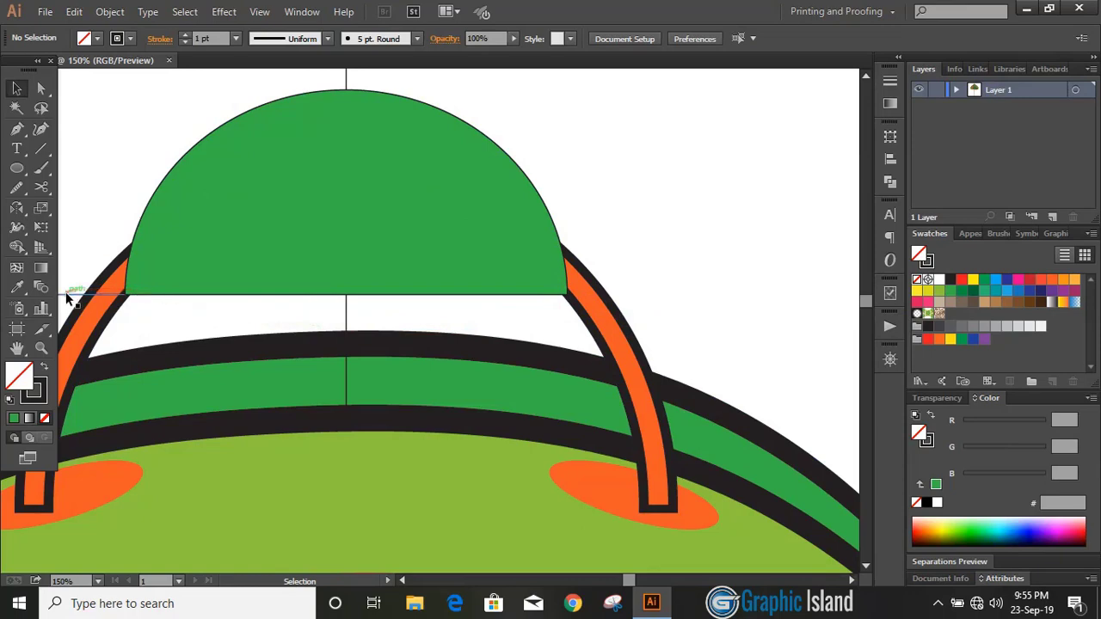
click(65, 292)
key(Delete)
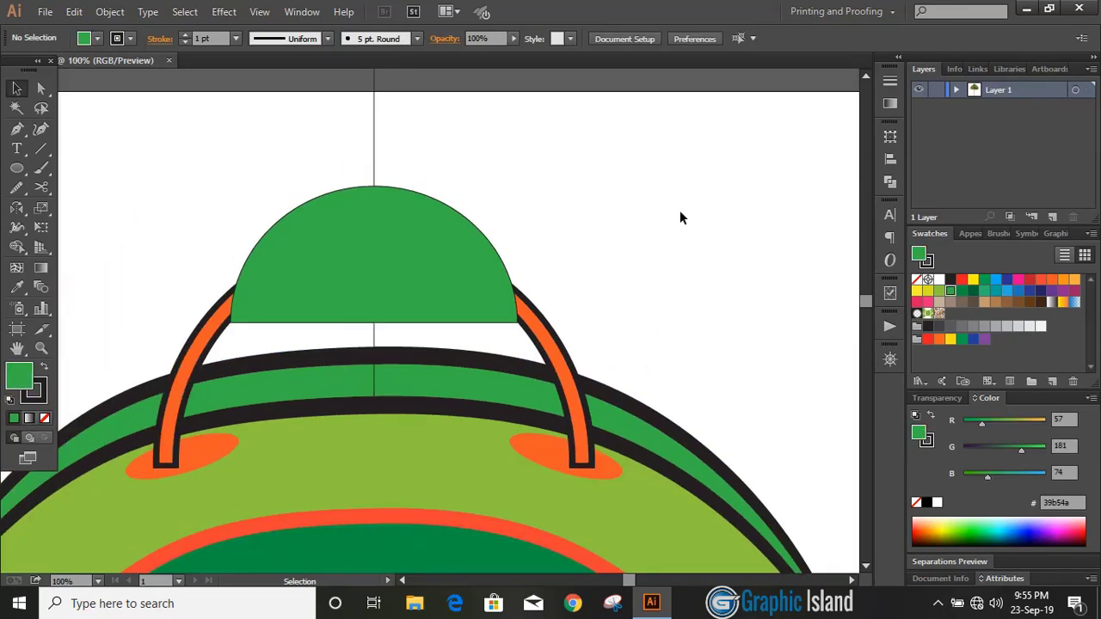
Paste a copy of the green half-ellipse in place and fill the copy with dark red.
click(392, 252)
click(74, 12)
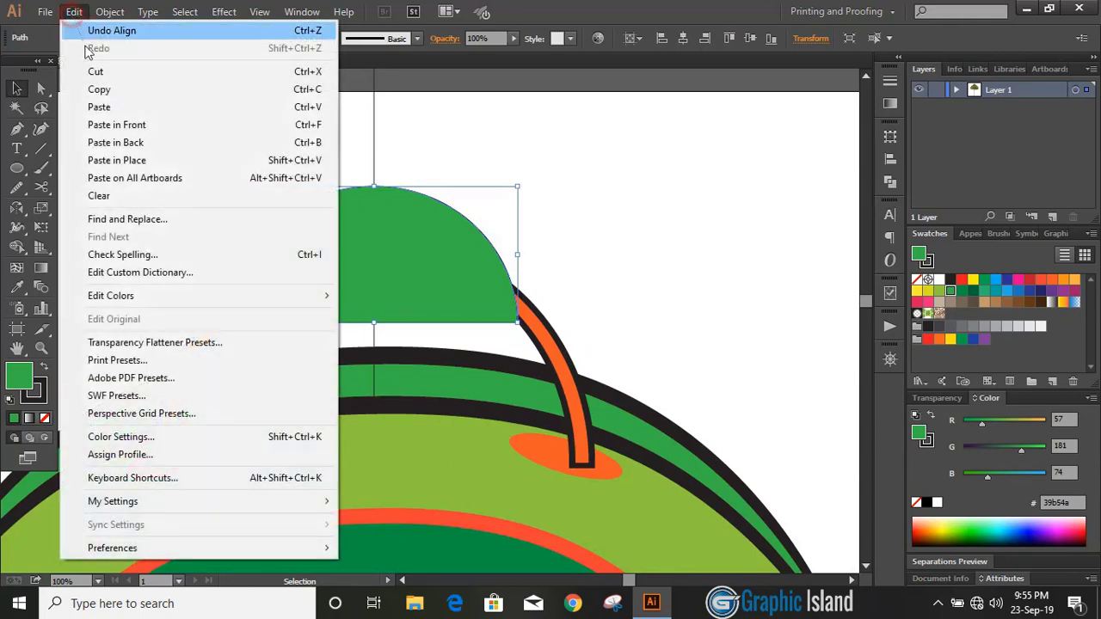
click(97, 89)
click(74, 14)
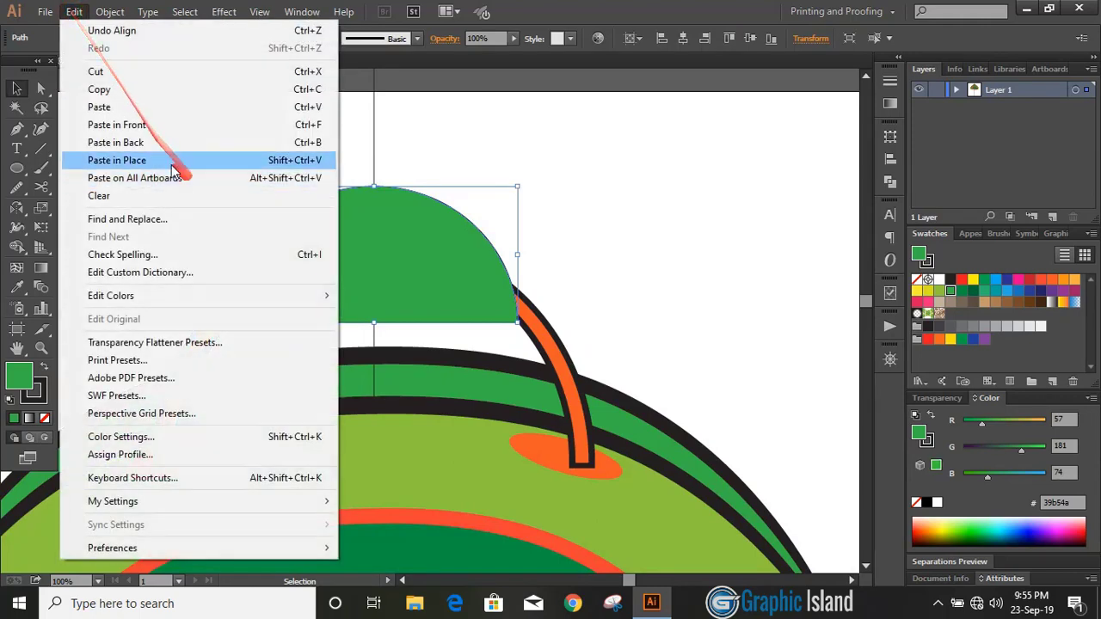
click(167, 160)
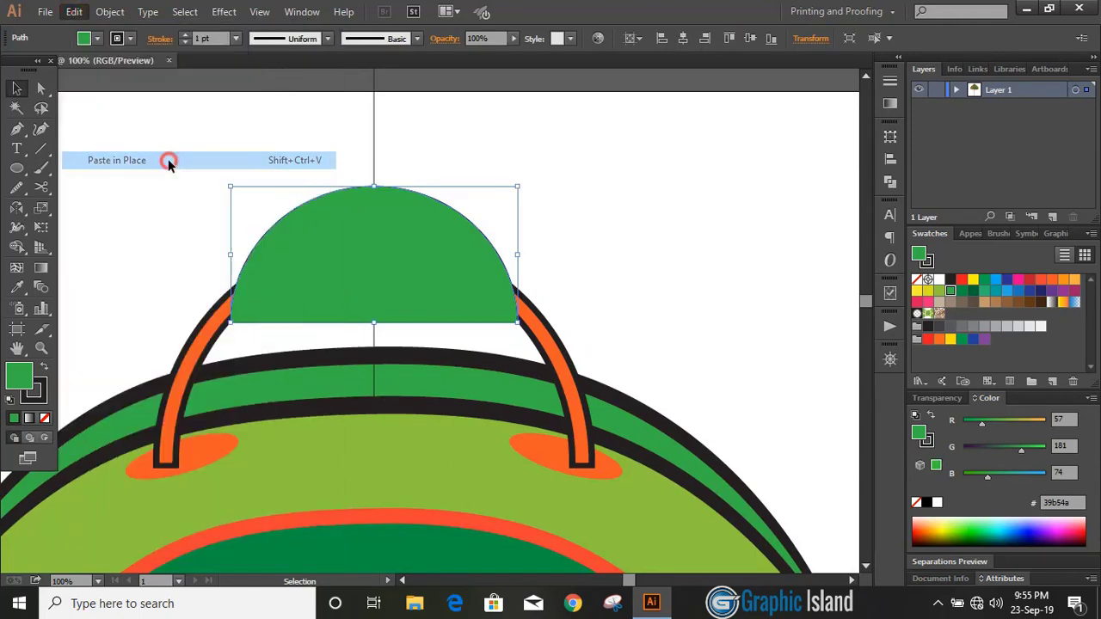
click(1026, 282)
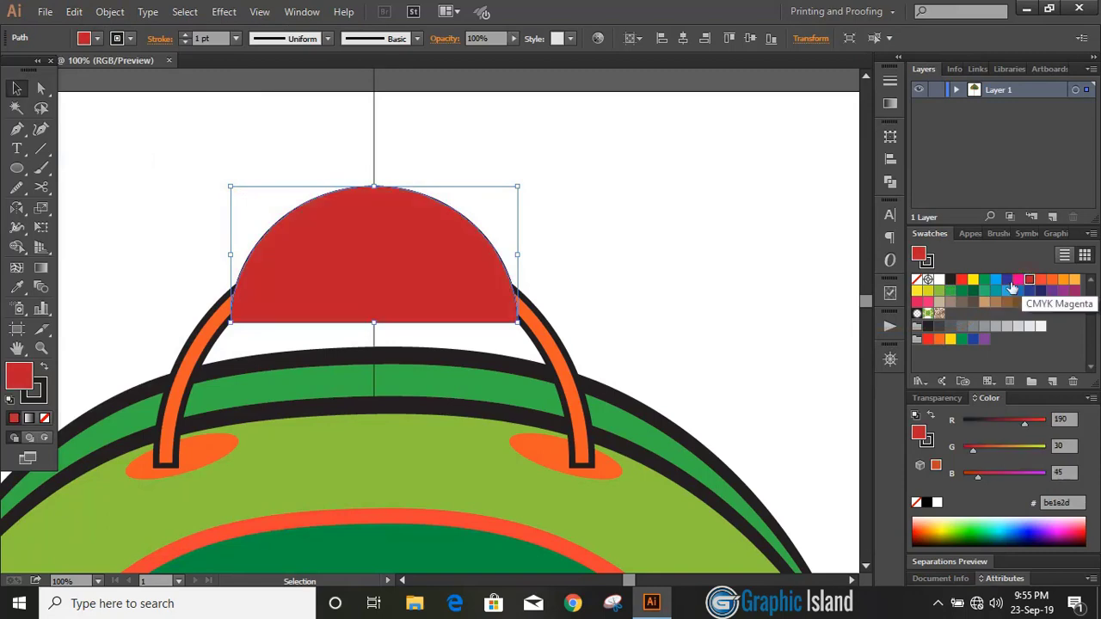
Send the red half-ellipse to the back and nudge it up to form a rim above the green one.
right_click(433, 265)
mouse_move(507, 497)
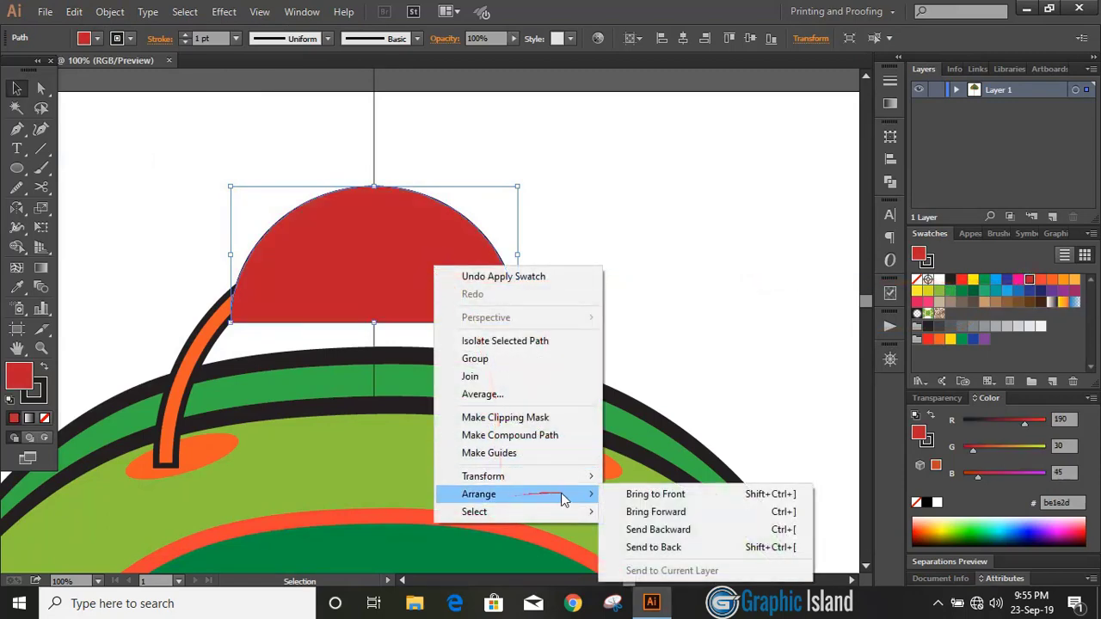
click(641, 546)
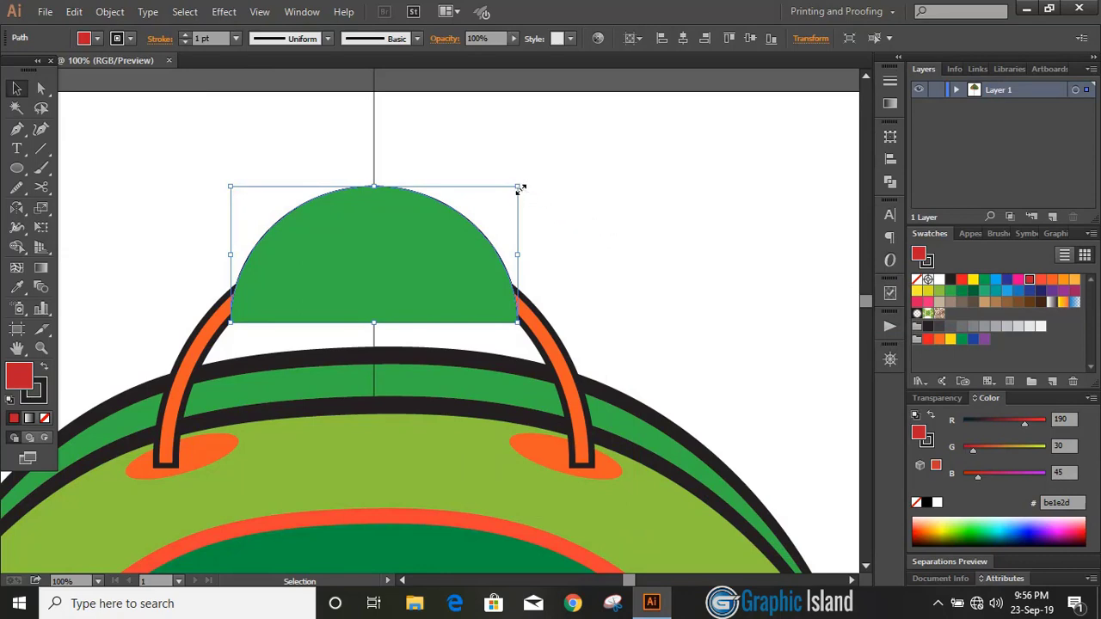
key(Up)
key(Up)
key(Up)
key(Up)
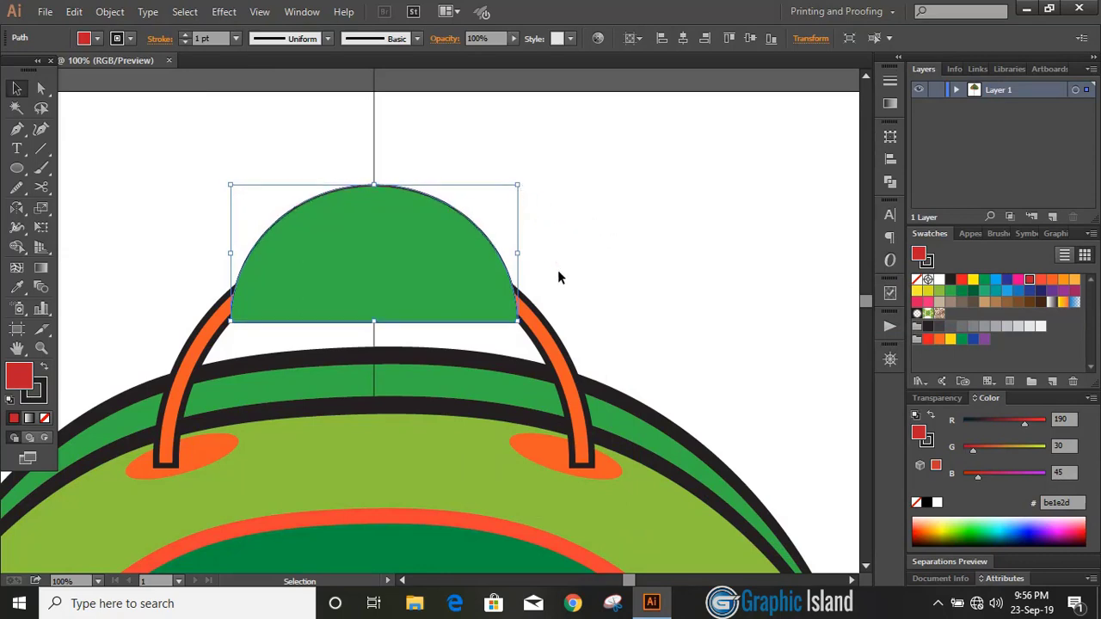
key(Up)
key(Up)
key(Up)
key(Up)
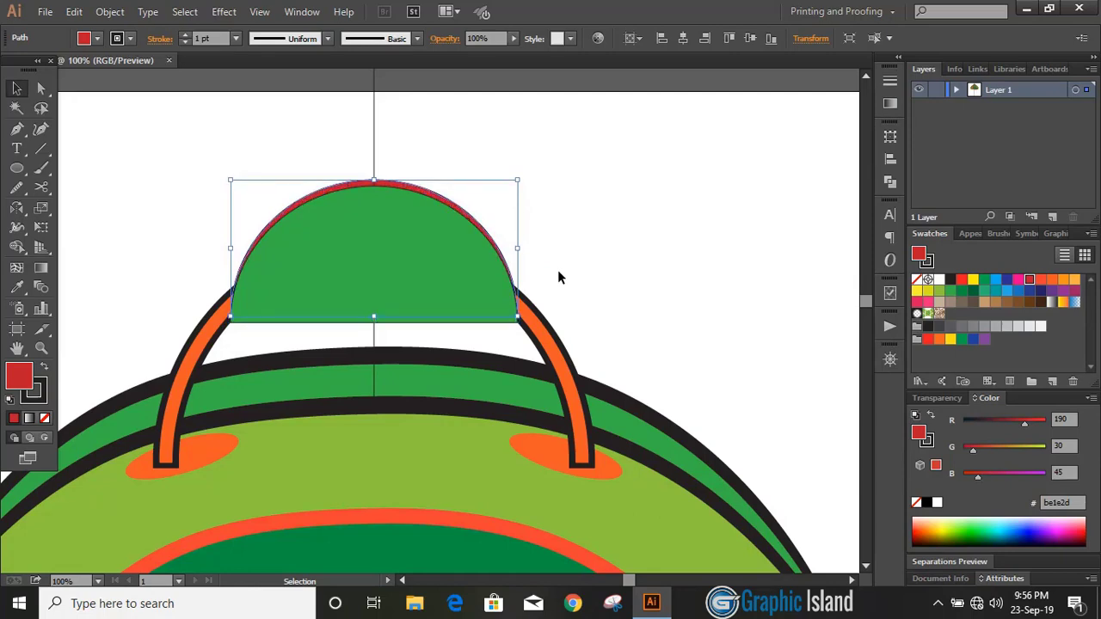
Widen the red half-ellipse slightly on both sides and nudge it down until its top meets the green one's top.
drag(230, 248, 221, 249)
drag(518, 248, 524, 246)
key(Down)
key(Down)
key(Down)
key(Down)
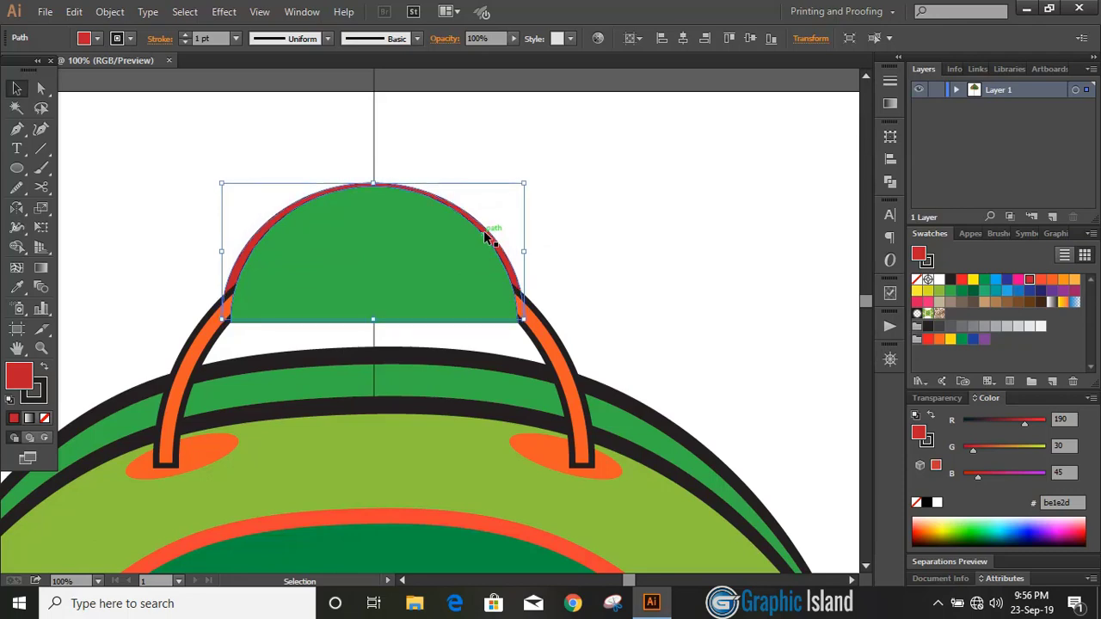
key(Down)
key(Down)
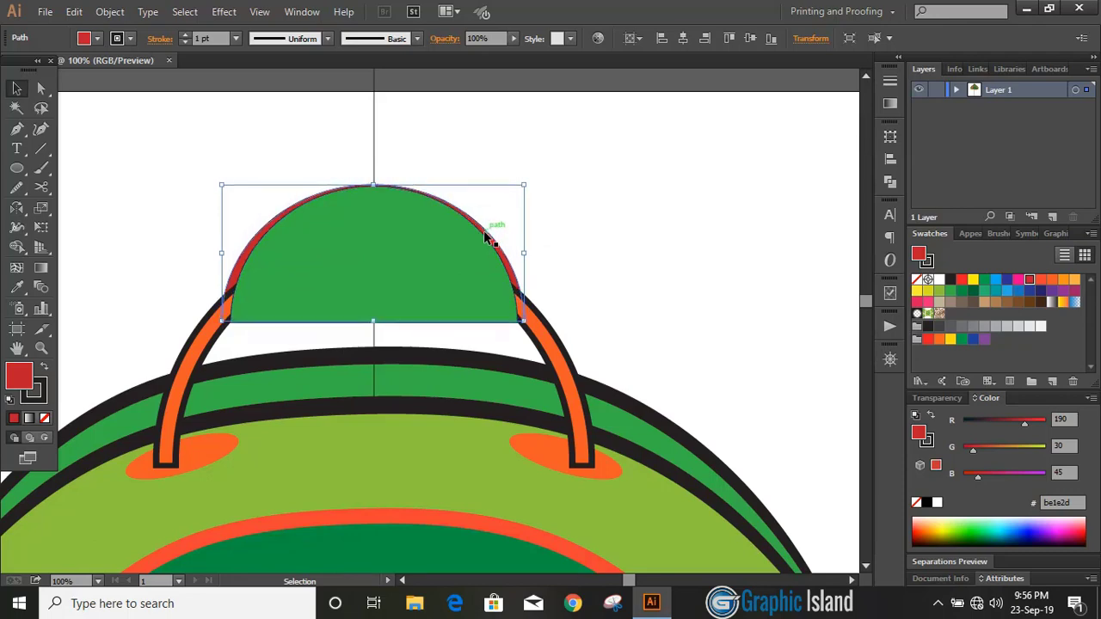
click(505, 345)
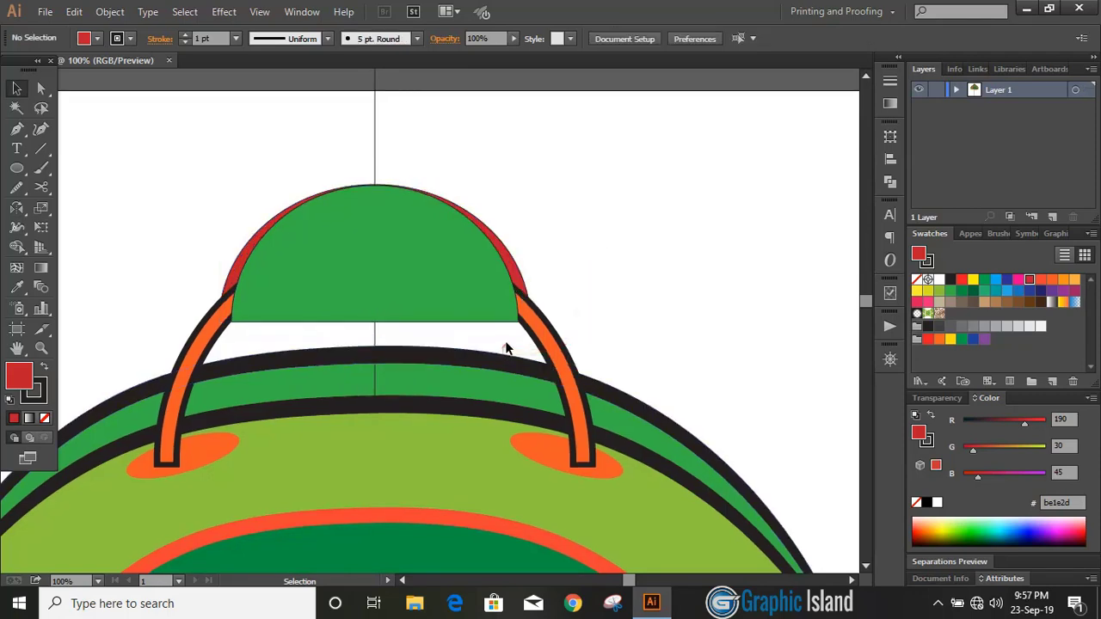
Duplicate the orange handle strap in its original position and scale the copy down evenly about its centre to form an inner strap.
drag(580, 359, 580, 360)
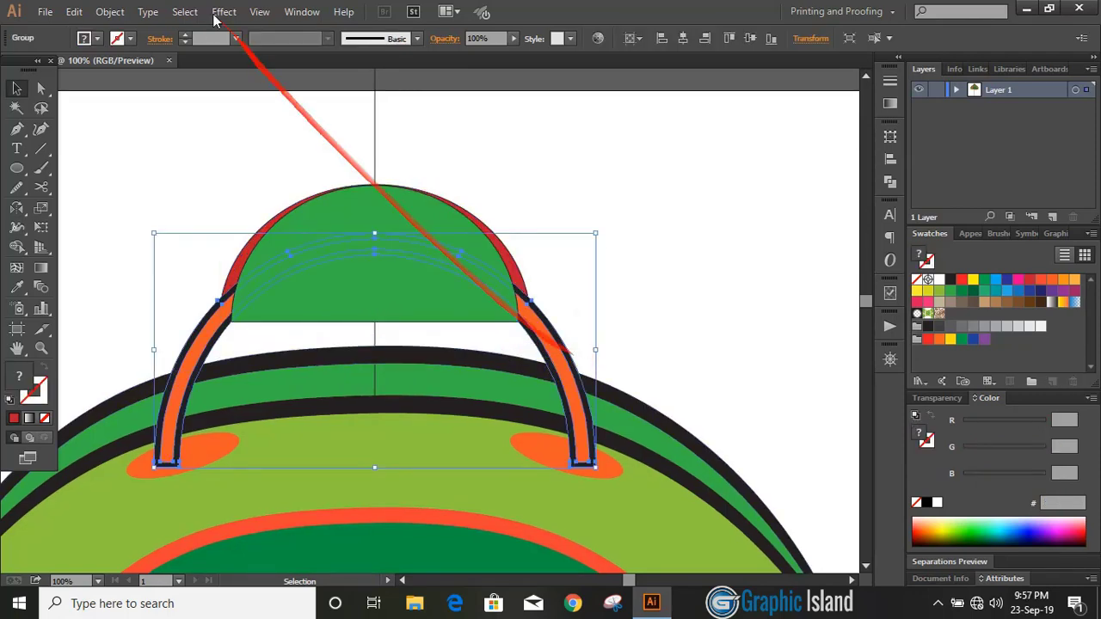
click(74, 11)
click(96, 90)
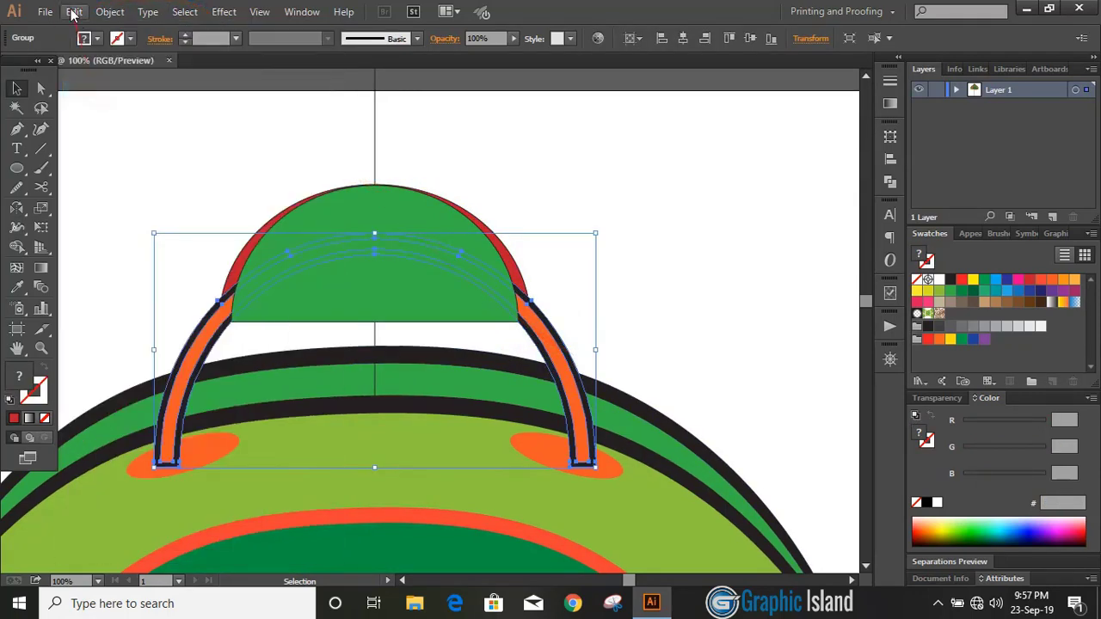
click(74, 11)
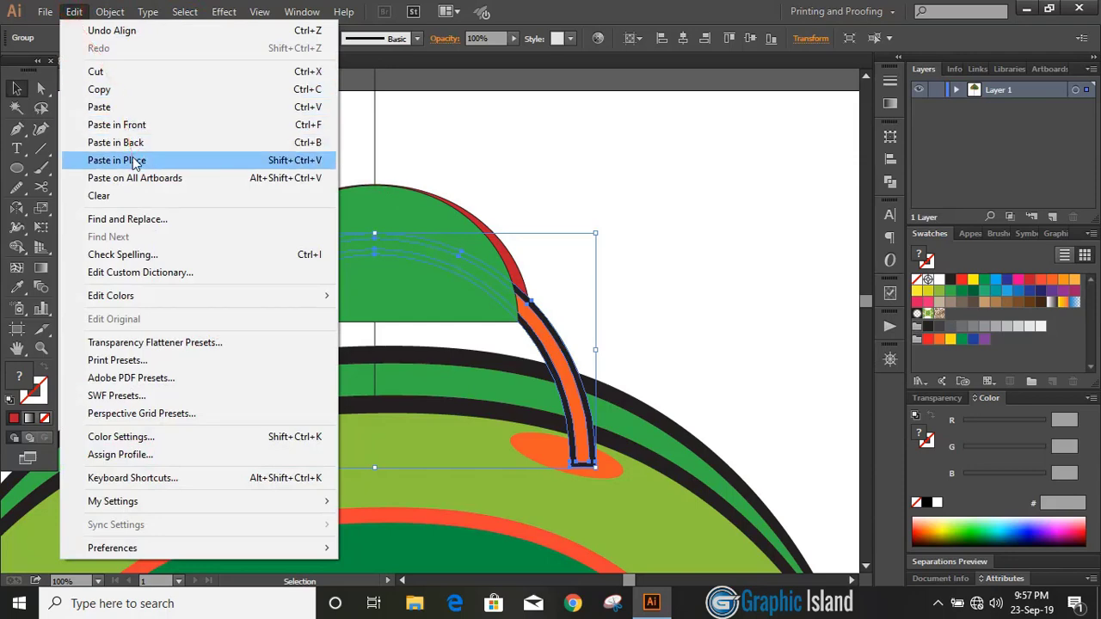
click(135, 142)
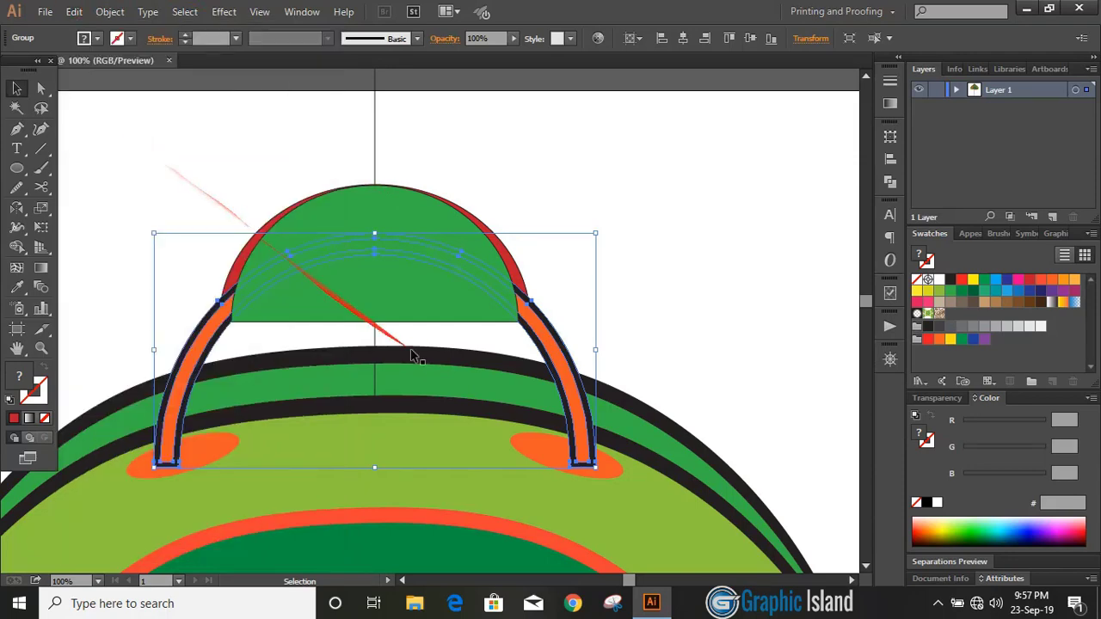
drag(595, 234, 582, 254)
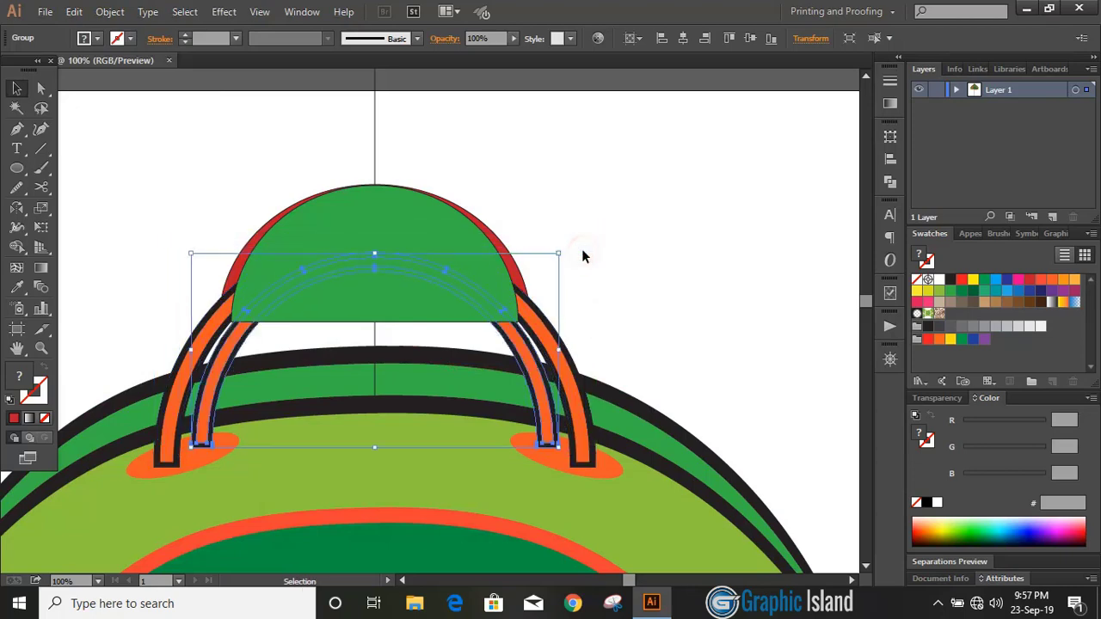
Send the smaller inner strap to the back, behind the bag and the other handle parts.
right_click(527, 357)
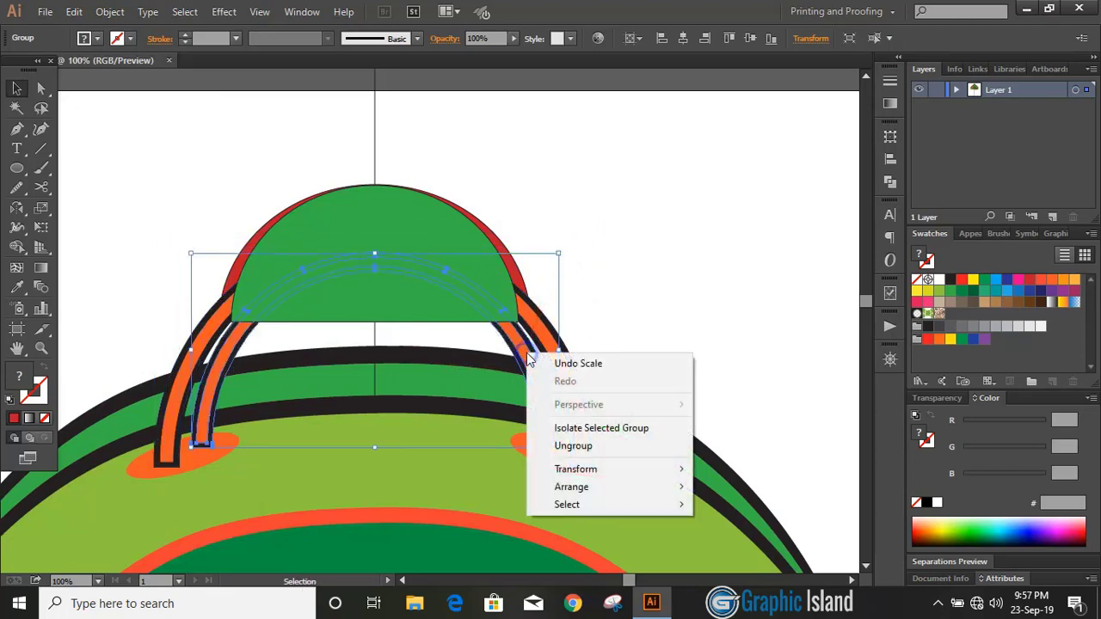
mouse_move(643, 489)
click(738, 544)
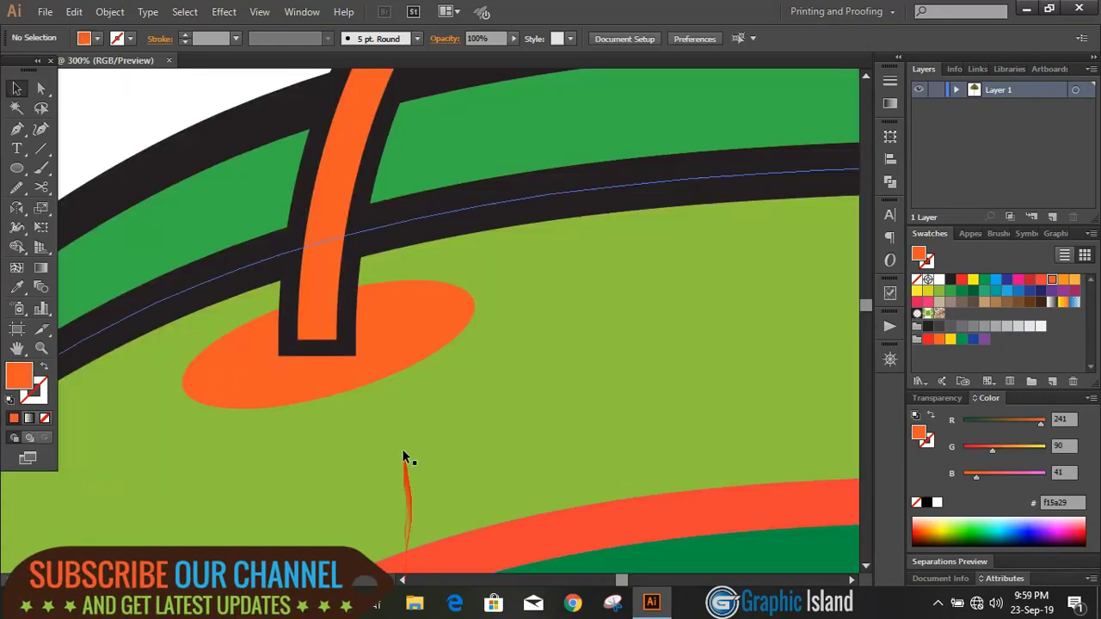
Duplicate the left orange ellipse upward over the strap's end and use Shape Builder to remove the strap's square end below the copy.
drag(387, 368, 372, 317)
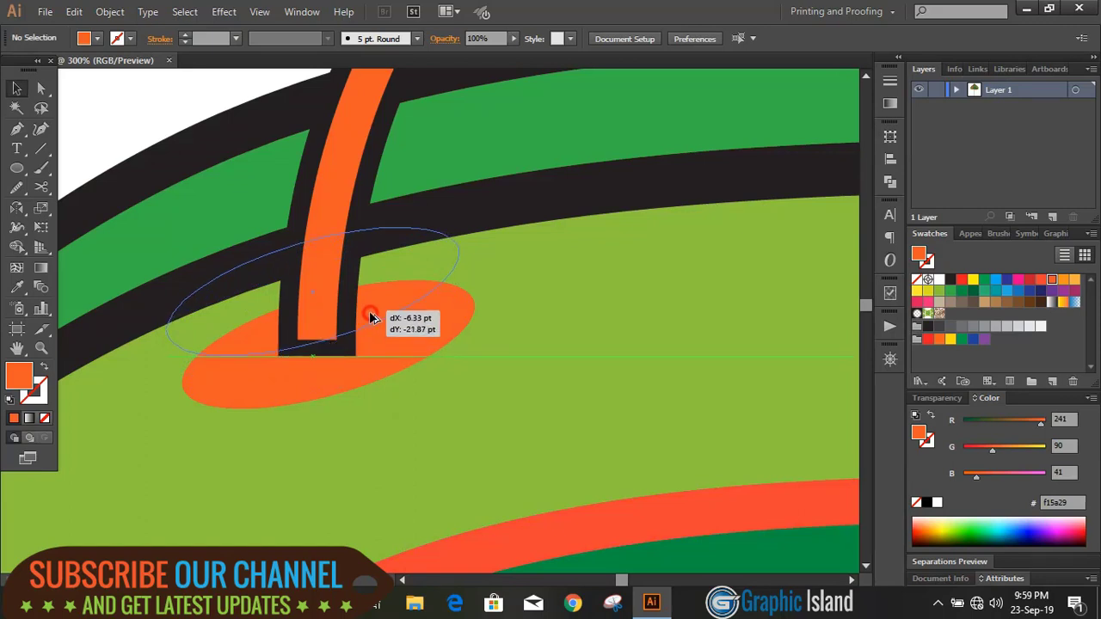
drag(369, 310, 367, 303)
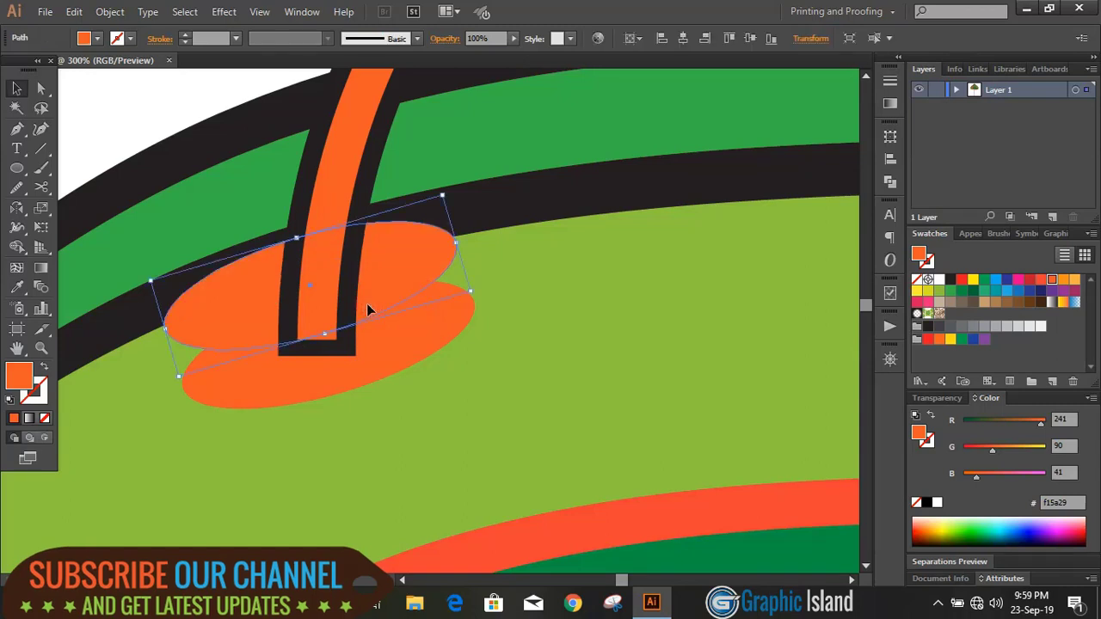
shift+click(342, 307)
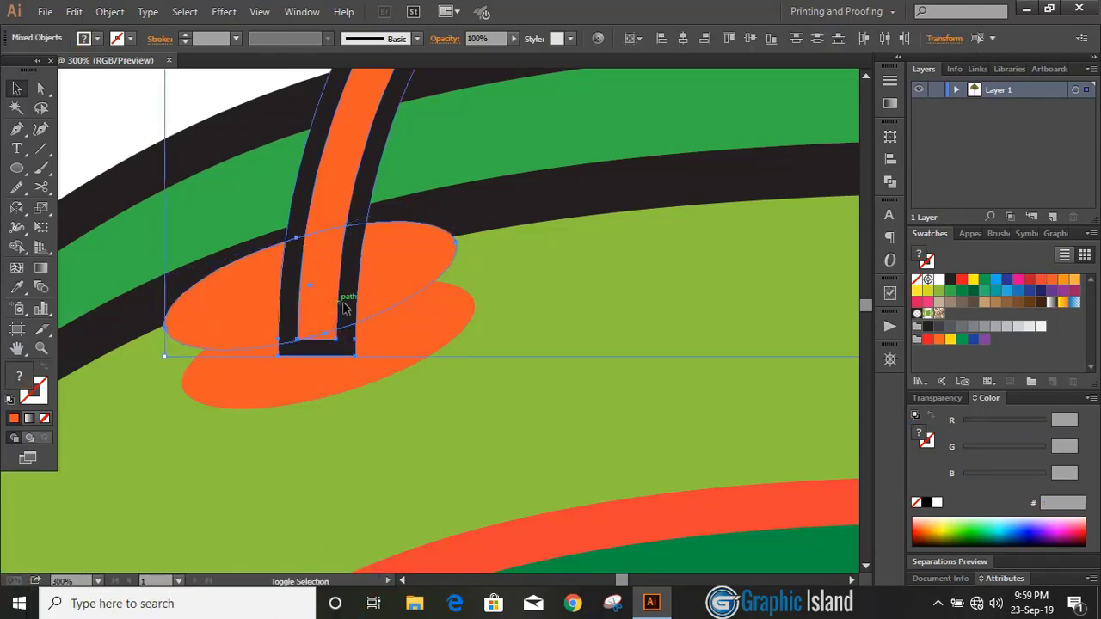
shift+click(344, 308)
shift+click(345, 308)
click(18, 248)
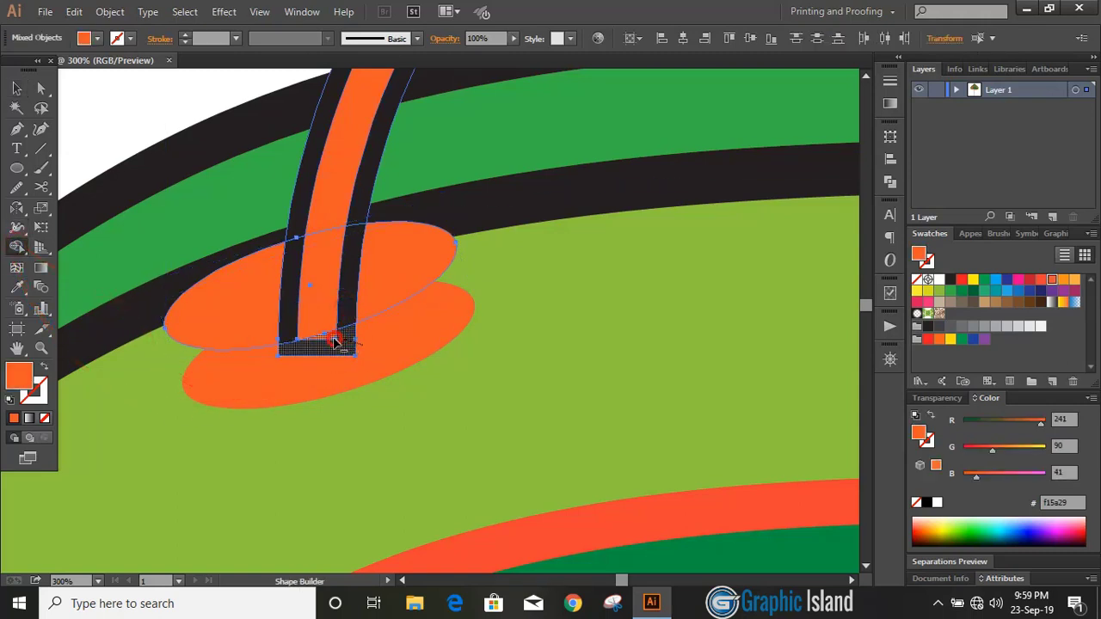
drag(335, 341, 268, 374)
click(18, 88)
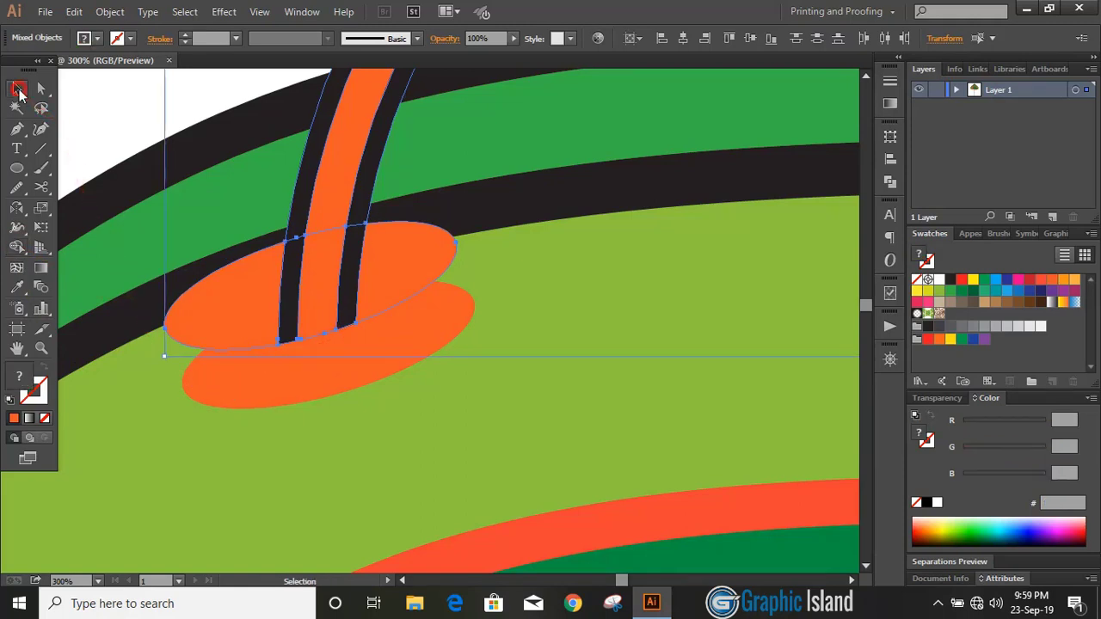
click(139, 129)
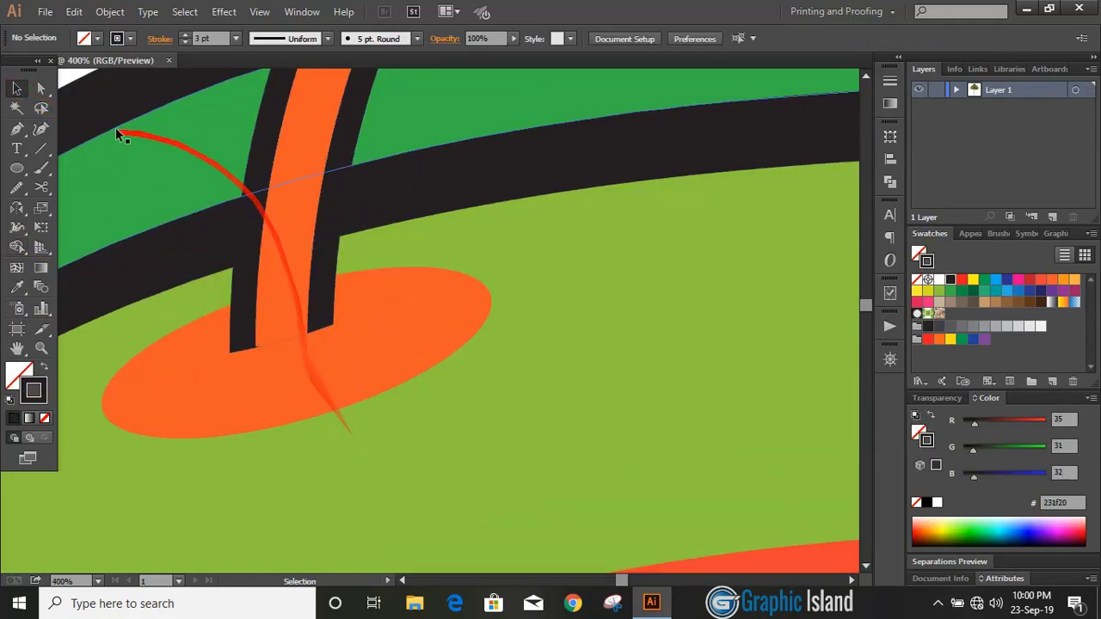
Draw a thin tilted ellipse without fill and with a 1 pt black stroke around the left strap's trimmed end.
key(l)
mouse_move(227, 350)
mouse_down()
mouse_move(348, 359)
mouse_move(356, 351)
mouse_move(292, 329)
mouse_move(340, 316)
mouse_up()
click(17, 88)
key(ctrl+equal)
click(198, 358)
click(185, 42)
click(185, 42)
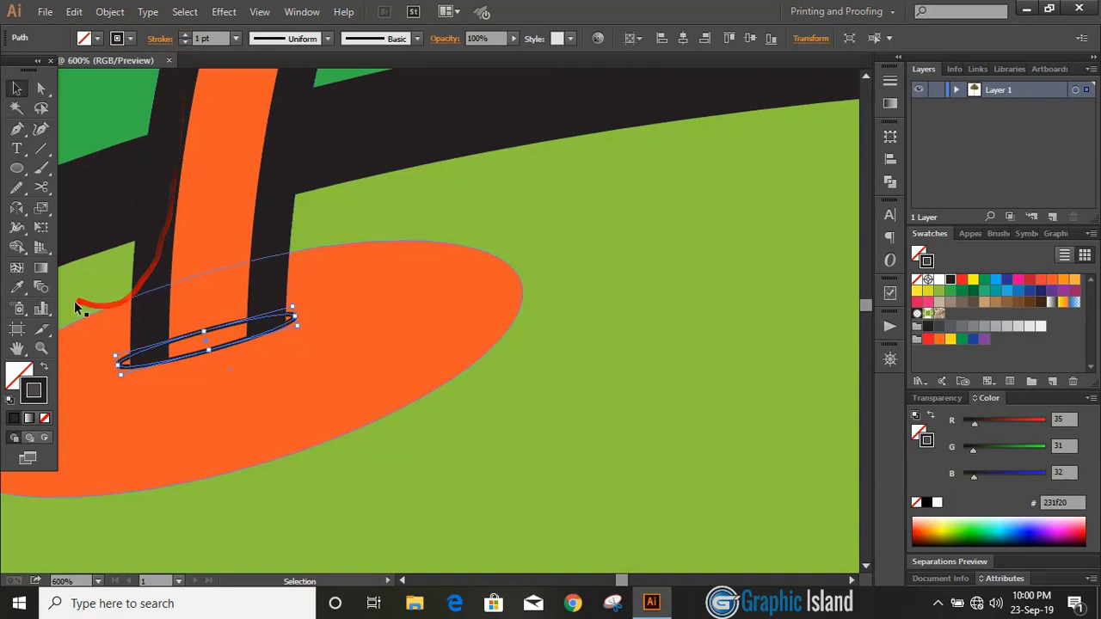
Cut the thin ellipse with Scissors near both edges of the strap and delete its upper arc.
click(41, 189)
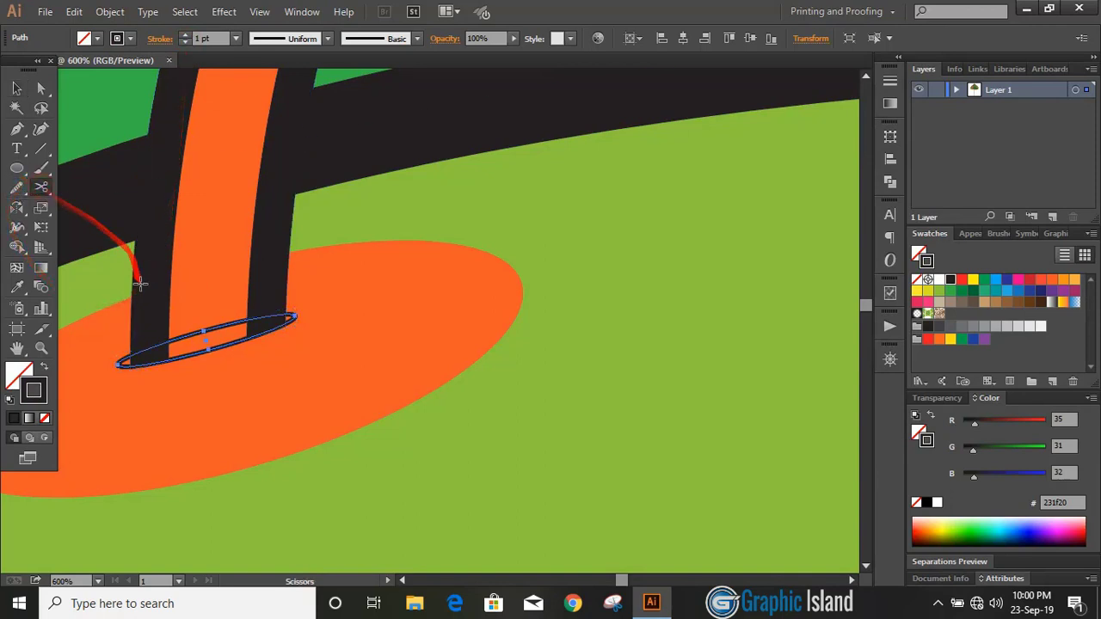
click(135, 351)
click(135, 351)
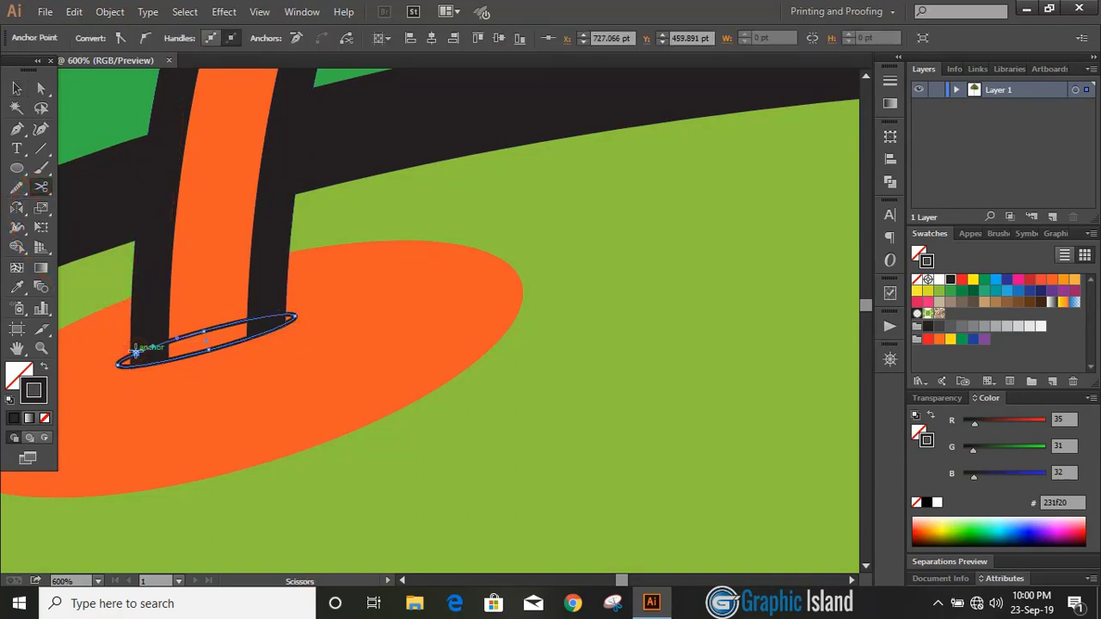
click(283, 313)
click(17, 88)
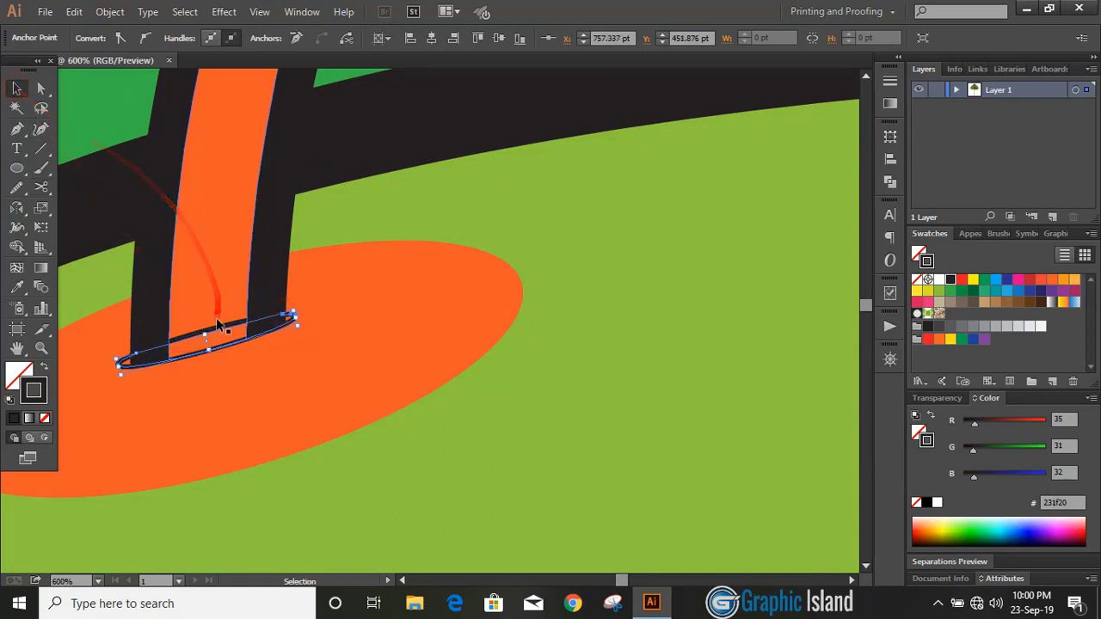
click(214, 326)
key(Delete)
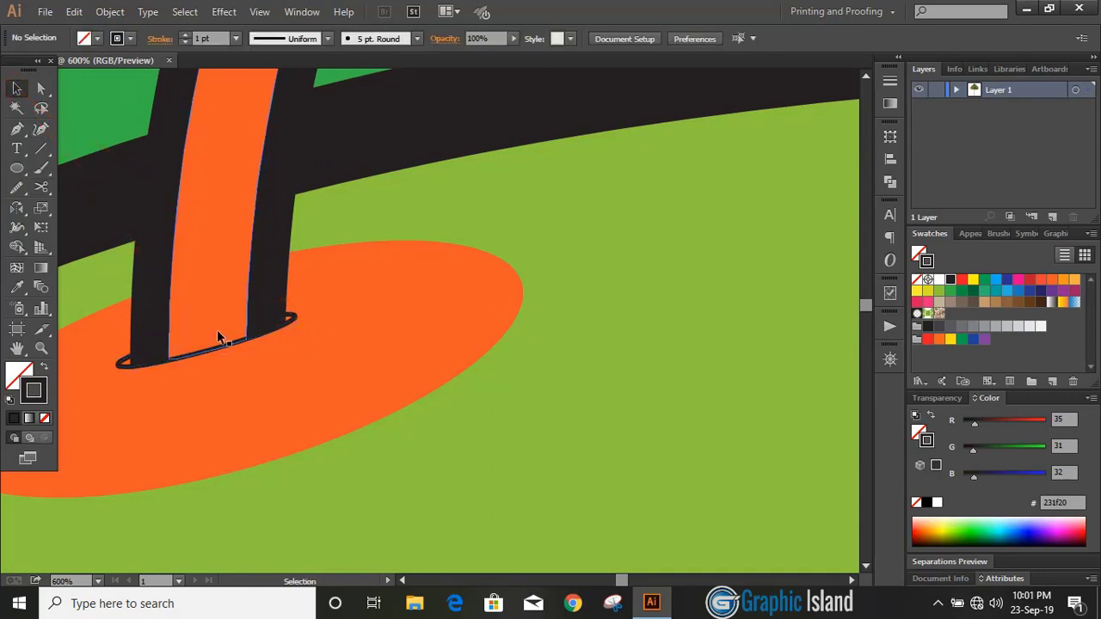
Increase the stroke weight of the remaining lower arc to 2 pt.
click(221, 350)
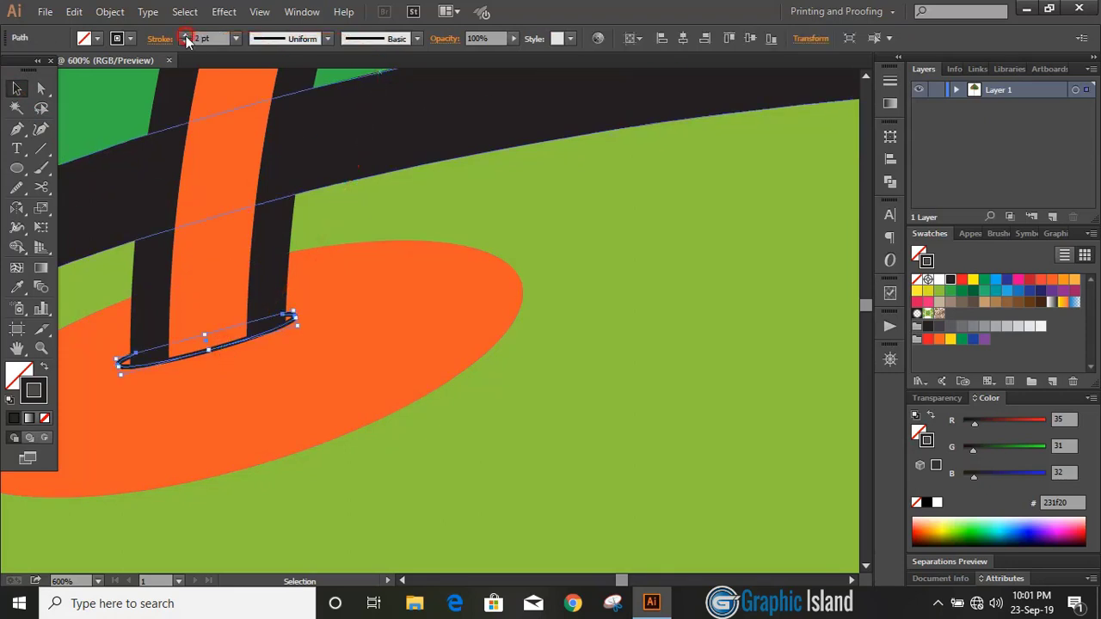
key(ctrl+minus)
key(ctrl+minus)
key(ctrl+minus)
Reflect a copy of the black end piece vertically across the centre line onto the right strap's end.
click(211, 343)
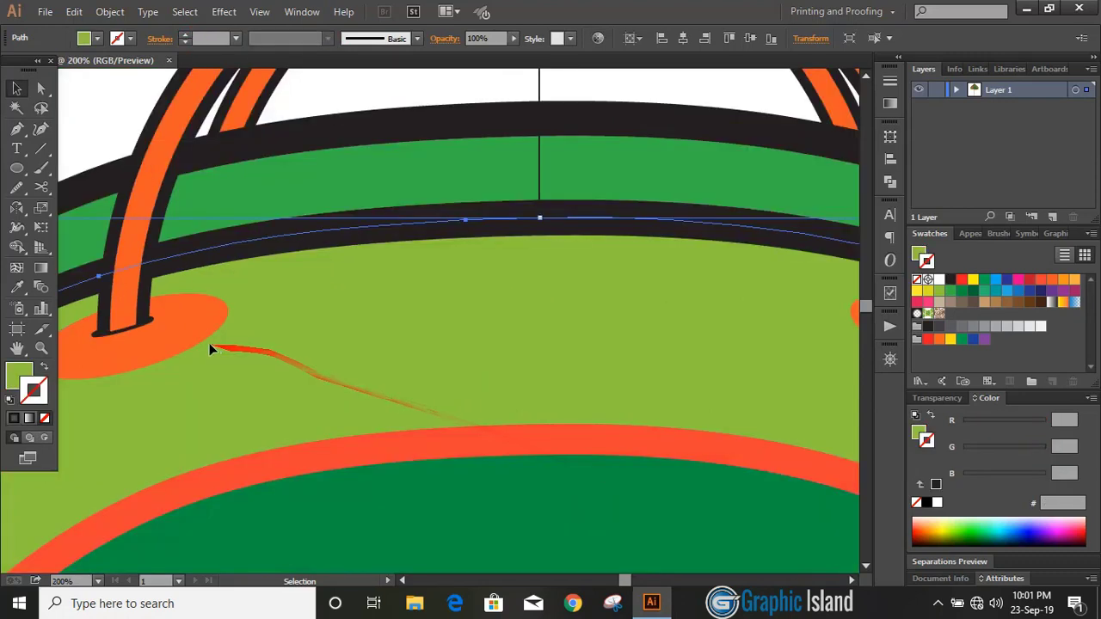
click(150, 324)
key(o)
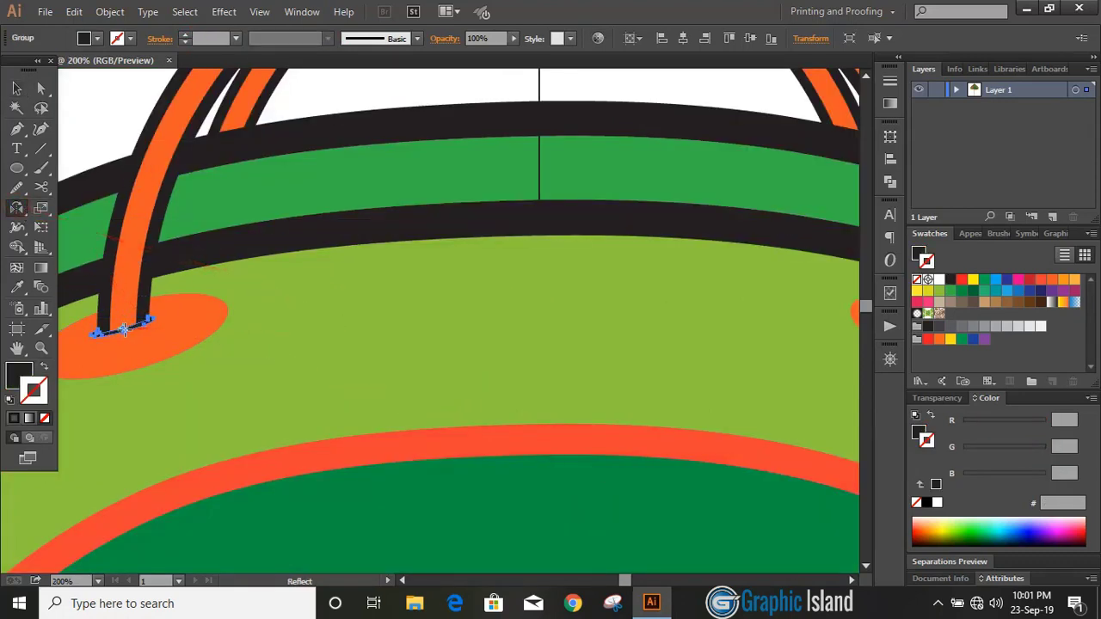
alt+click(542, 192)
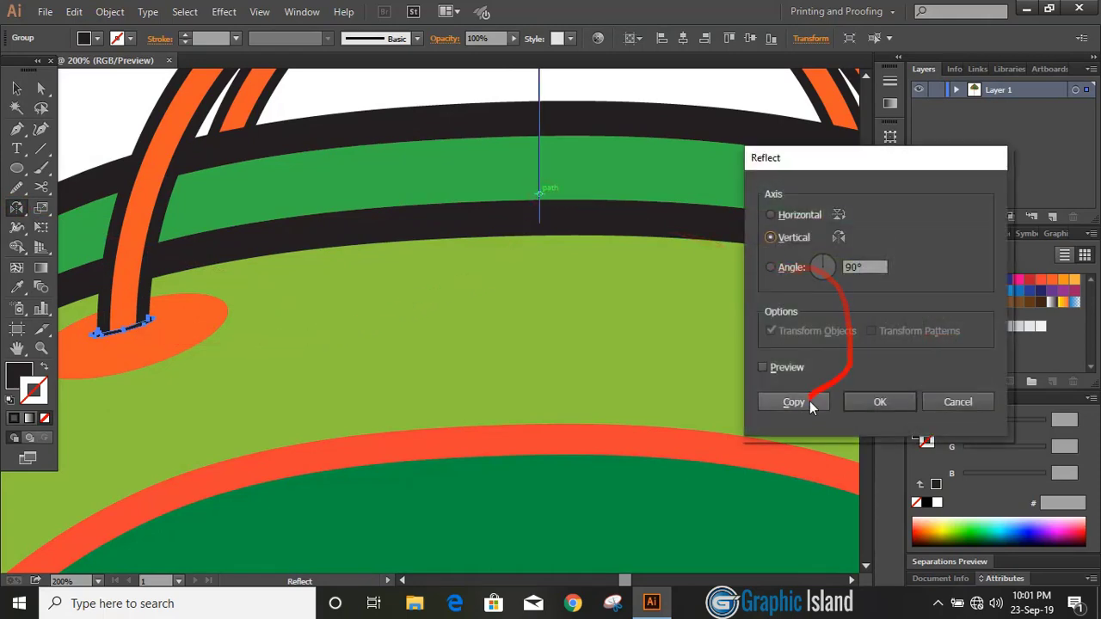
click(793, 403)
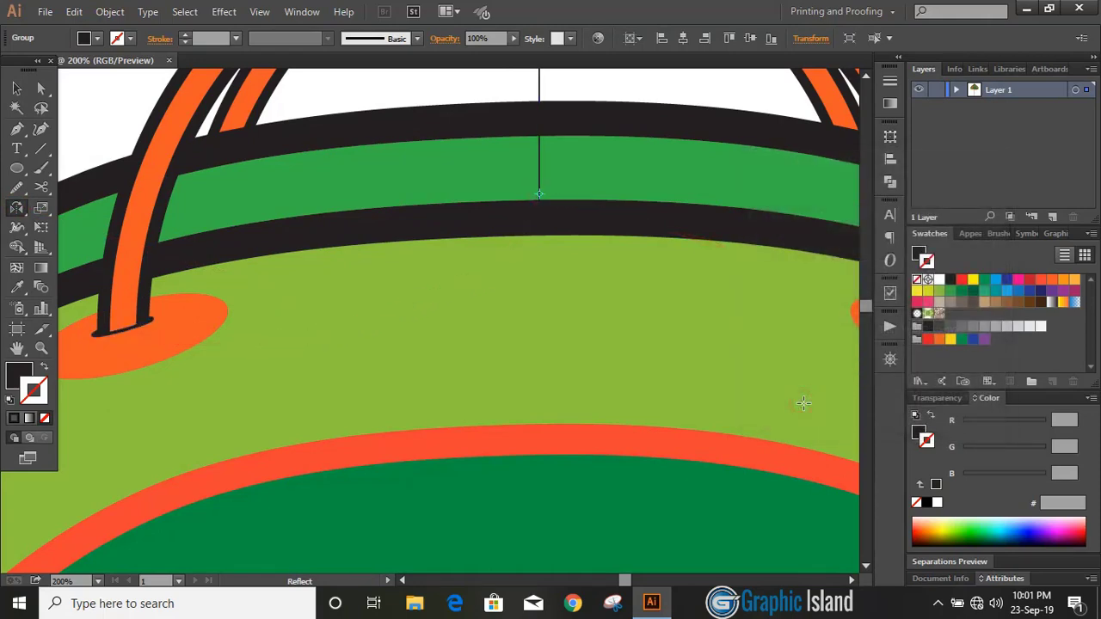
click(849, 581)
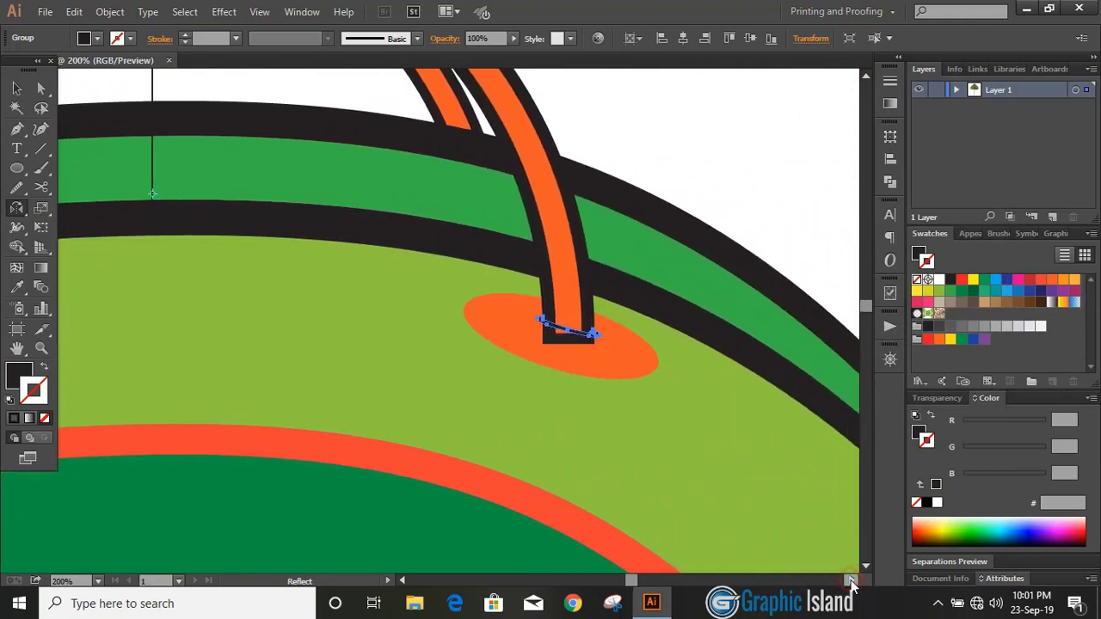
click(17, 87)
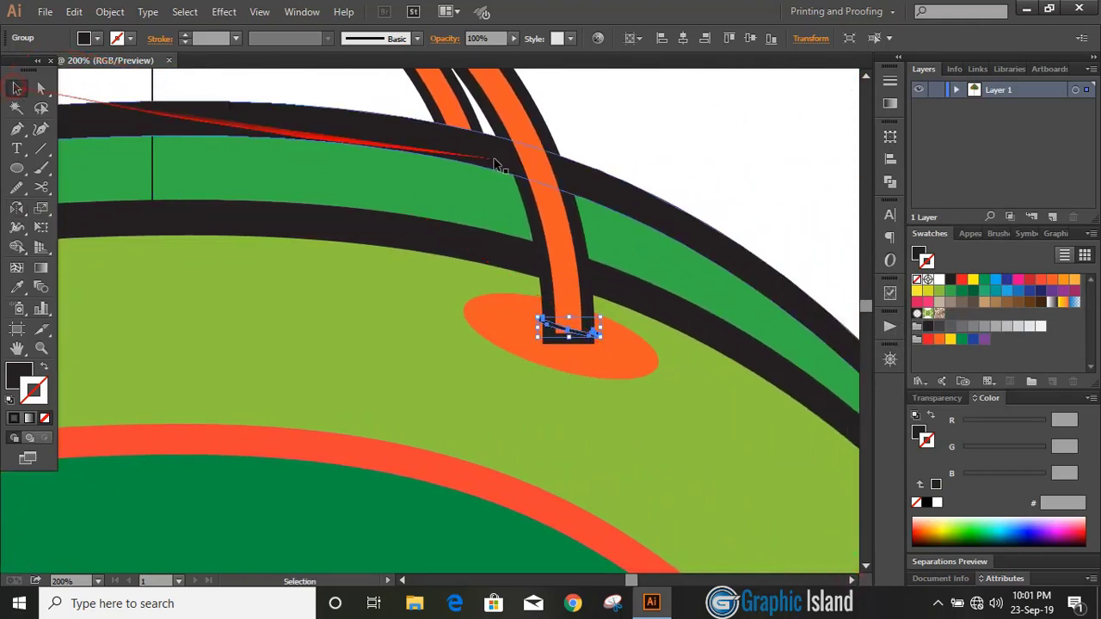
click(709, 182)
Trim off the right strap's square end below the mirrored black piece with Shape Builder.
key(a)
key(ctrl+equal)
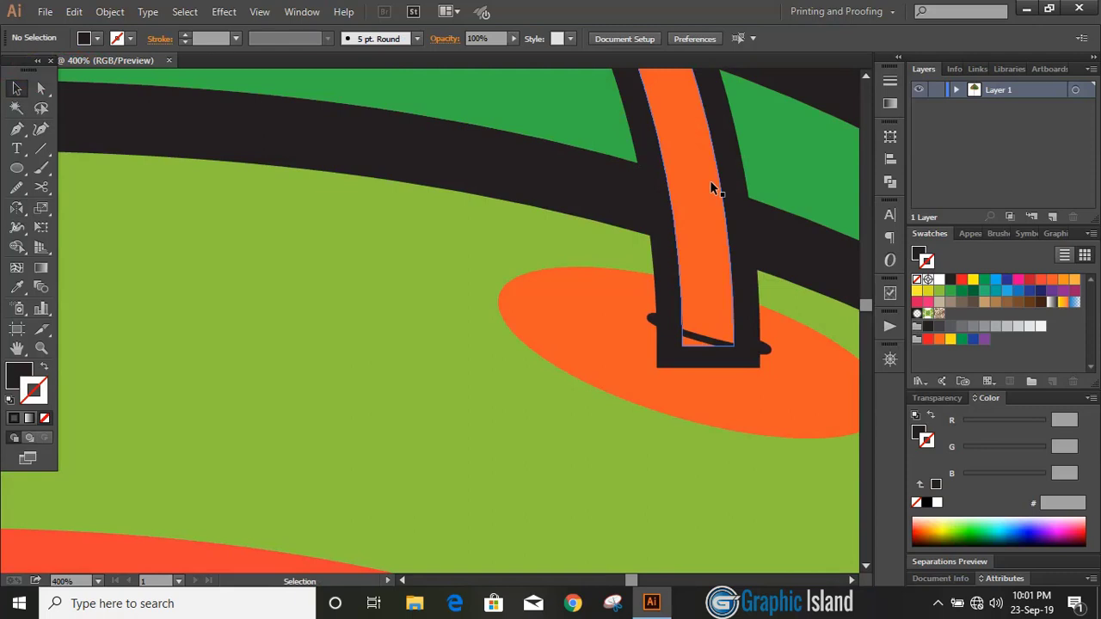
click(698, 335)
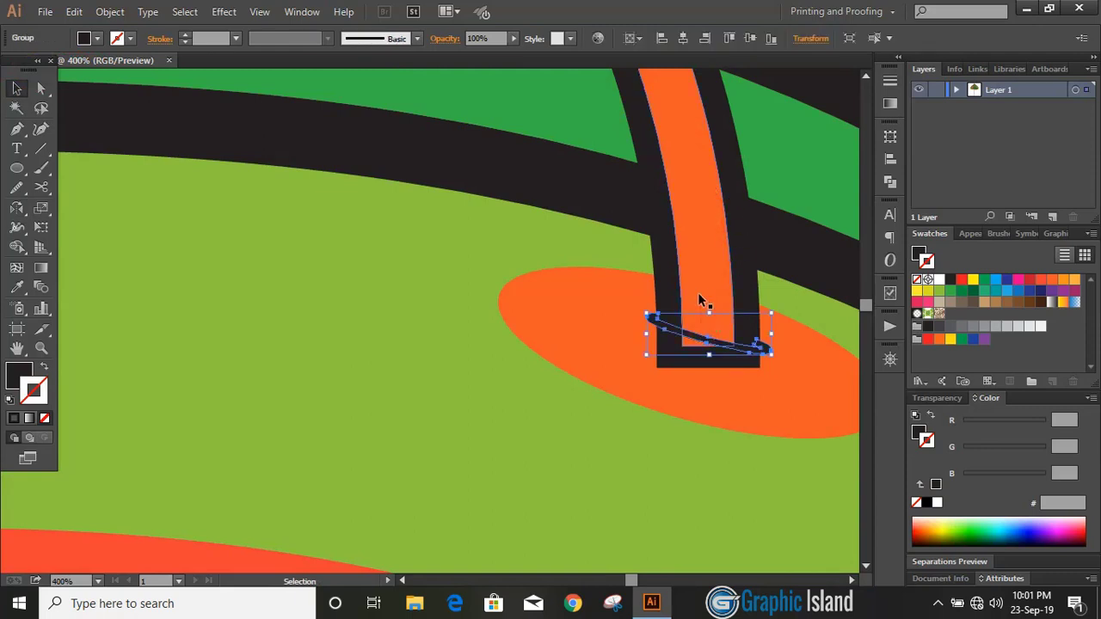
shift+click(667, 284)
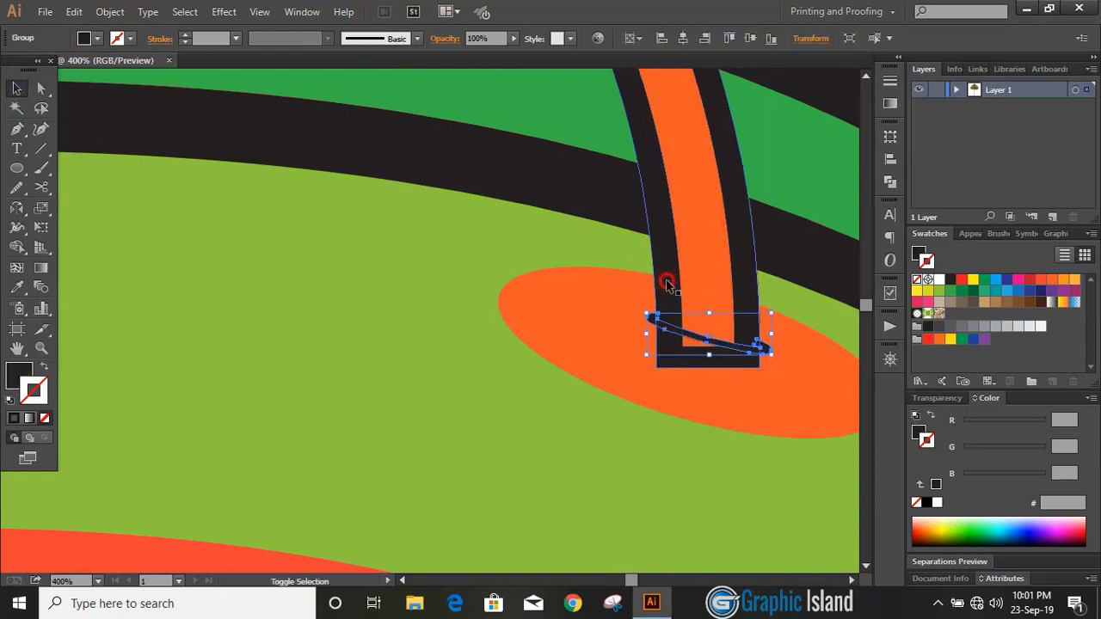
click(17, 246)
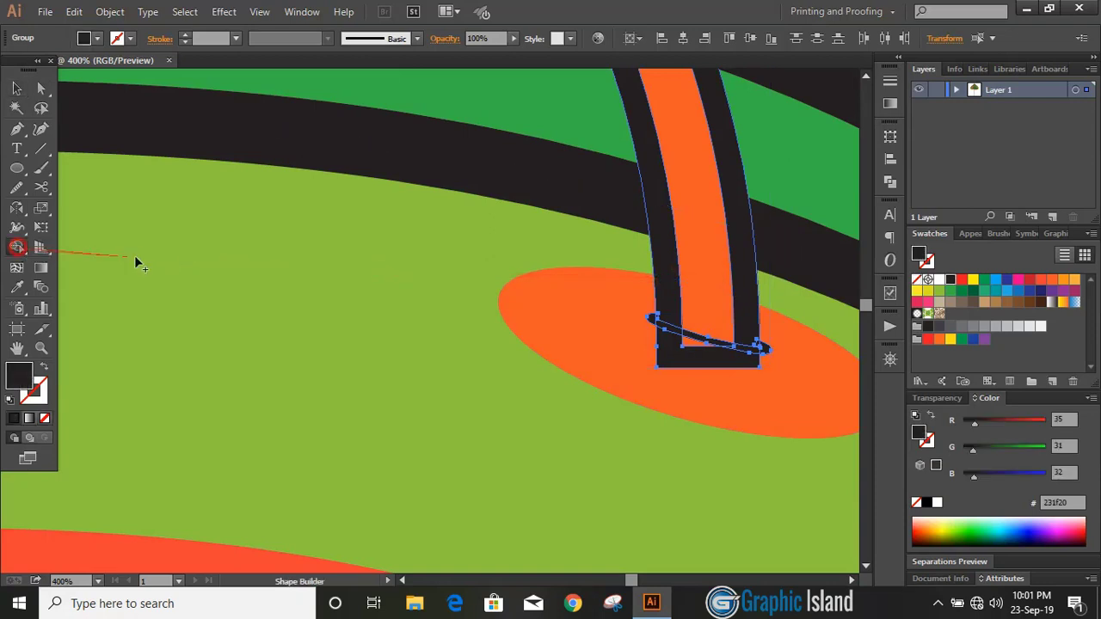
alt+click(688, 347)
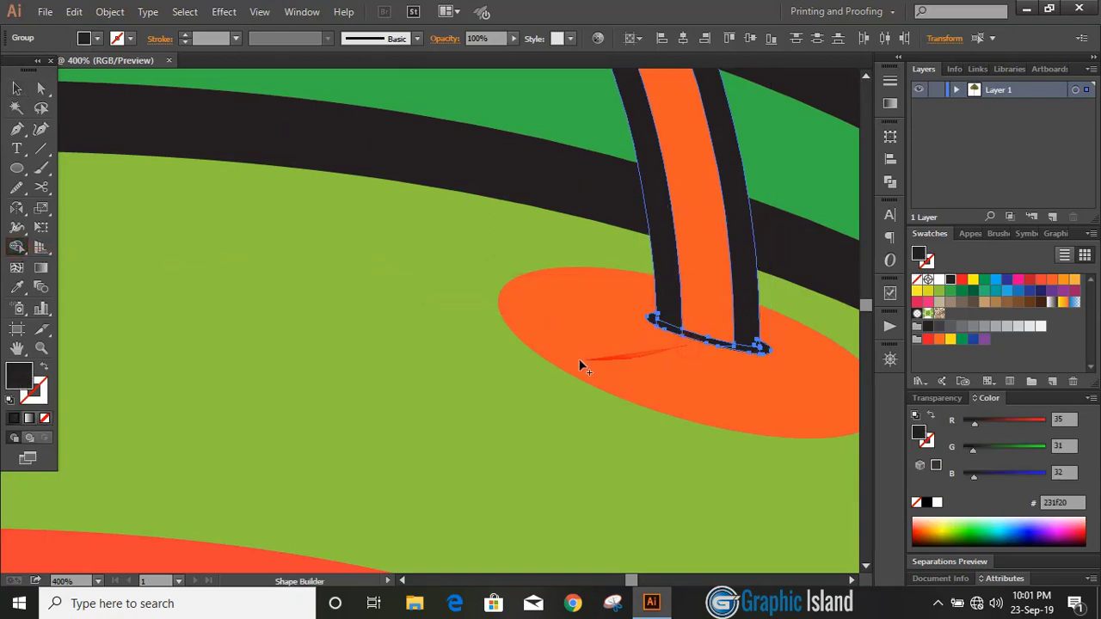
click(16, 89)
click(293, 299)
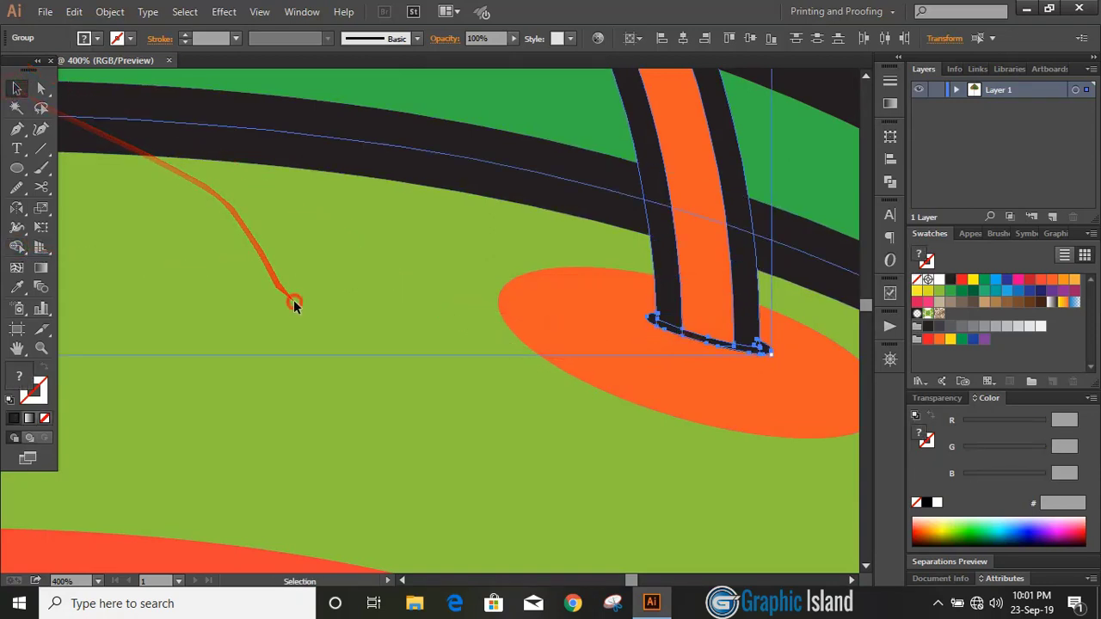
Draw a tall, narrow ellipse in the empty artboard area beside the bag's upper right side.
key(ctrl+minus)
key(ctrl+minus)
key(ctrl+minus)
key(ctrl+minus)
key(ctrl+minus)
click(621, 349)
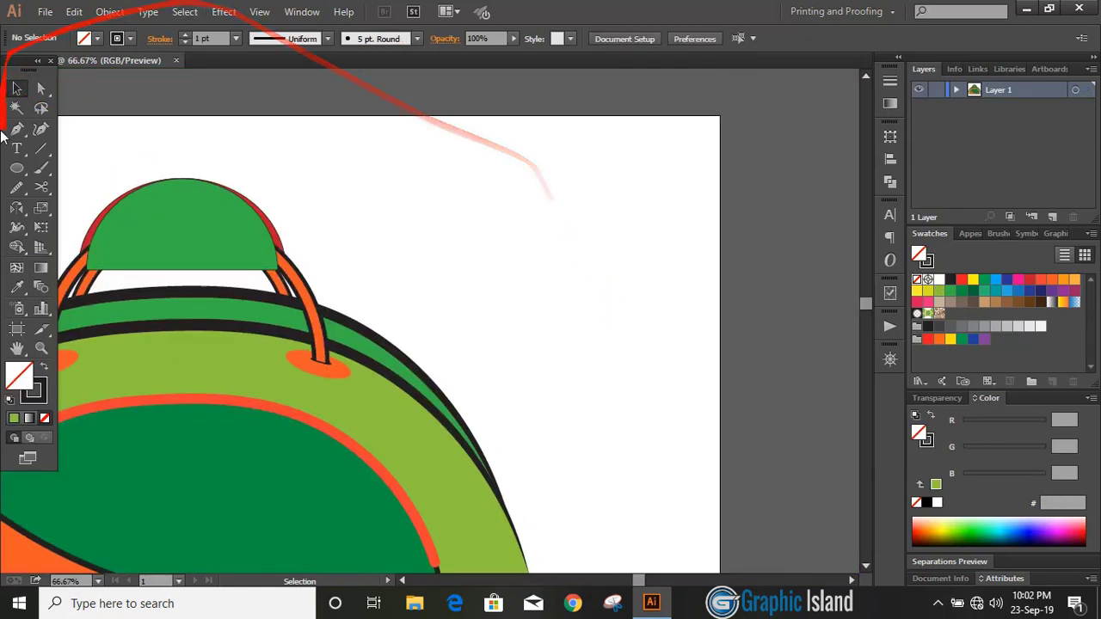
click(16, 169)
drag(584, 234, 612, 410)
click(16, 88)
Fill the tall ellipse with light green 8dc63f and remove its stroke.
click(14, 418)
click(35, 391)
click(45, 418)
click(17, 376)
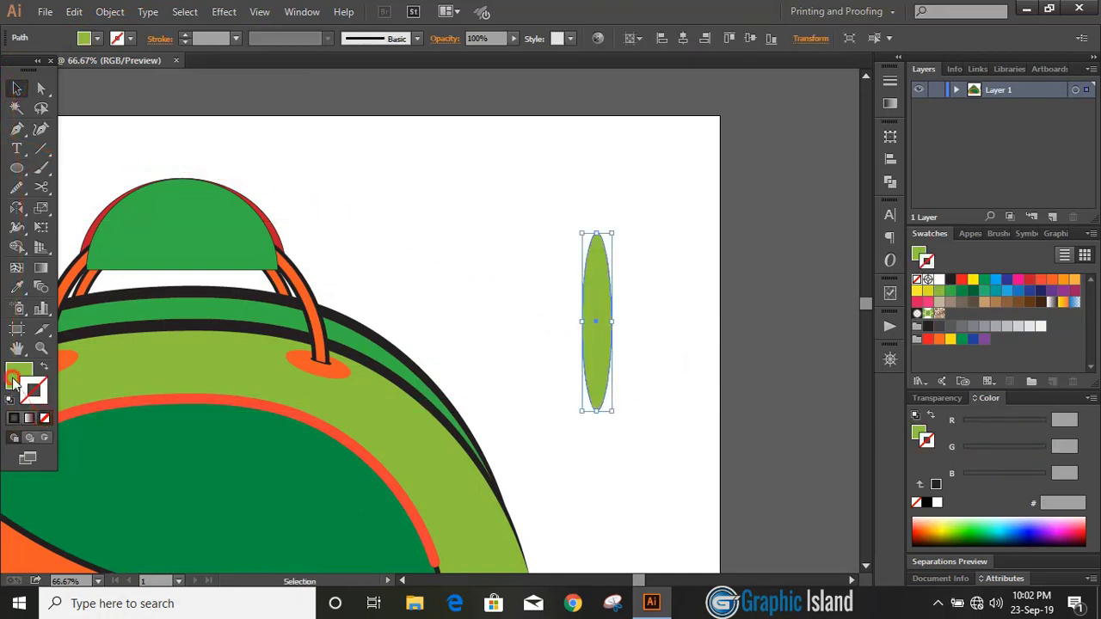
click(553, 342)
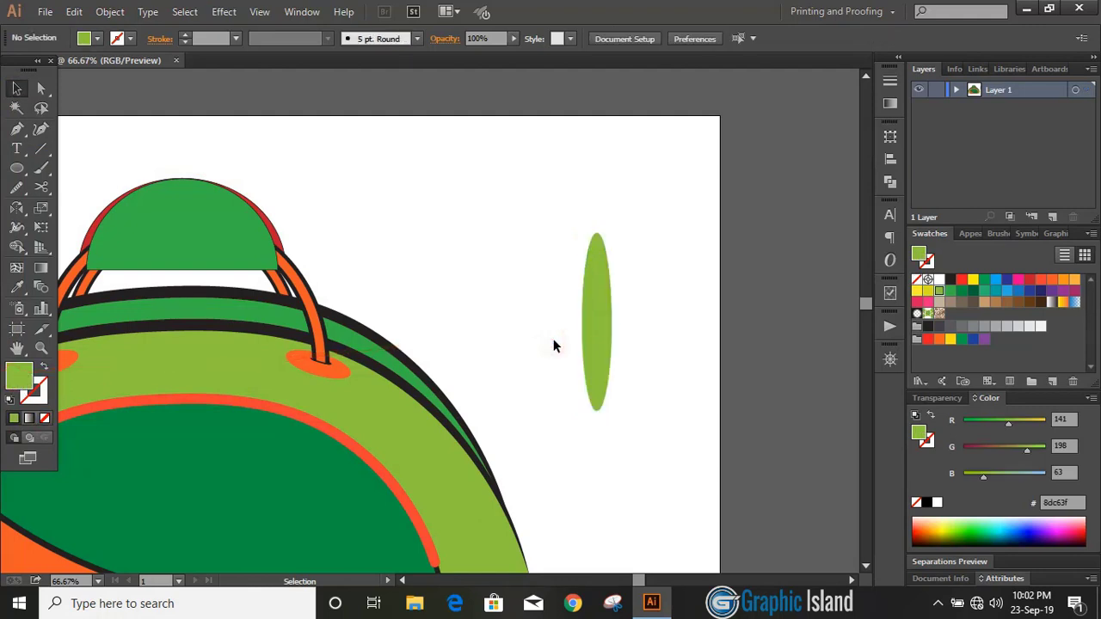
Convert the tall ellipse's top anchor to a sharp corner and shift its two side anchors slightly lower.
click(606, 311)
click(41, 88)
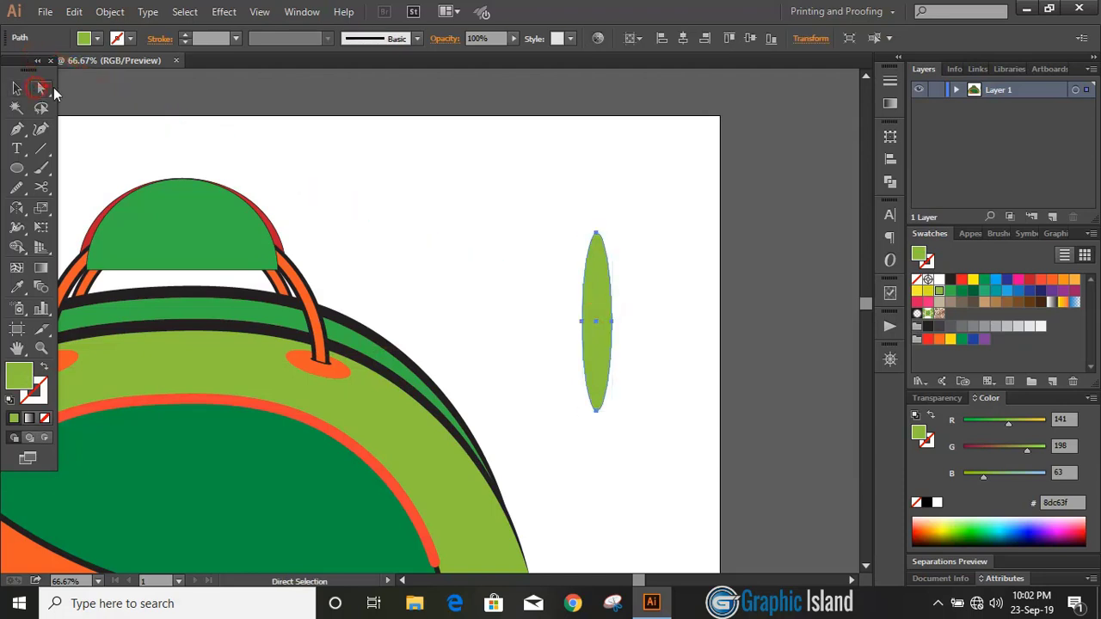
click(595, 232)
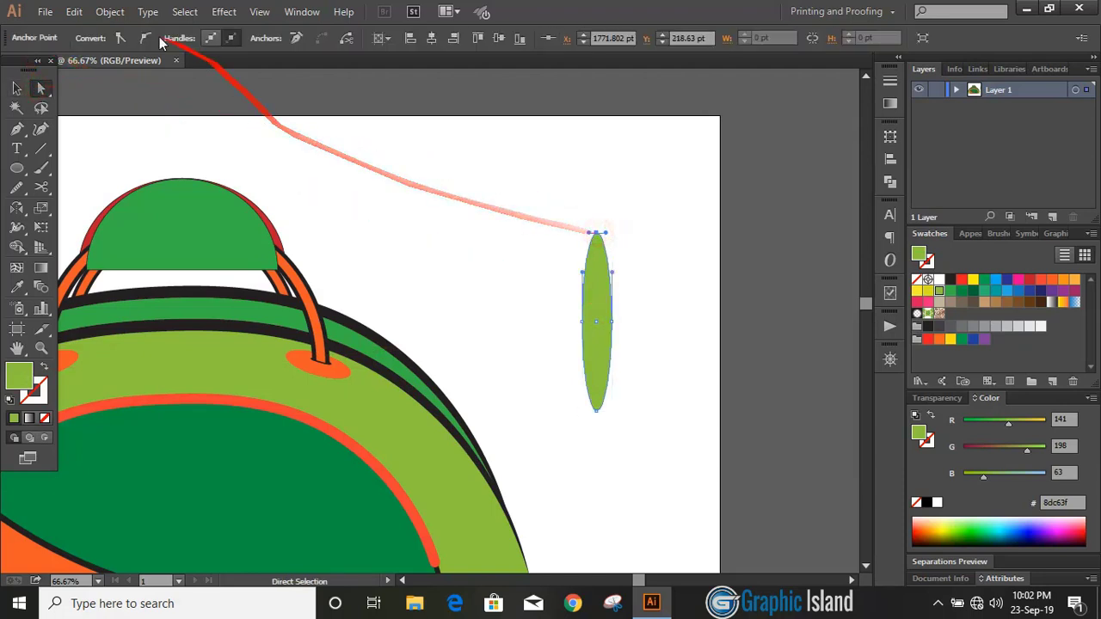
click(121, 38)
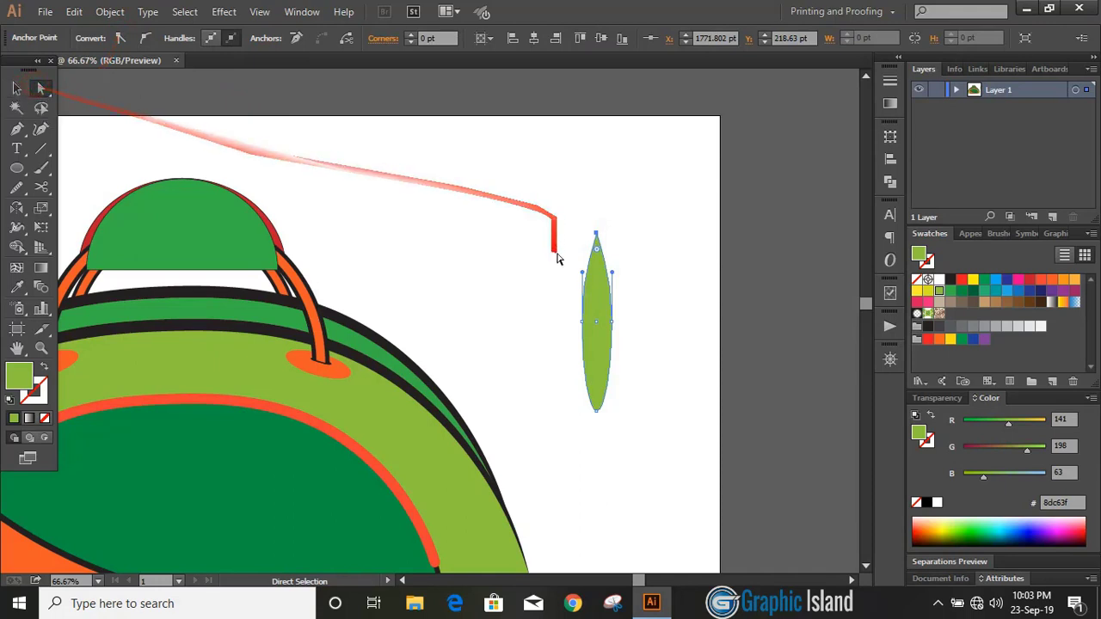
click(582, 325)
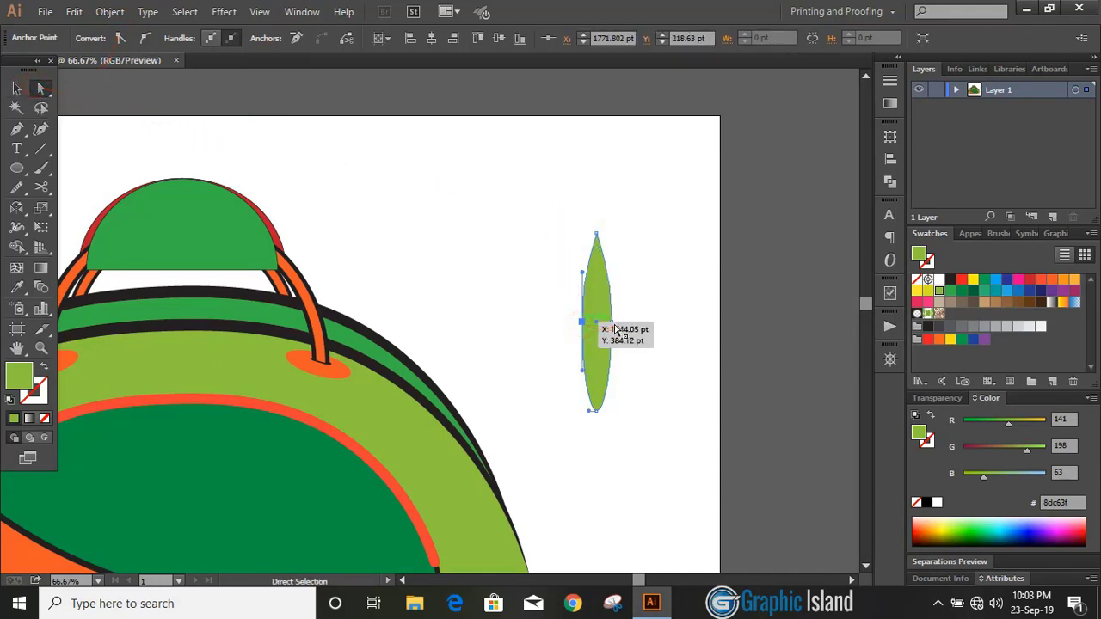
shift+click(611, 322)
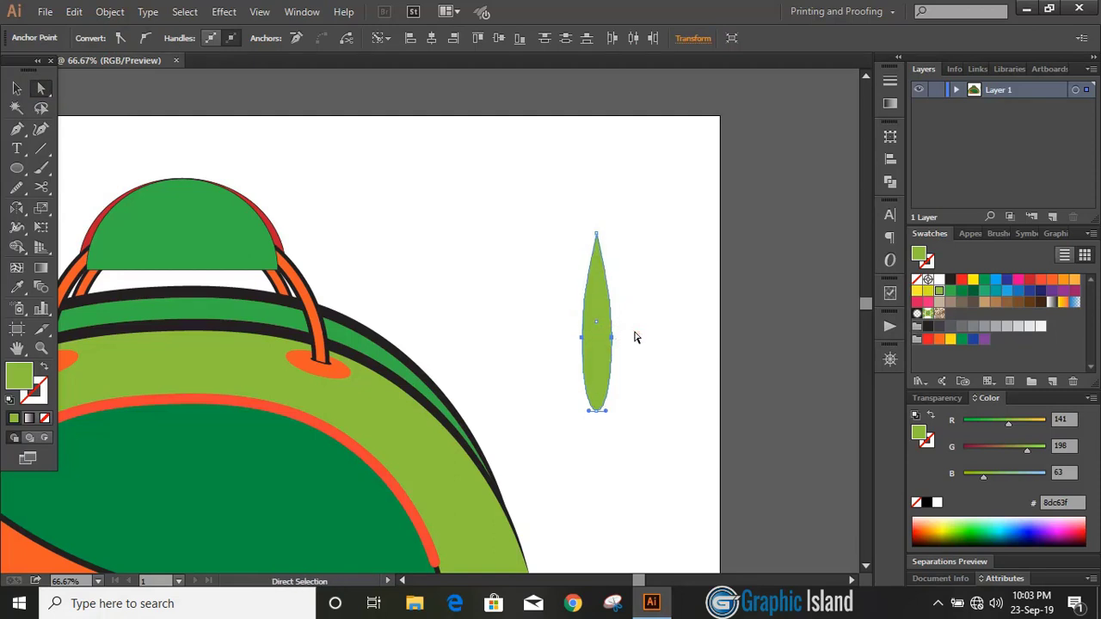
Draw a small, wide rounded rectangle across the pointed tip of the light green spike.
key(v)
key(ctrl+equal)
key(ctrl+equal)
click(61, 221)
click(16, 168)
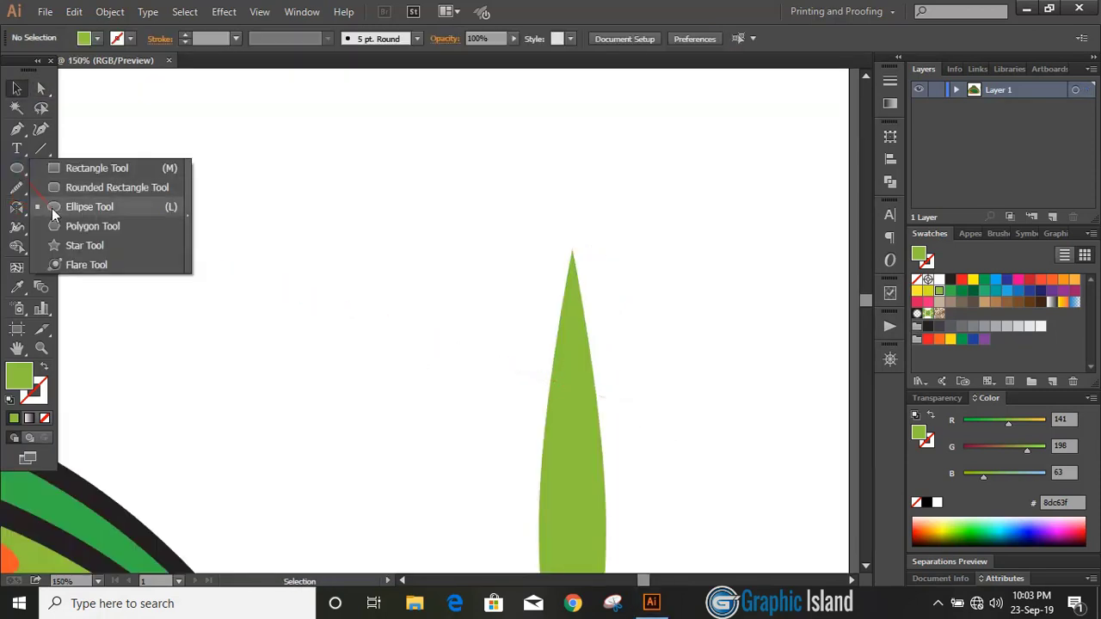
click(86, 187)
drag(547, 244, 608, 260)
Reposition the small rounded rectangle so it sits centred on the spike's tip.
click(16, 88)
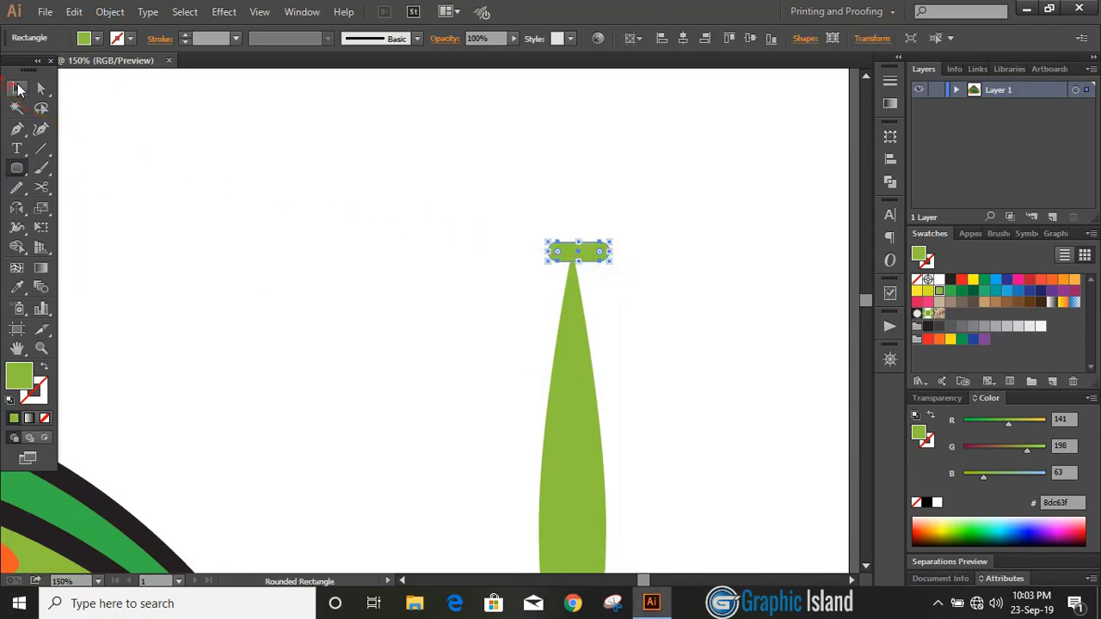
click(416, 311)
drag(595, 260, 588, 257)
click(644, 276)
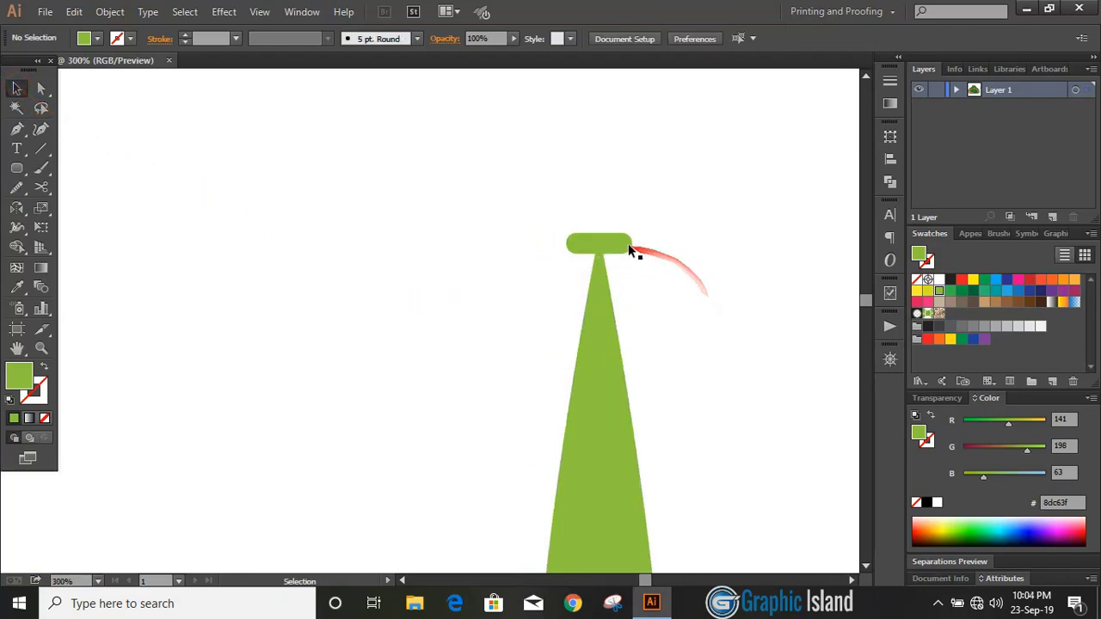
Copy the small rounded rectangle and paste the duplicate in the same place.
click(614, 246)
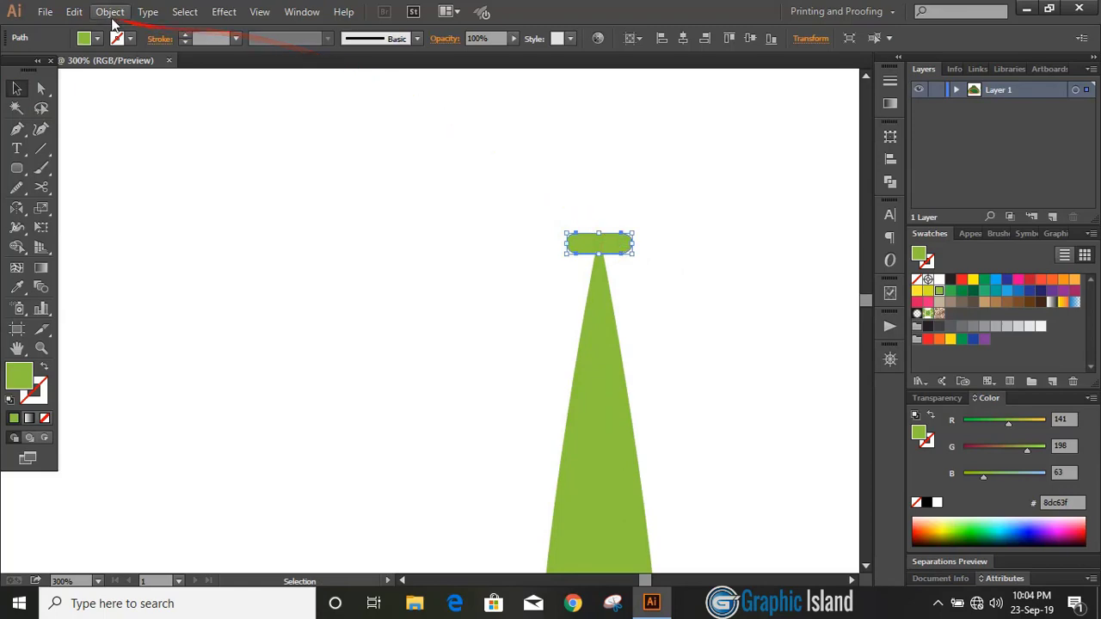
click(74, 12)
click(97, 88)
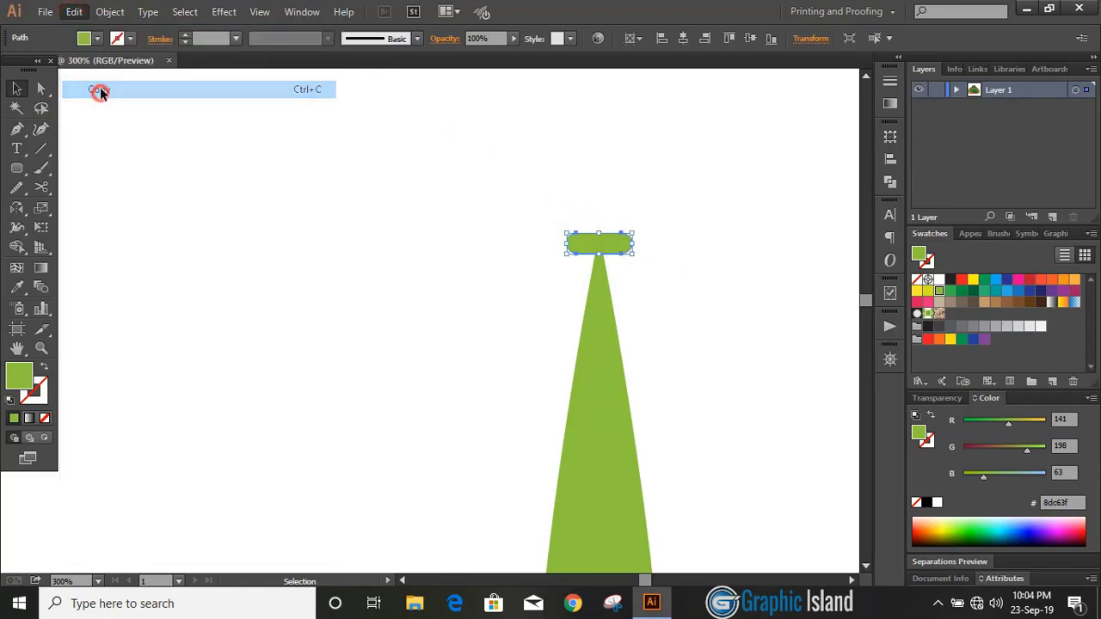
click(74, 12)
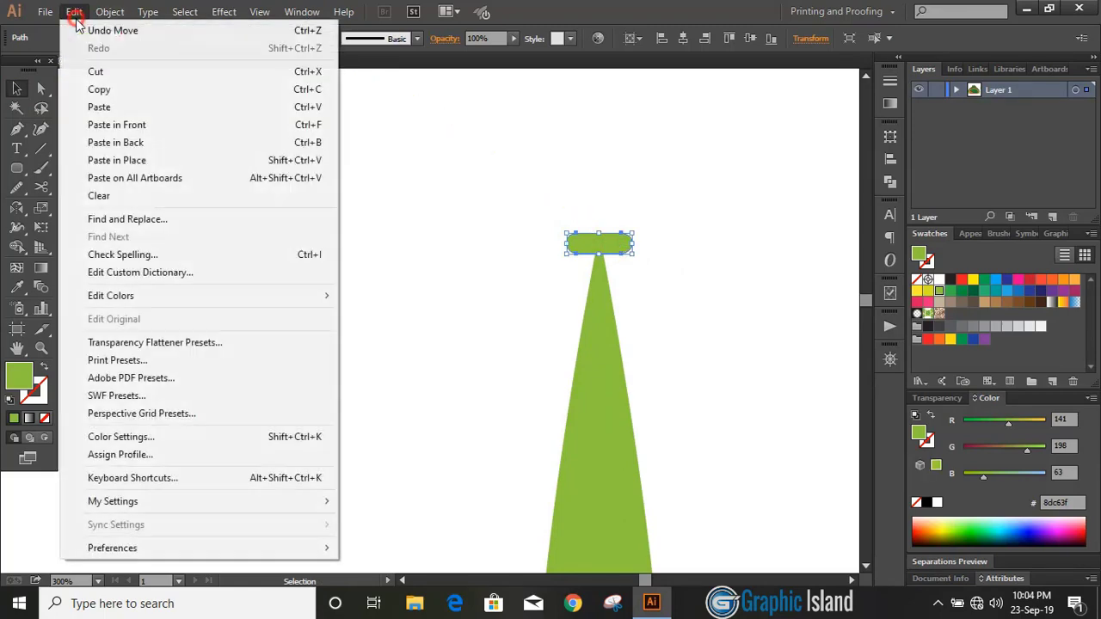
click(118, 160)
Shrink the duplicate about its centre to a thin slot about 7 pt wide and fill it with black.
drag(633, 253, 609, 247)
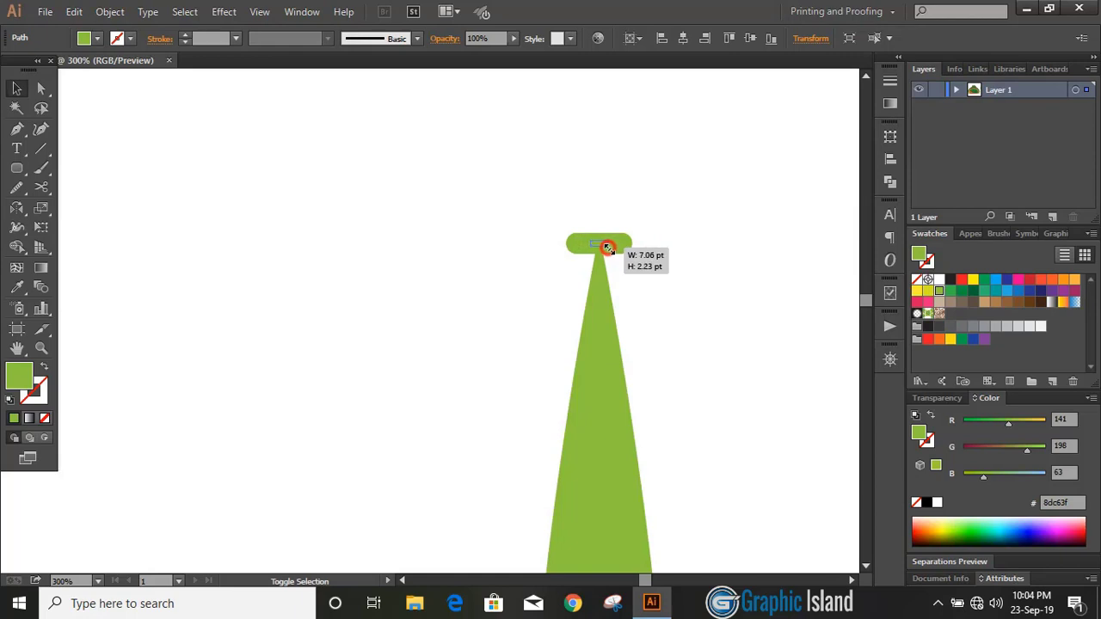
drag(607, 247, 608, 248)
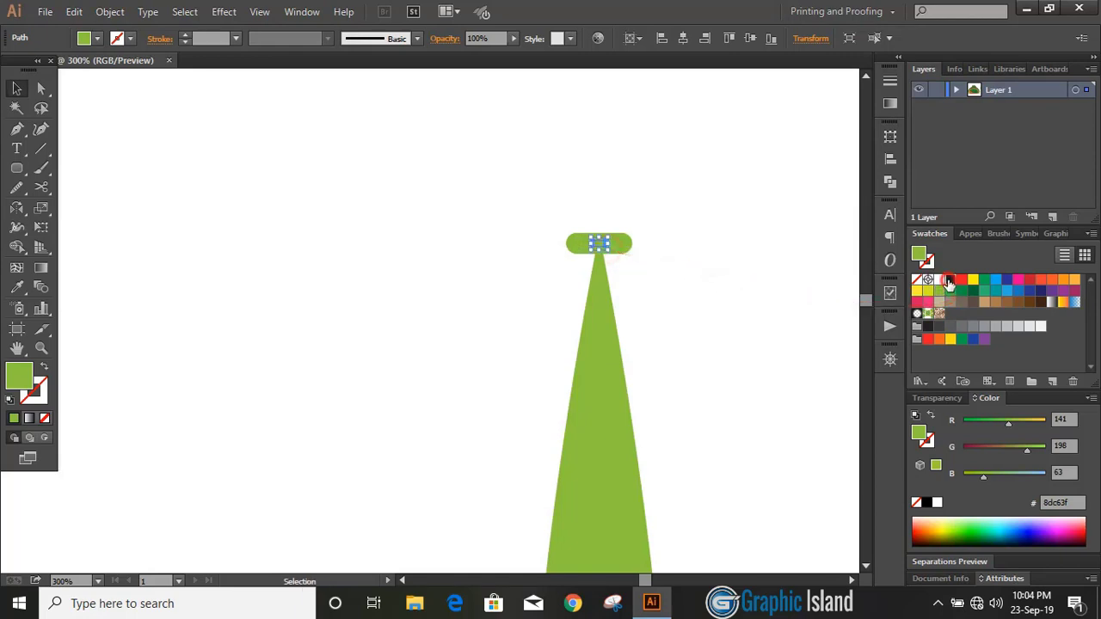
click(949, 281)
click(679, 284)
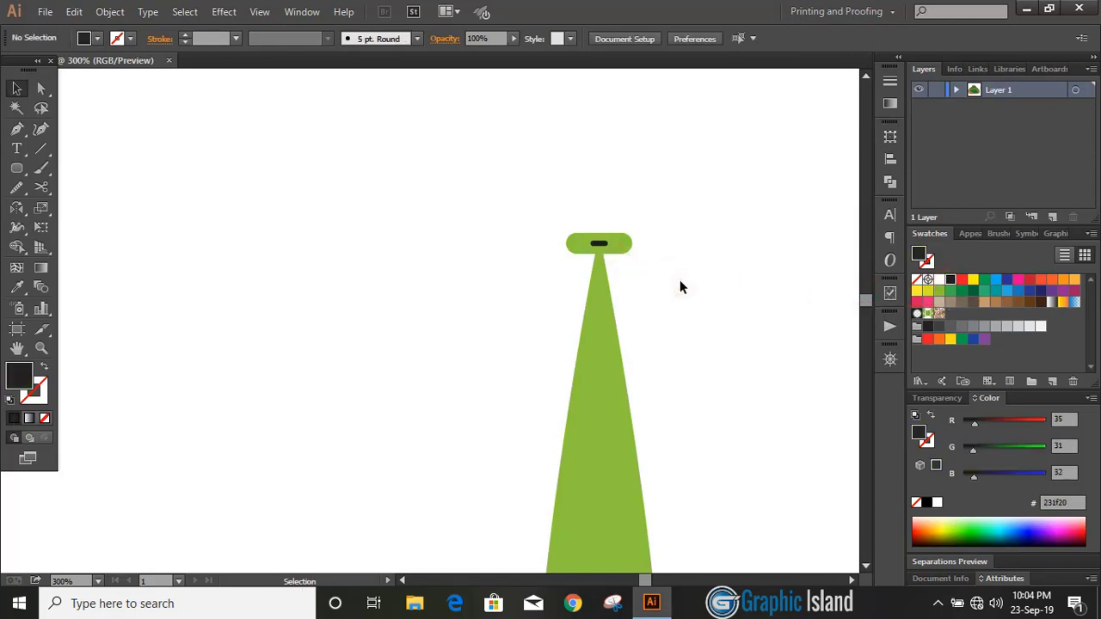
Draw a short horizontal line with the Pen tool across the spike's tip, through the middle of the black slot.
scroll(679, 287, up, 6)
click(16, 129)
click(518, 292)
drag(566, 292, 65, 144)
click(16, 88)
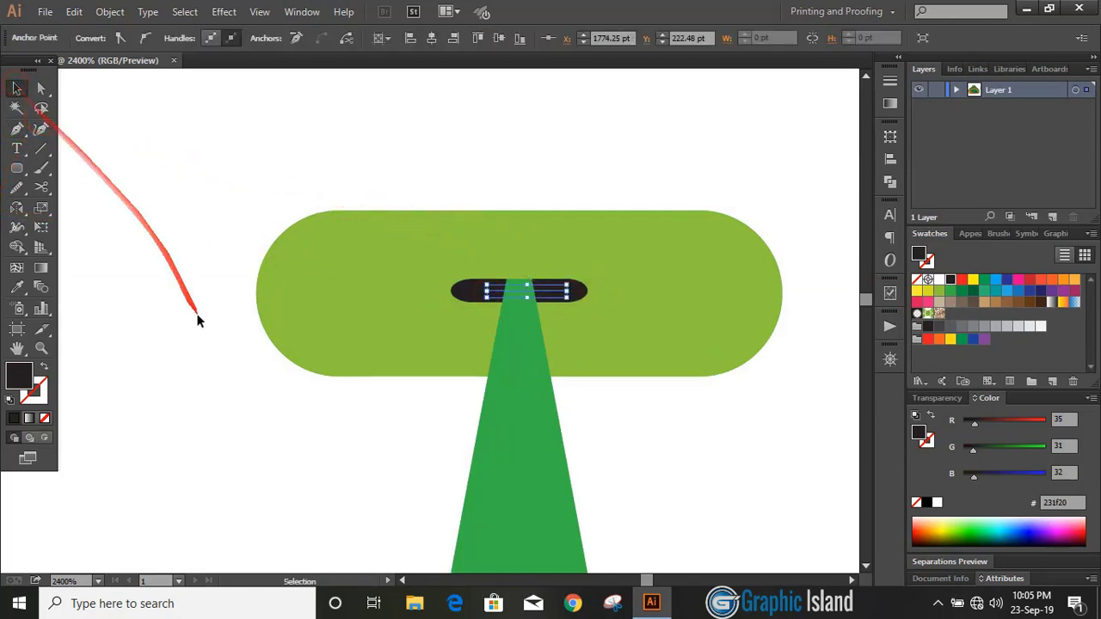
click(196, 315)
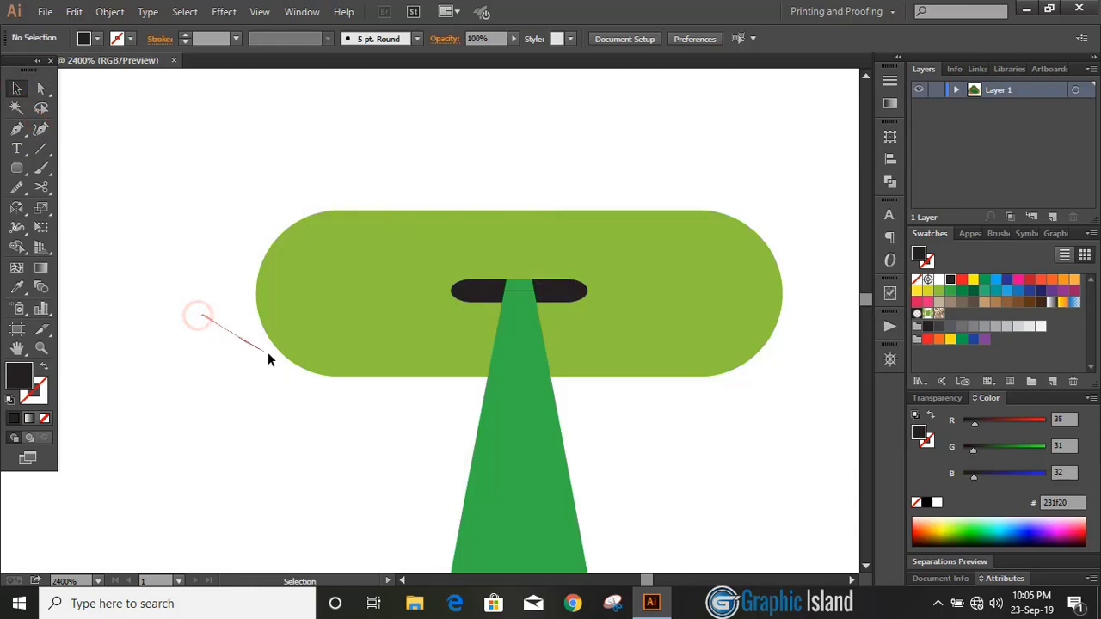
Trim off the part of the spike above the horizontal line with Shape Builder.
click(509, 290)
shift+click(518, 335)
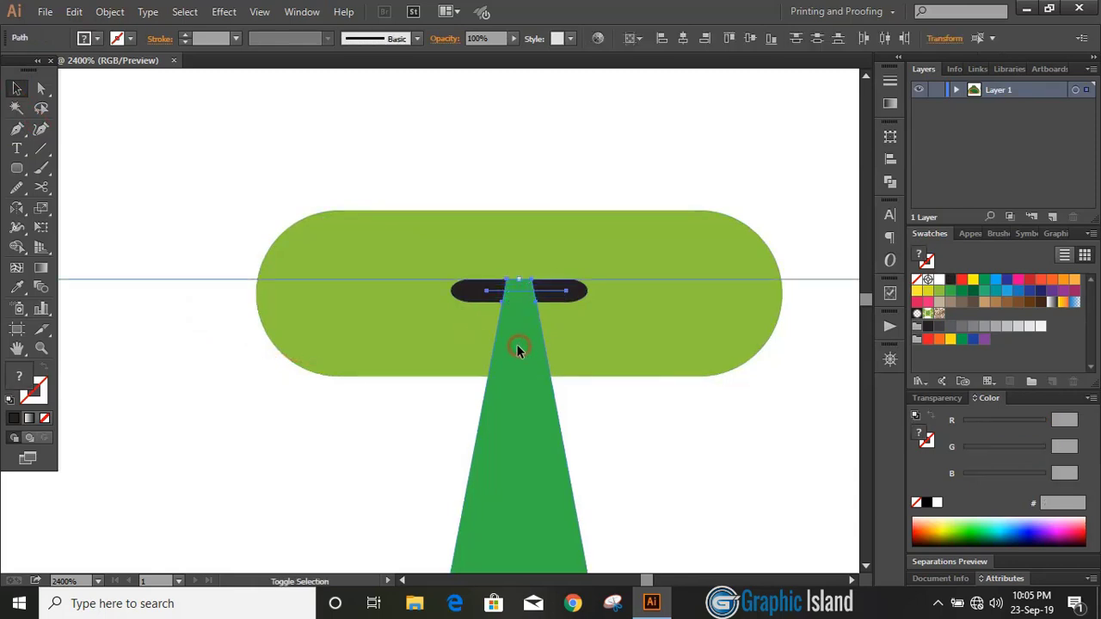
click(17, 246)
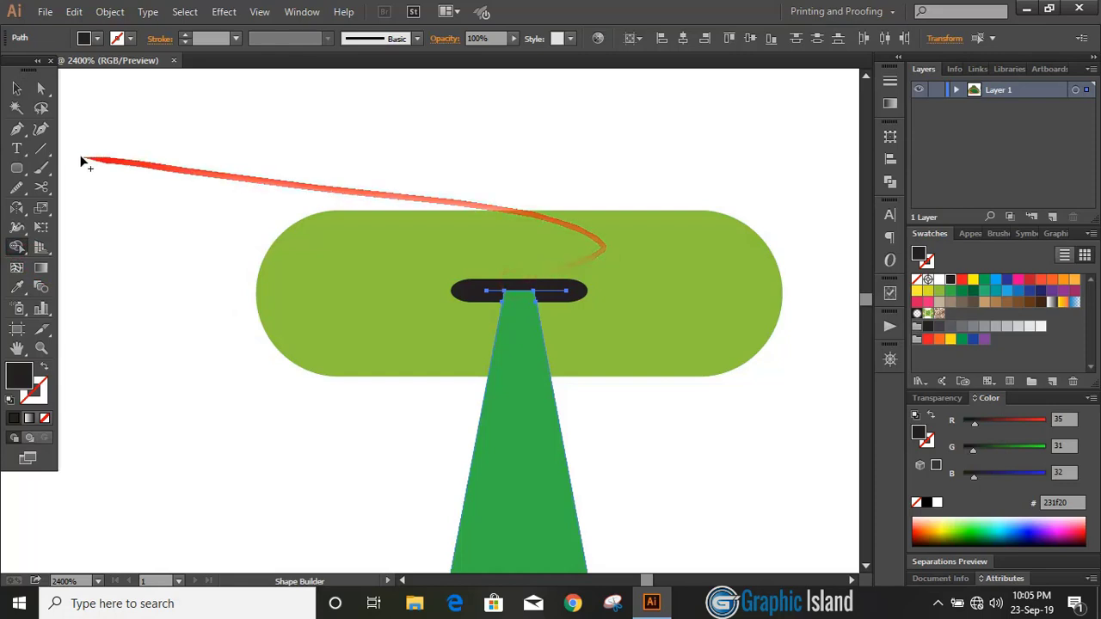
click(16, 88)
click(161, 184)
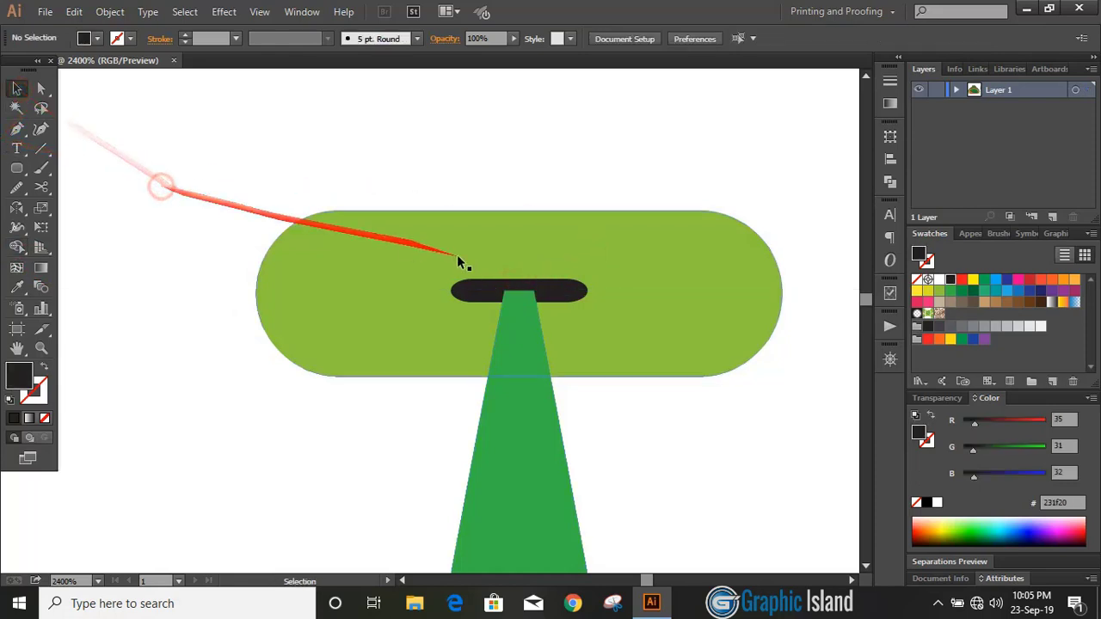
click(557, 296)
key(ctrl+shift+a)
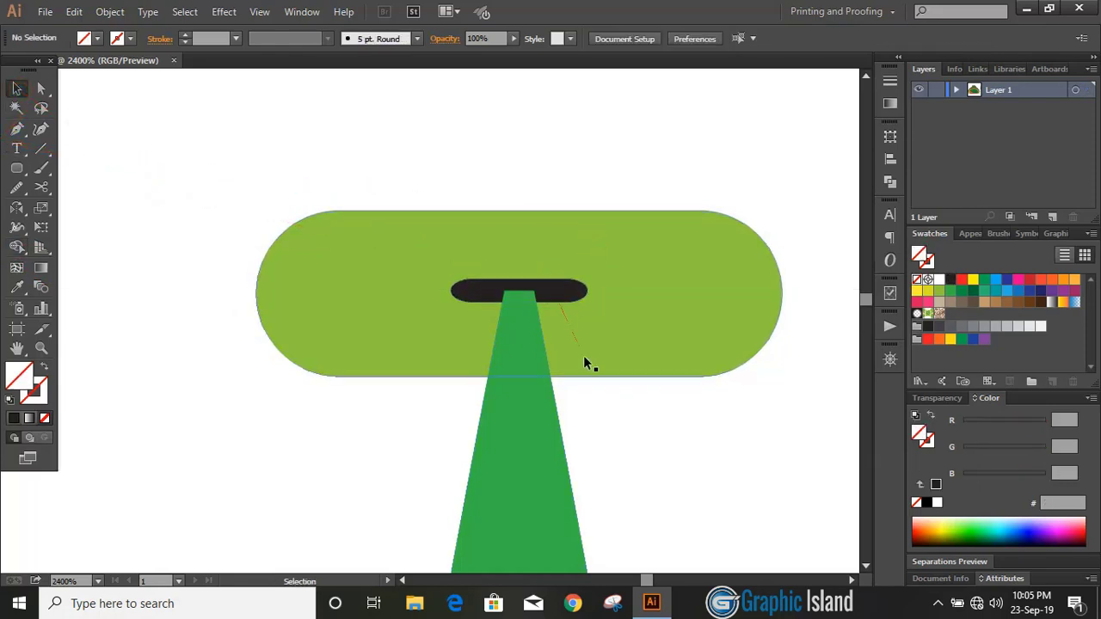
Create an inset copy of the light green rounded rectangle with Offset Path at -1 pt, using miter joins.
key(ctrl+minus)
click(577, 279)
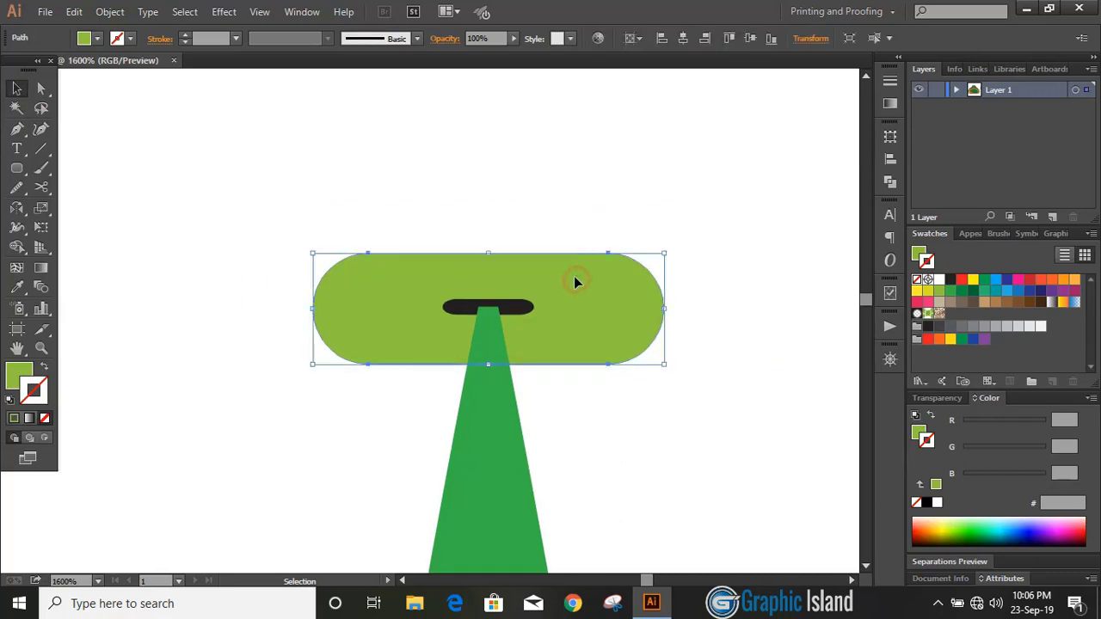
click(109, 12)
mouse_move(191, 337)
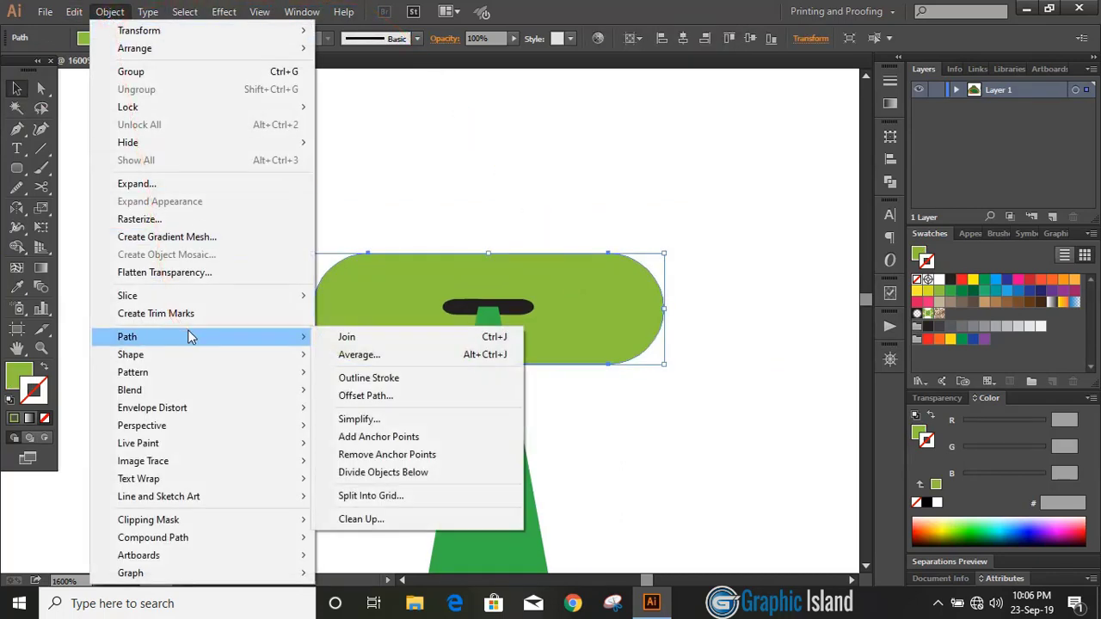
click(365, 395)
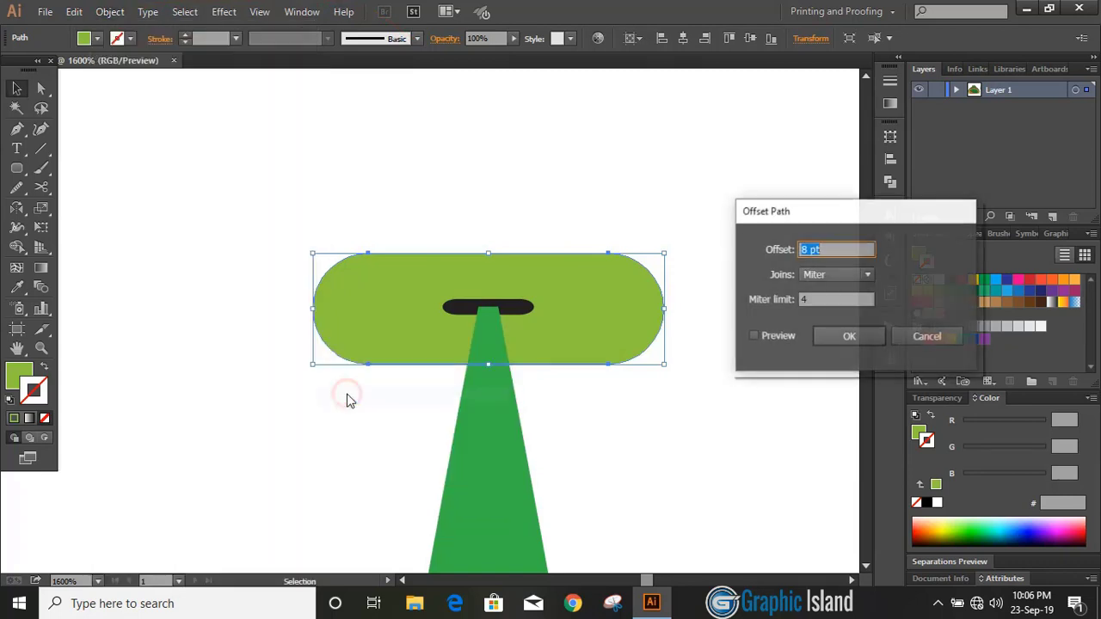
click(754, 337)
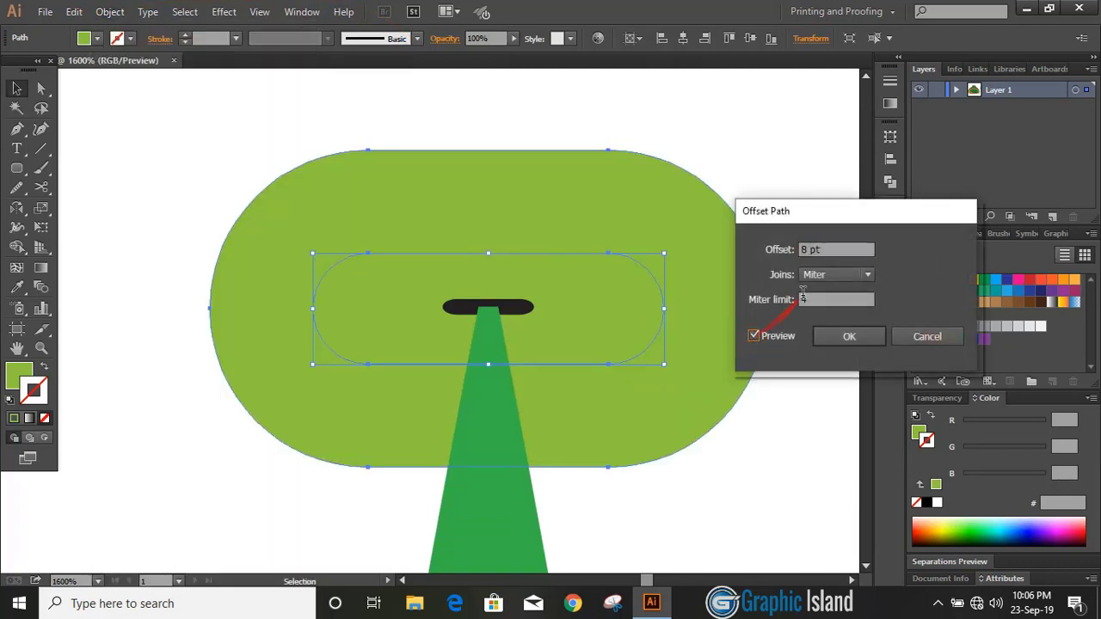
drag(838, 249, 787, 251)
text(-2)
click(848, 299)
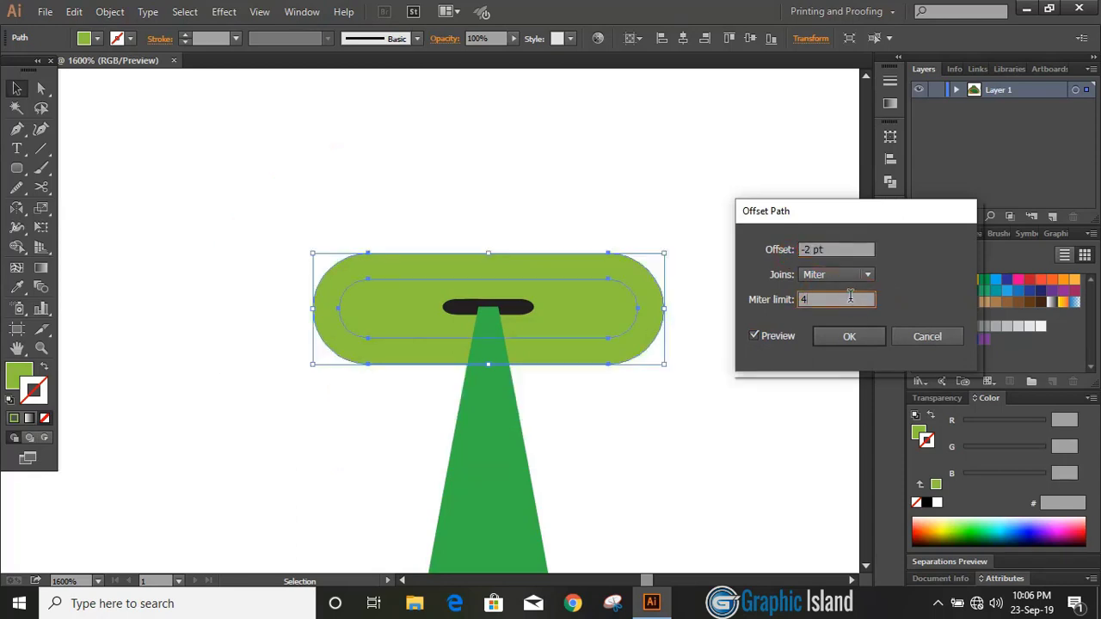
drag(841, 249, 783, 260)
text(-1)
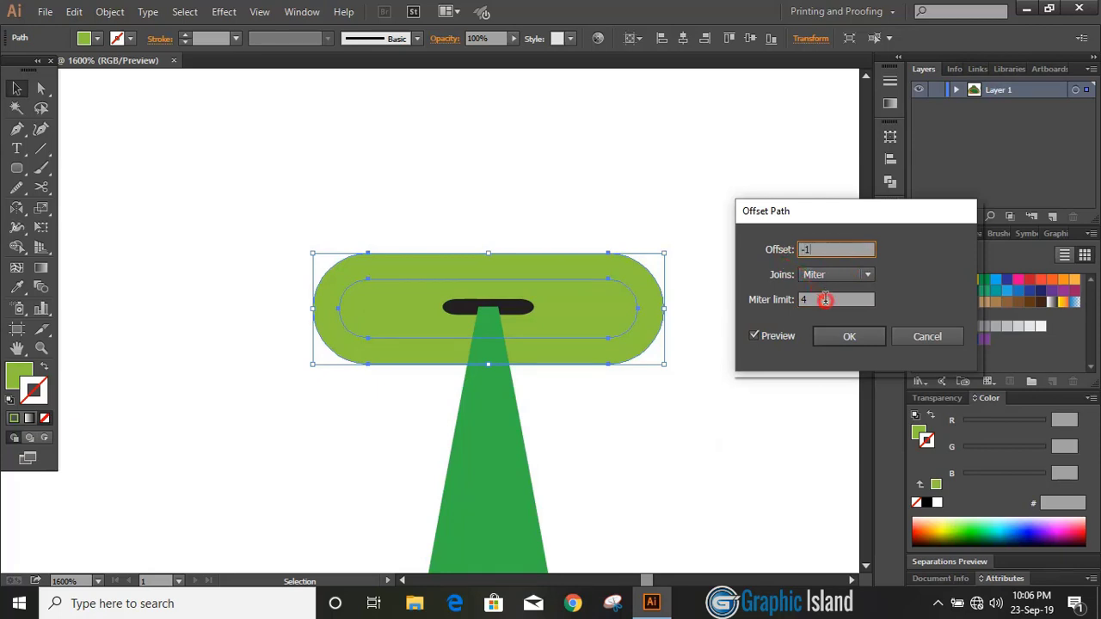
click(824, 299)
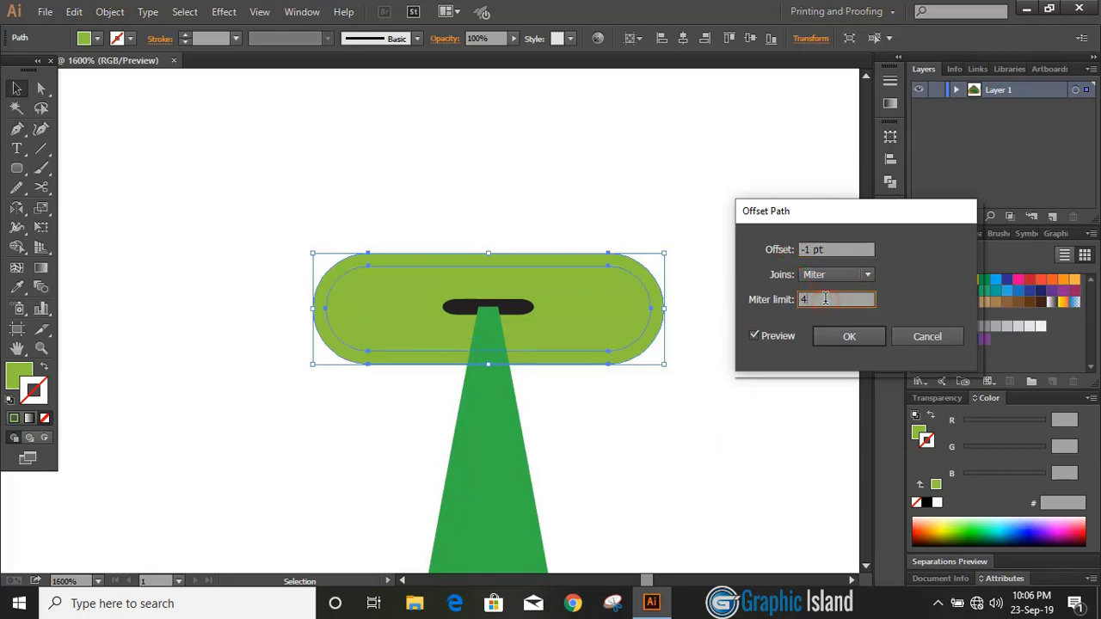
click(850, 339)
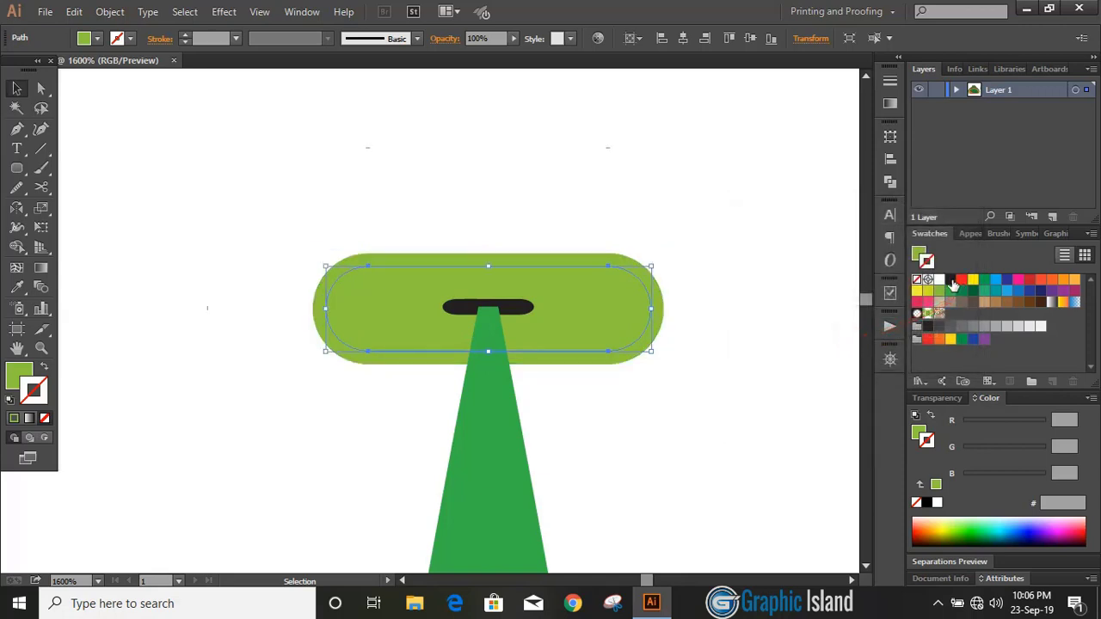
Apply a black stroke to the inset rounded rectangle.
click(950, 280)
click(726, 334)
click(633, 350)
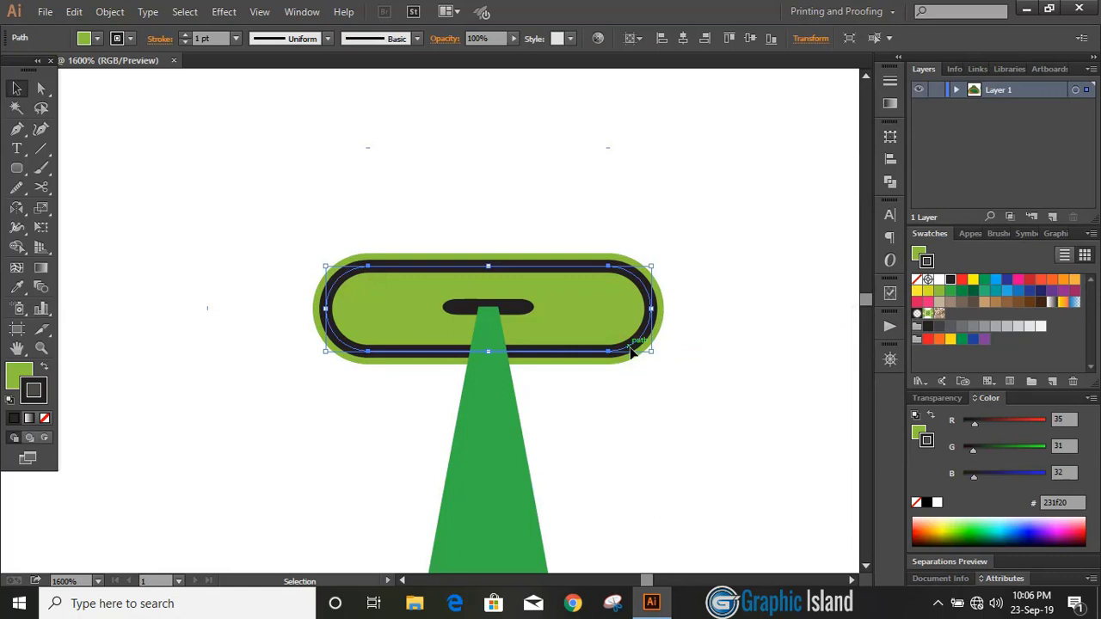
click(679, 388)
Raise the outer rounded rectangle's bottom edge slightly to reduce its height.
click(623, 366)
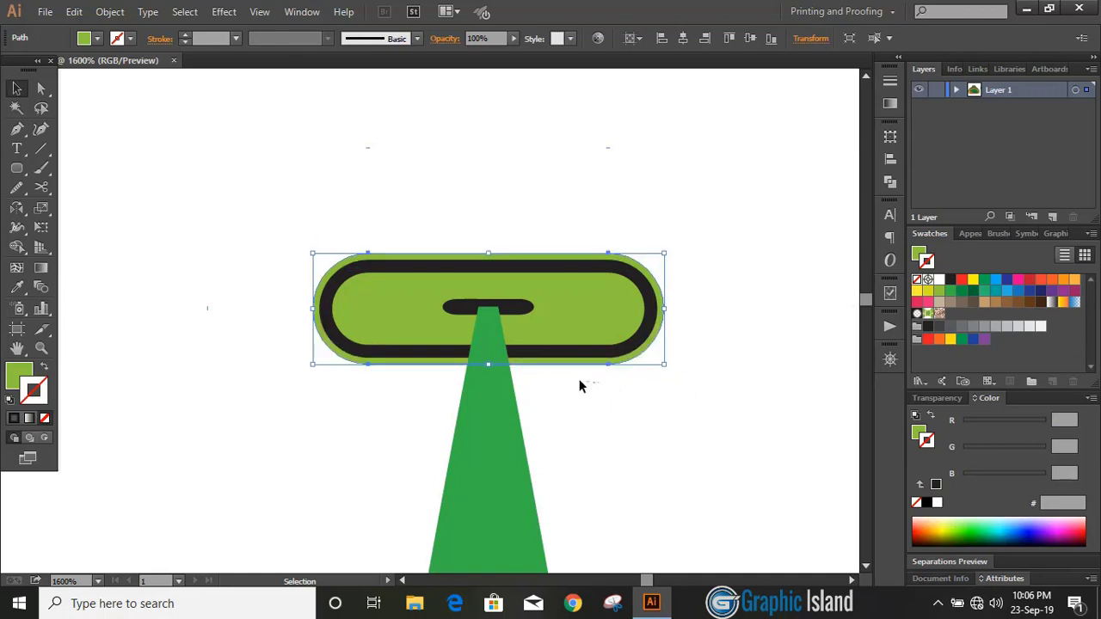
drag(489, 368, 485, 358)
click(598, 178)
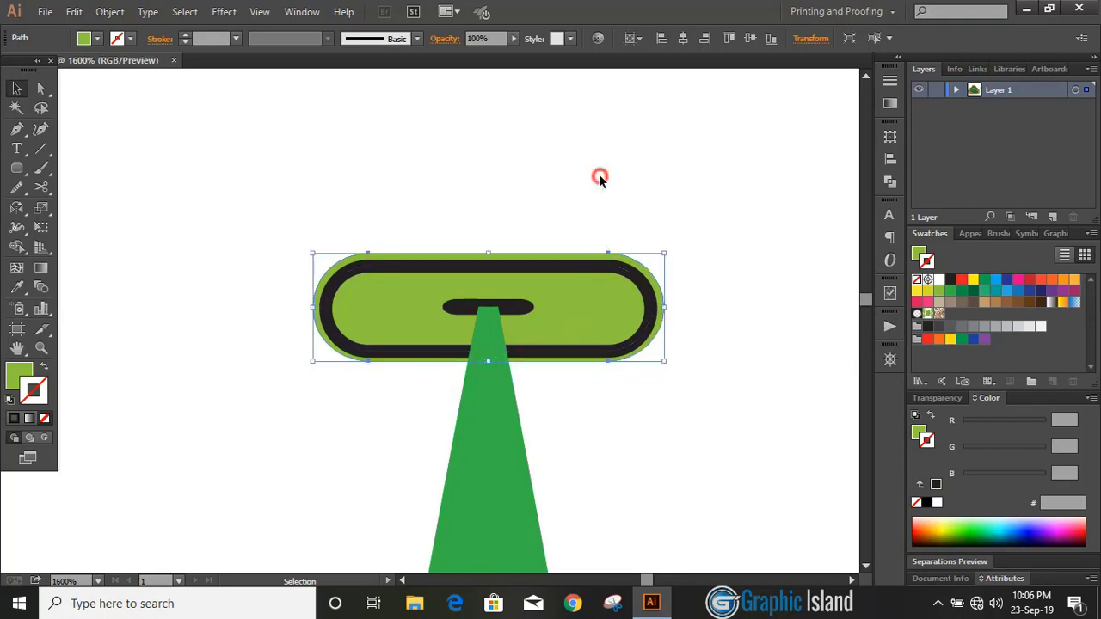
Remove the black stroke from the inset rounded rectangle.
click(533, 272)
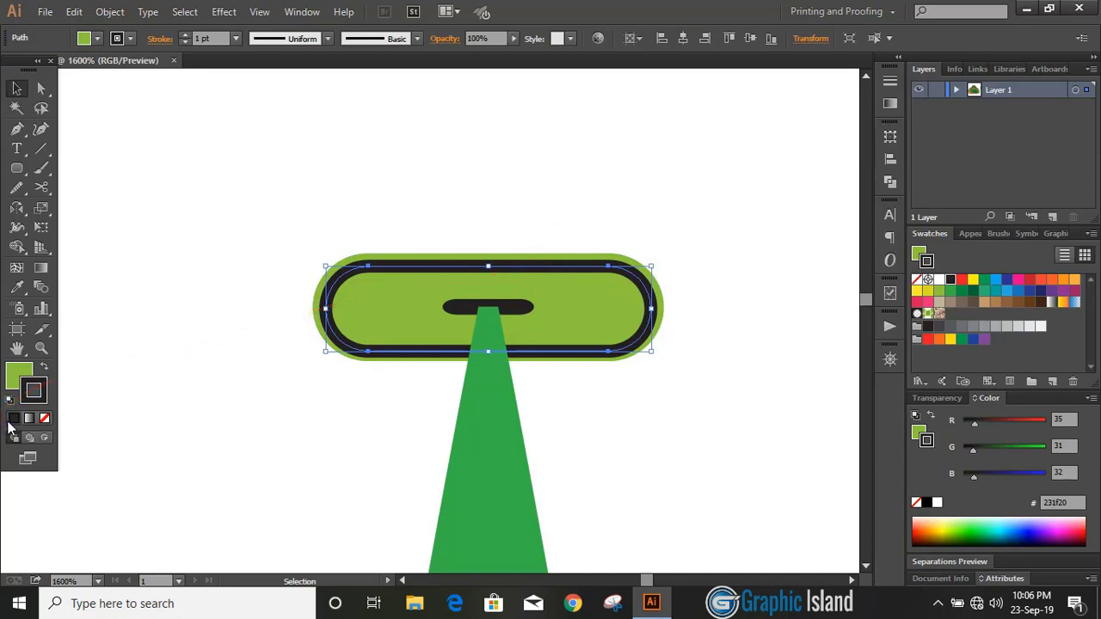
click(46, 420)
key(x)
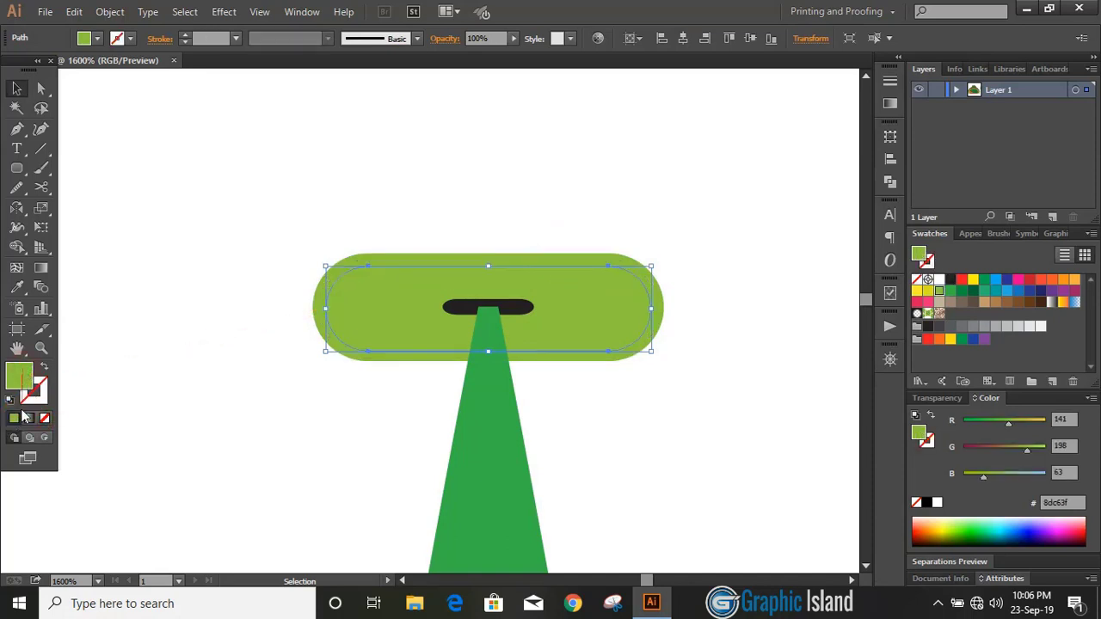
Fill the outer rounded rectangle with black to form a border around the light green inset.
click(253, 386)
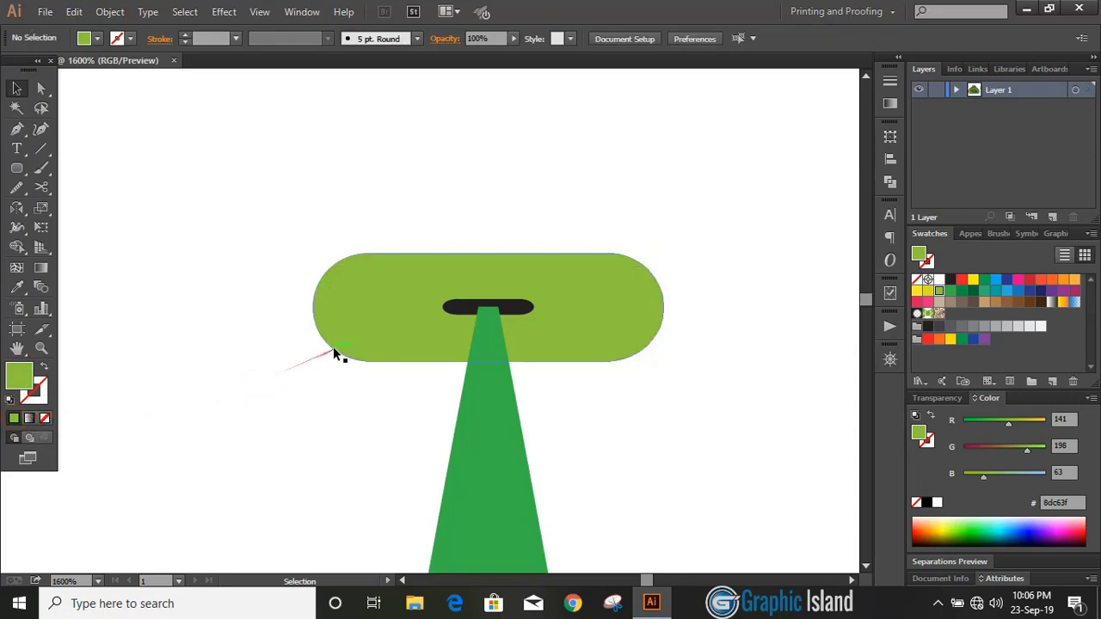
click(332, 347)
click(950, 280)
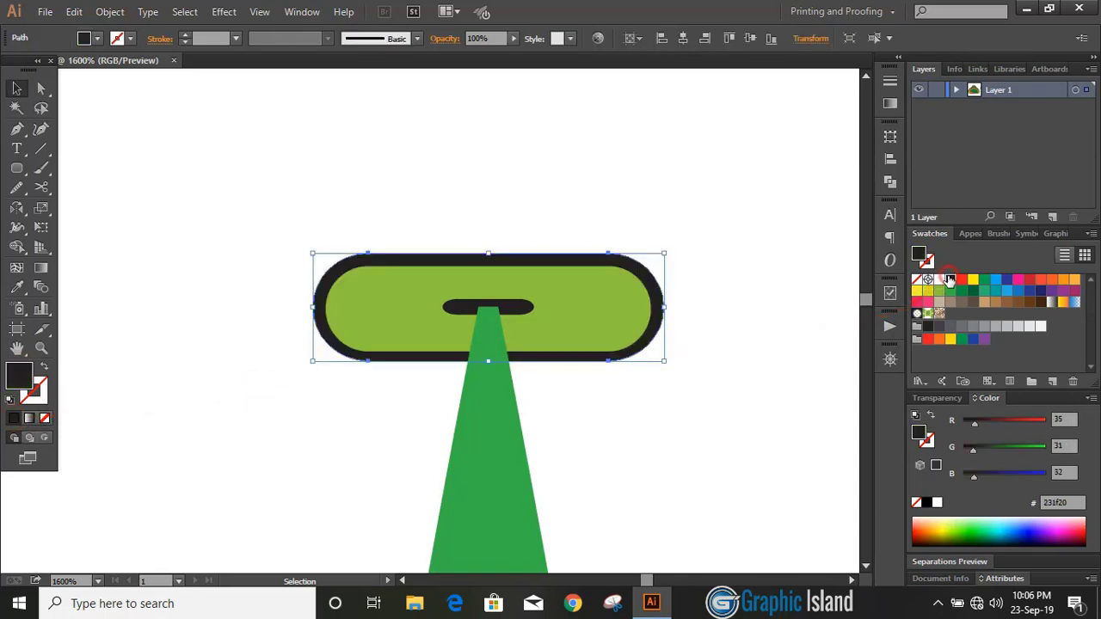
Create an inset copy of the green teardrop-shaped pull with Offset Path at -3 pt and miter joins.
click(705, 230)
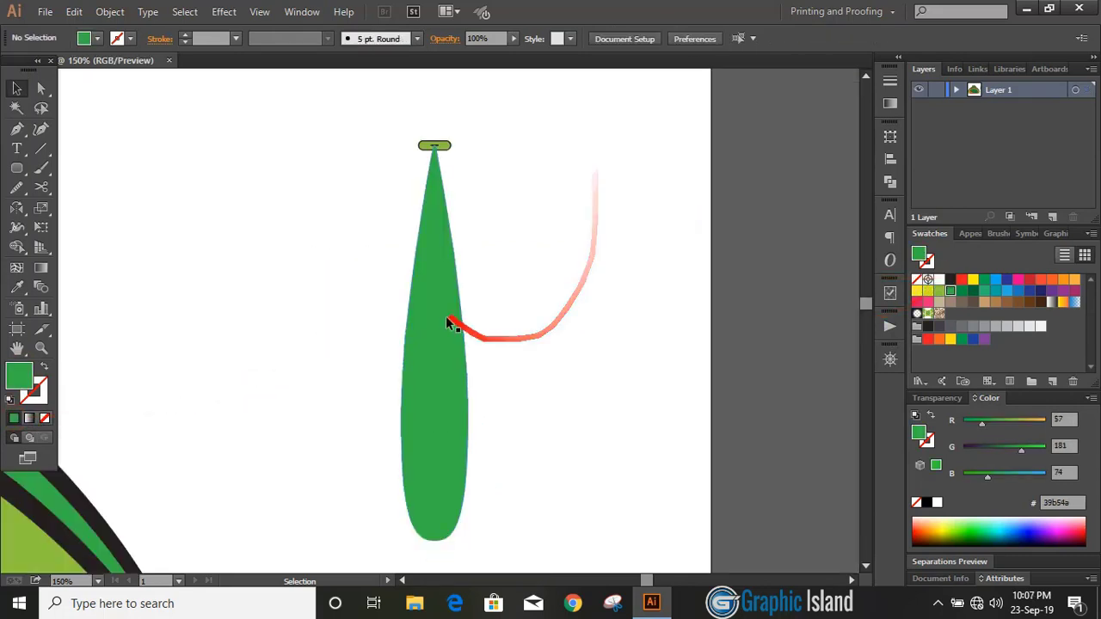
click(442, 307)
click(110, 11)
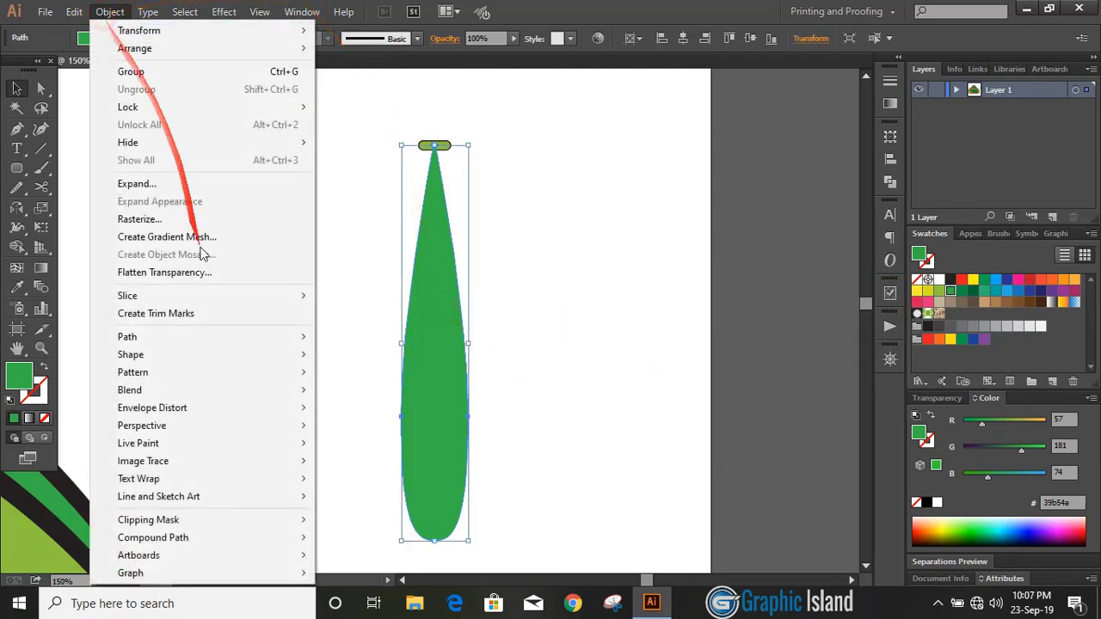
mouse_move(211, 339)
click(370, 395)
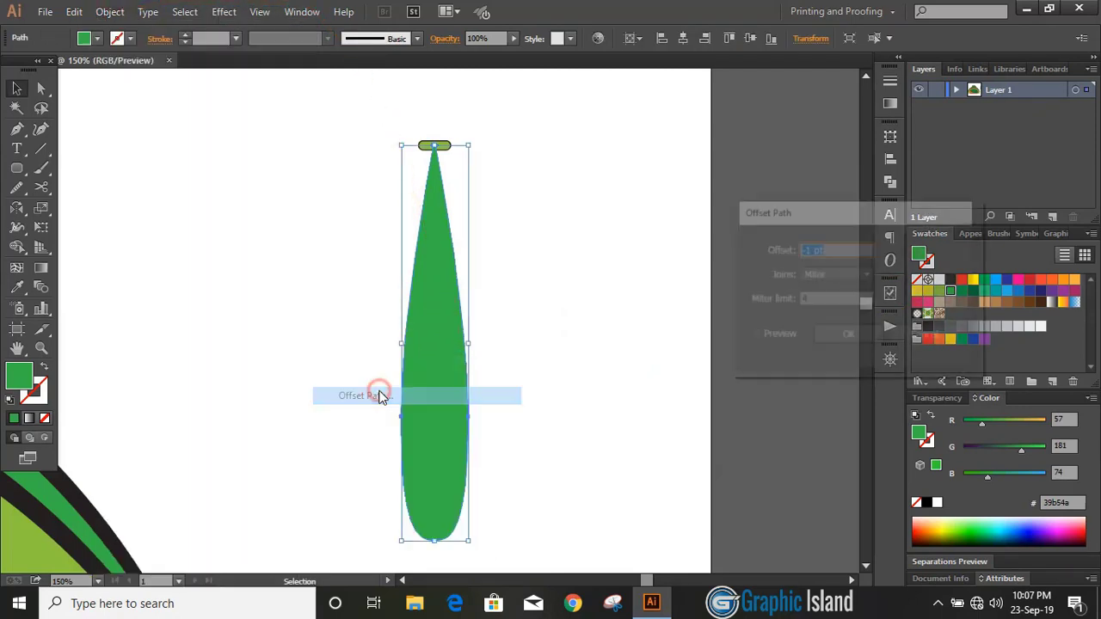
text(-3)
click(753, 335)
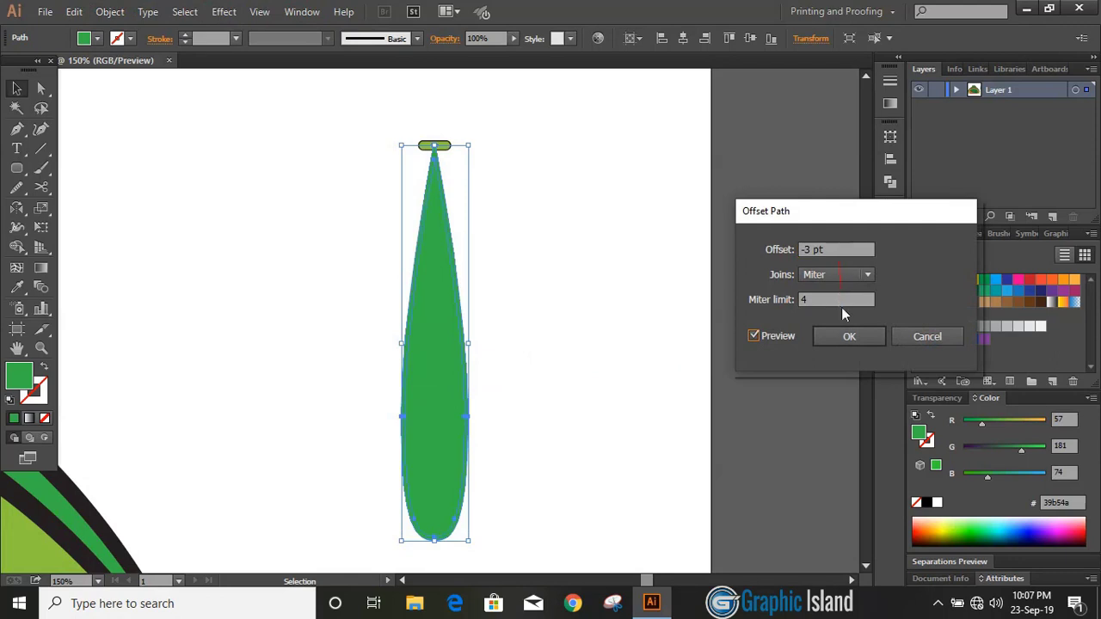
click(843, 337)
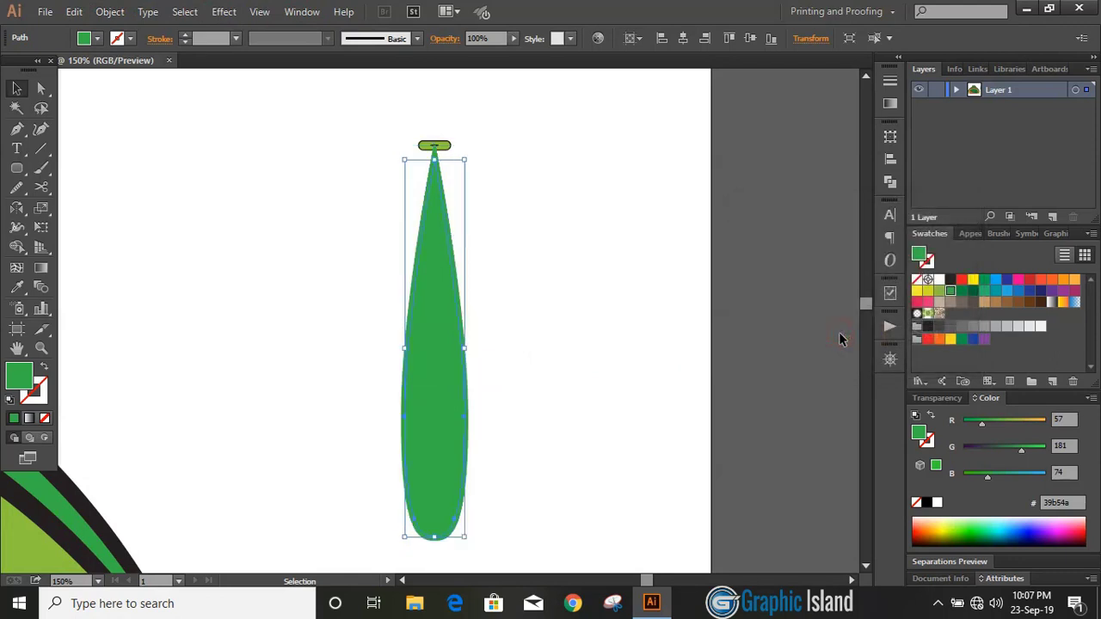
Fill the inset teardrop with black and move it up to the tip of the green teardrop.
click(950, 279)
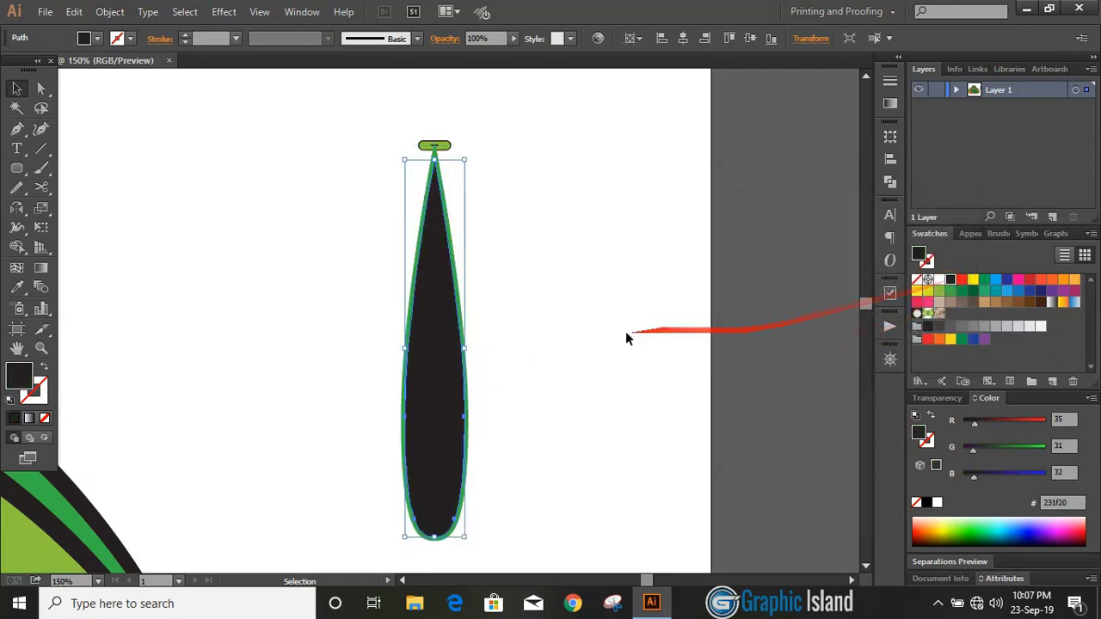
click(625, 334)
click(441, 454)
key(Up)
key(Up)
key(Up)
key(Up)
key(Up)
key(Up)
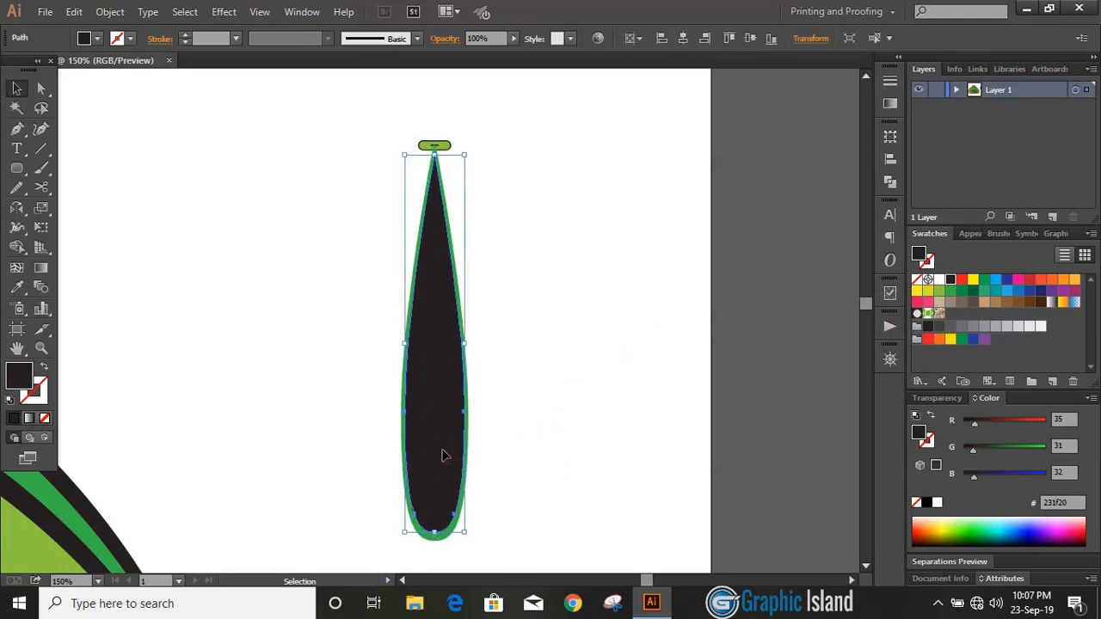
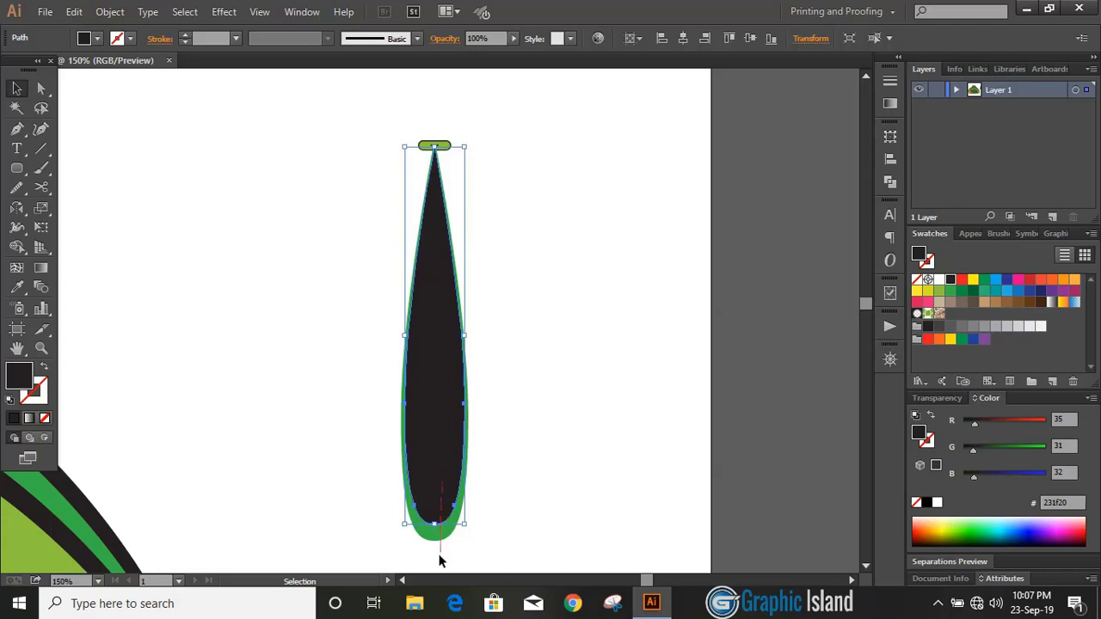
Raise the black teardrop's bottom edge slightly to shorten it inside the green shape.
drag(437, 522, 433, 513)
key(ctrl+plus)
click(536, 338)
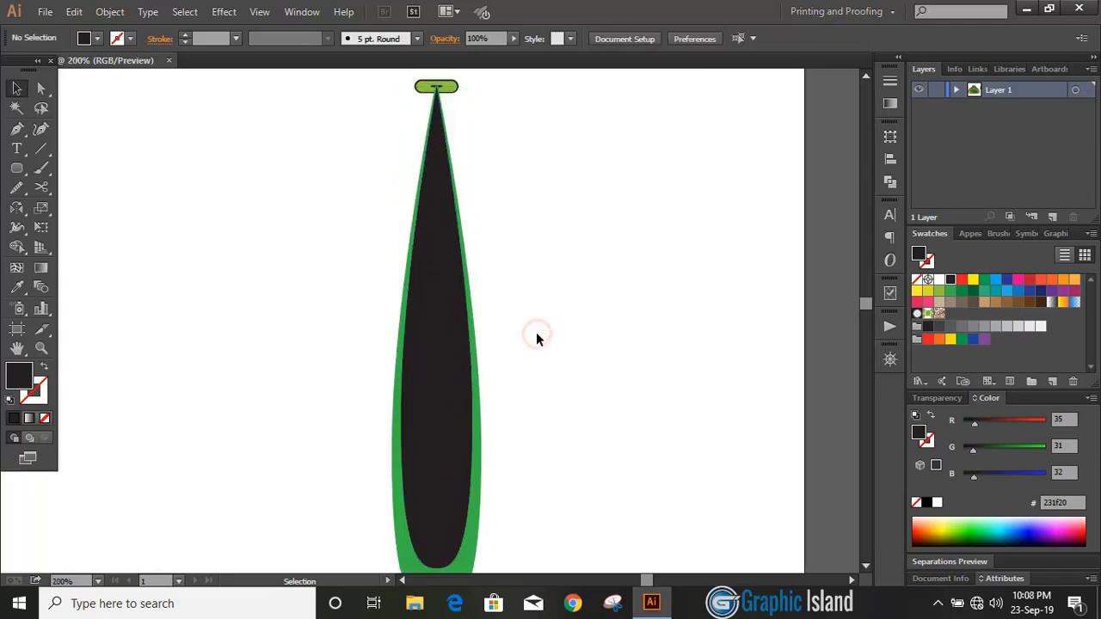
key(ctrl+minus)
key(ctrl+minus)
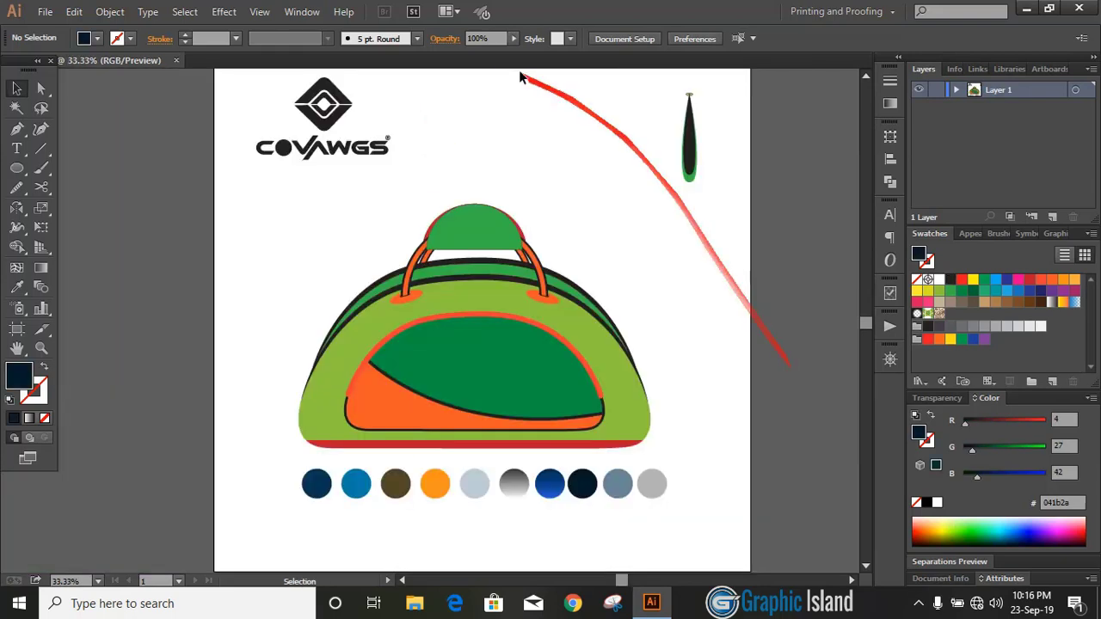
Place the diamond logo emblem on the bag's dark green front panel, filled white and slightly enlarged.
click(337, 123)
drag(336, 120, 559, 393)
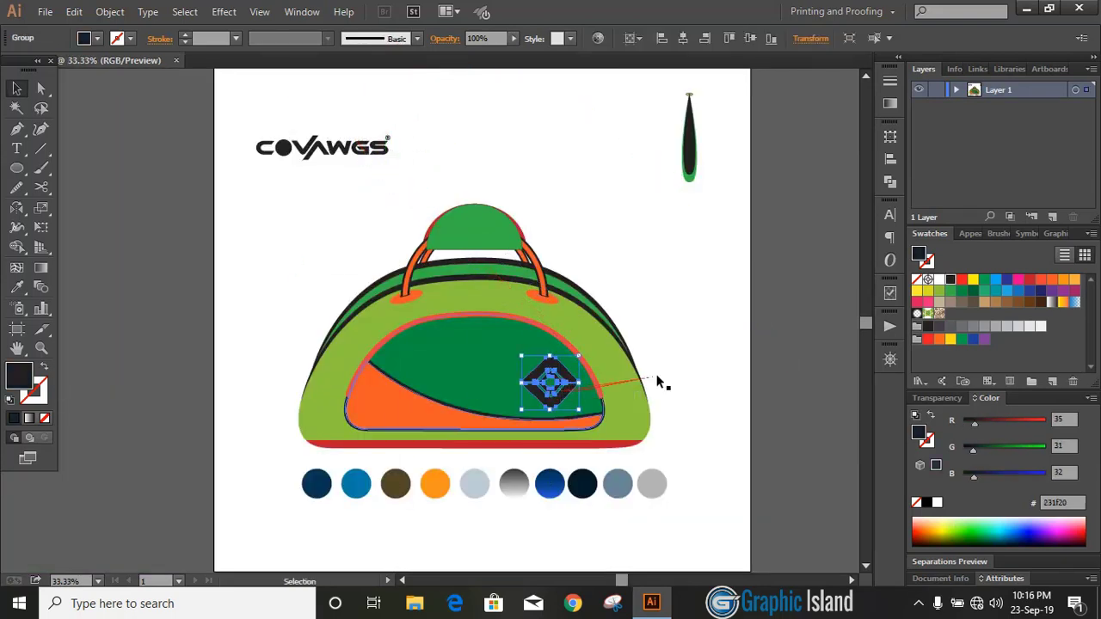
click(937, 280)
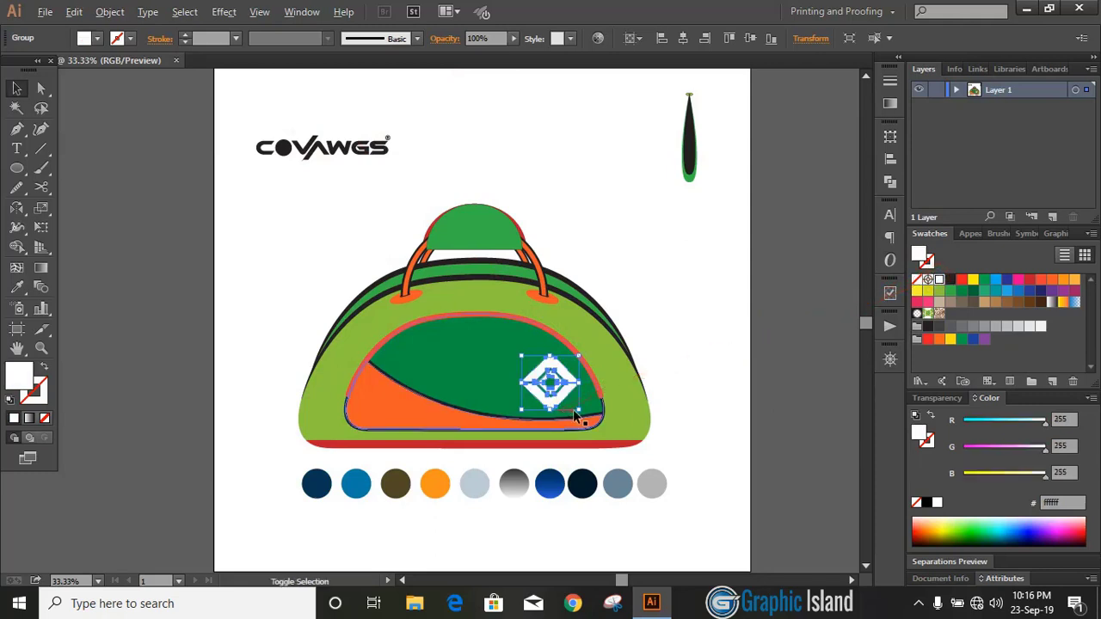
drag(578, 411, 595, 419)
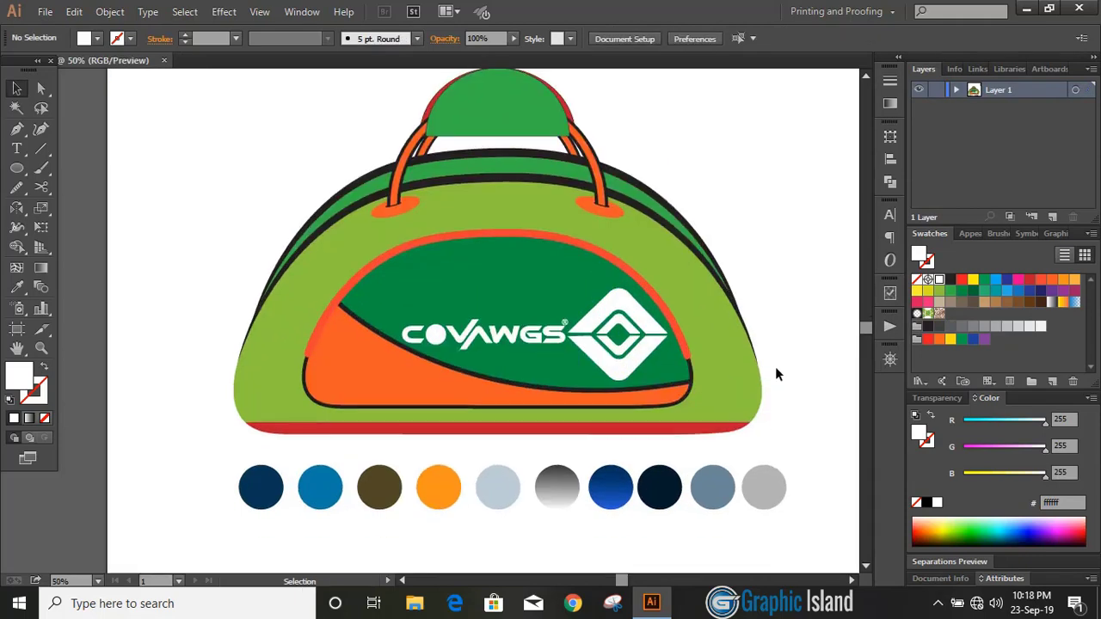
Recolour the red strip along the bag's base with navy 083654 sampled from the palette circles.
scroll(775, 368, down, 2)
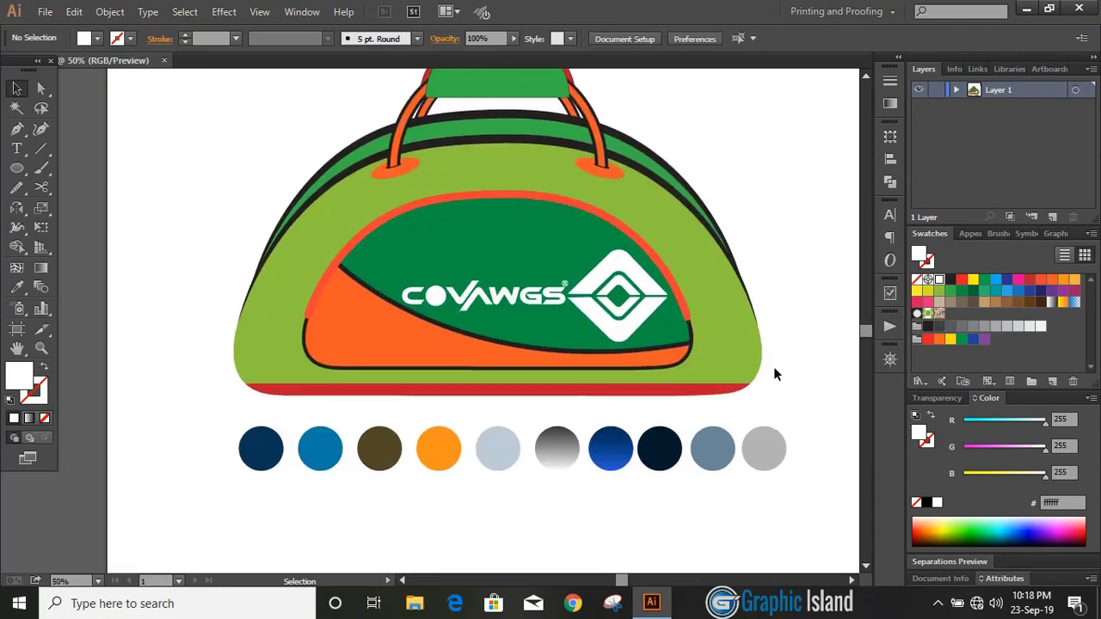
click(447, 393)
click(17, 288)
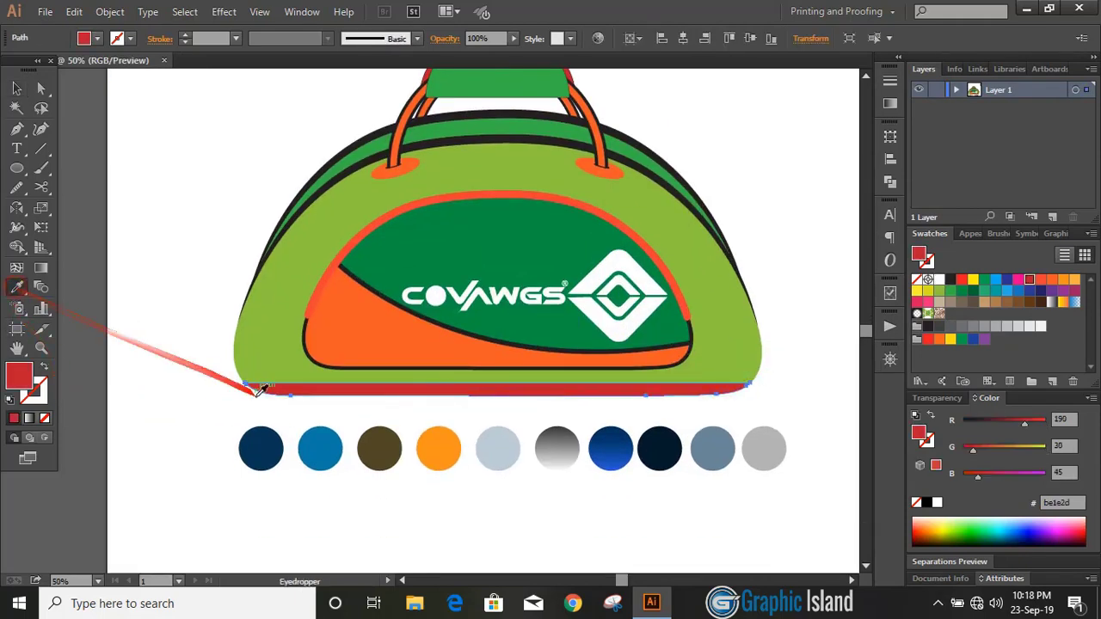
click(261, 448)
click(16, 88)
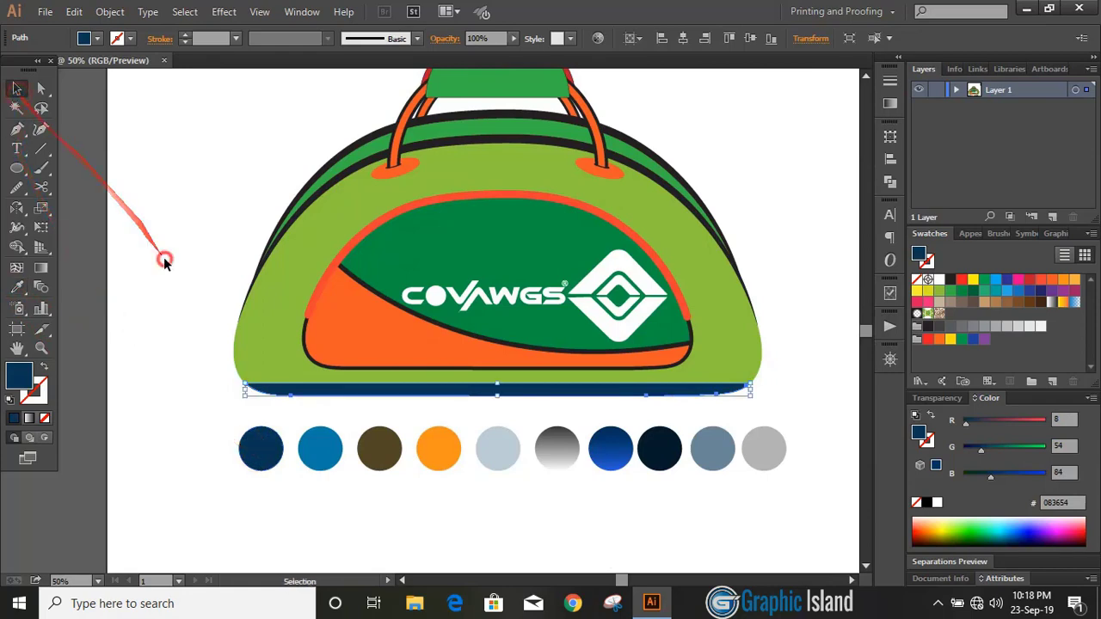
Recolour the dark green front panel behind the logo with navy 083654 from the palette circles.
scroll(413, 250, up, 1)
click(391, 255)
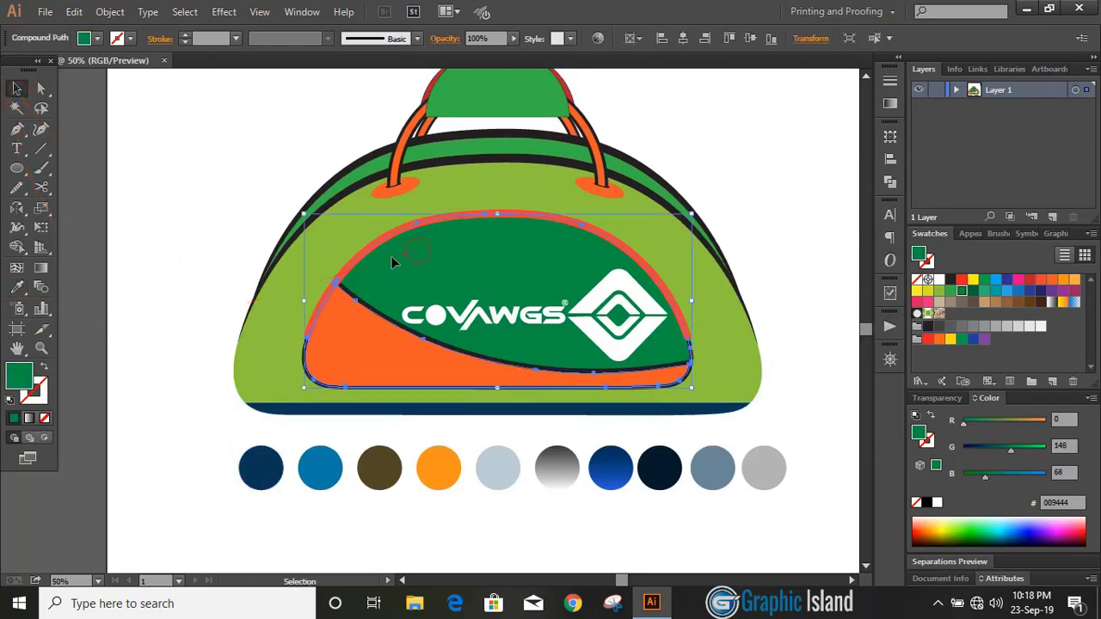
click(16, 288)
click(261, 463)
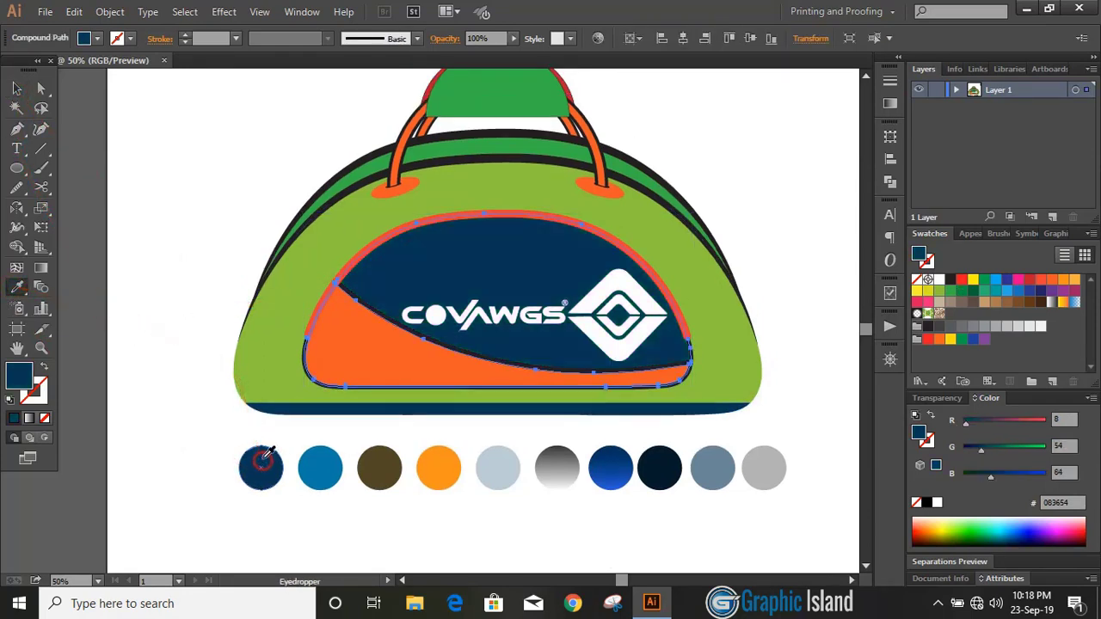
click(17, 90)
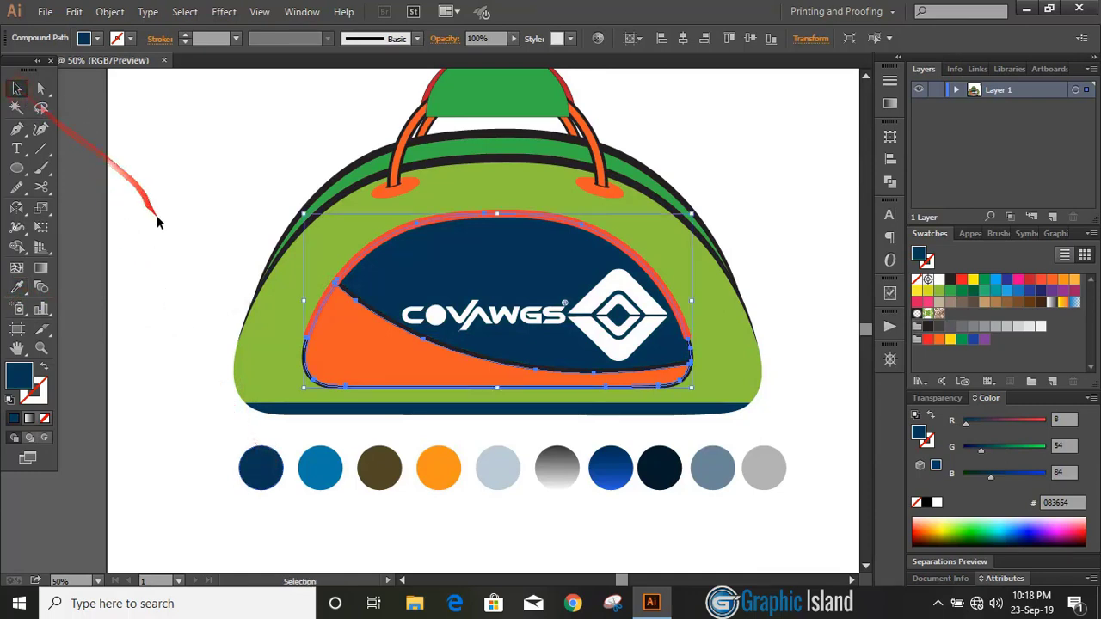
click(173, 251)
Recolour the green band behind the bag's front body with the darkest navy palette colour, 041b2a.
scroll(173, 255, up, 2)
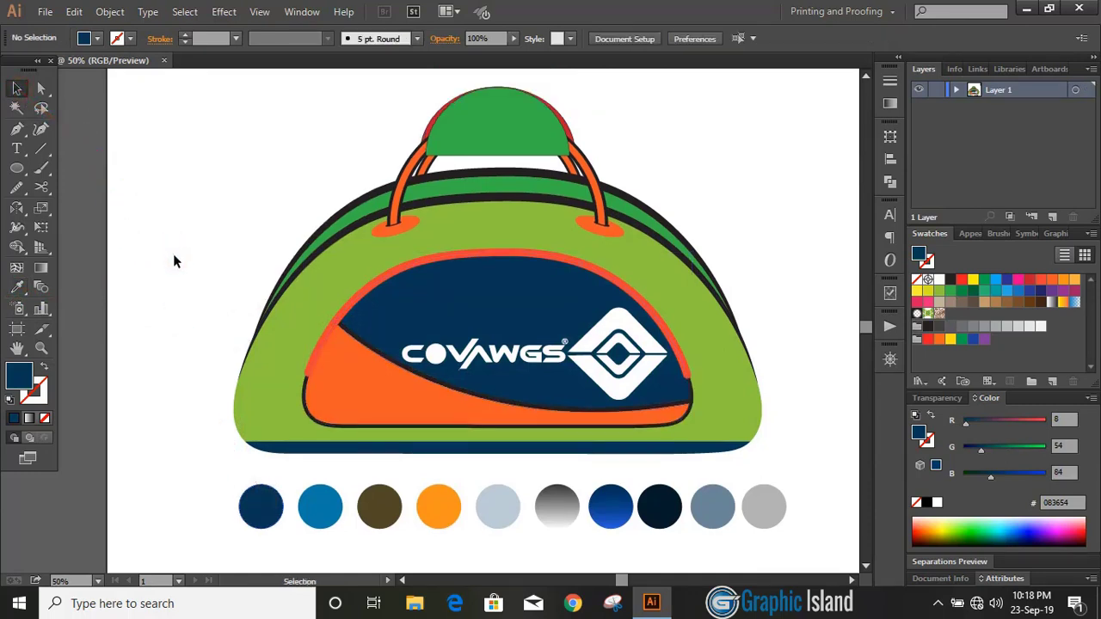
click(444, 197)
click(17, 288)
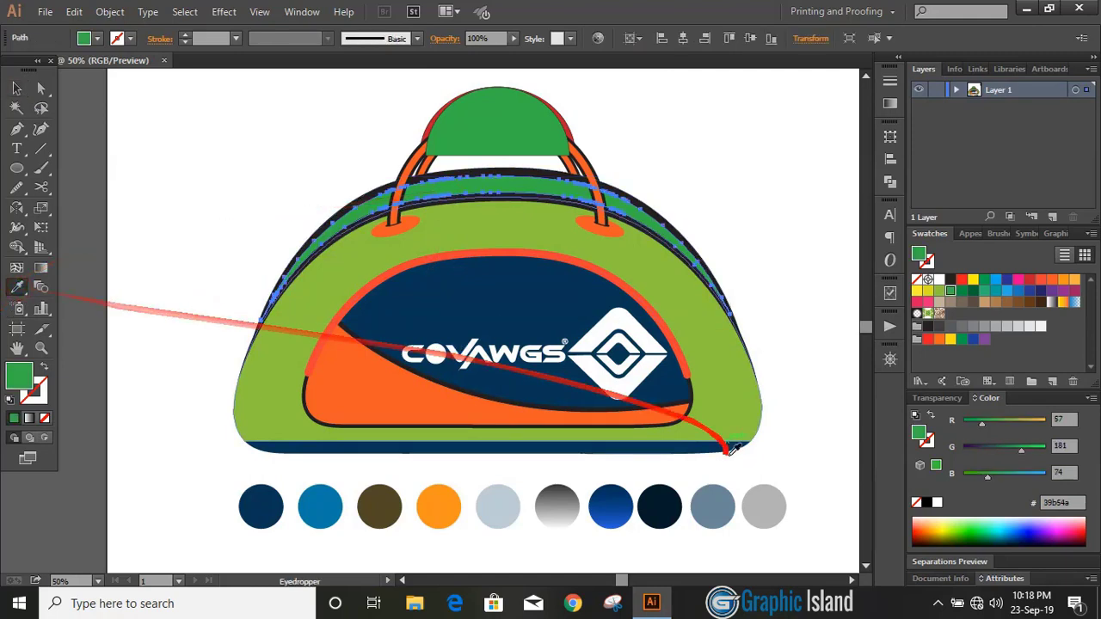
click(659, 506)
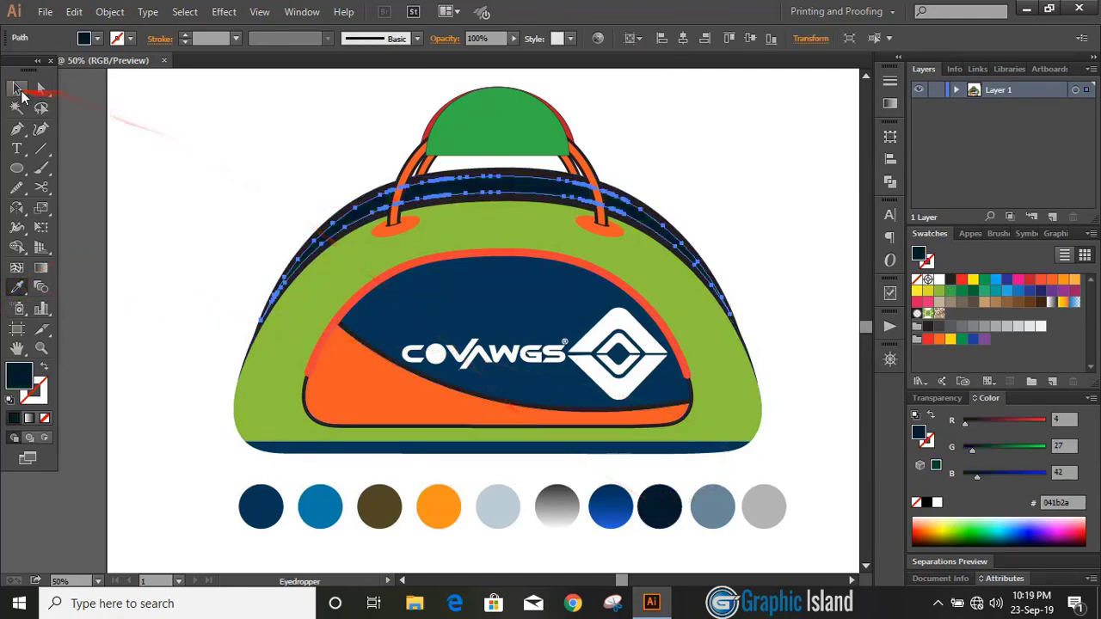
click(18, 90)
click(175, 268)
Recolour the outermost black contour of the bag with light grey b3b3b3 from the palette circles.
scroll(178, 268, up, 1)
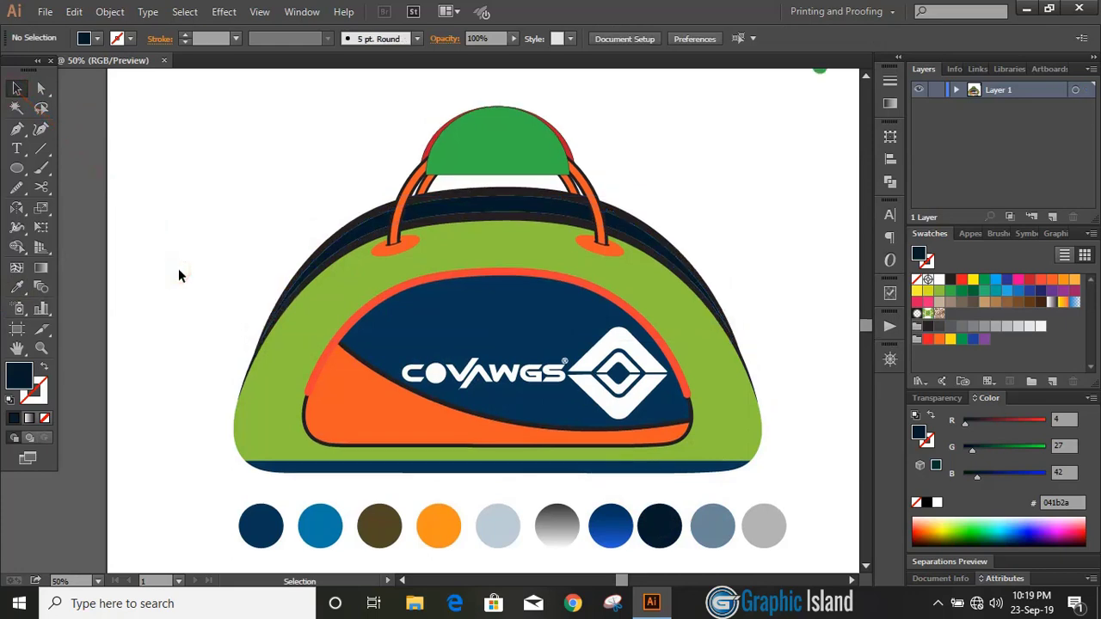
click(456, 198)
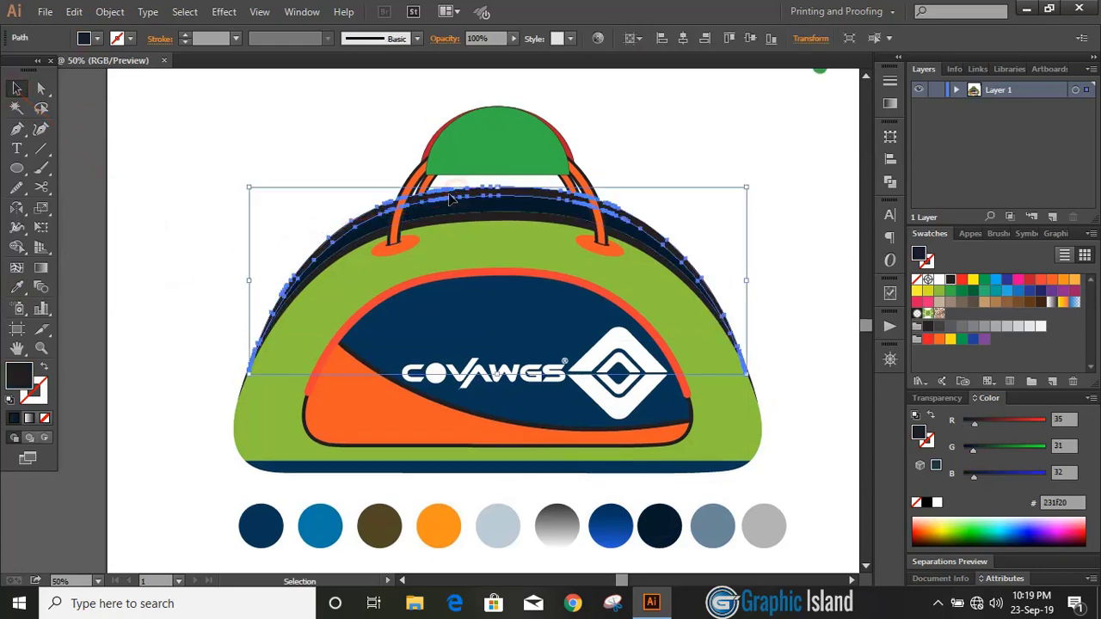
click(18, 289)
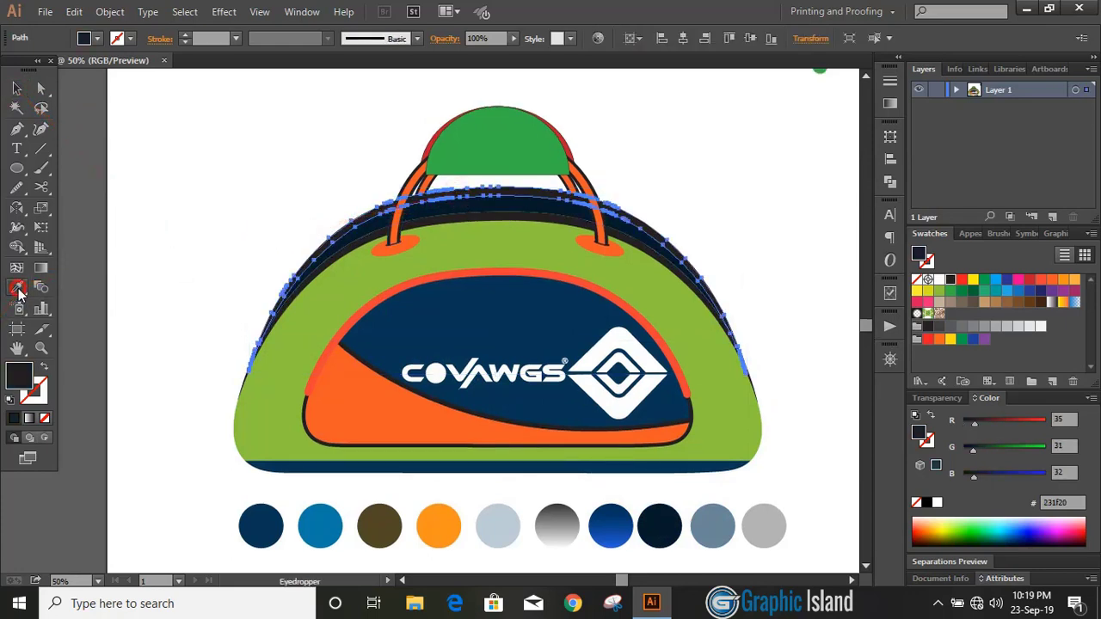
click(770, 521)
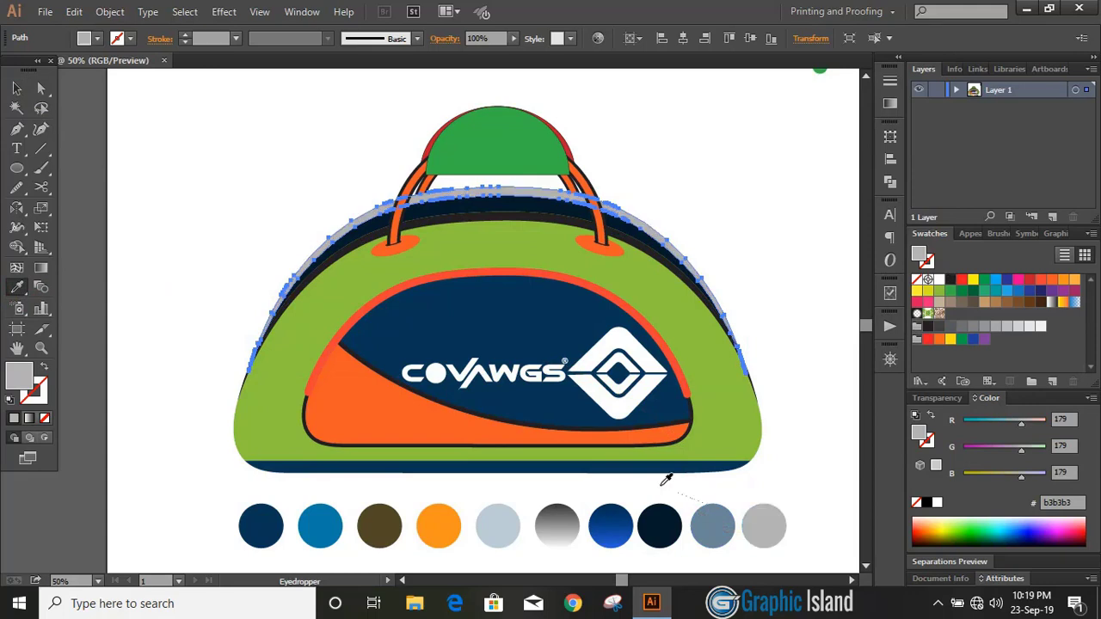
click(17, 89)
click(116, 171)
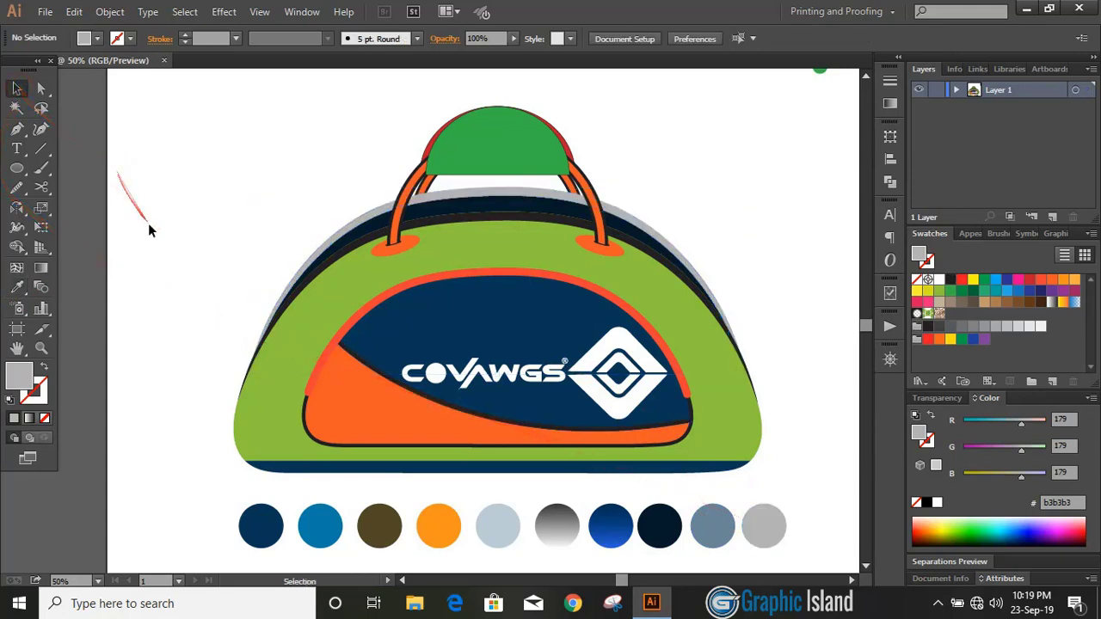
Recolour the inner black contour above the light green body with pale blue-grey bdccd4 from the palette.
click(446, 218)
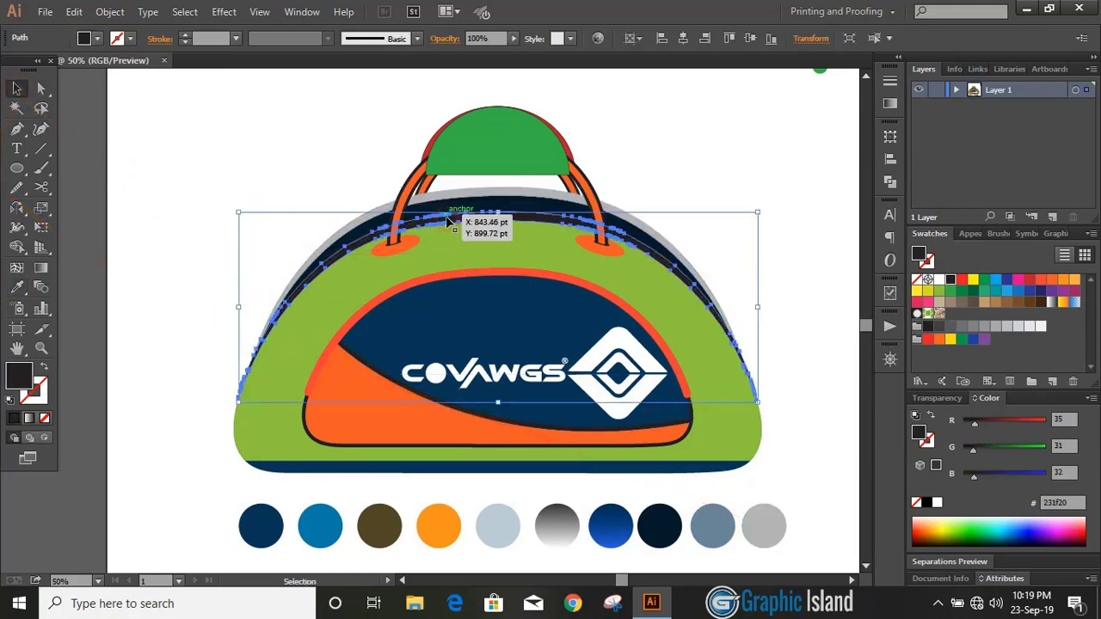
click(15, 293)
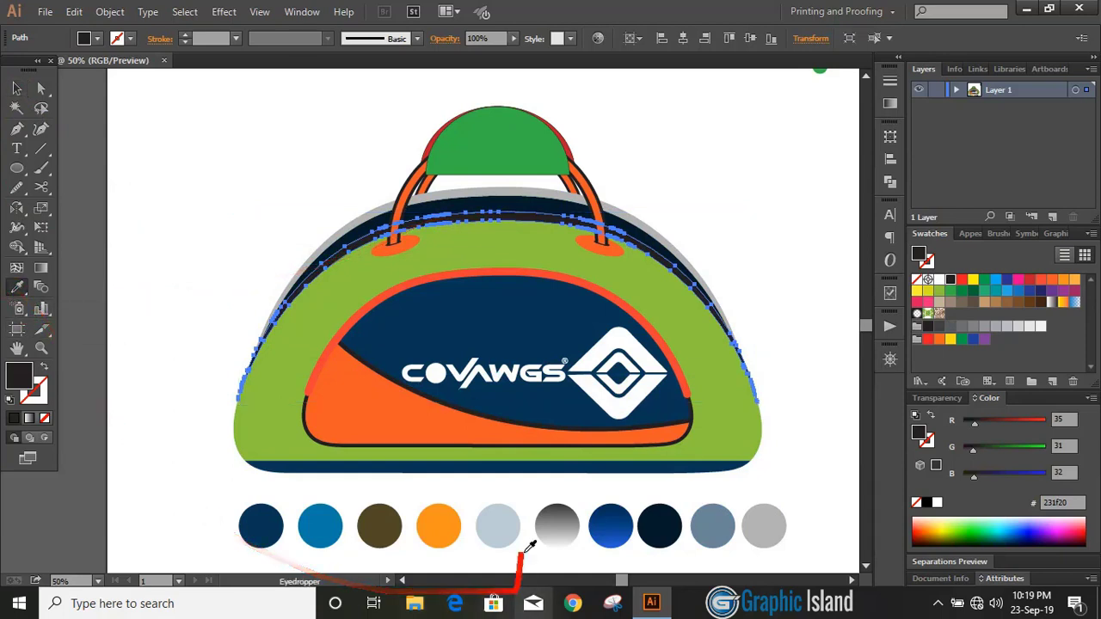
click(503, 516)
click(15, 86)
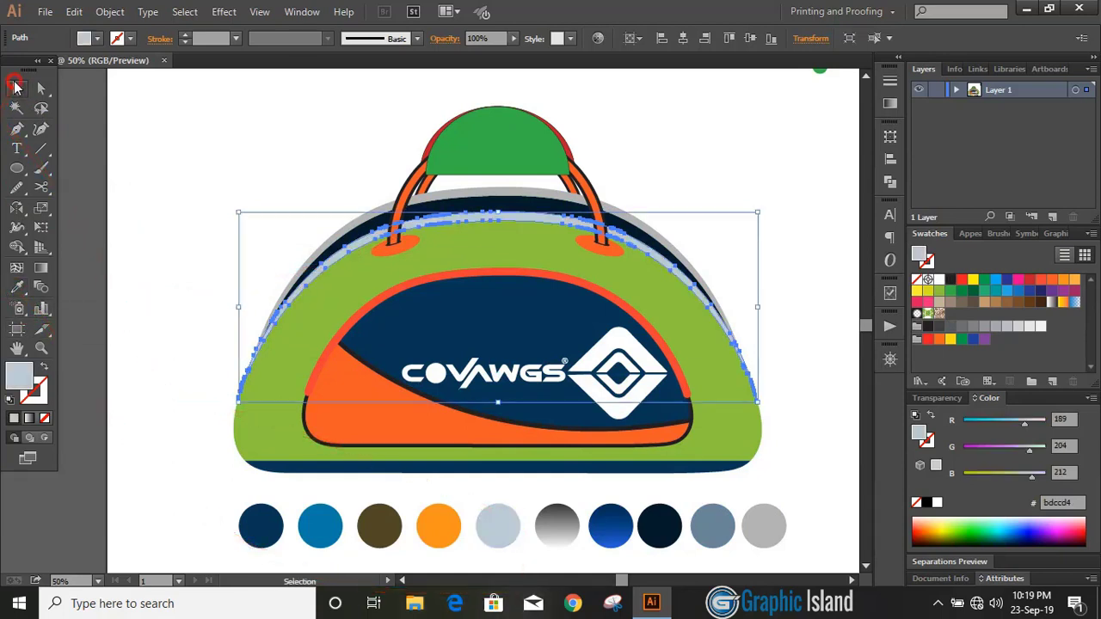
click(146, 228)
Recolour the orange-red arched trim above the front panel by sampling the bag's pale blue-grey contour.
scroll(155, 242, down, 2)
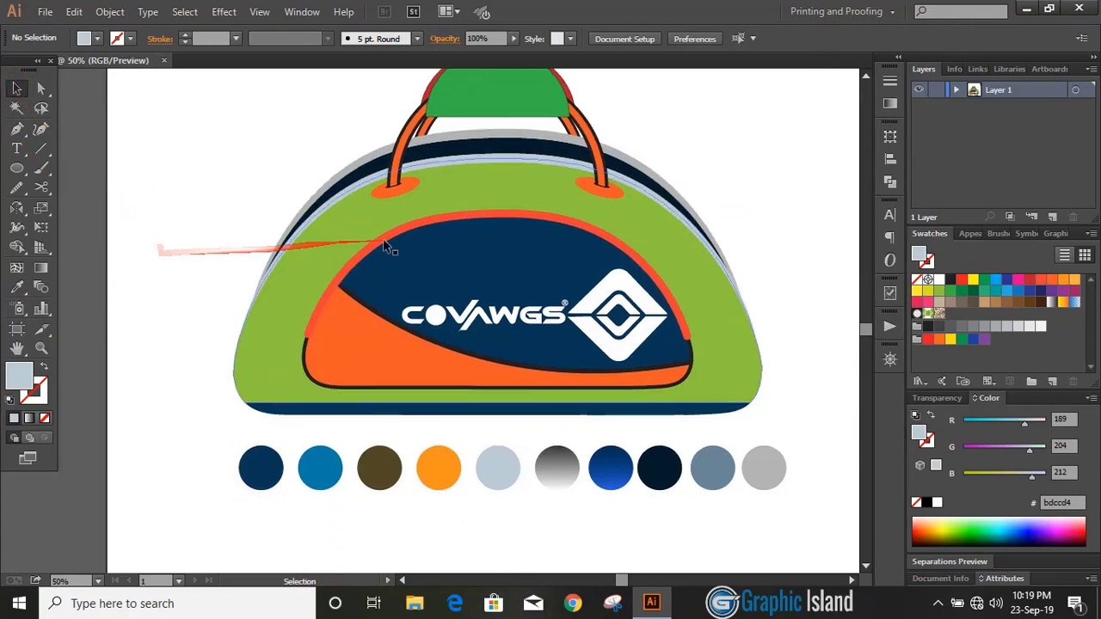
click(402, 241)
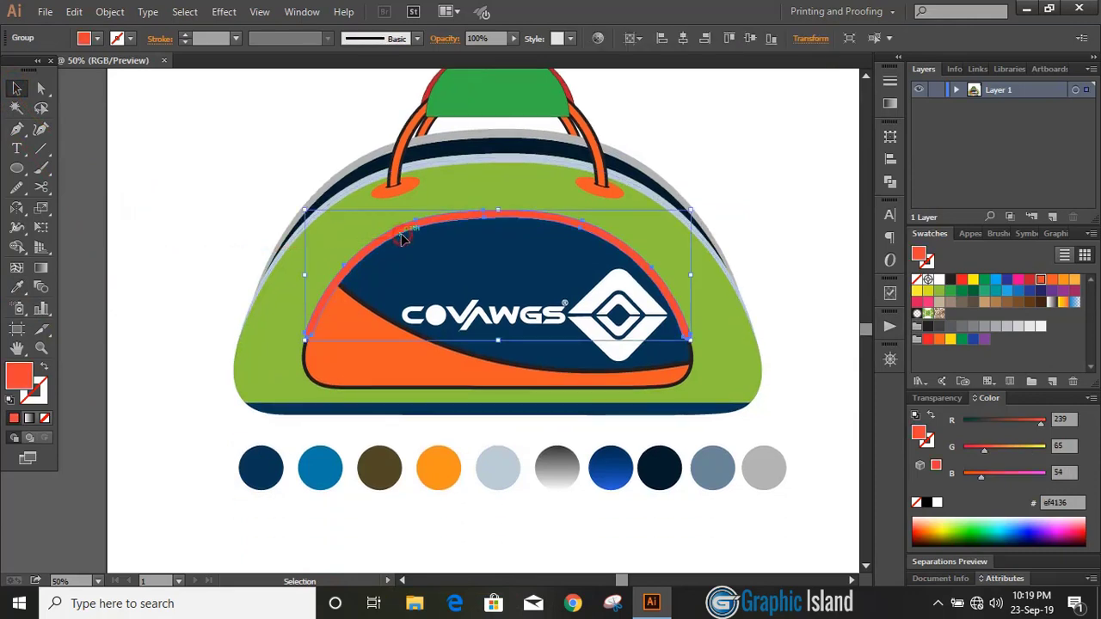
click(17, 288)
click(345, 193)
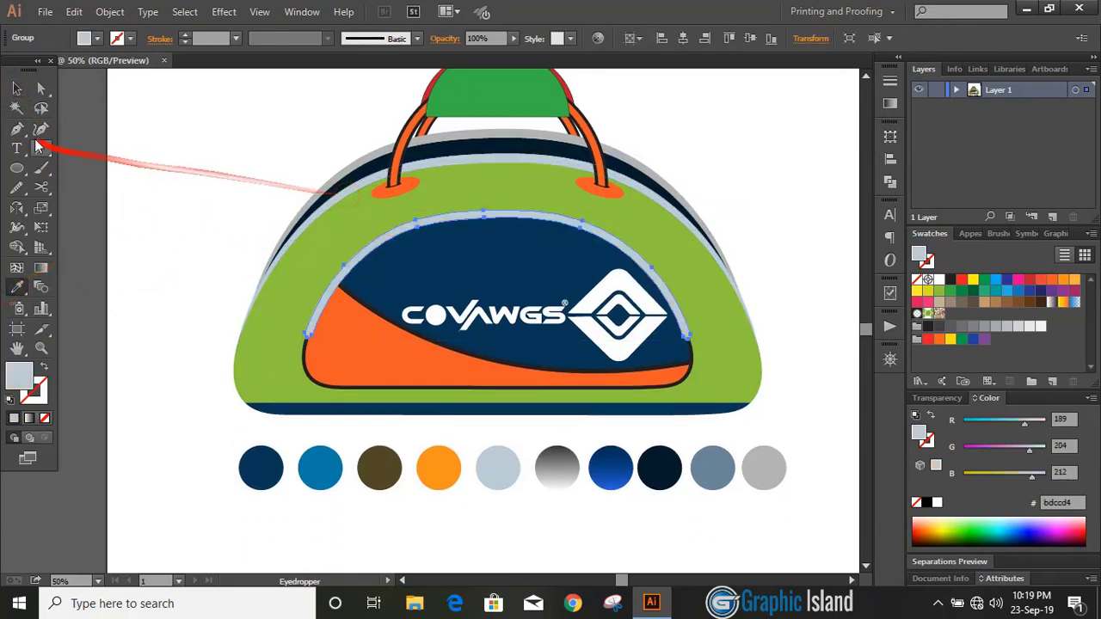
click(17, 88)
click(199, 288)
Select the dark outline around the bag's front panel.
scroll(202, 317, down, 1)
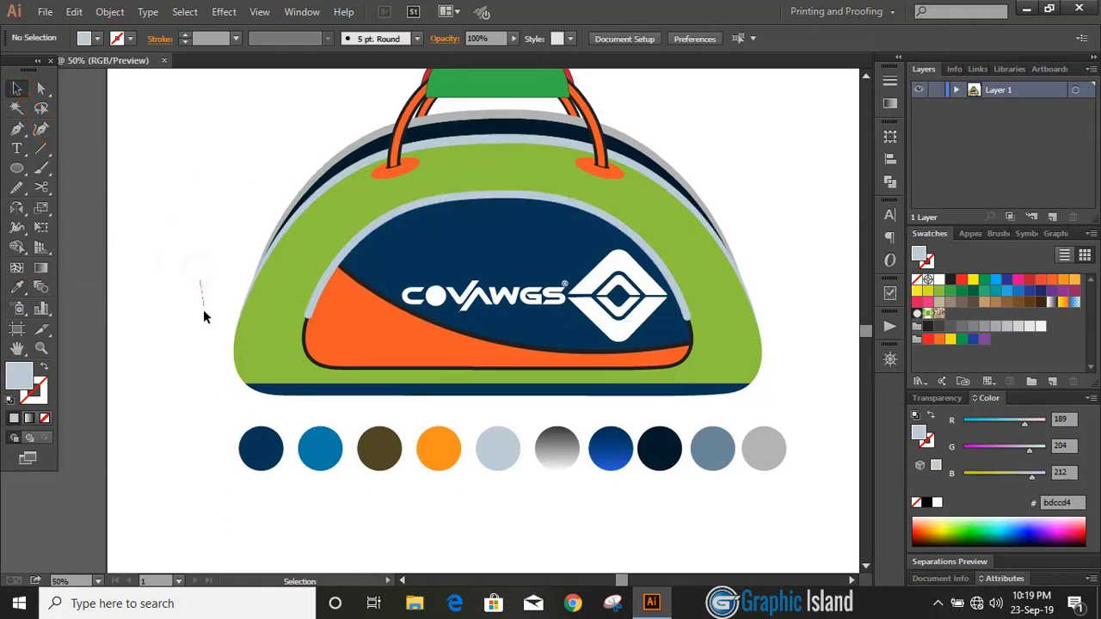
click(301, 350)
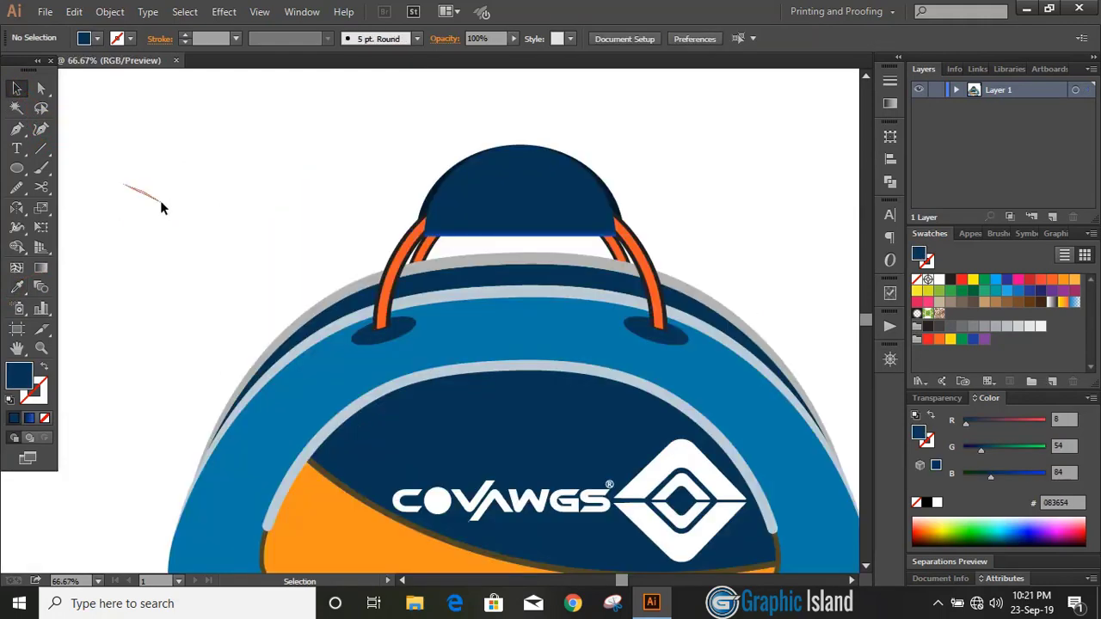
Recolour the front and rear handle straps with pale blue-grey bdccd4 sampled from the bag's inner contour.
click(387, 269)
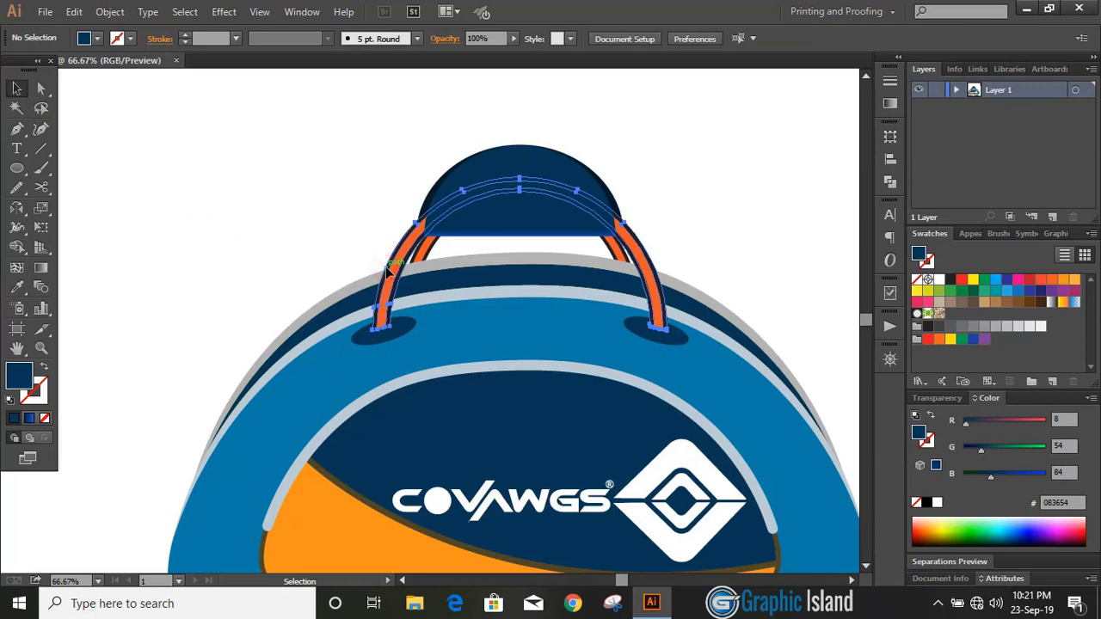
shift+click(432, 256)
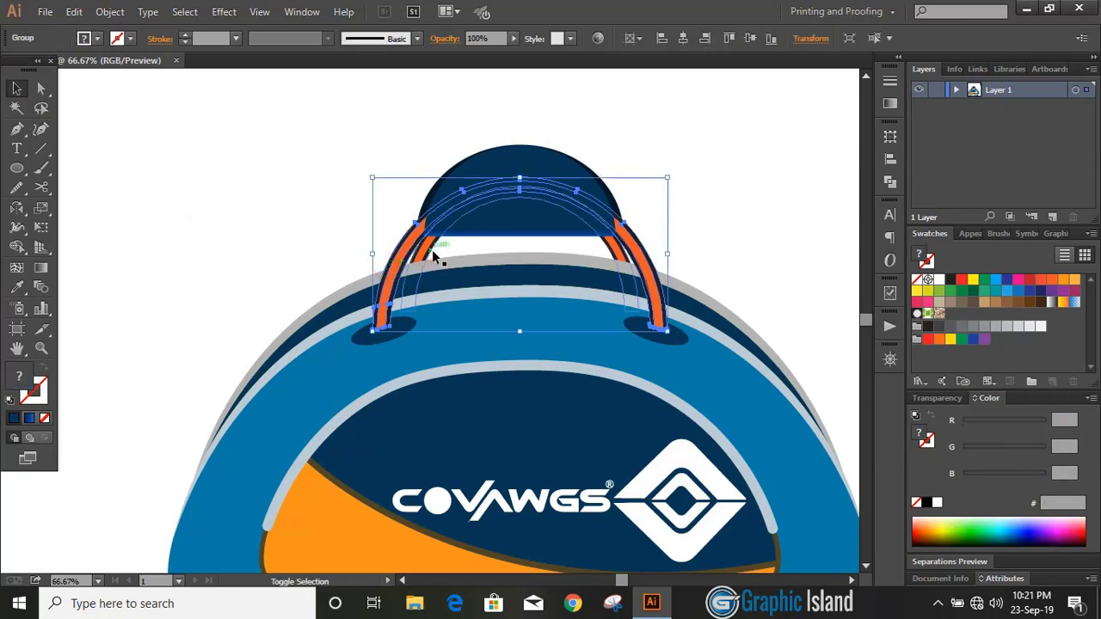
shift+click(432, 250)
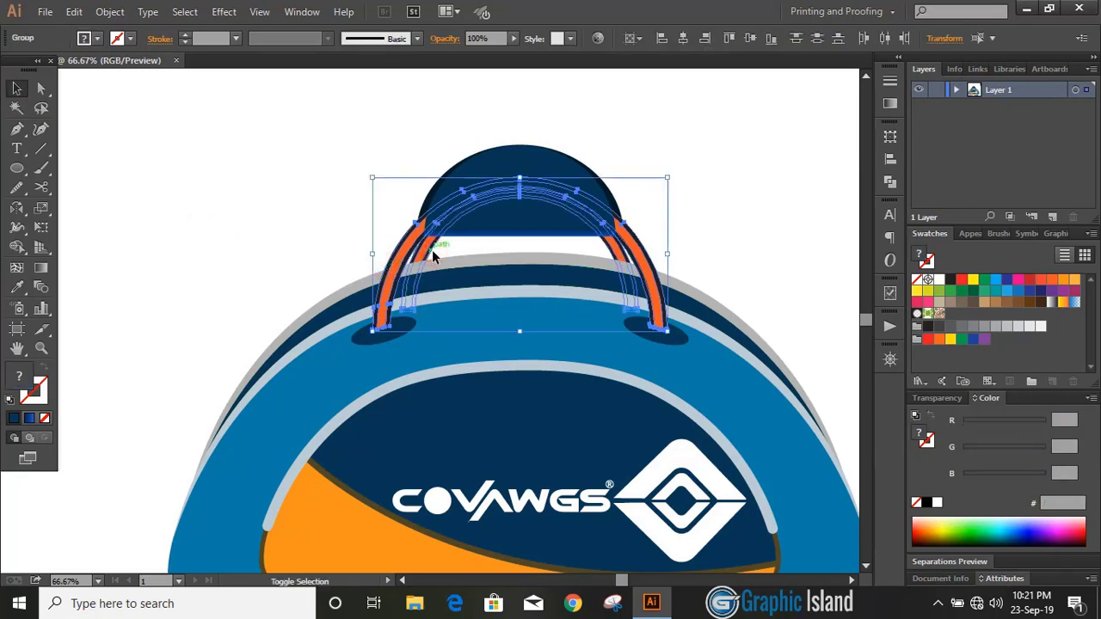
click(18, 289)
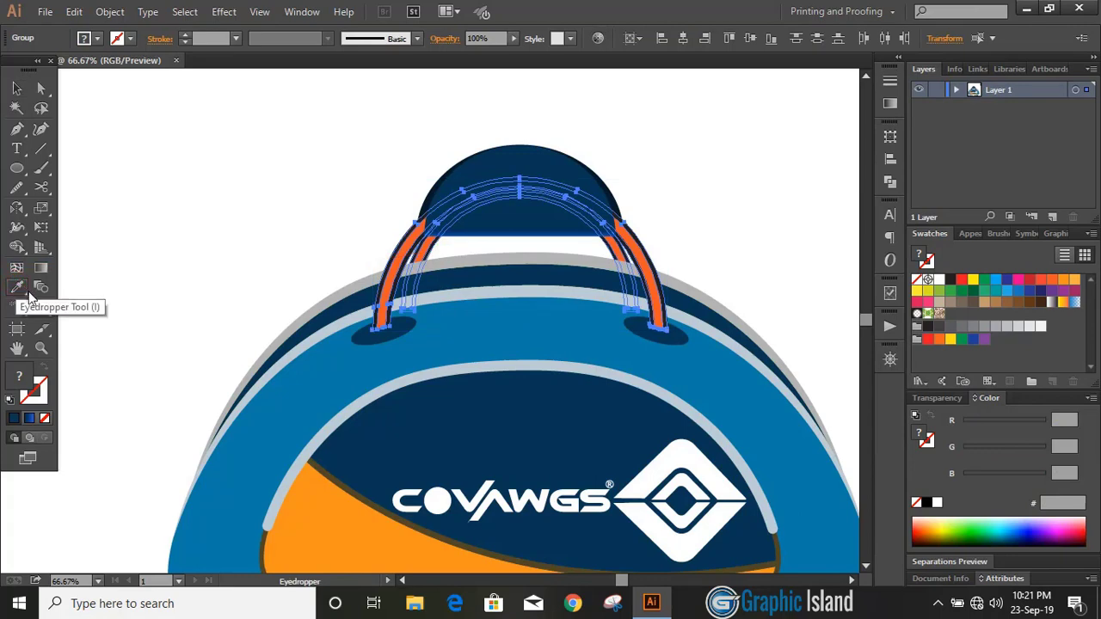
click(315, 312)
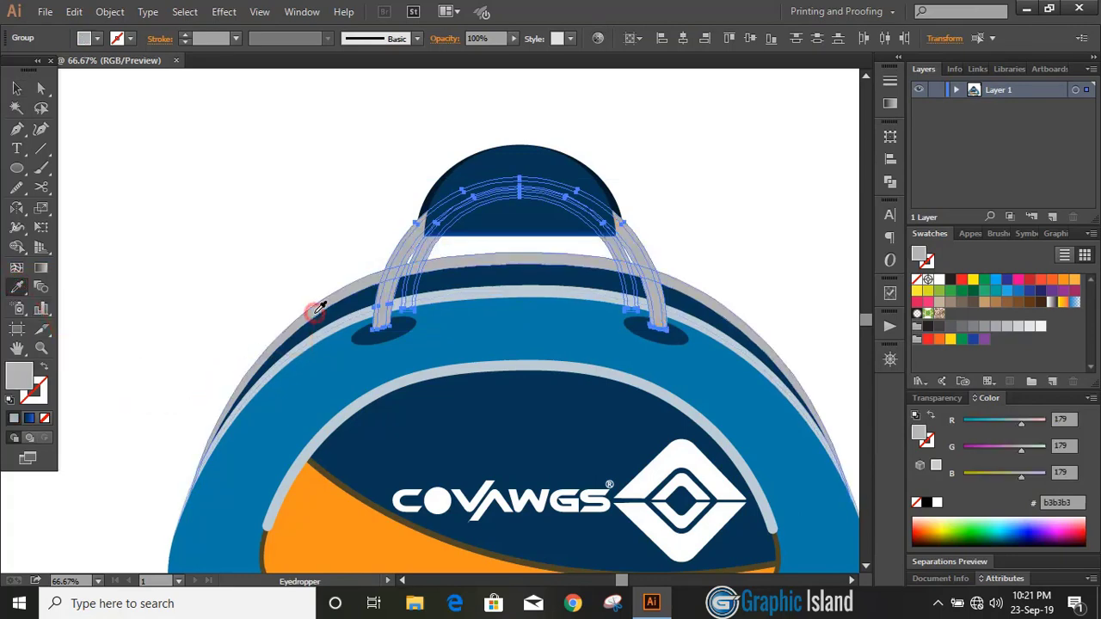
click(324, 331)
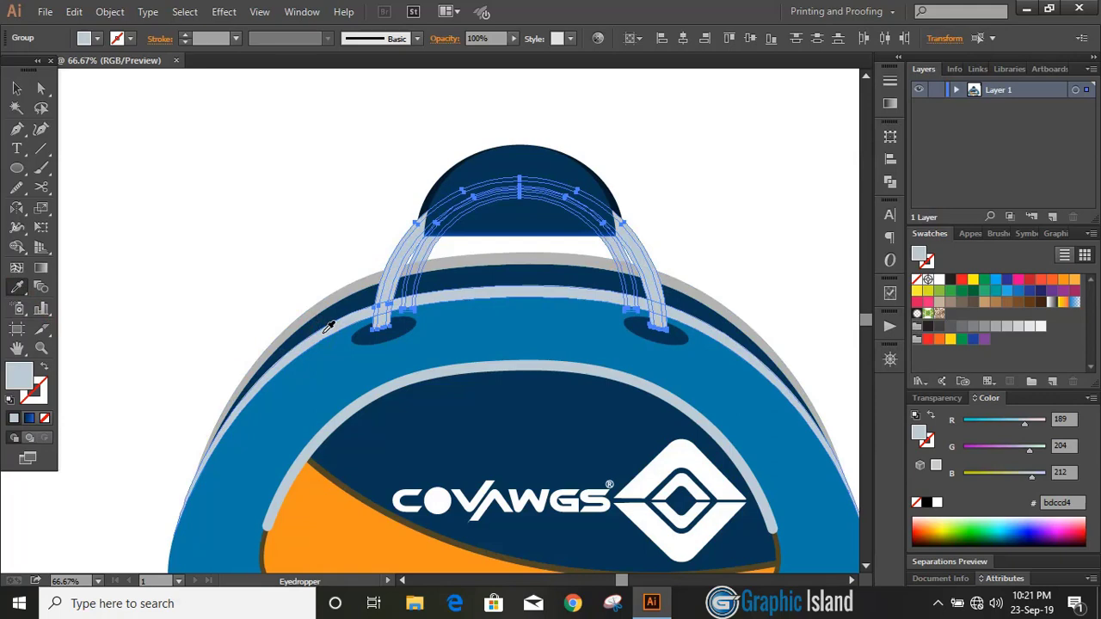
click(17, 88)
click(142, 205)
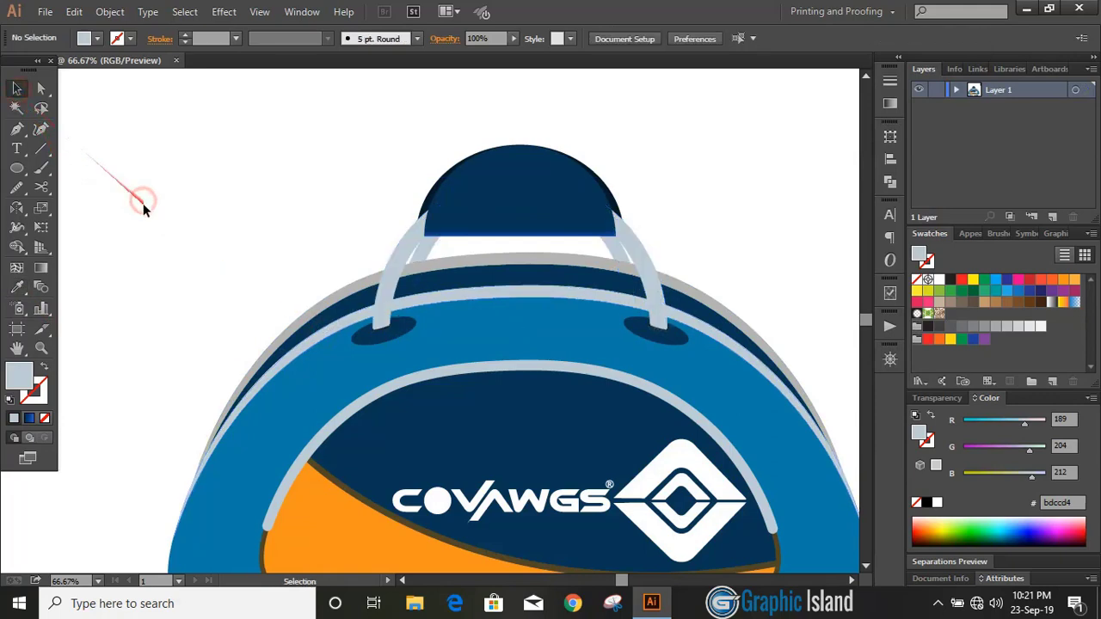
Ungroup the front handle strap into separate paths.
click(394, 296)
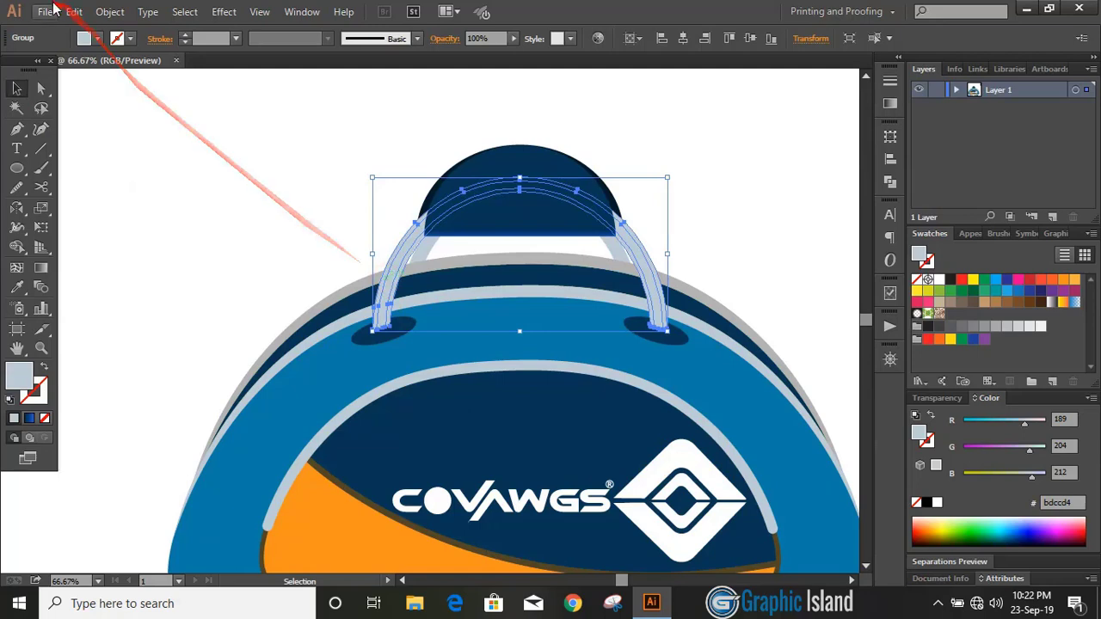
click(109, 12)
click(135, 89)
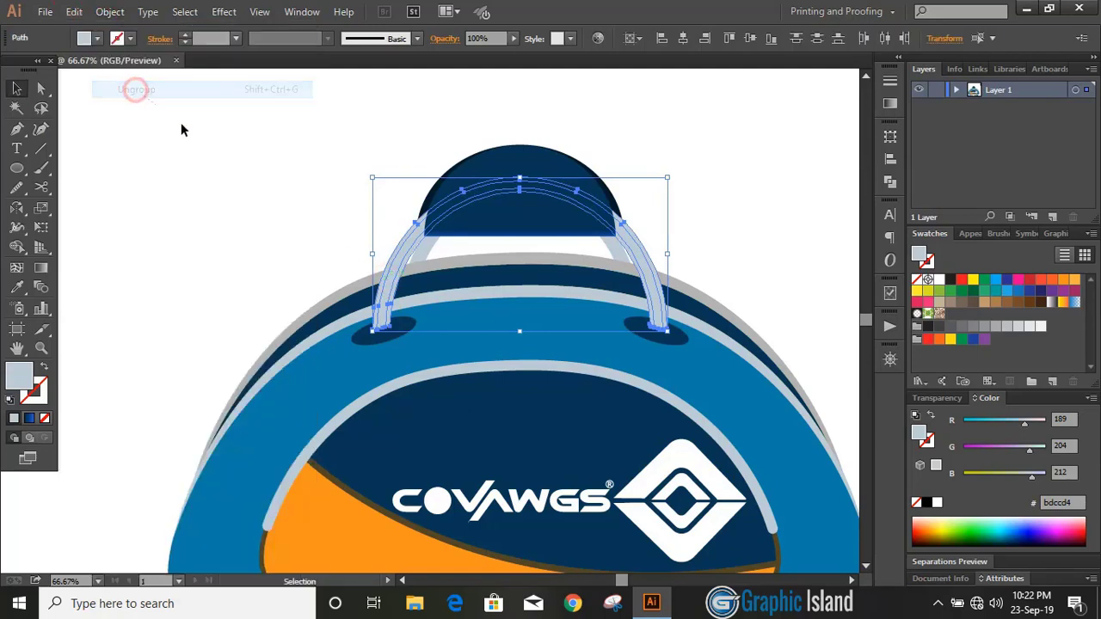
click(215, 201)
Recolour the front strap's inner band with orange f7931e sampled from the front panel.
click(401, 261)
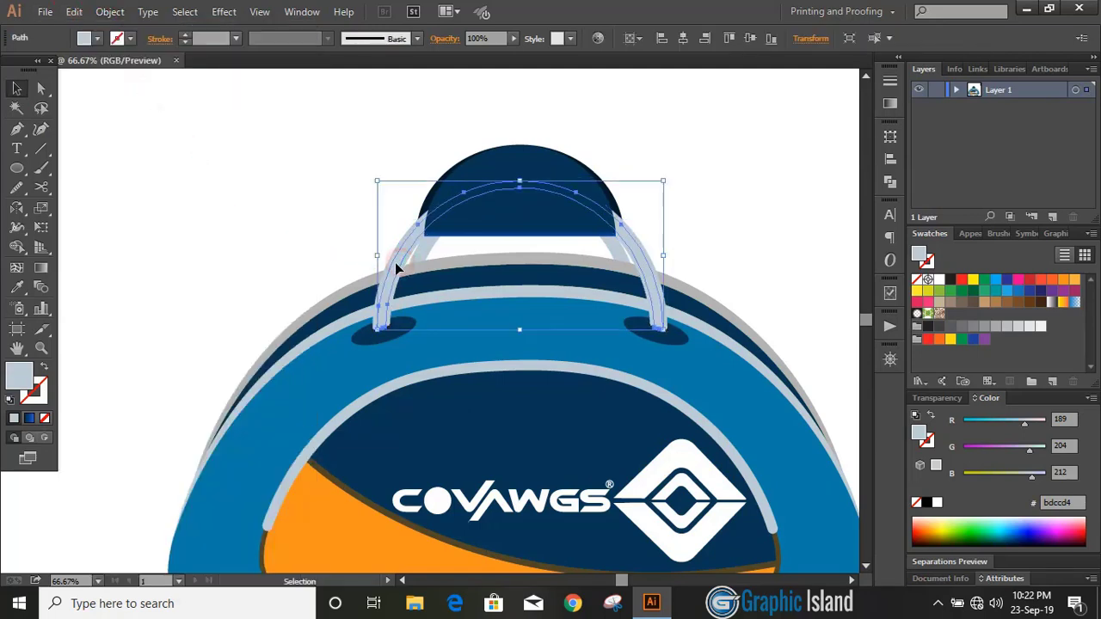
click(19, 291)
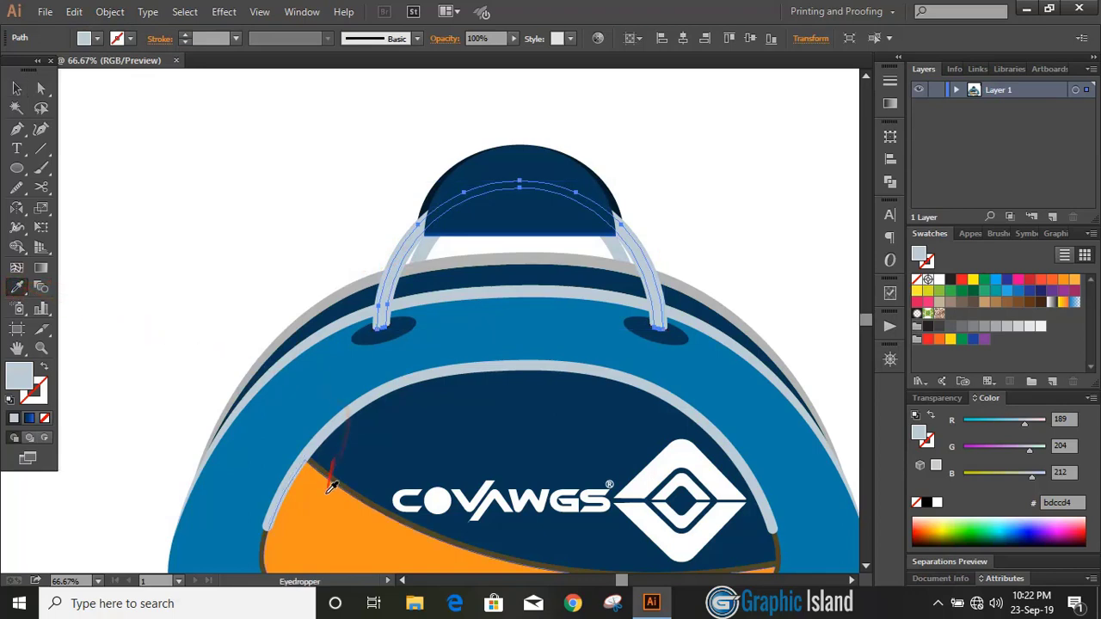
click(326, 493)
click(17, 88)
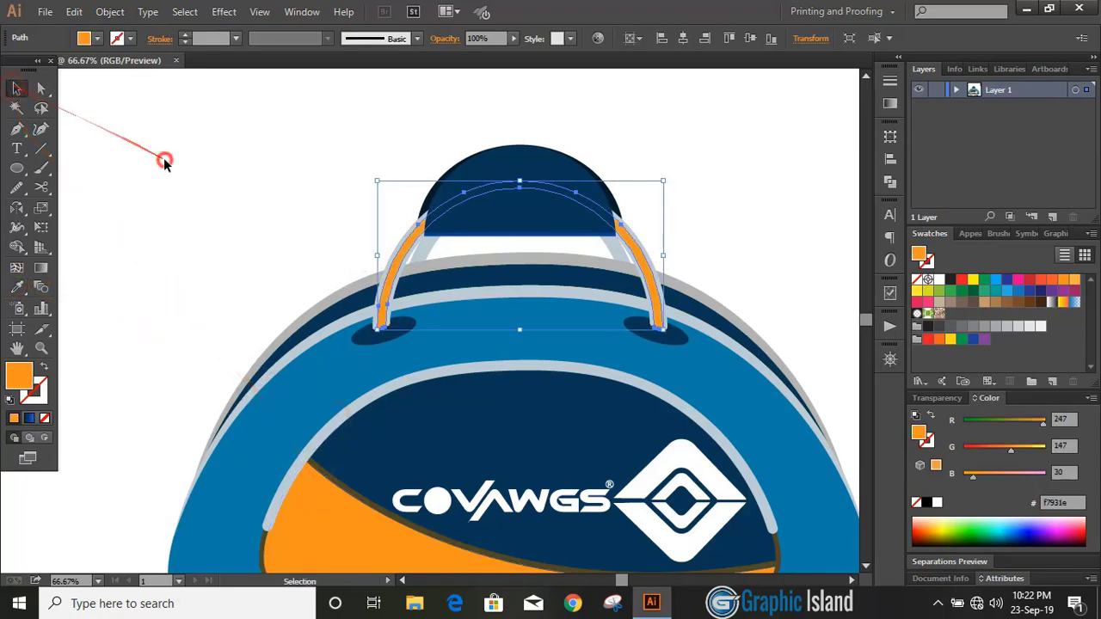
click(165, 162)
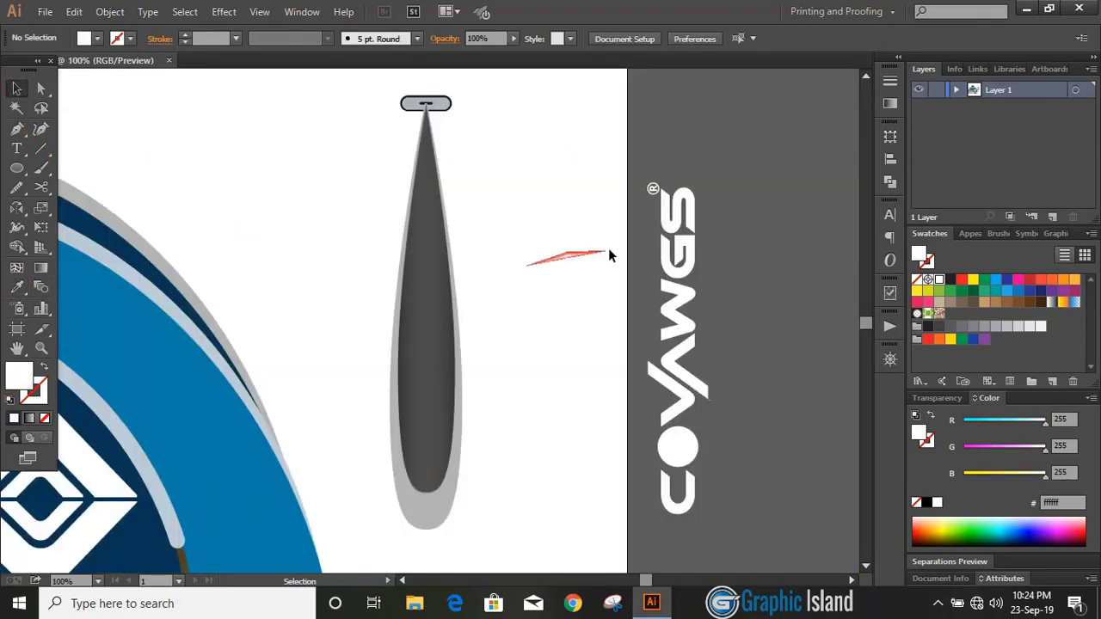
Scale down the vertical white COVAWGS wordmark and place it inside the zipper pull's dark teardrop area.
drag(693, 315, 521, 287)
drag(543, 158, 527, 242)
drag(510, 303, 429, 332)
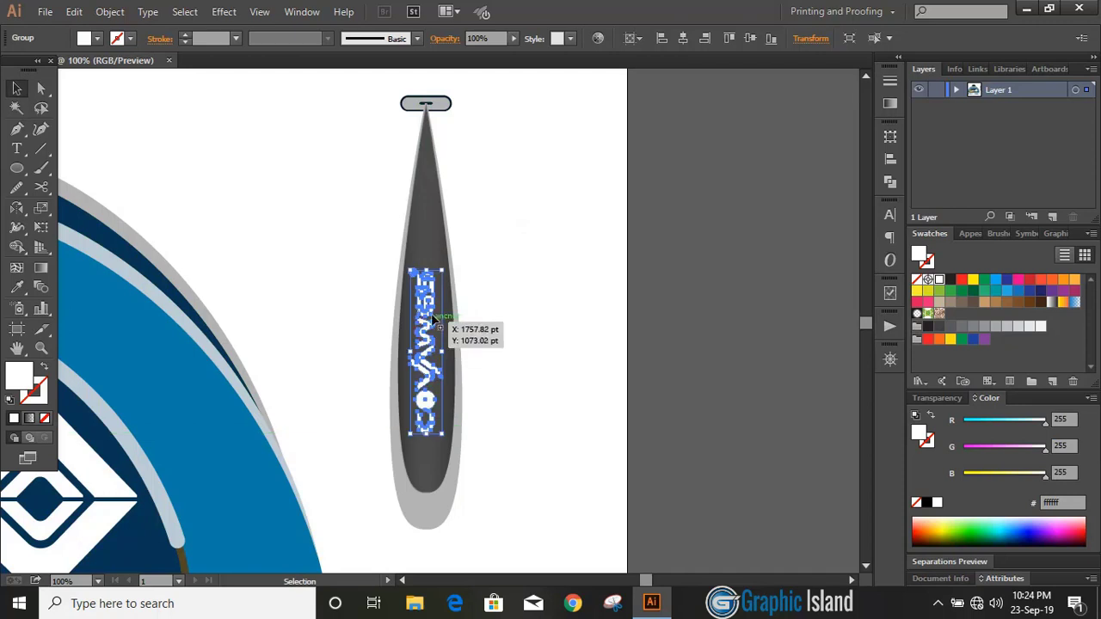
click(533, 241)
Nudge the COVAWGS wordmark further down inside the zipper pull.
scroll(533, 246, down, 2)
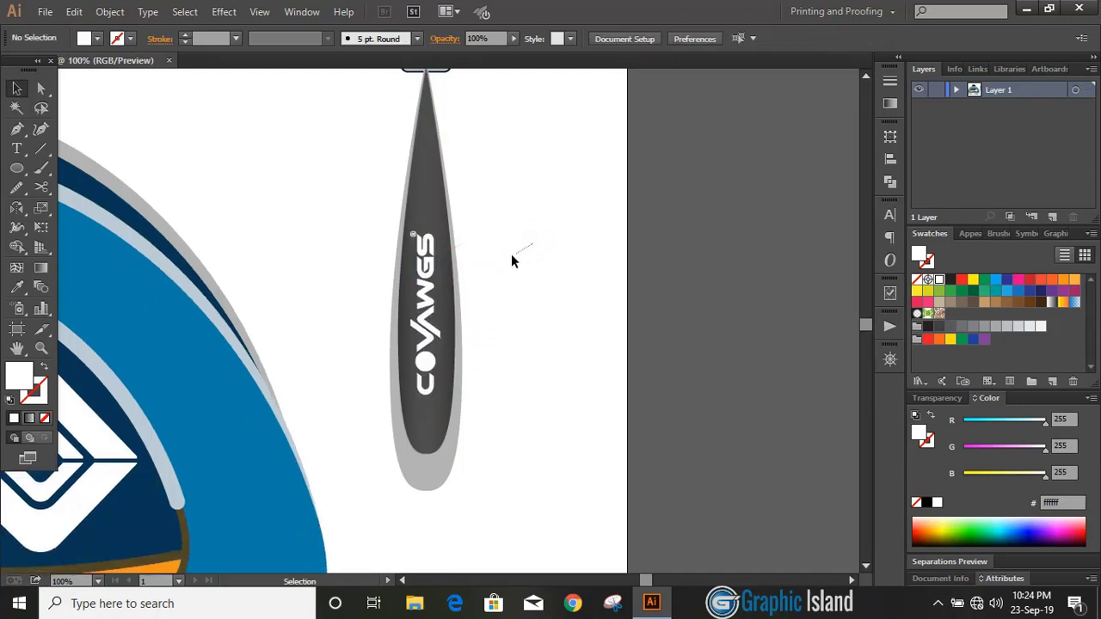
click(423, 310)
key(shift+Down)
key(shift+Down)
key(shift+Down)
key(shift+Down)
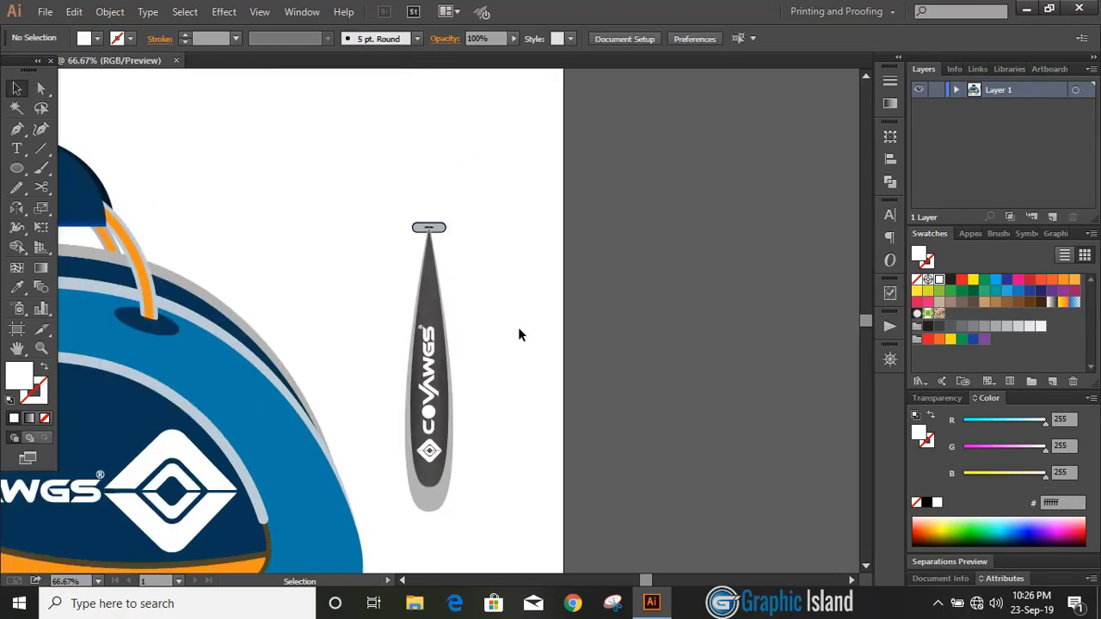
Duplicate the finished zipper pull just to its right and rotate the copy so its lower end swings outward.
click(434, 296)
drag(434, 296, 453, 297)
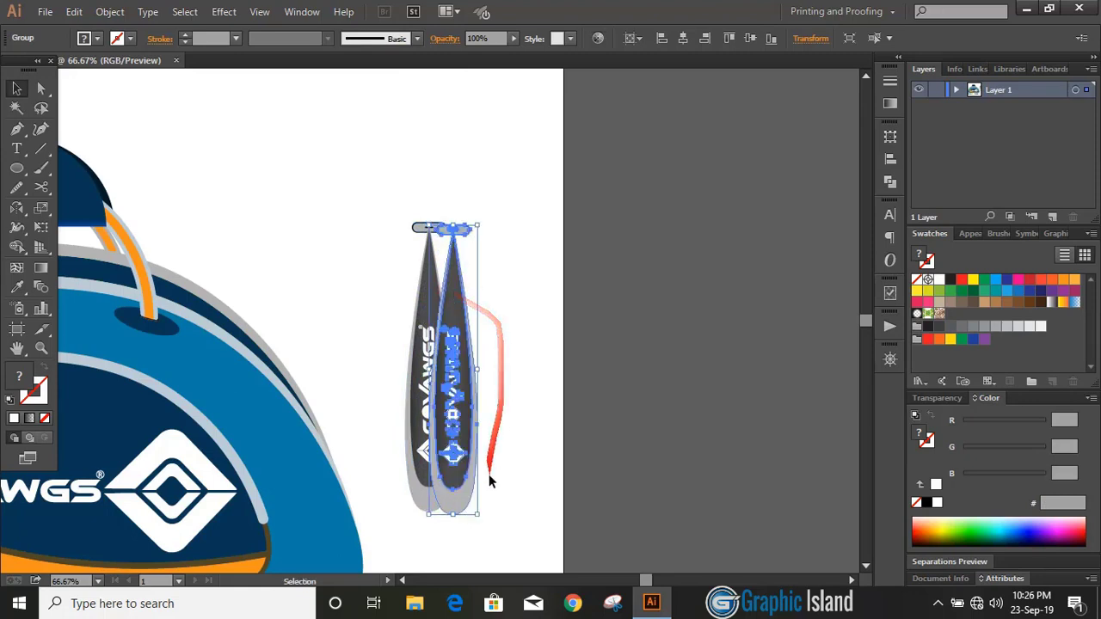
drag(487, 517, 509, 479)
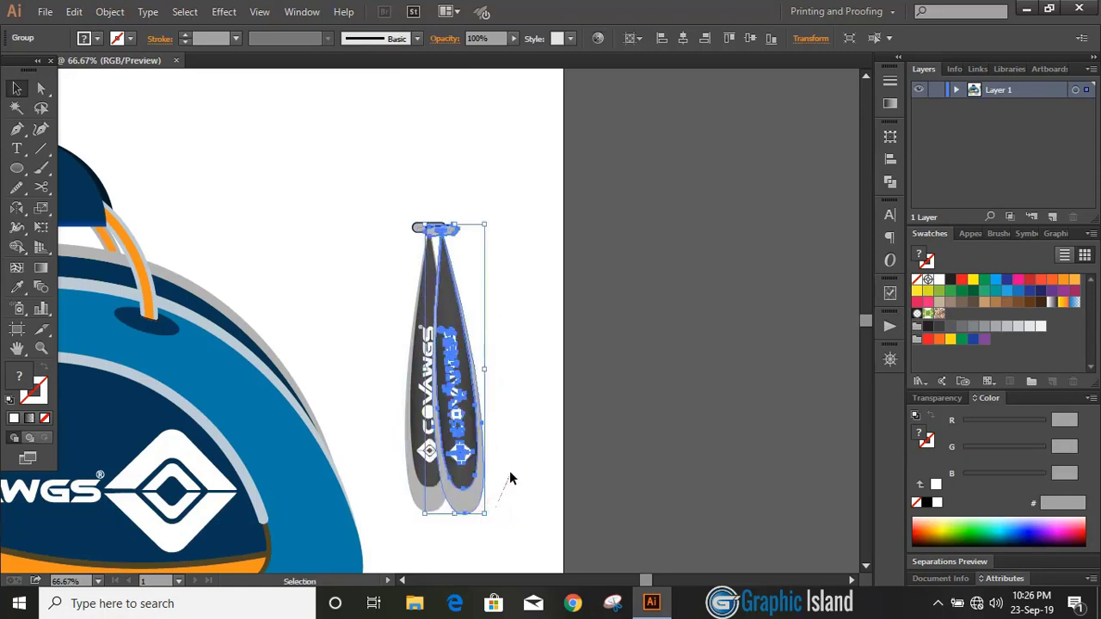
click(511, 445)
Rotate the original zipper pull slightly so its lower end tilts left, away from the copy.
click(416, 494)
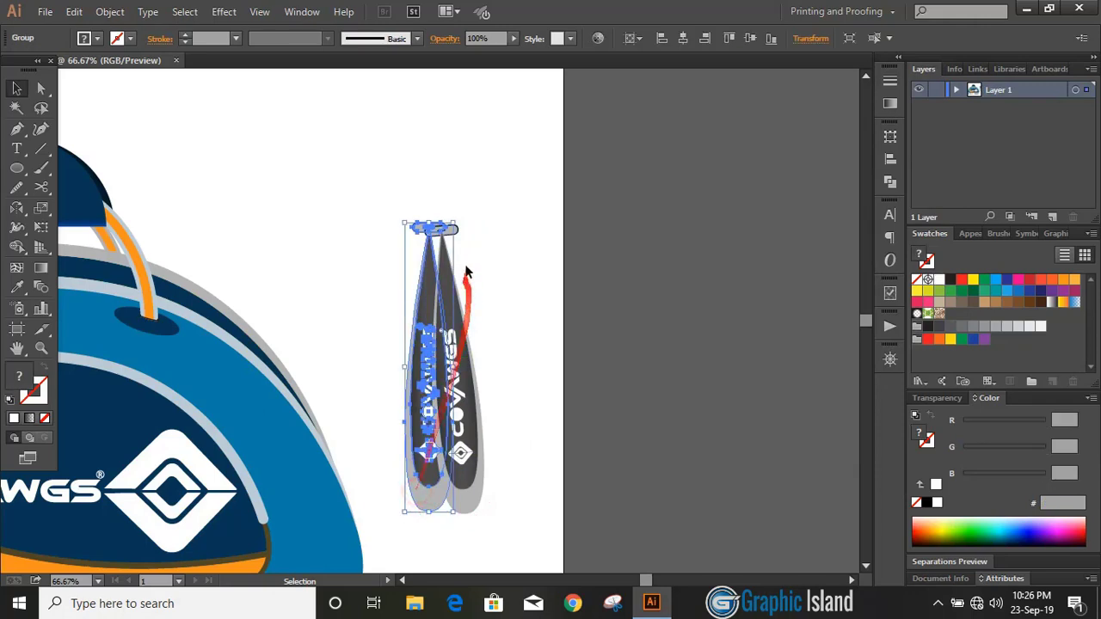
drag(460, 221, 462, 225)
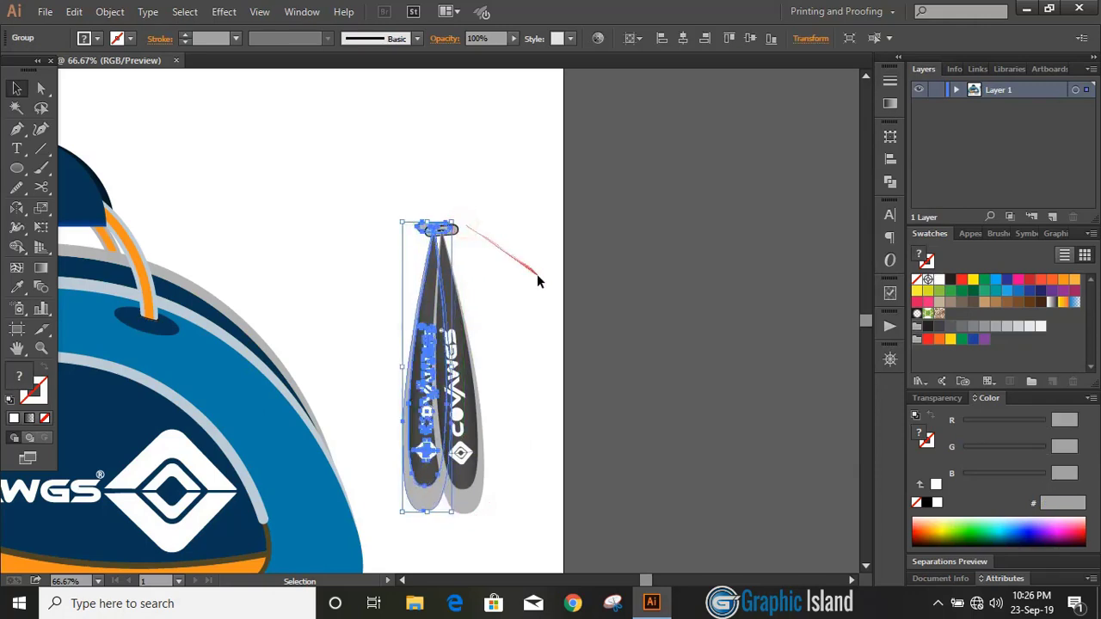
click(536, 275)
Shift the right zipper pull slightly away from the left one and fine-tune the left pull's rotation.
click(464, 340)
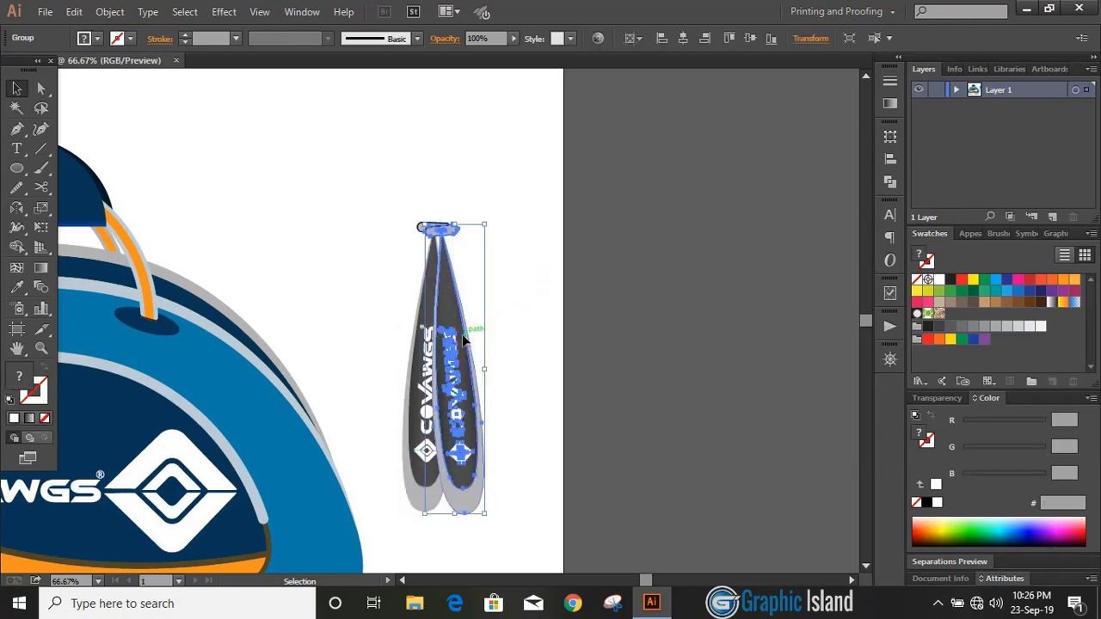
drag(465, 340, 464, 340)
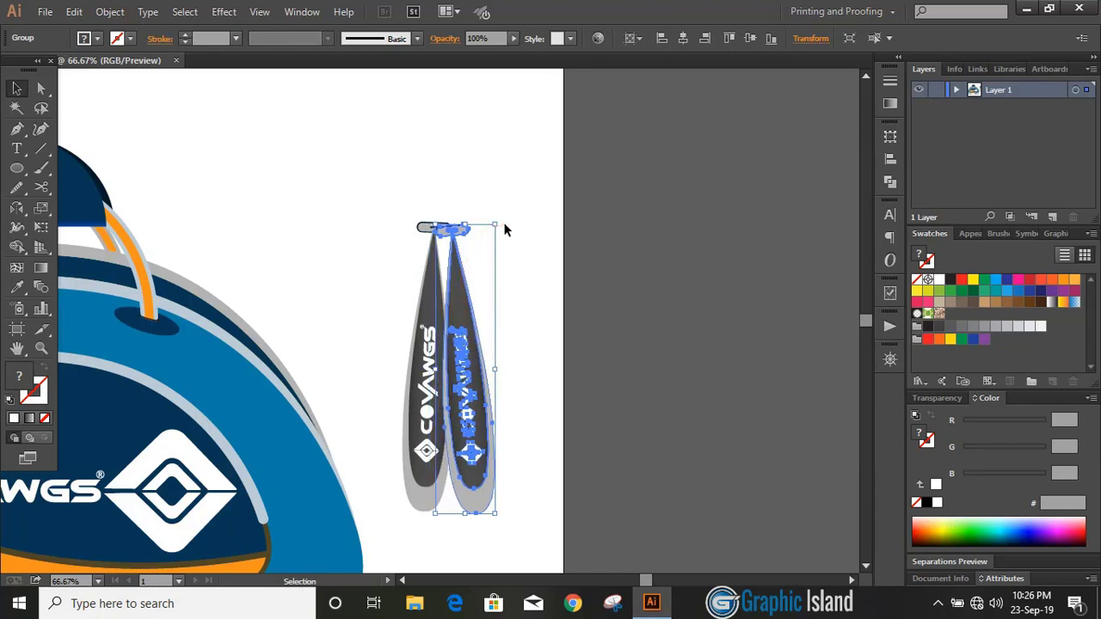
drag(371, 272, 423, 265)
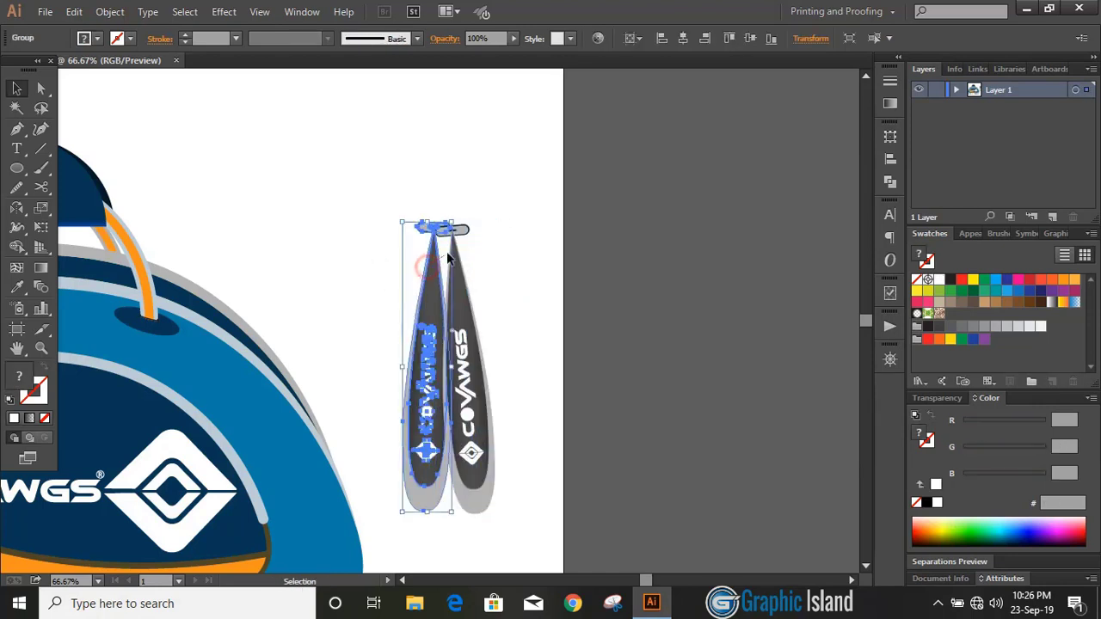
drag(459, 216, 462, 221)
click(521, 226)
Group the two zipper pulls and move the group onto the middle of the bag.
key(ctrl+minus)
key(ctrl+minus)
key(ctrl+minus)
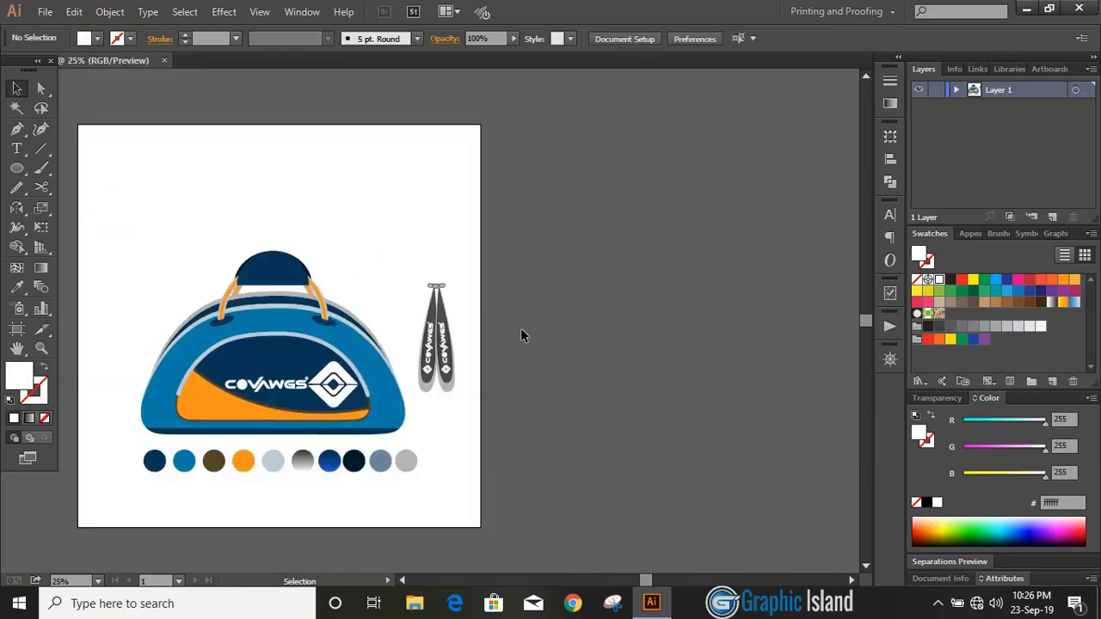
drag(402, 253, 465, 351)
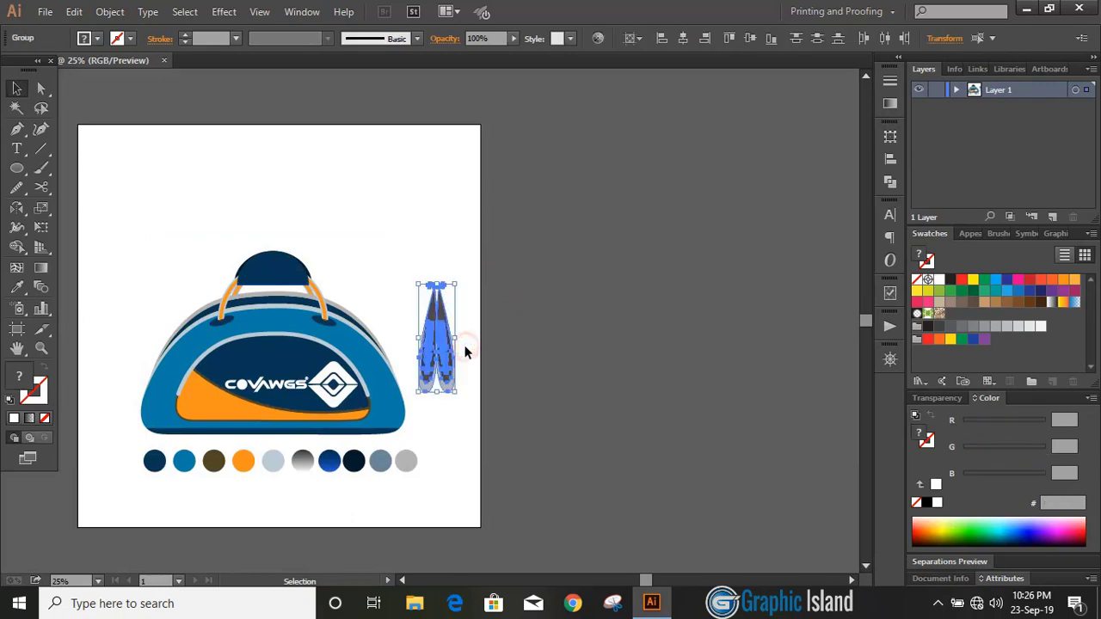
click(109, 11)
click(129, 72)
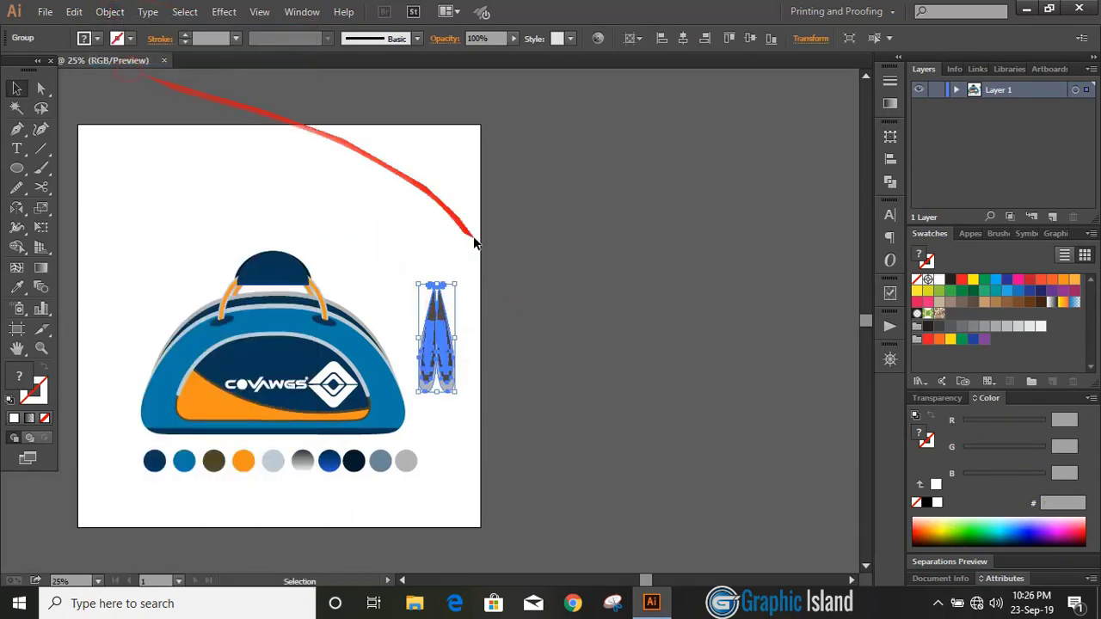
click(485, 275)
drag(452, 334, 301, 355)
click(457, 322)
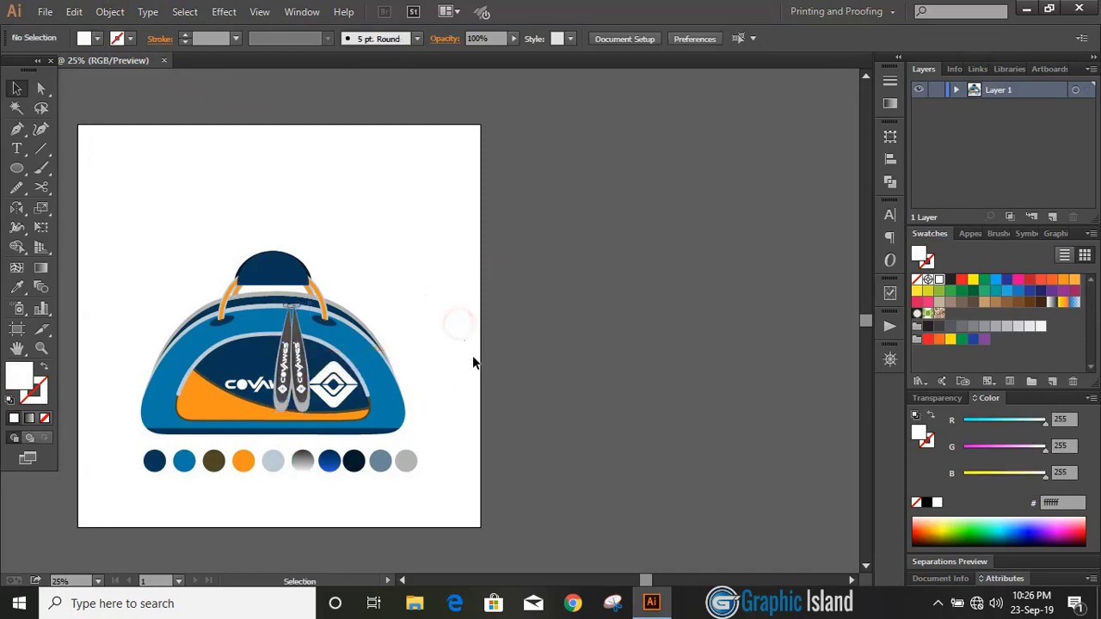
Scale down the zipper pull group, hang it from the upper pale trim beside the right strap, and tilt it slightly.
click(406, 583)
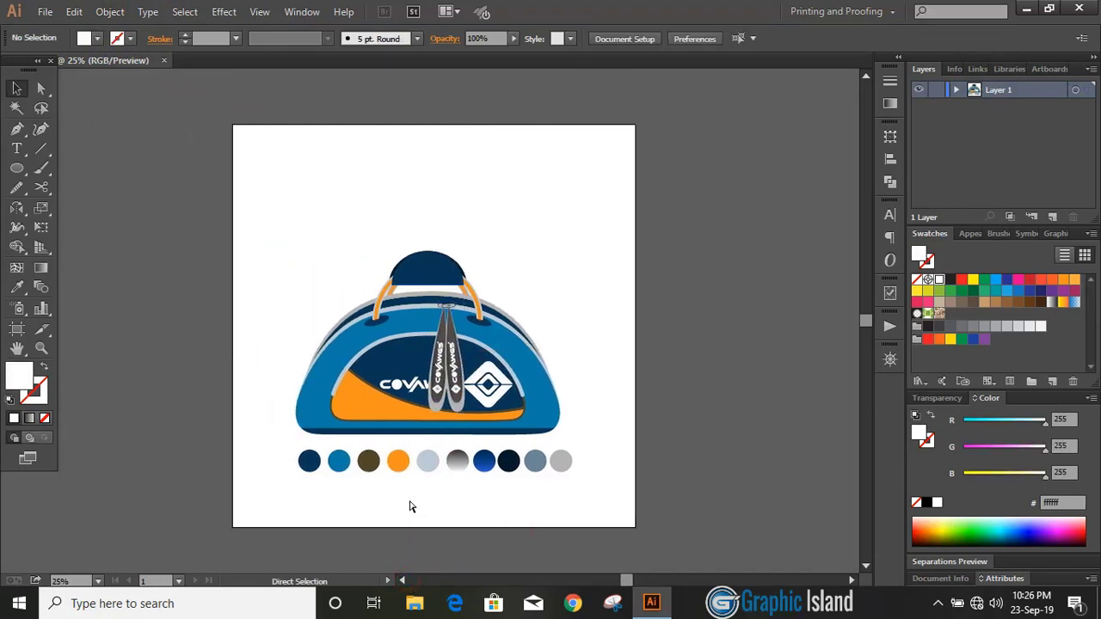
key(ctrl+=)
key(ctrl+=)
click(485, 370)
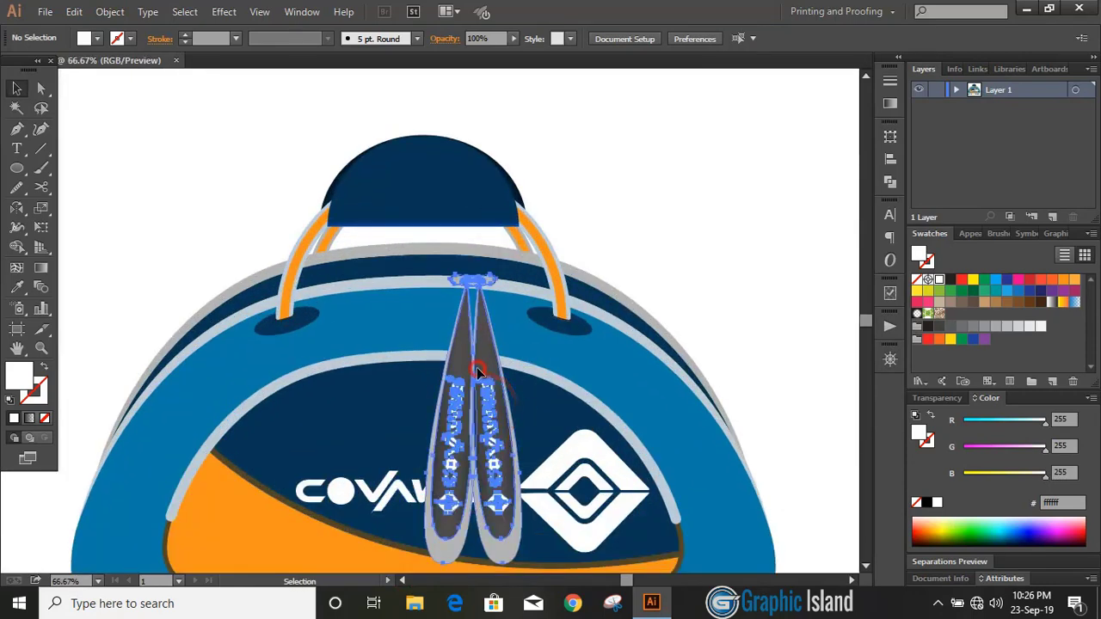
drag(521, 276, 497, 347)
drag(486, 397, 517, 345)
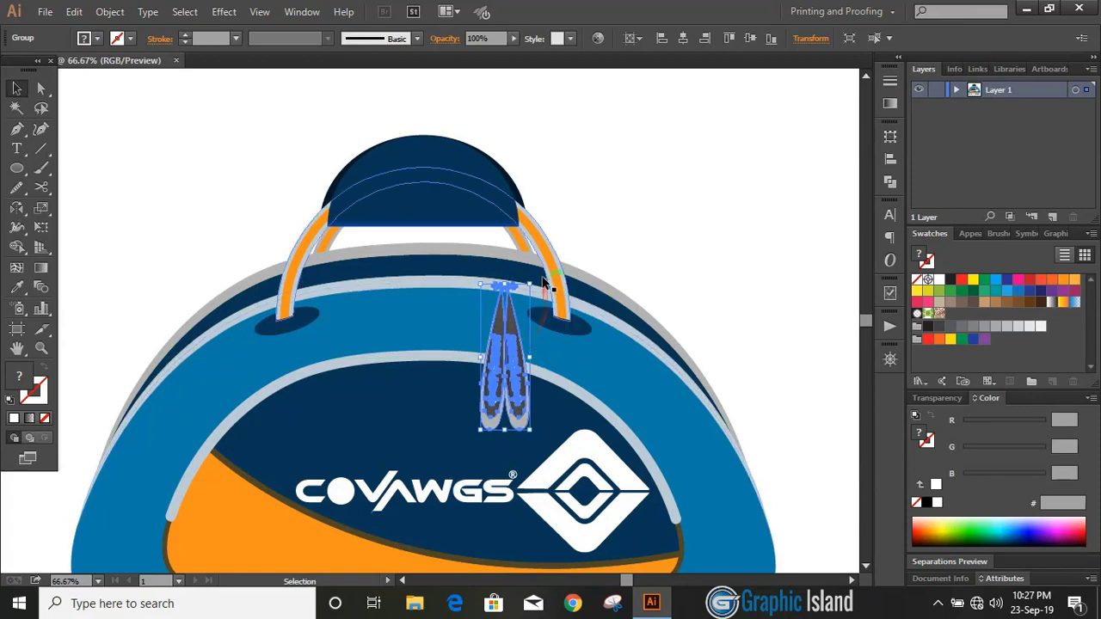
drag(534, 278, 559, 286)
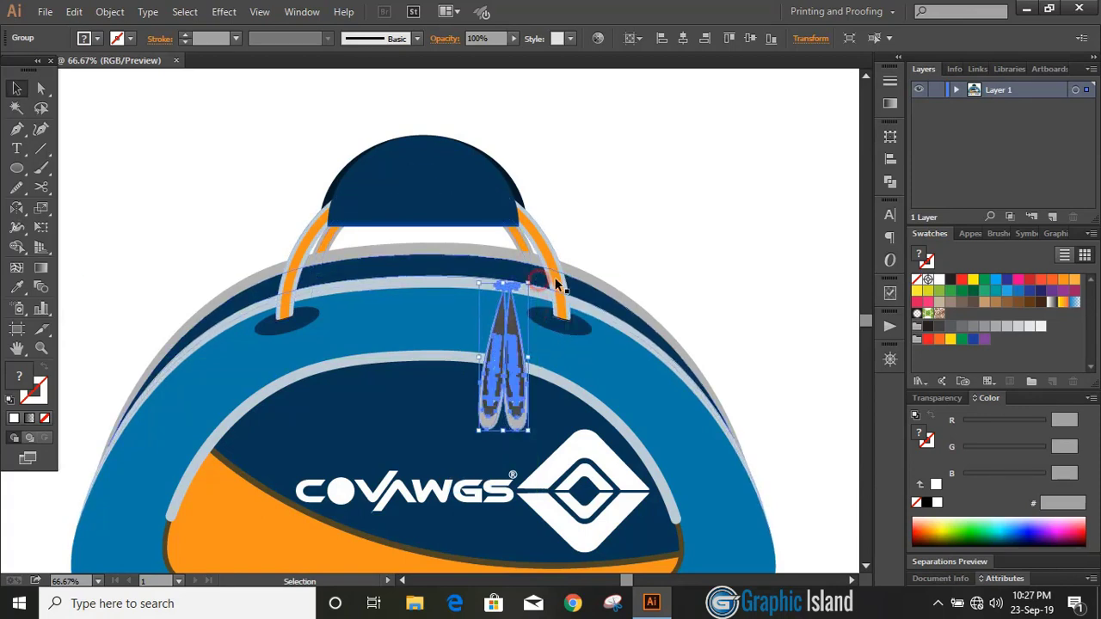
click(686, 234)
Duplicate the zipper pull group onto the arched trim above the COVAWGS wordmark on the front panel.
scroll(686, 237, down, 1)
scroll(687, 240, down, 2)
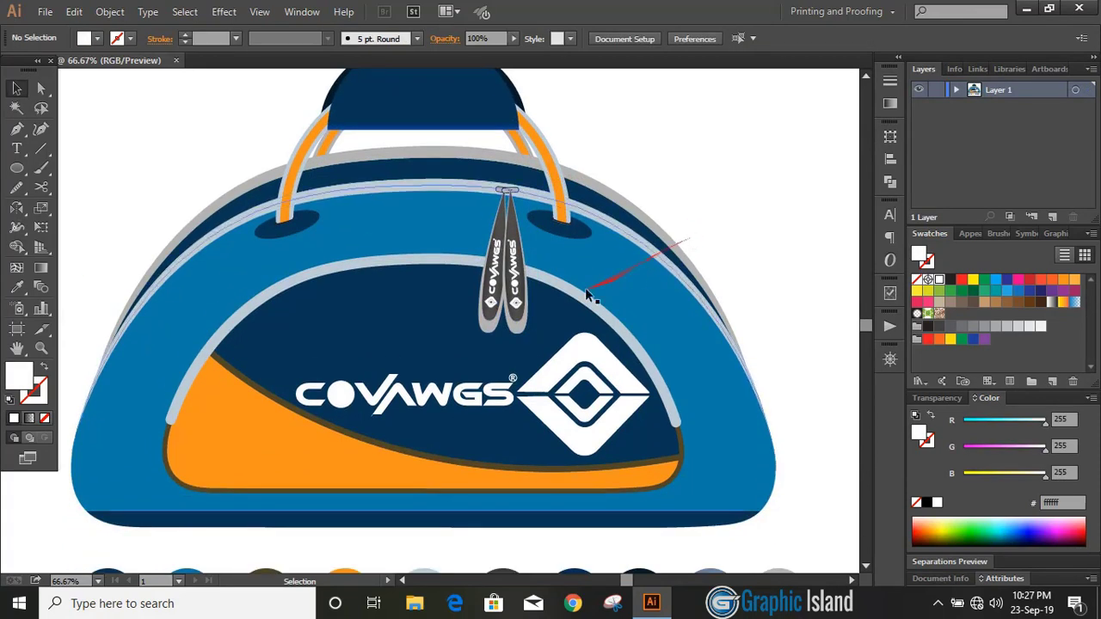
click(516, 284)
drag(516, 281, 429, 350)
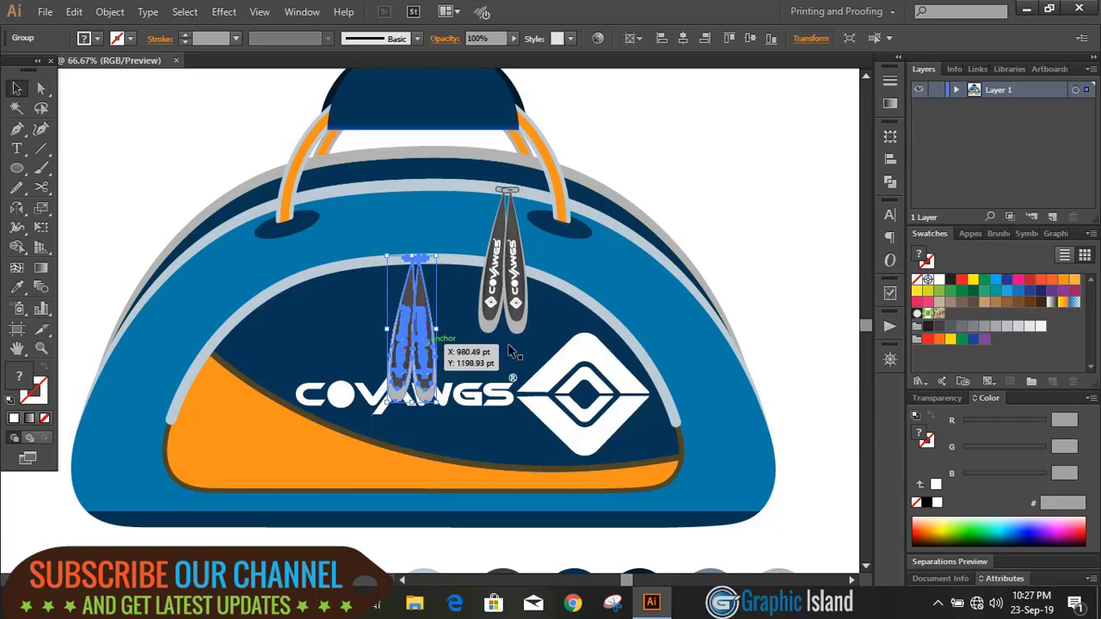
Create a mirrored copy of the whole bag group, reflected across the horizontal axis at its bottom edge.
click(790, 271)
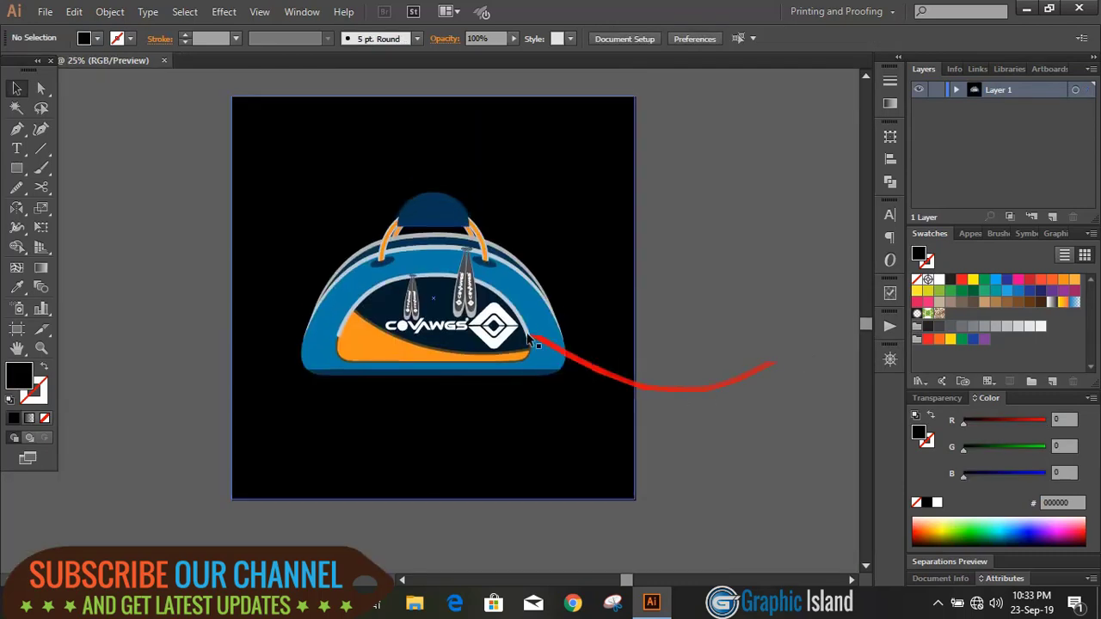
click(470, 298)
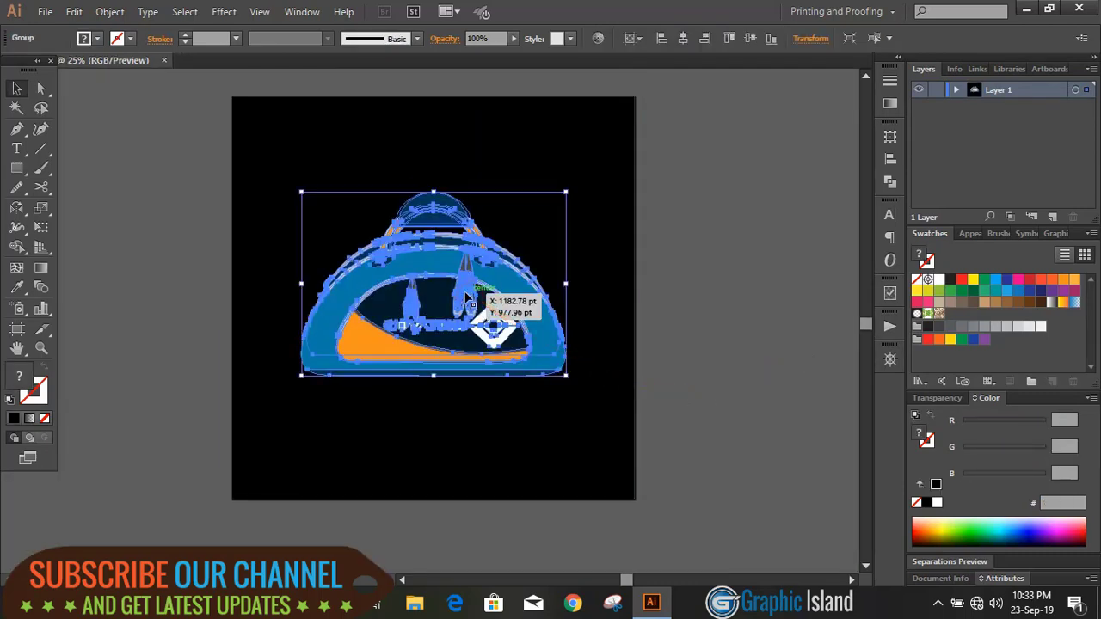
drag(10, 215, 83, 229)
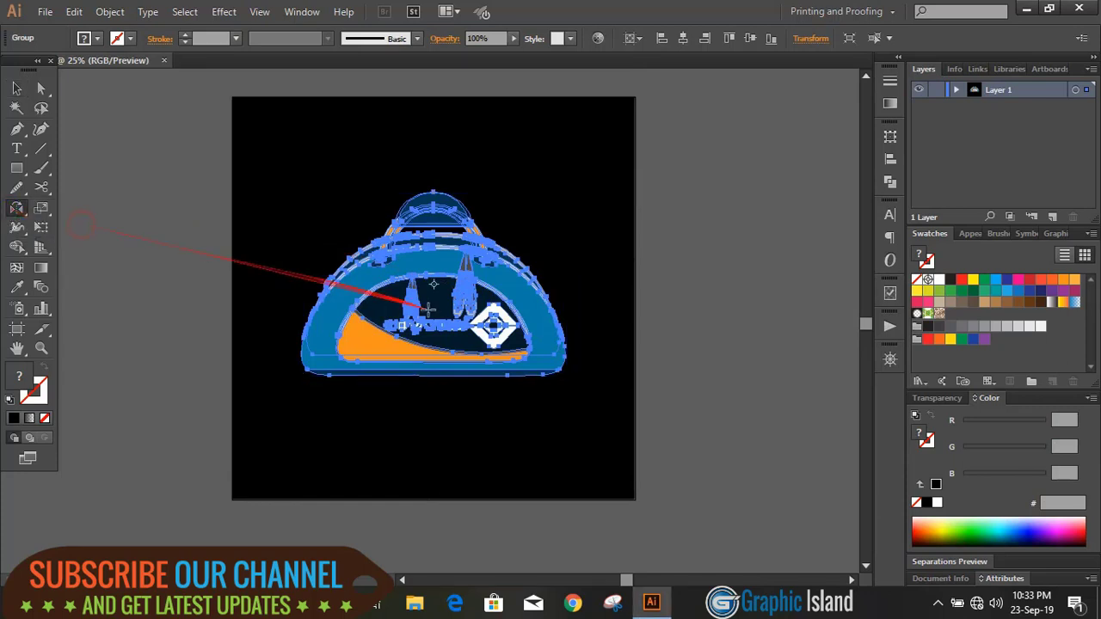
alt+click(437, 375)
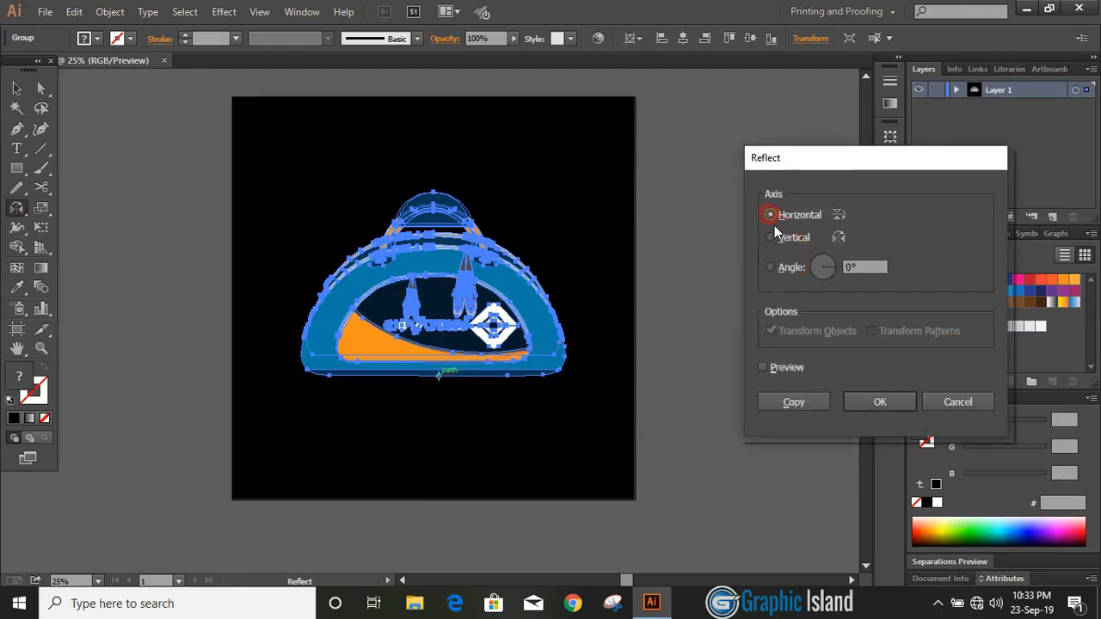
click(791, 404)
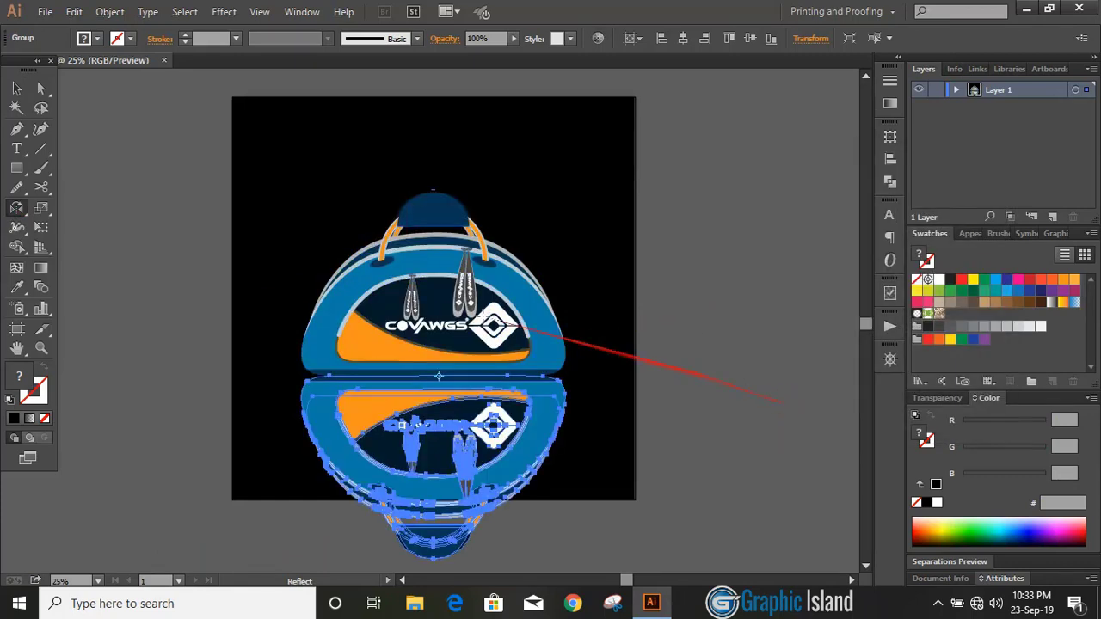
click(15, 88)
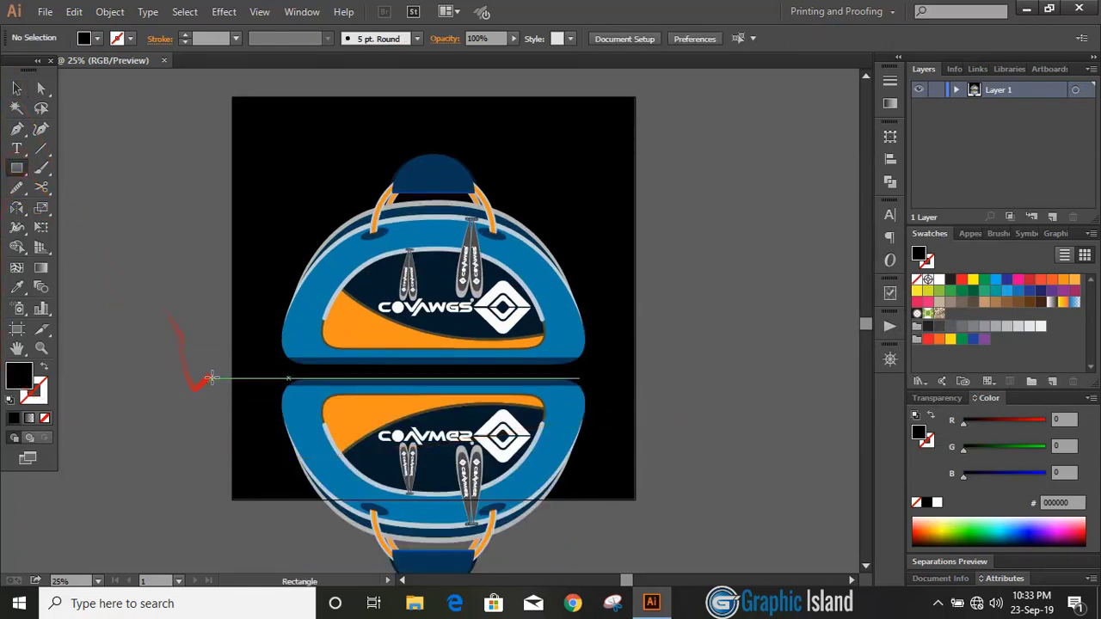
Cover the mirrored bag with a rectangle and fill it with the white-to-black linear gradient.
drag(227, 373, 613, 468)
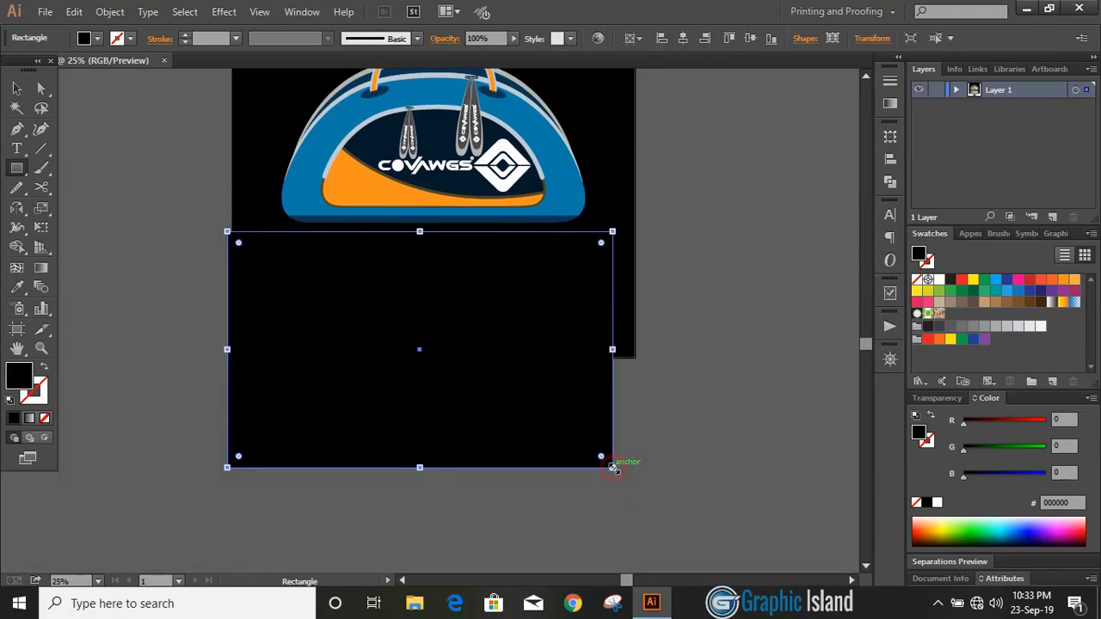
click(890, 103)
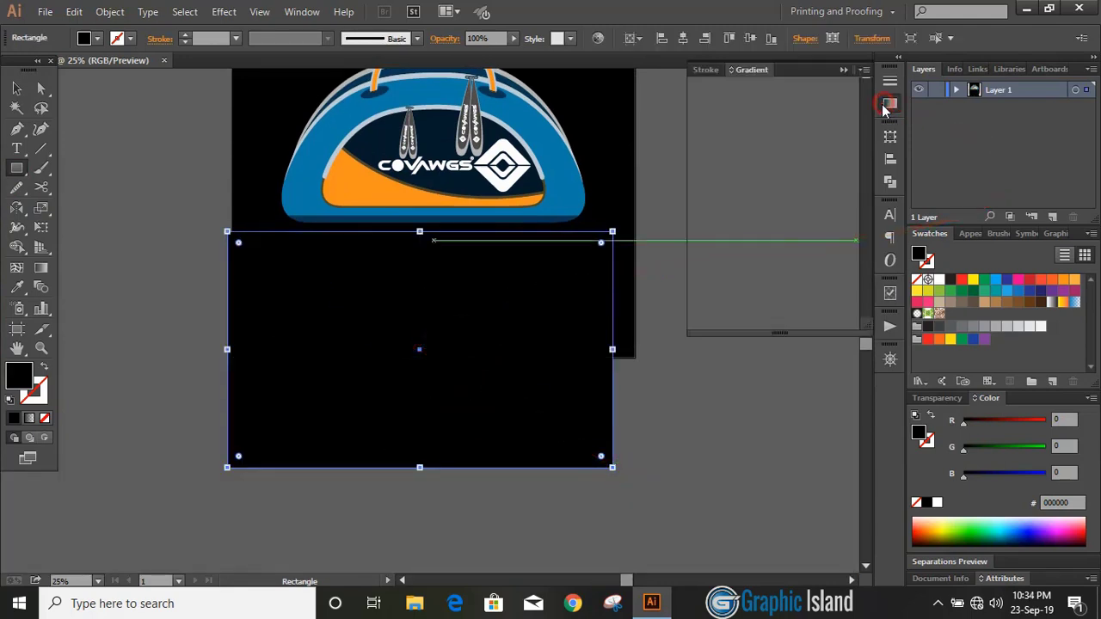
click(758, 211)
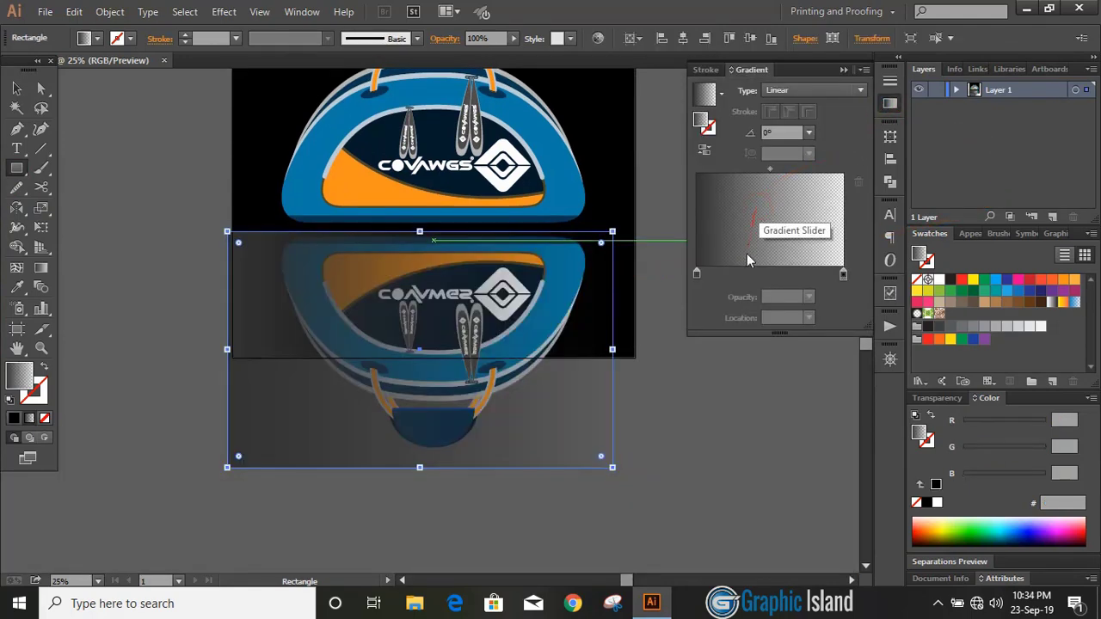
click(720, 93)
click(625, 126)
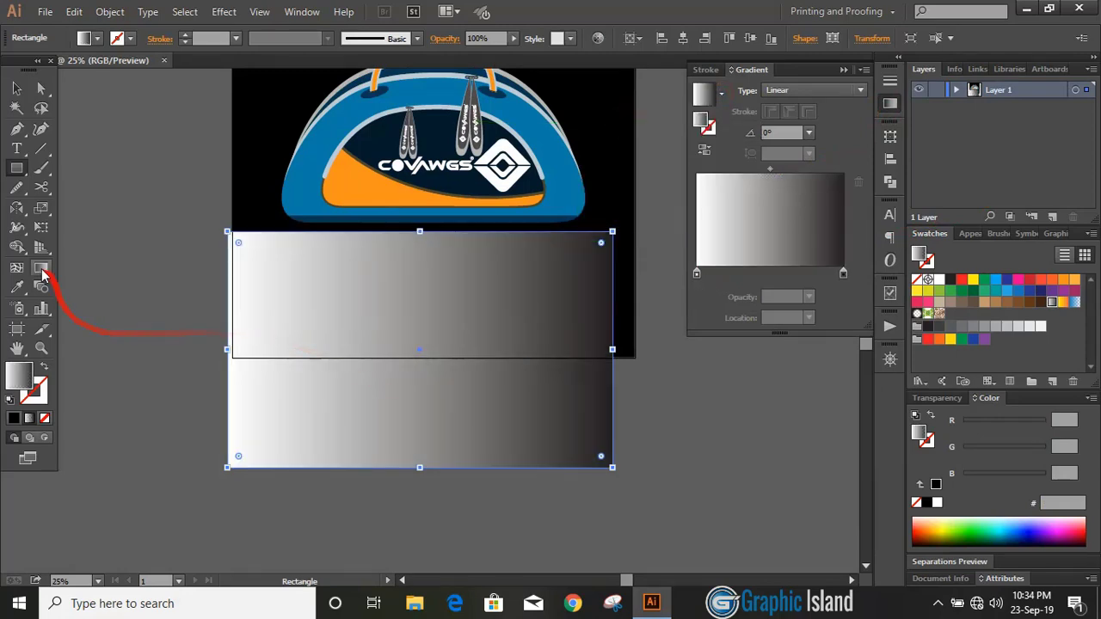
Redirect the rectangle's gradient to run vertically from white at the top to black, and shift its midpoint upward.
click(40, 268)
mouse_move(412, 225)
mouse_down()
mouse_move(404, 449)
mouse_move(417, 475)
mouse_up()
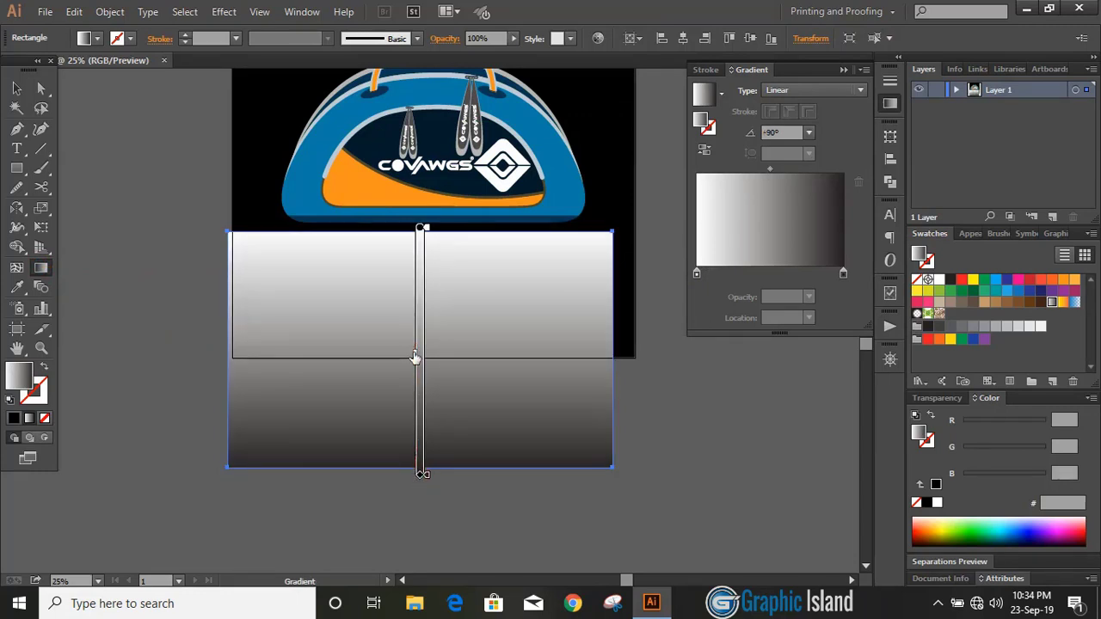
drag(413, 357, 416, 284)
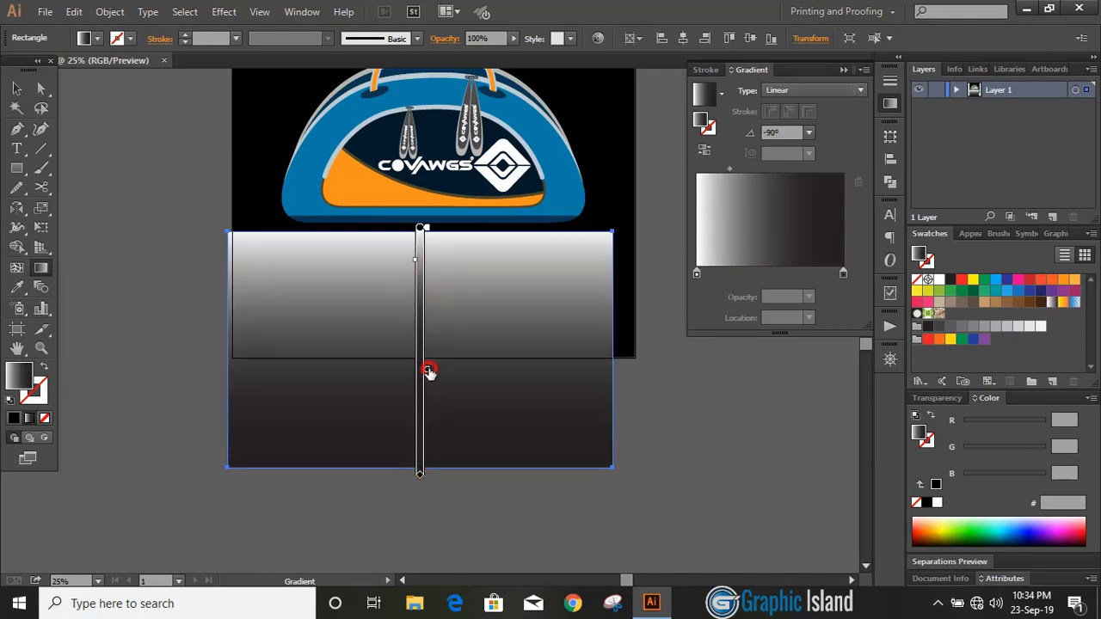
Make an opacity mask from the gradient rectangle and the mirrored bag to create a fading reflection.
key(v)
drag(661, 456, 287, 394)
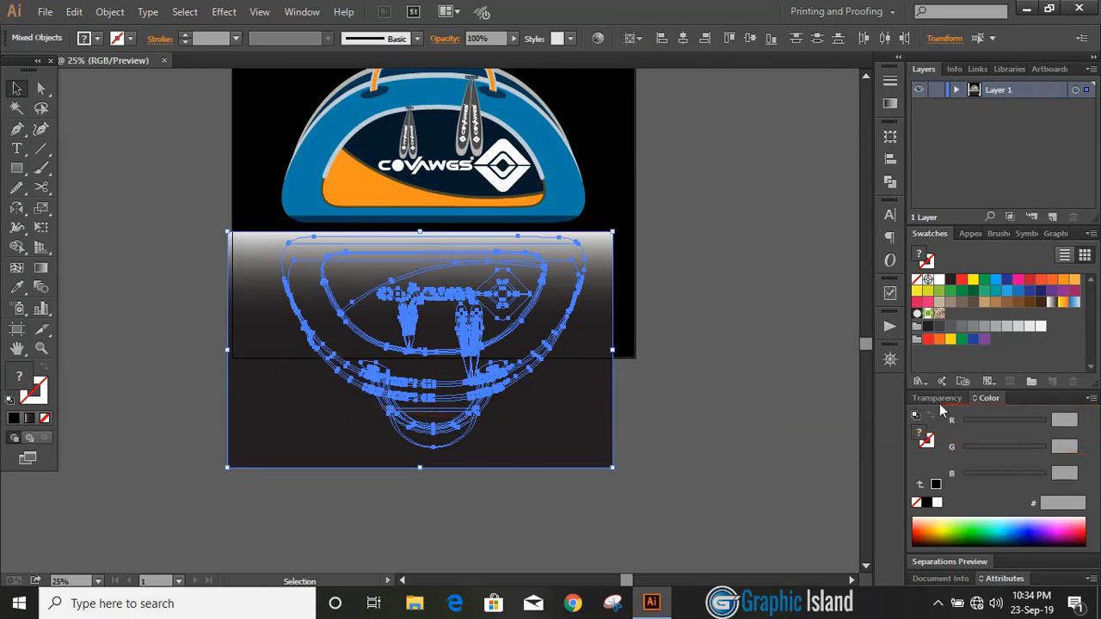
click(937, 398)
click(1090, 519)
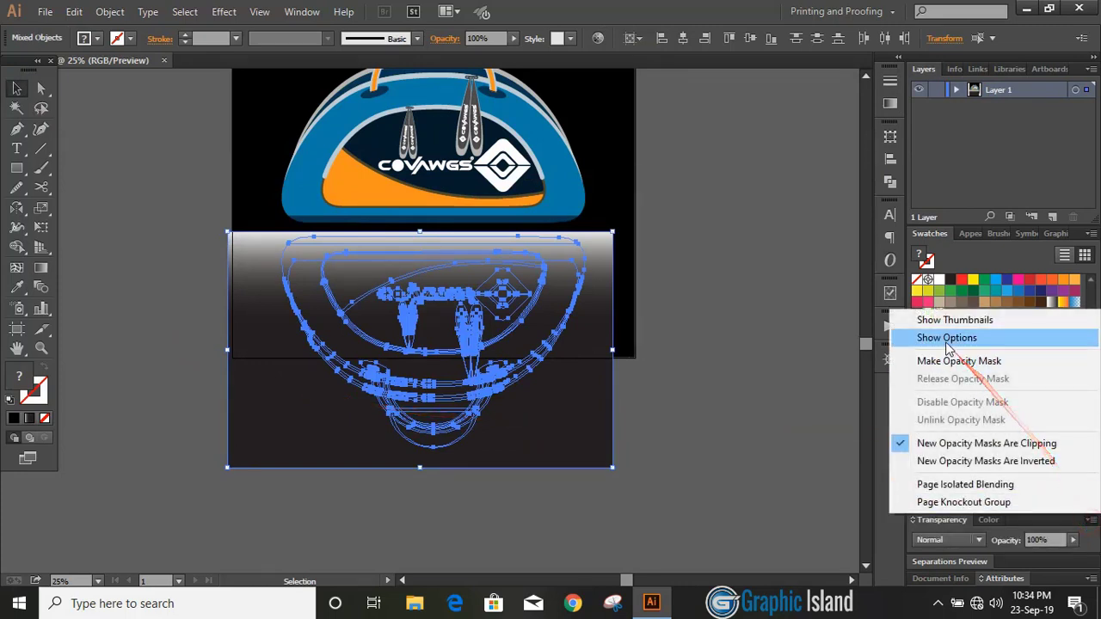
click(956, 360)
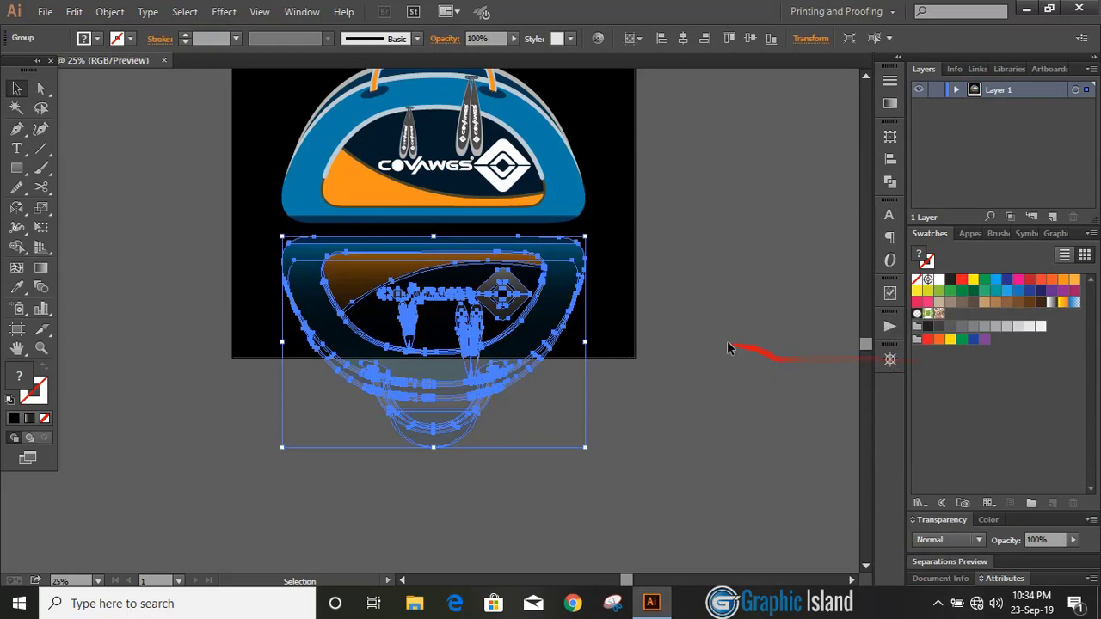
click(727, 349)
Draw a thin flat ellipse about 1904 by 50 pt between the bag's base and its reflection.
scroll(516, 301, up, 3)
click(17, 167)
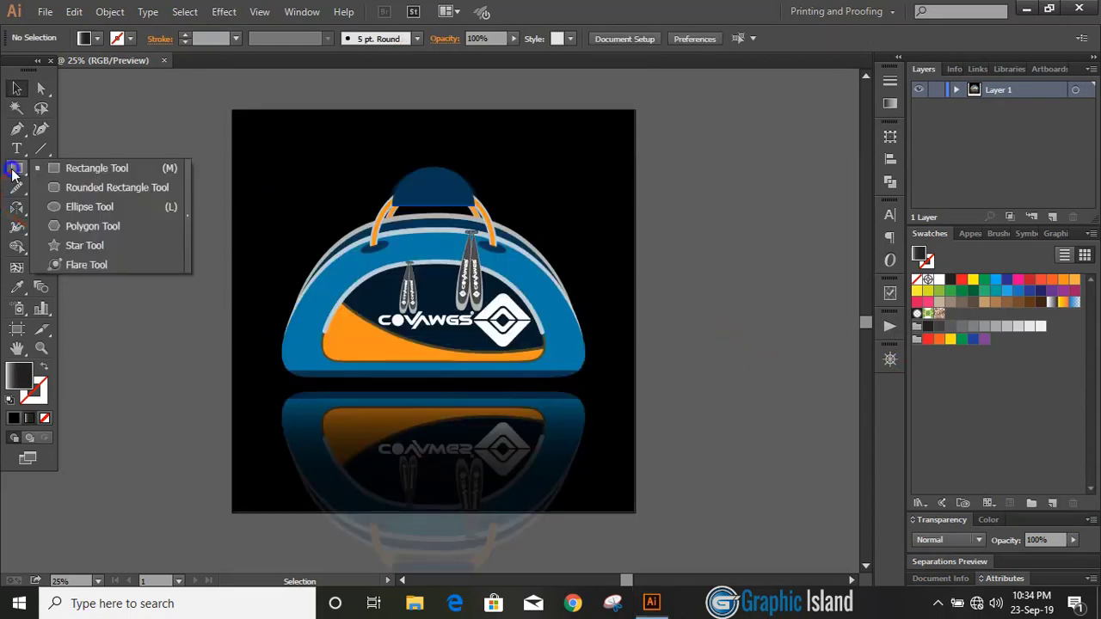
click(72, 208)
drag(242, 381, 627, 391)
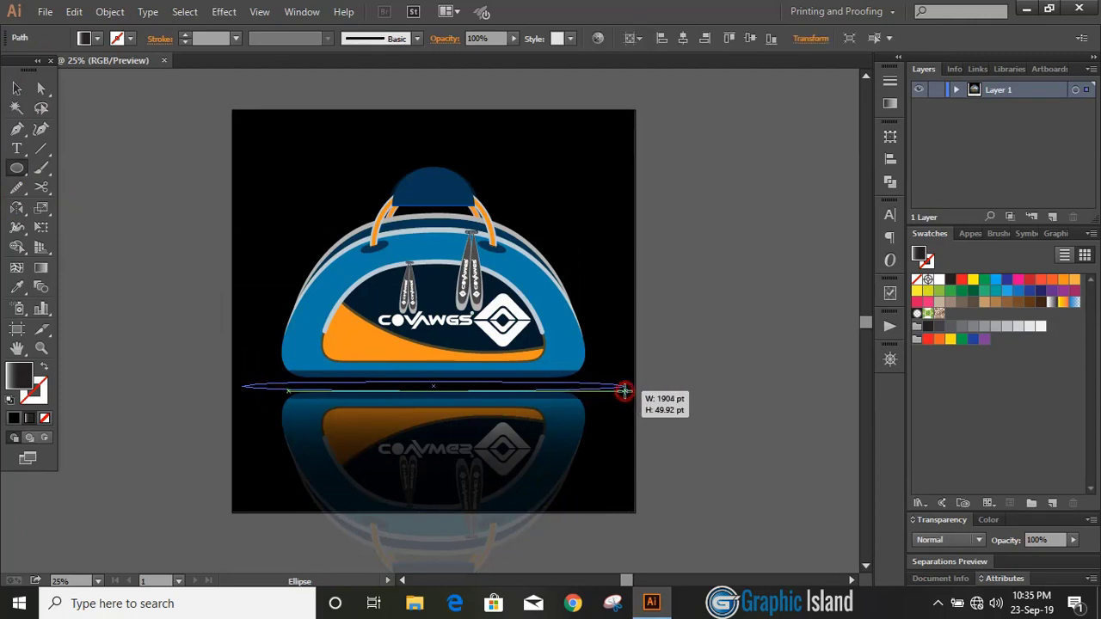
click(17, 88)
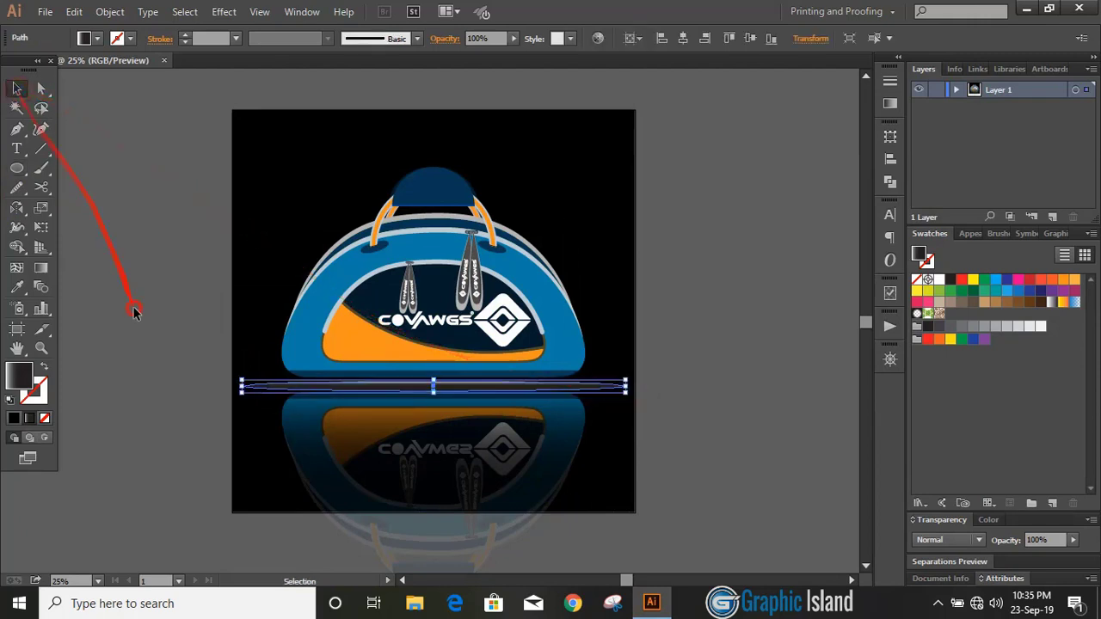
click(135, 312)
scroll(135, 314, down, 1)
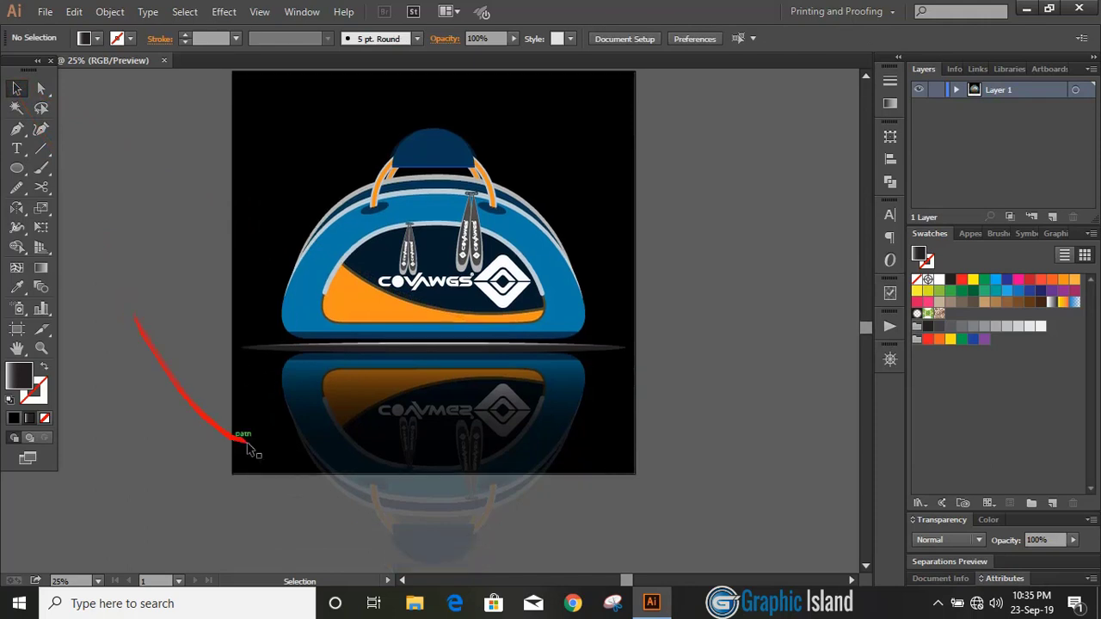
Apply a Gaussian Blur with a 27.7-pixel radius to the thin ellipse under the bag.
click(457, 349)
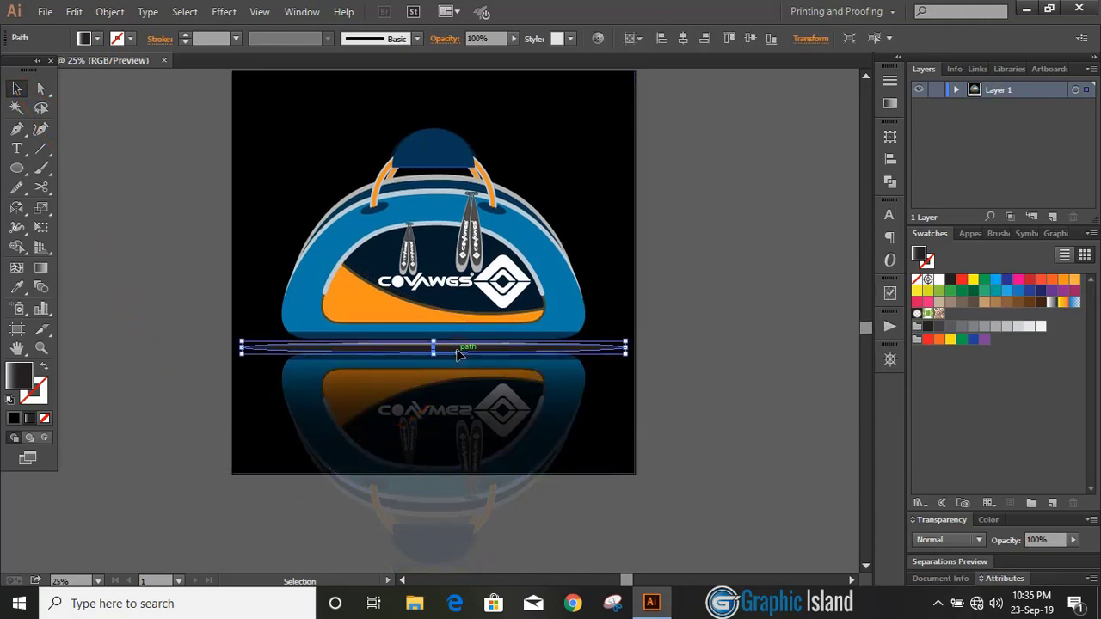
click(223, 11)
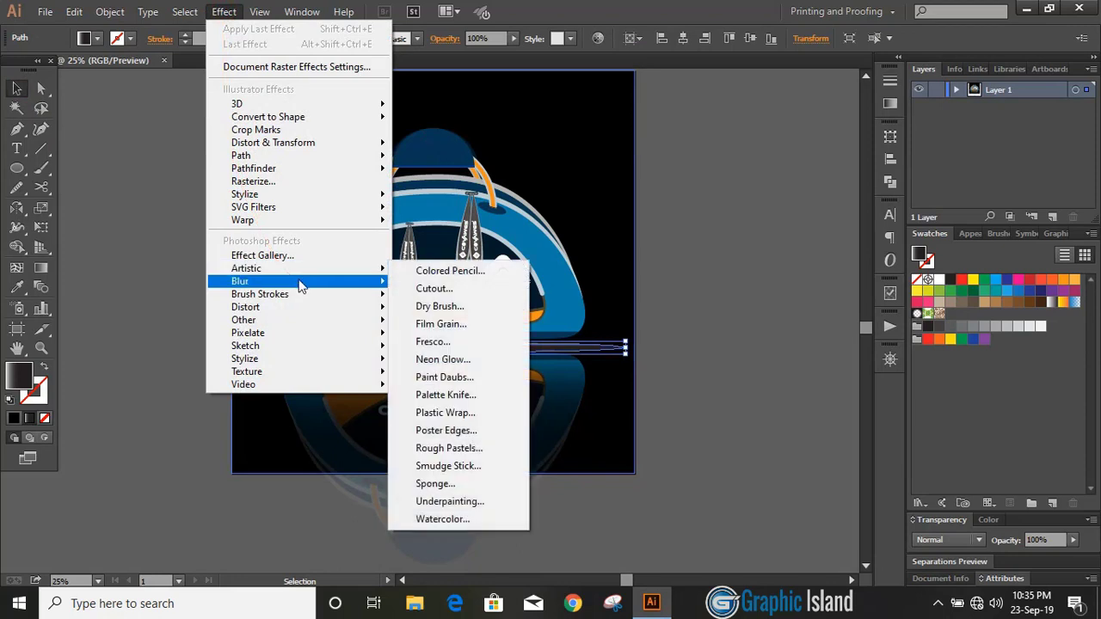
mouse_move(303, 282)
click(415, 285)
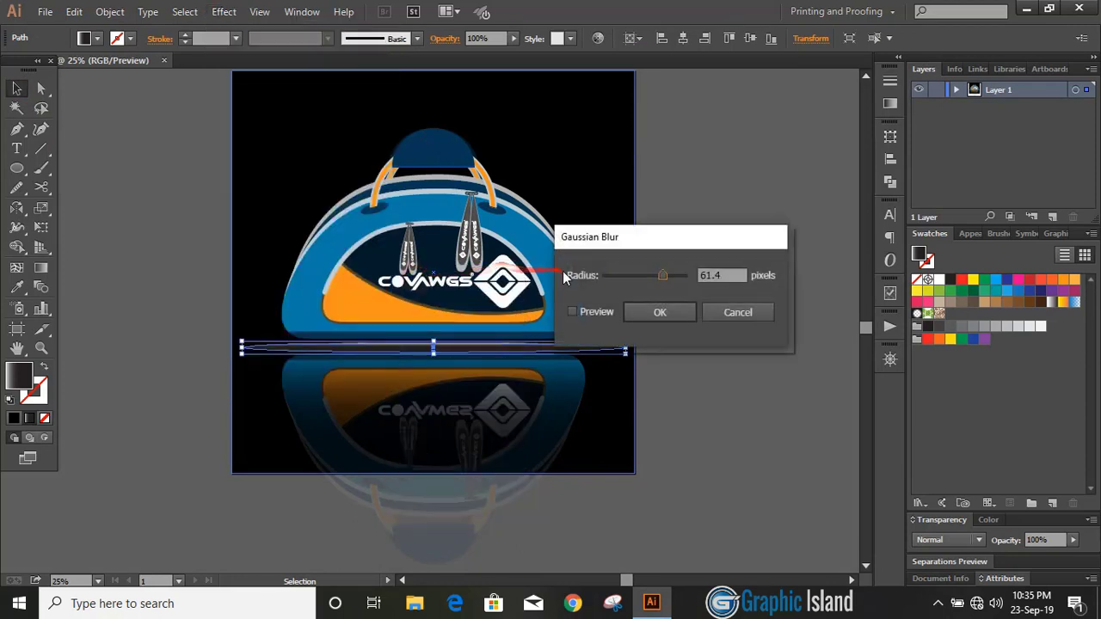
key(alt+p)
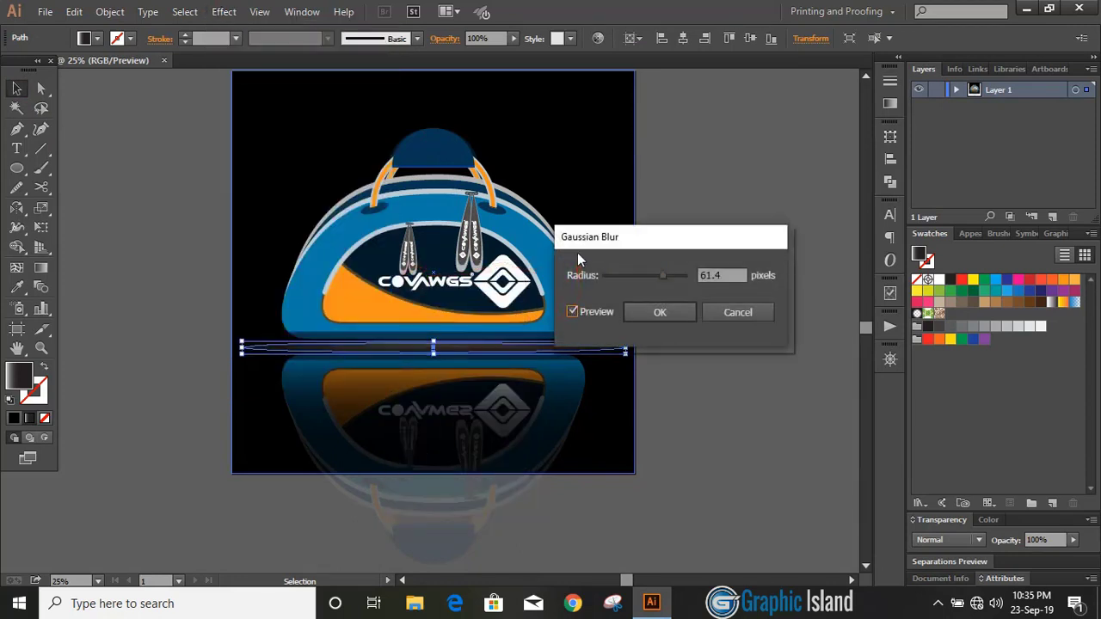
click(649, 275)
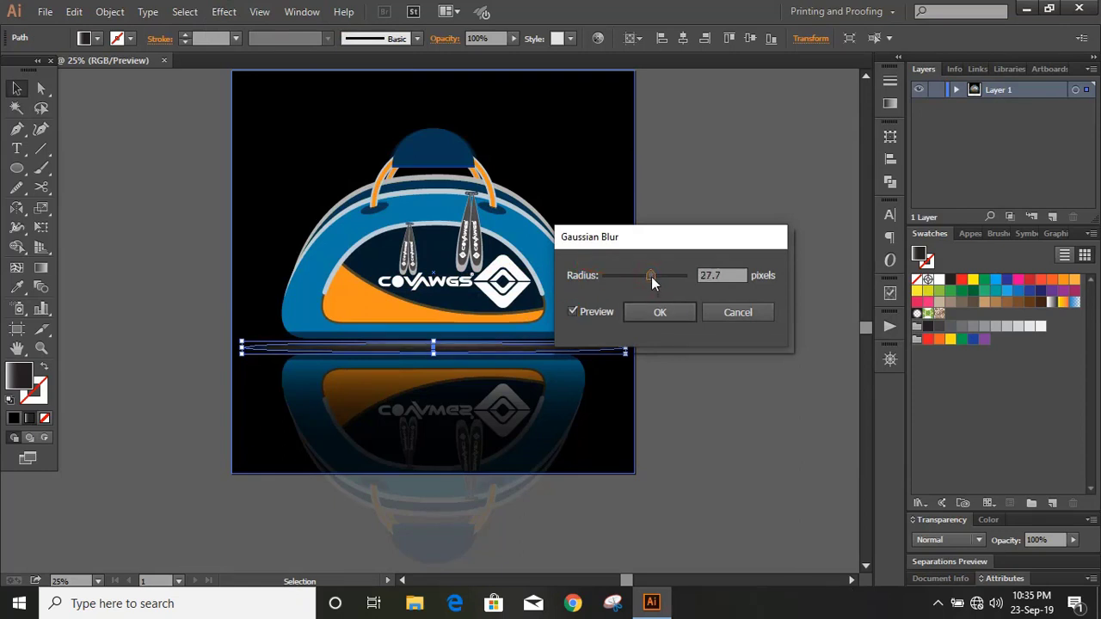
click(659, 316)
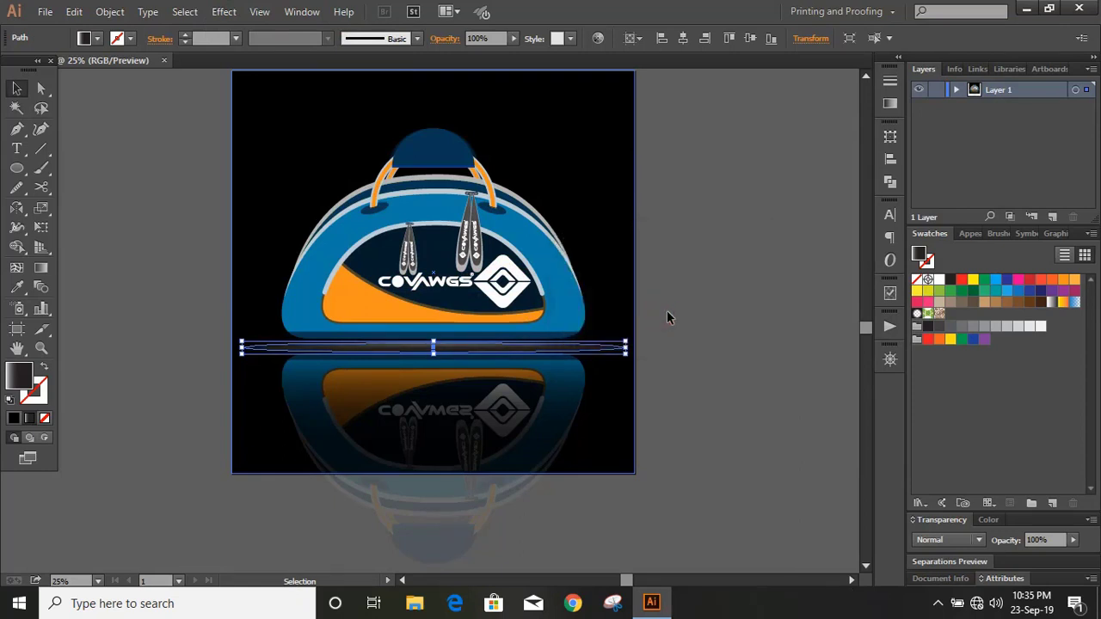
click(674, 301)
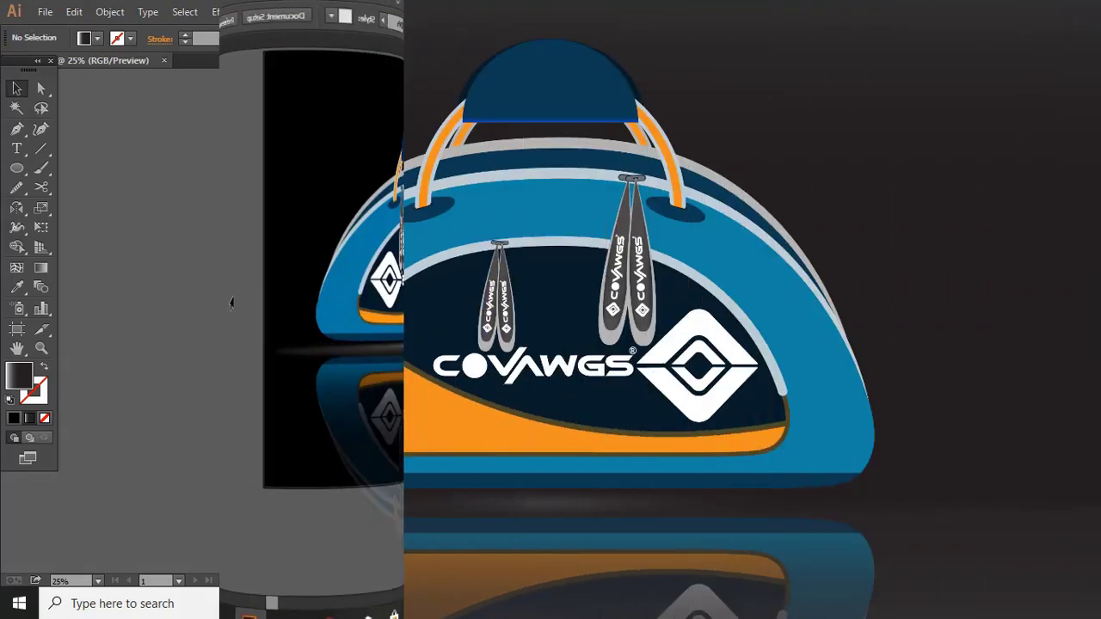